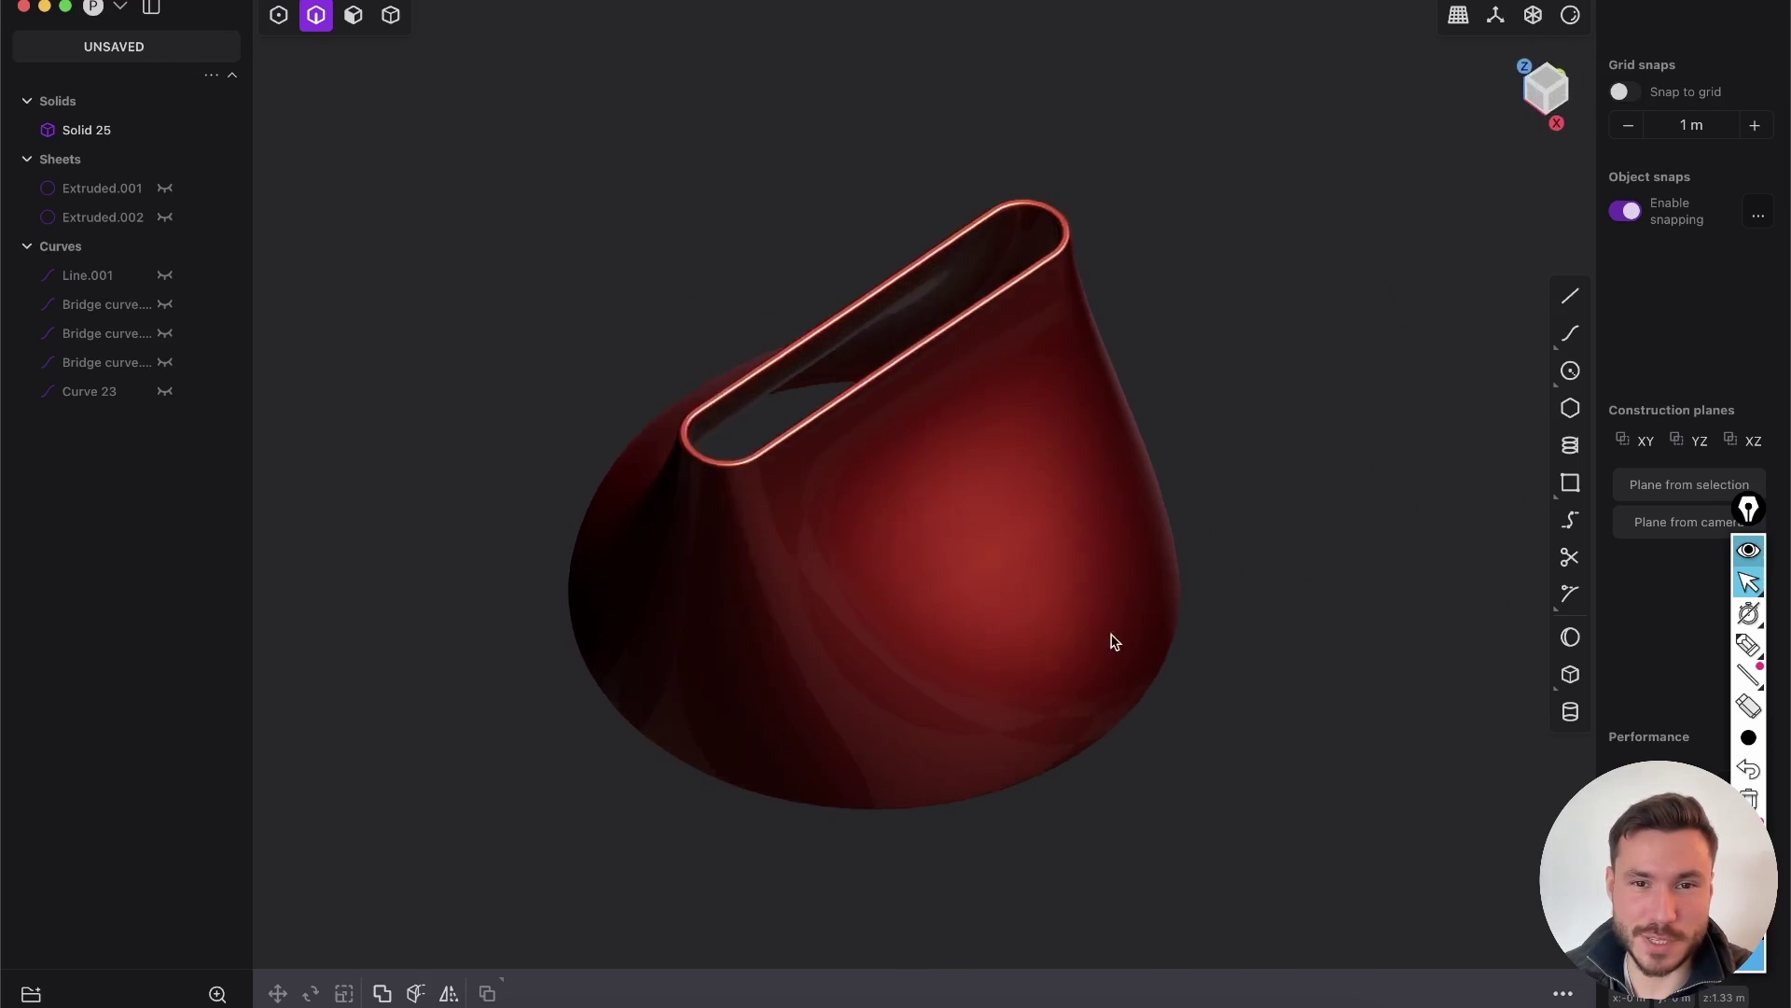
pyautogui.press('super+Tab')
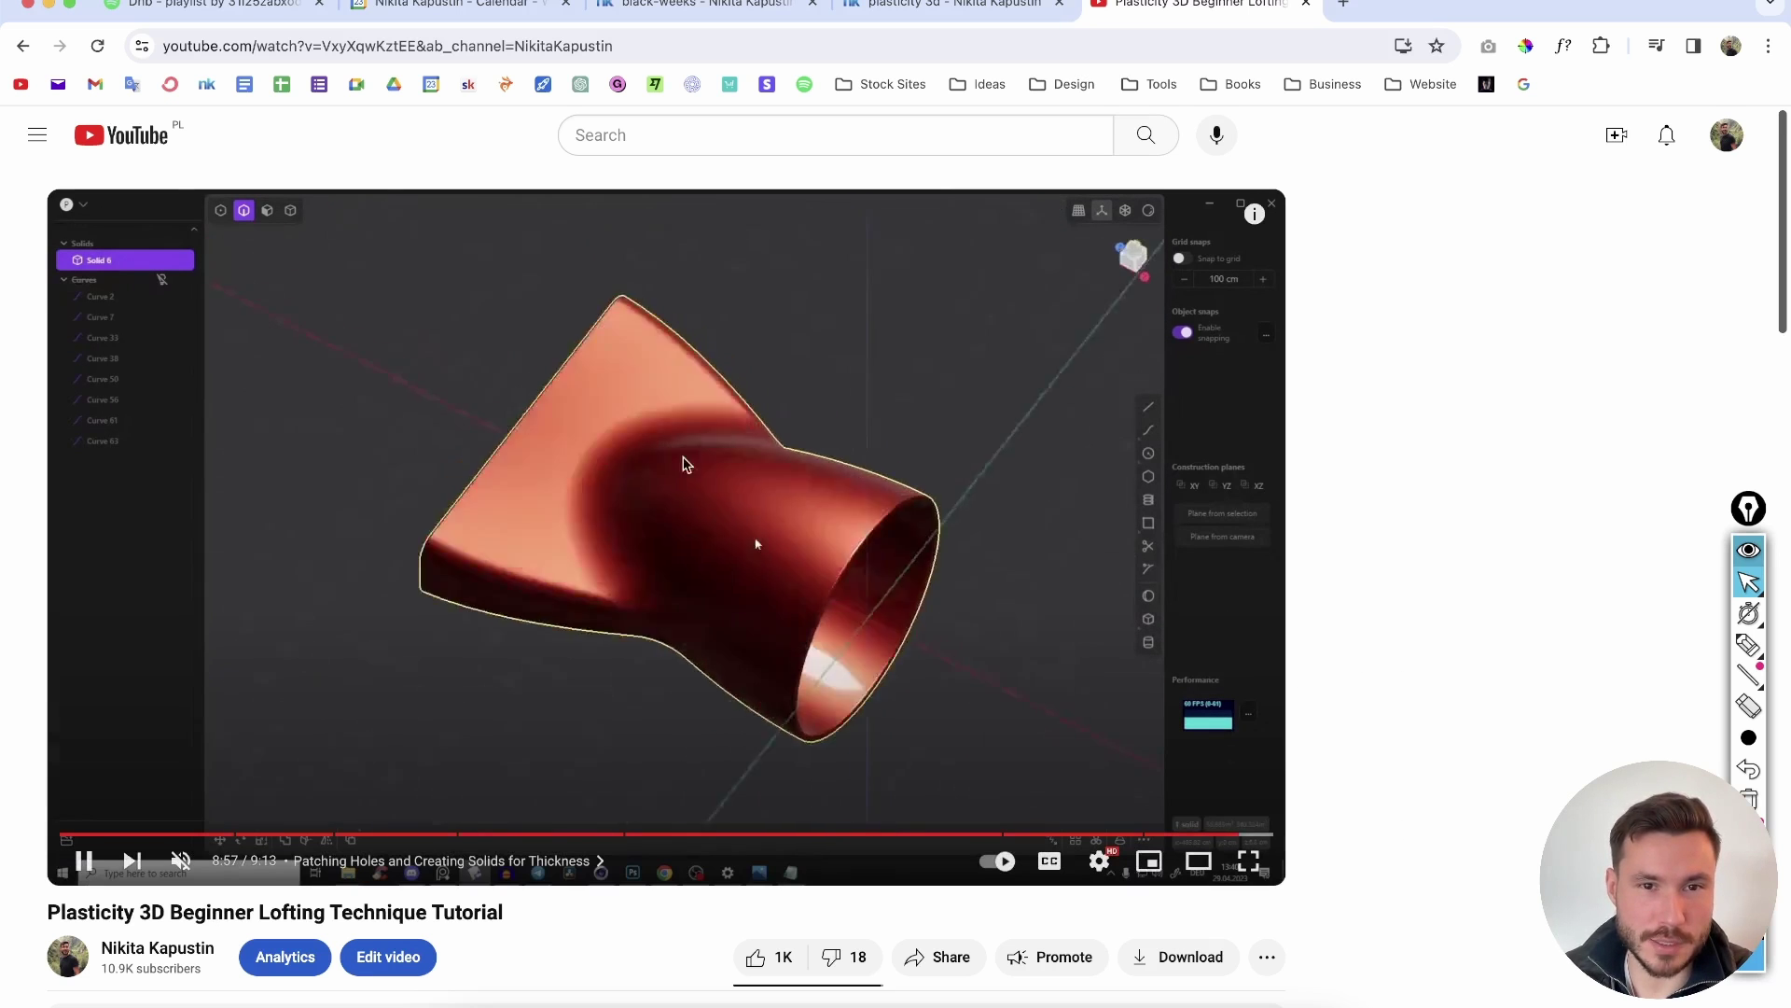
pyautogui.press('super+Tab')
pyautogui.moveTo(855, 513); pyautogui.dragTo(913, 494, button='middle')
pyautogui.scroll(-5, 855, 495)
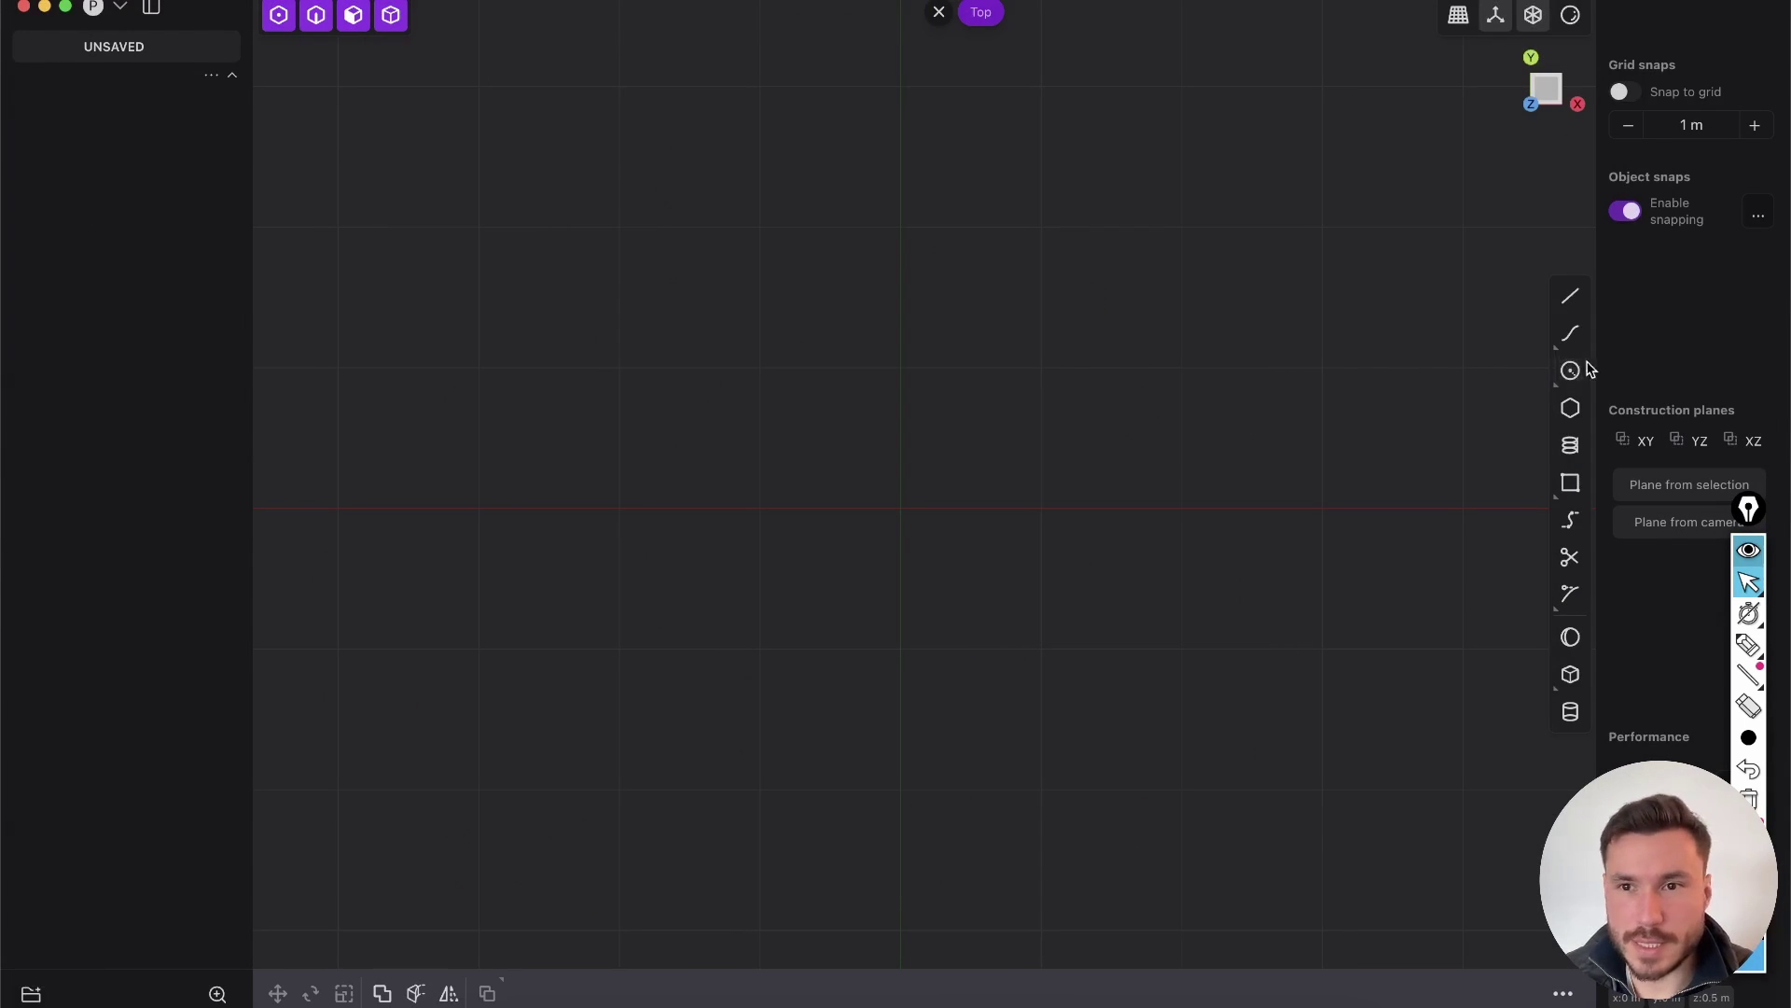
# Draw a circle about 4.2 m in diameter centred on the origin in the top view
pyautogui.click(1577, 369)
pyautogui.click(901, 510)
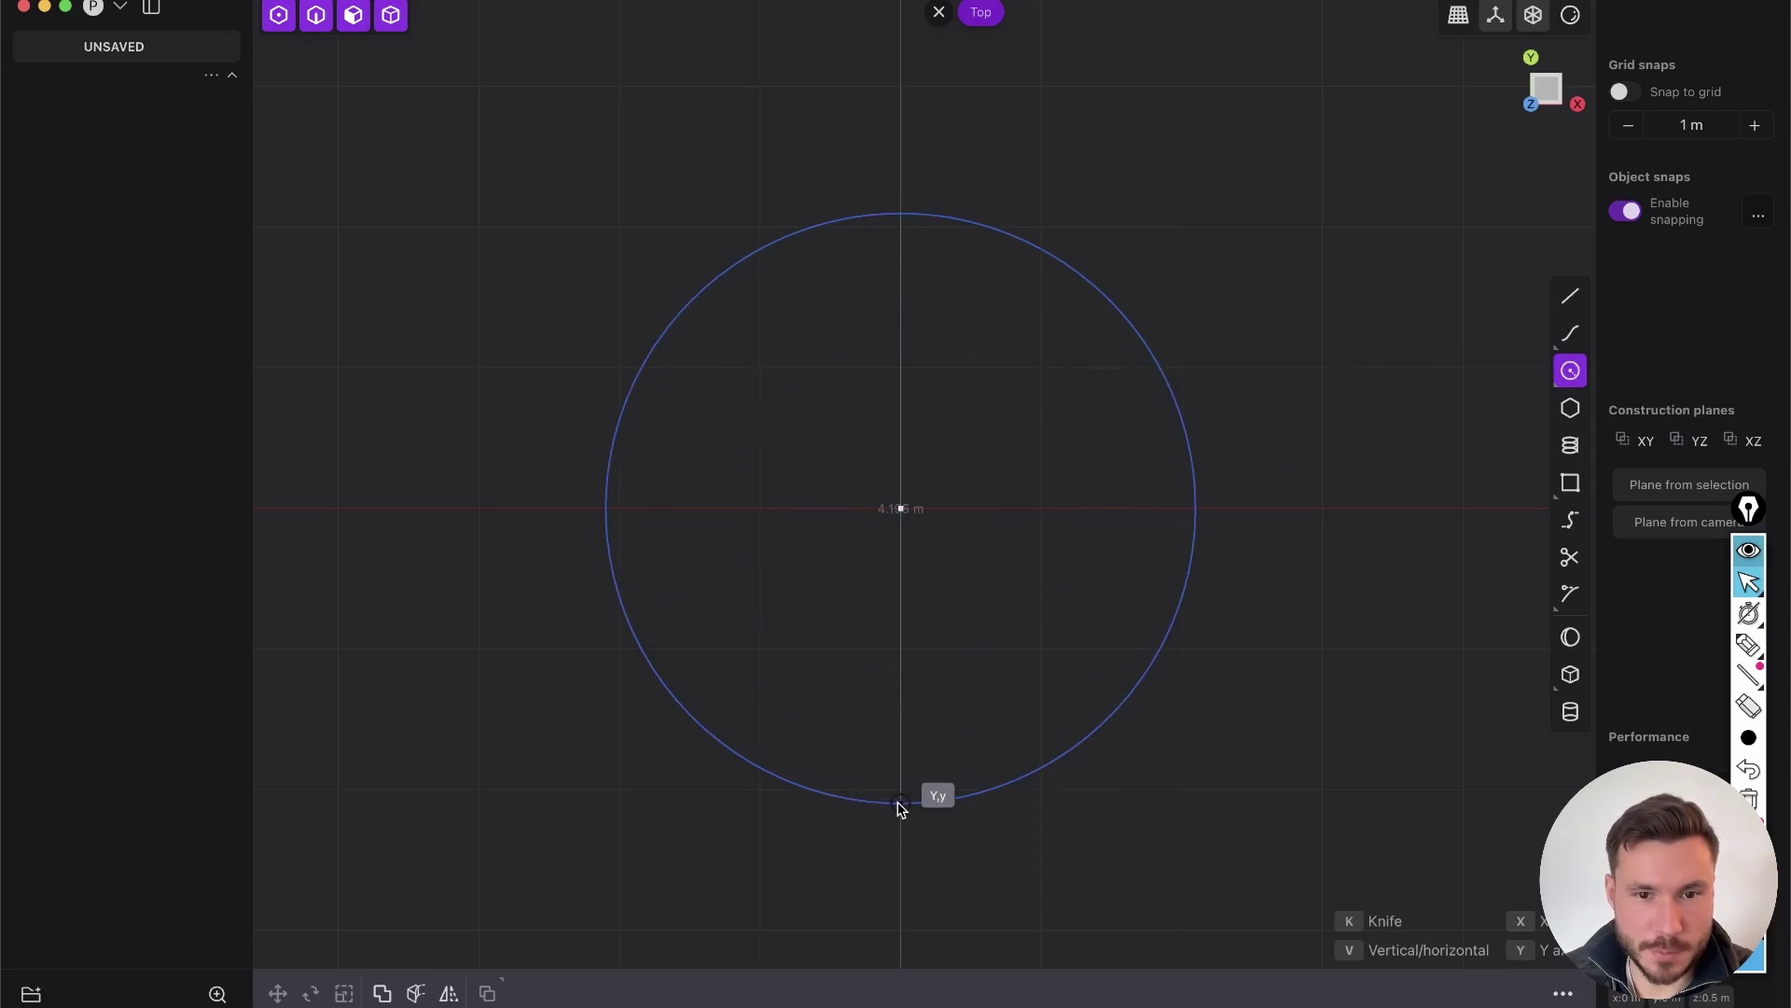
pyautogui.click(898, 802)
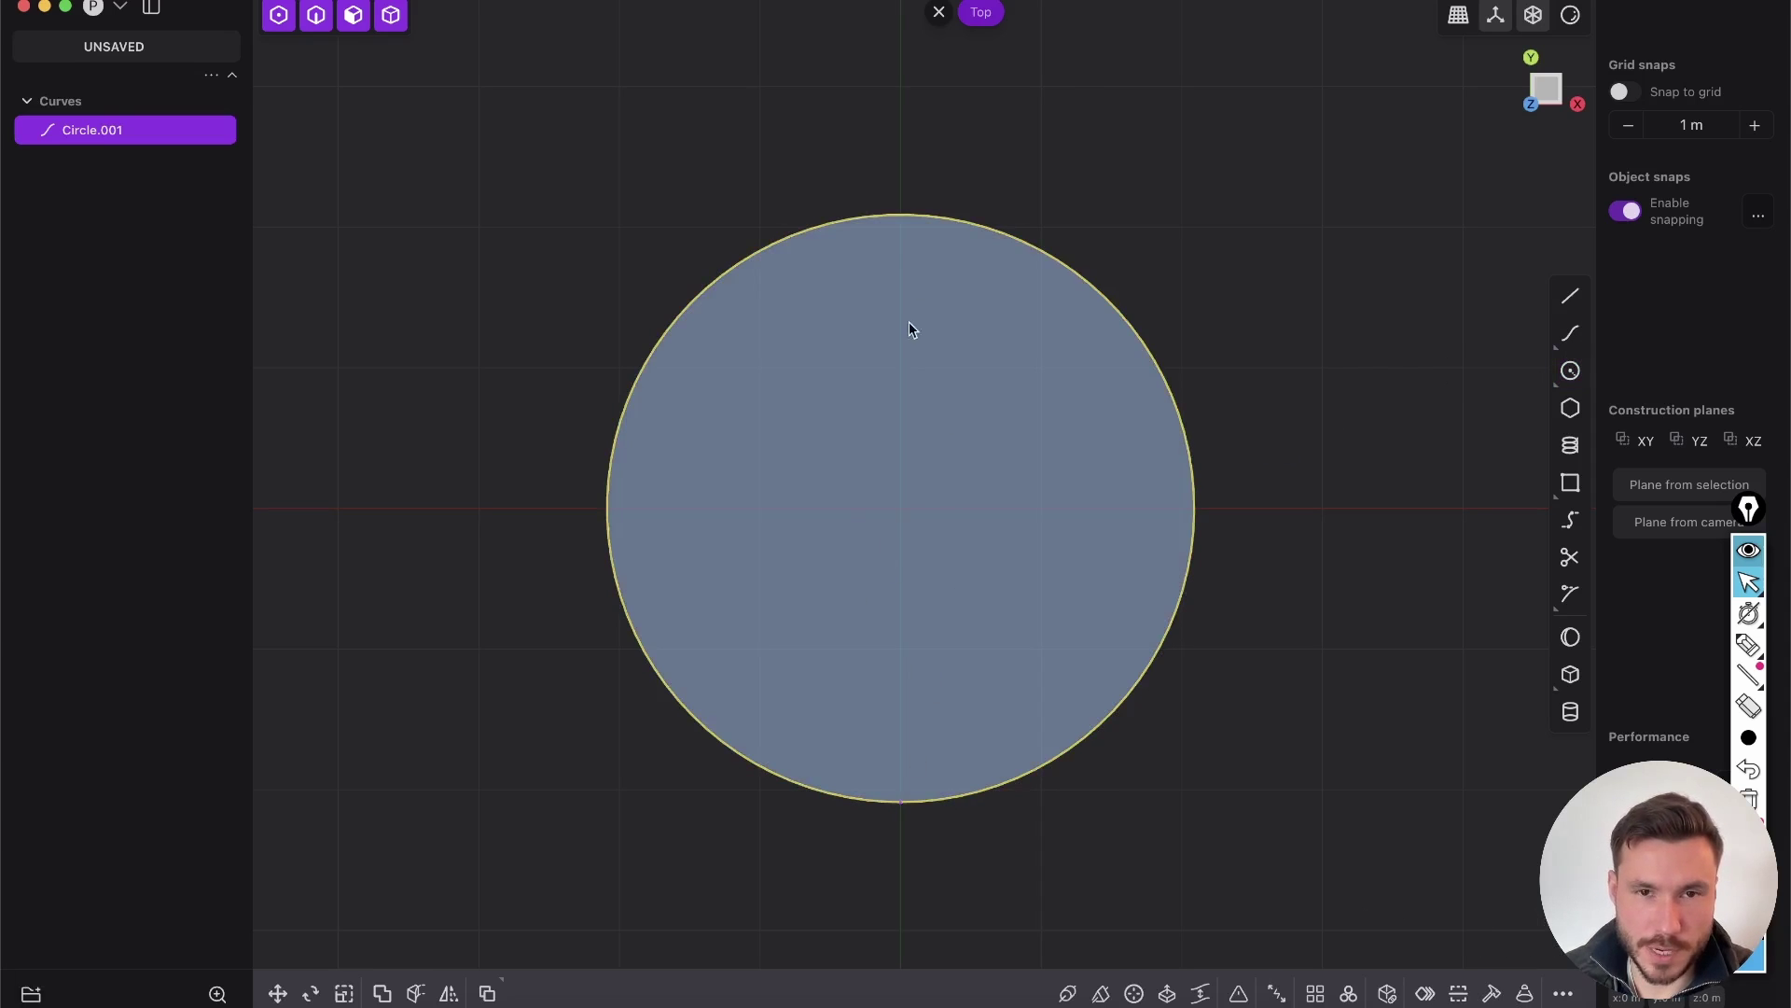
# Draw a small circle about 0.77 m in diameter at the centre of the large circle
pyautogui.scroll(2, 1085, 278)
pyautogui.click(1573, 375)
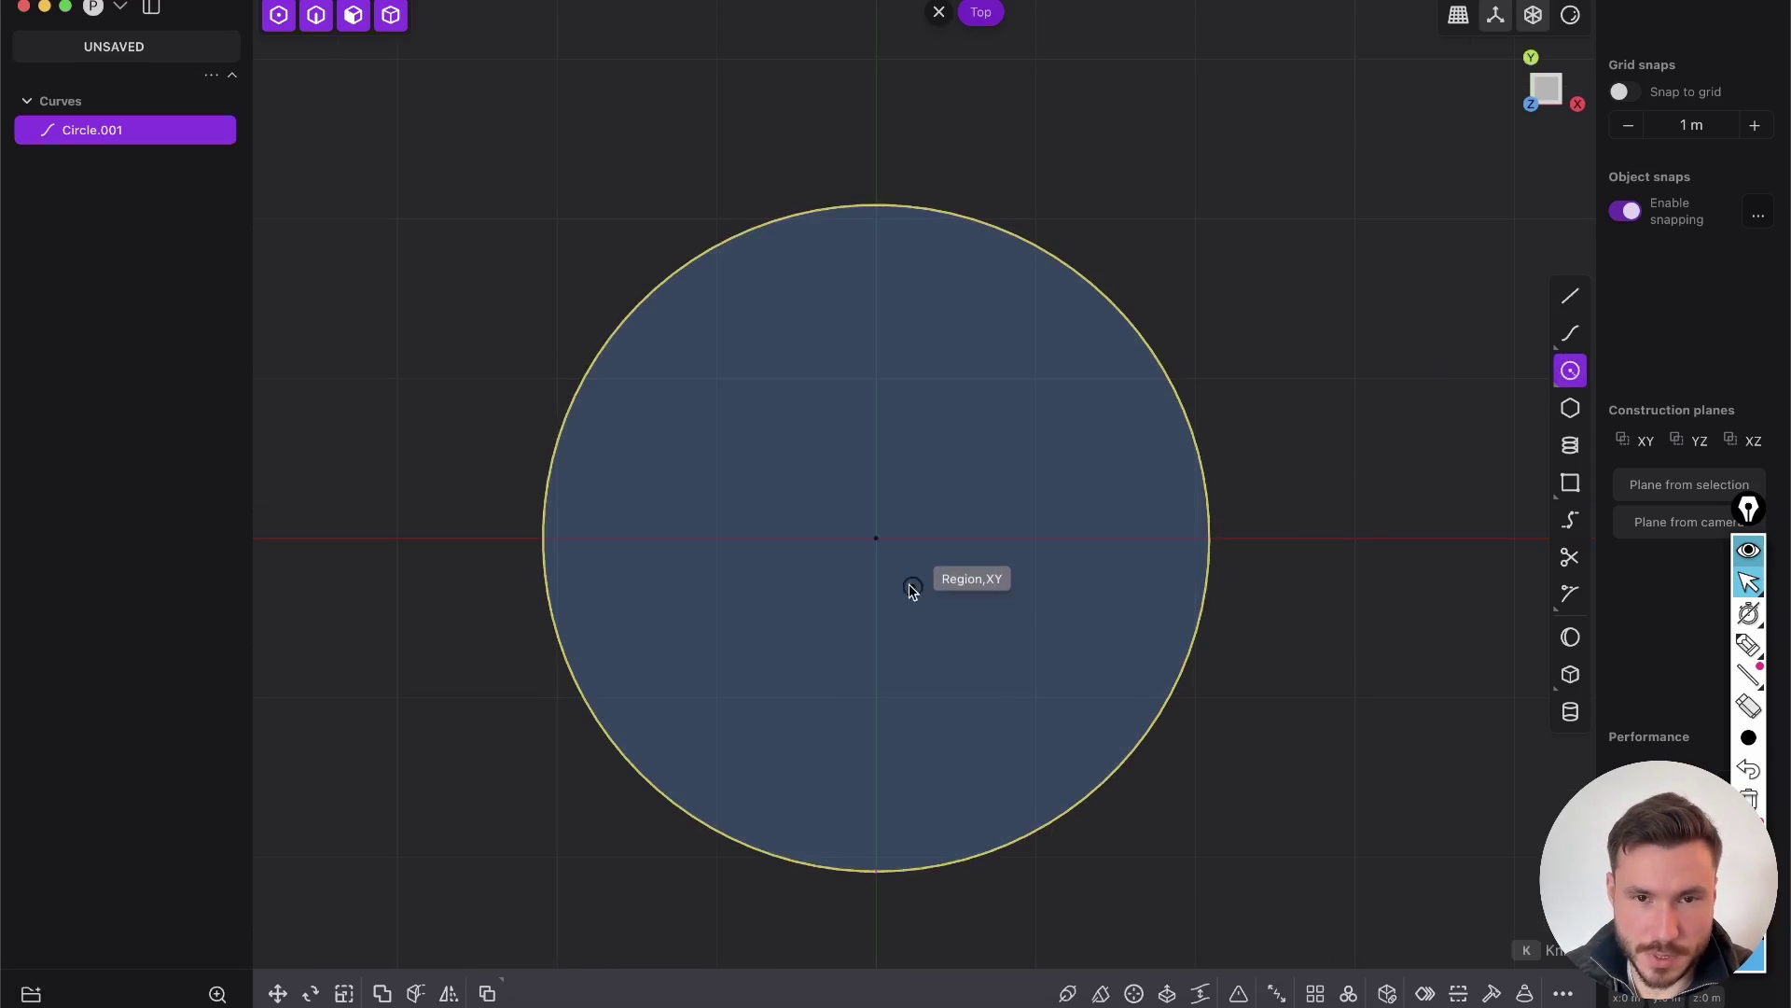
pyautogui.keyDown('shift'); pyautogui.moveTo(907, 564); pyautogui.dragTo(932, 415, button='middle'); pyautogui.keyUp('shift')
pyautogui.click(902, 388)
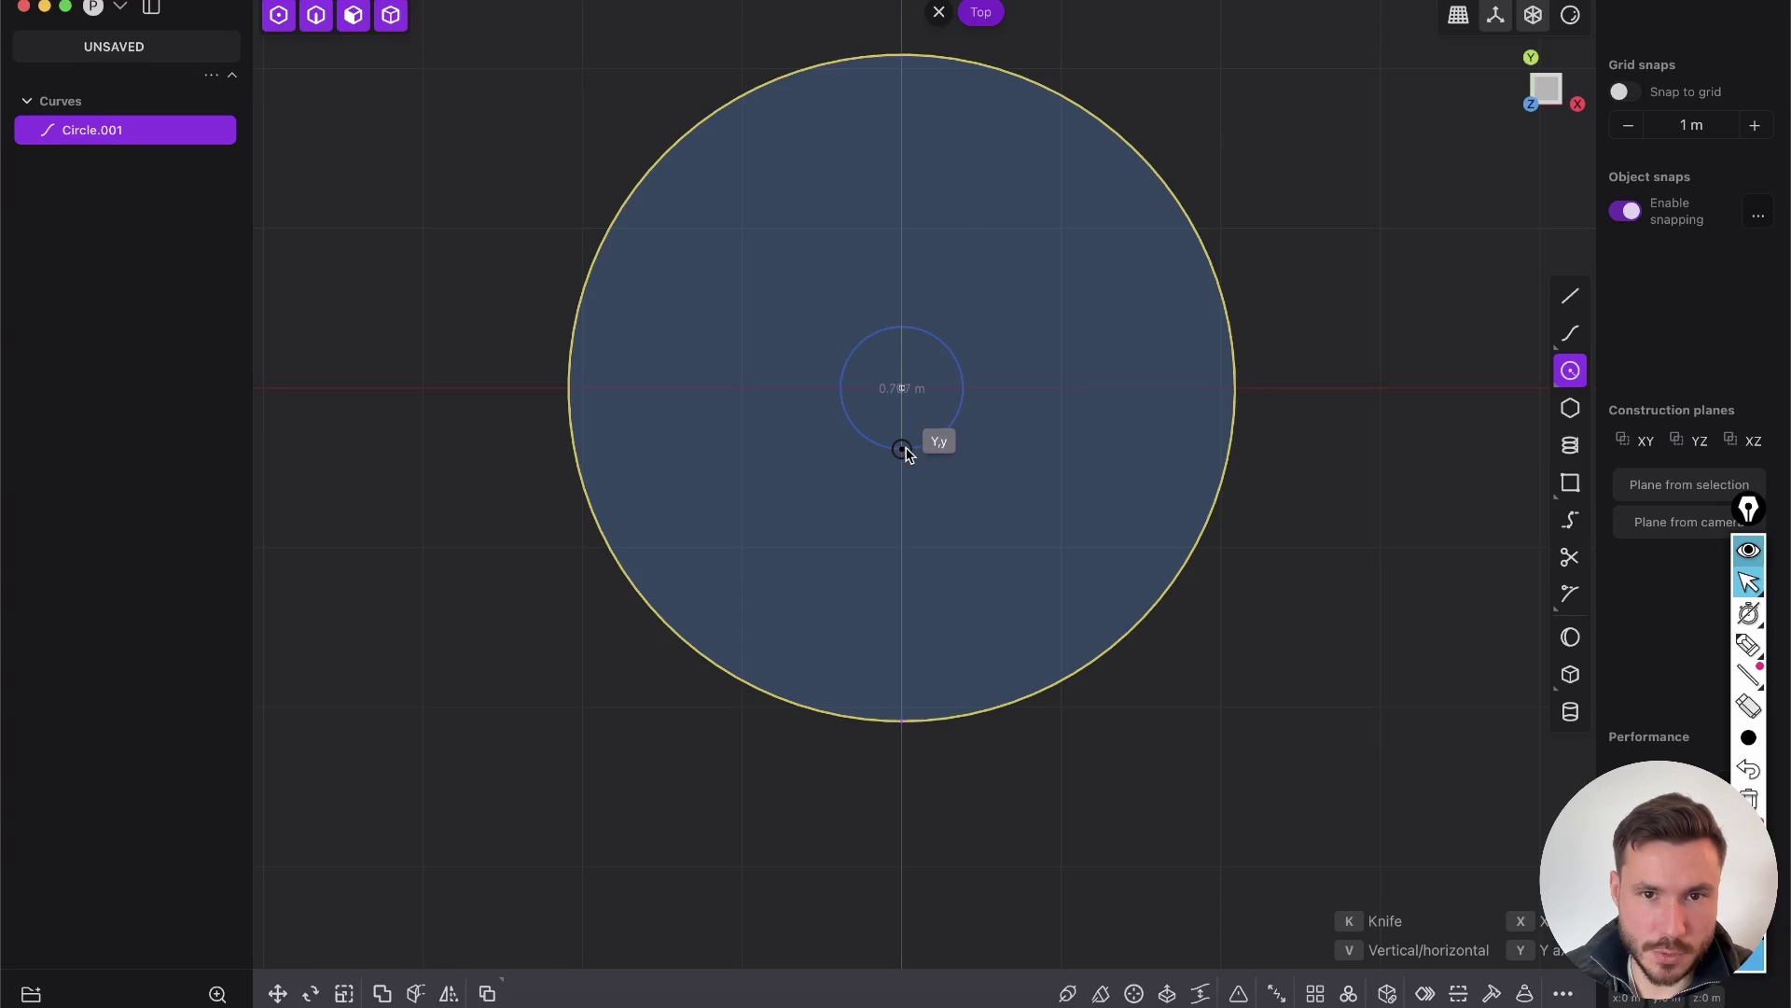
pyautogui.click(902, 448)
# Move the small circle along negative Y to just inside the large circle's edge
pyautogui.keyDown('shift'); pyautogui.moveTo(986, 373); pyautogui.dragTo(967, 445, button='middle'); pyautogui.keyUp('shift')
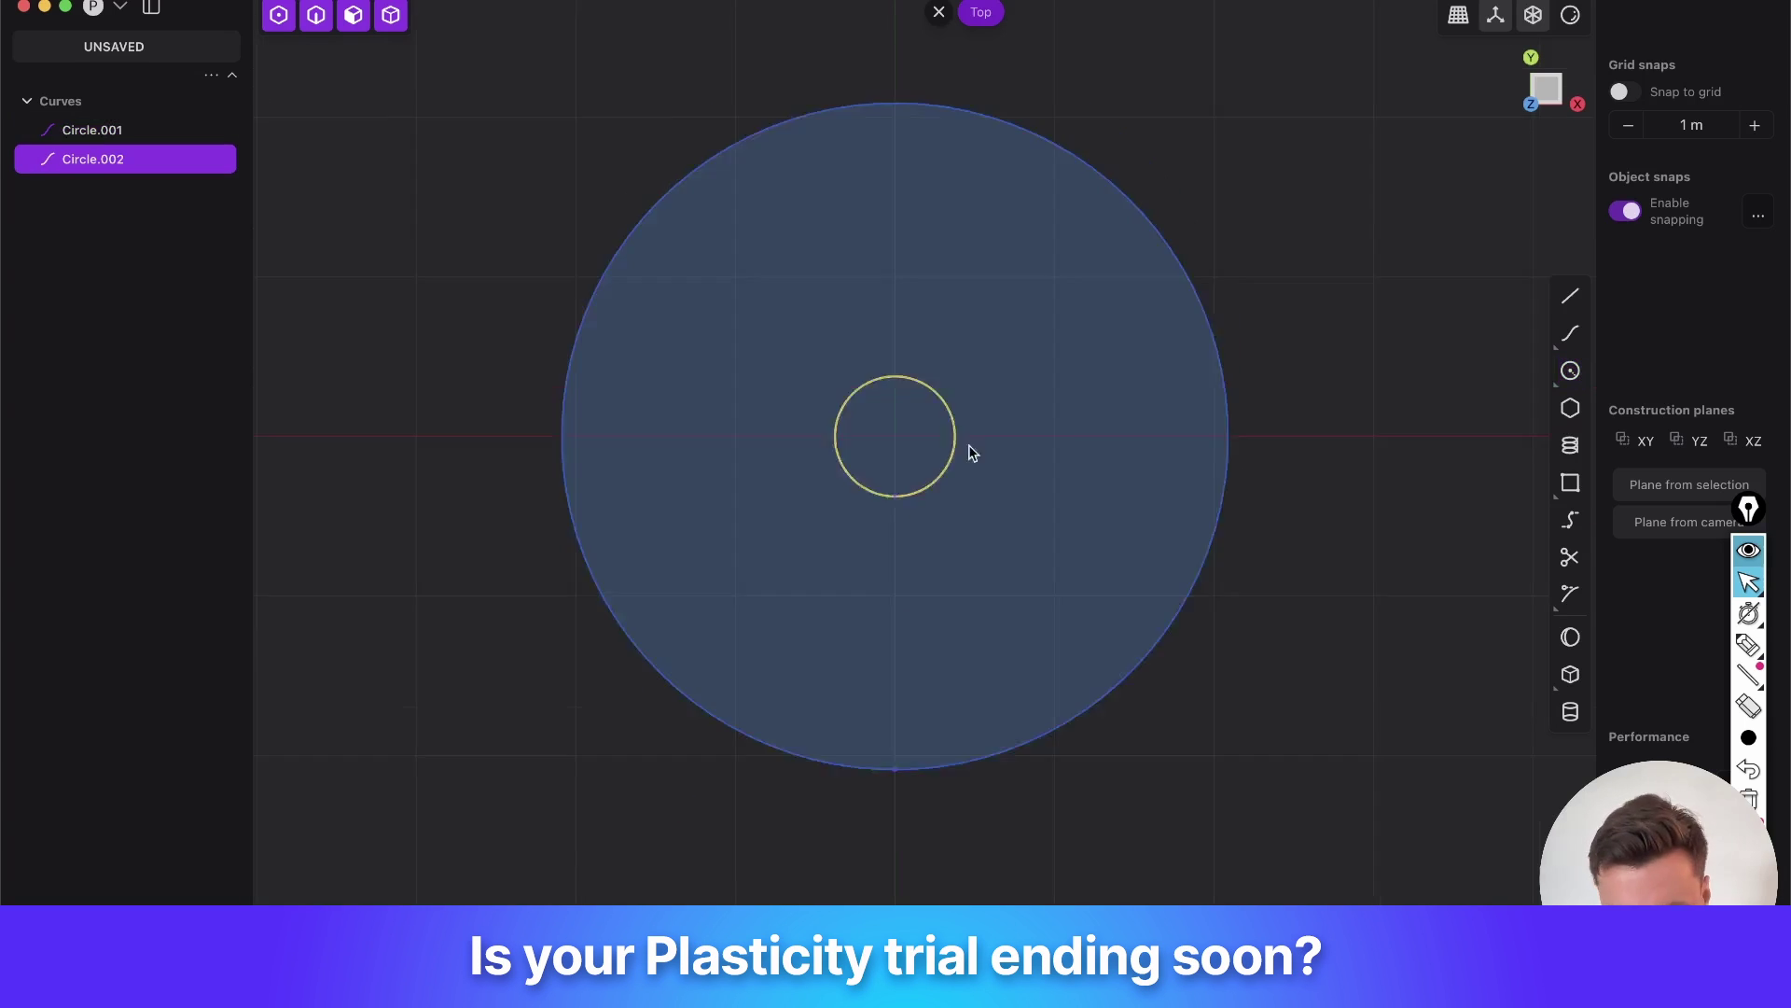
pyautogui.press('g')
pyautogui.moveTo(880, 380); pyautogui.dragTo(876, 586)
pyautogui.rightClick(928, 537)
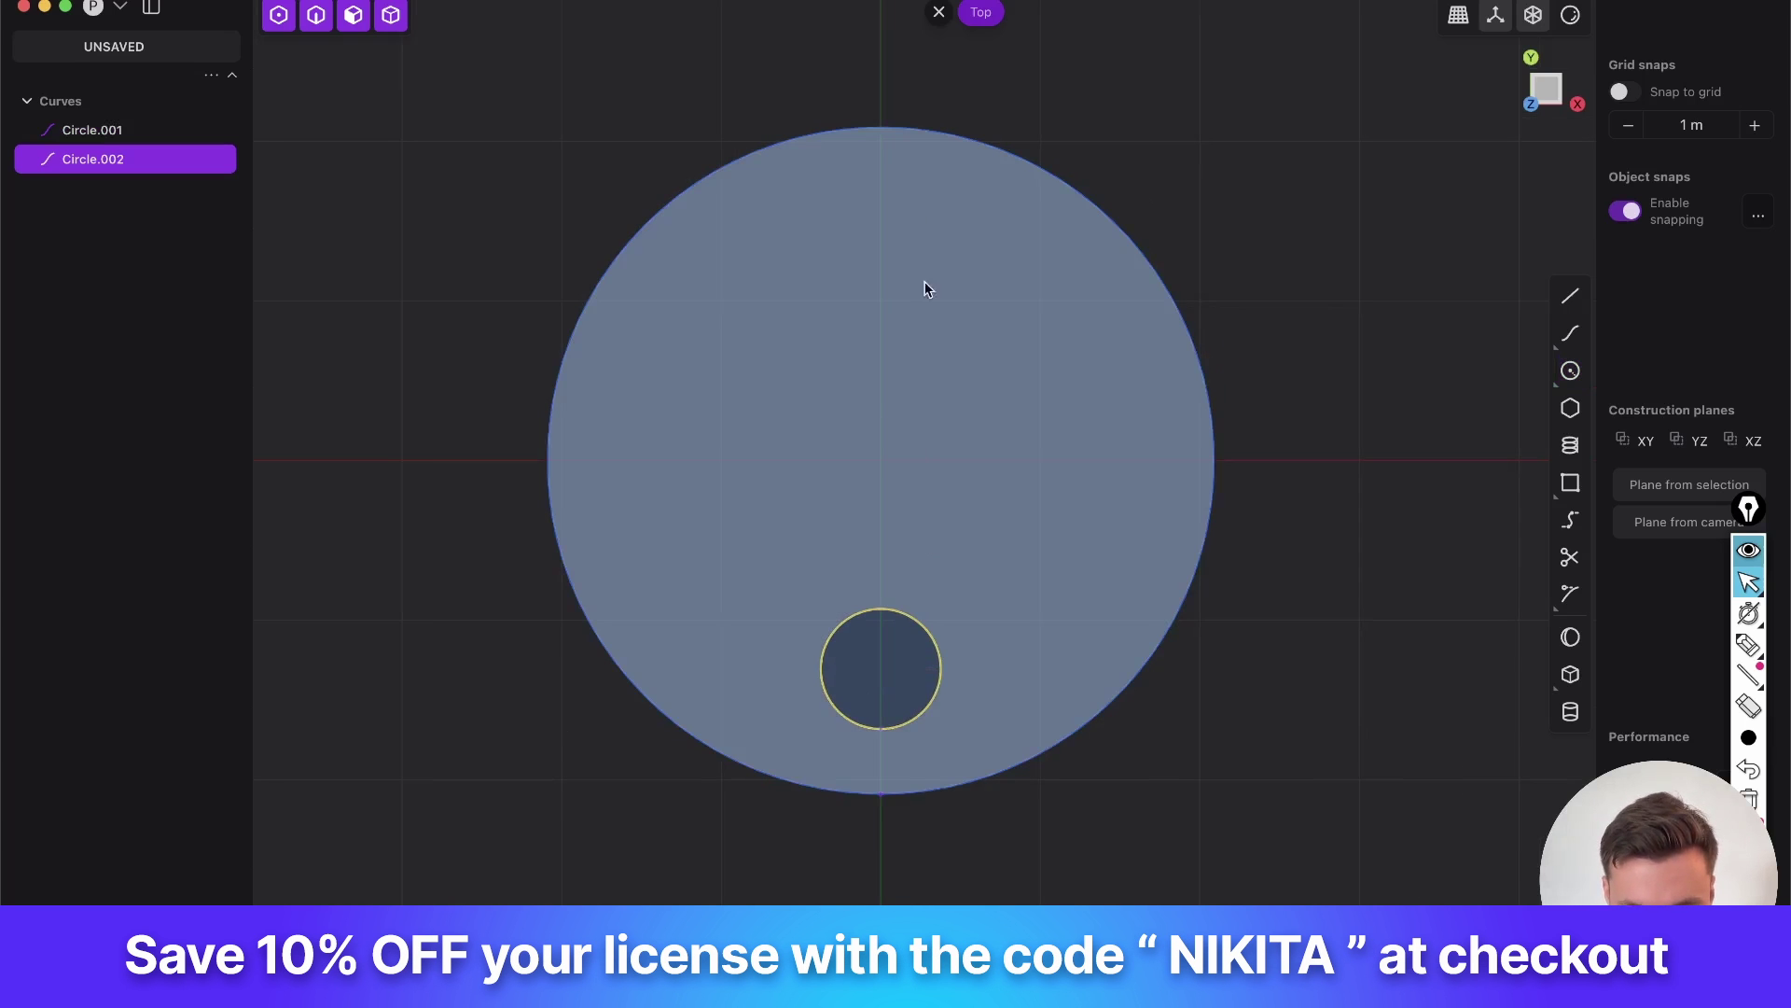
# Mirror the small circle in the positive Y direction to the opposite side of the large circle
pyautogui.hotkey('alt', 'x')
pyautogui.press('y')
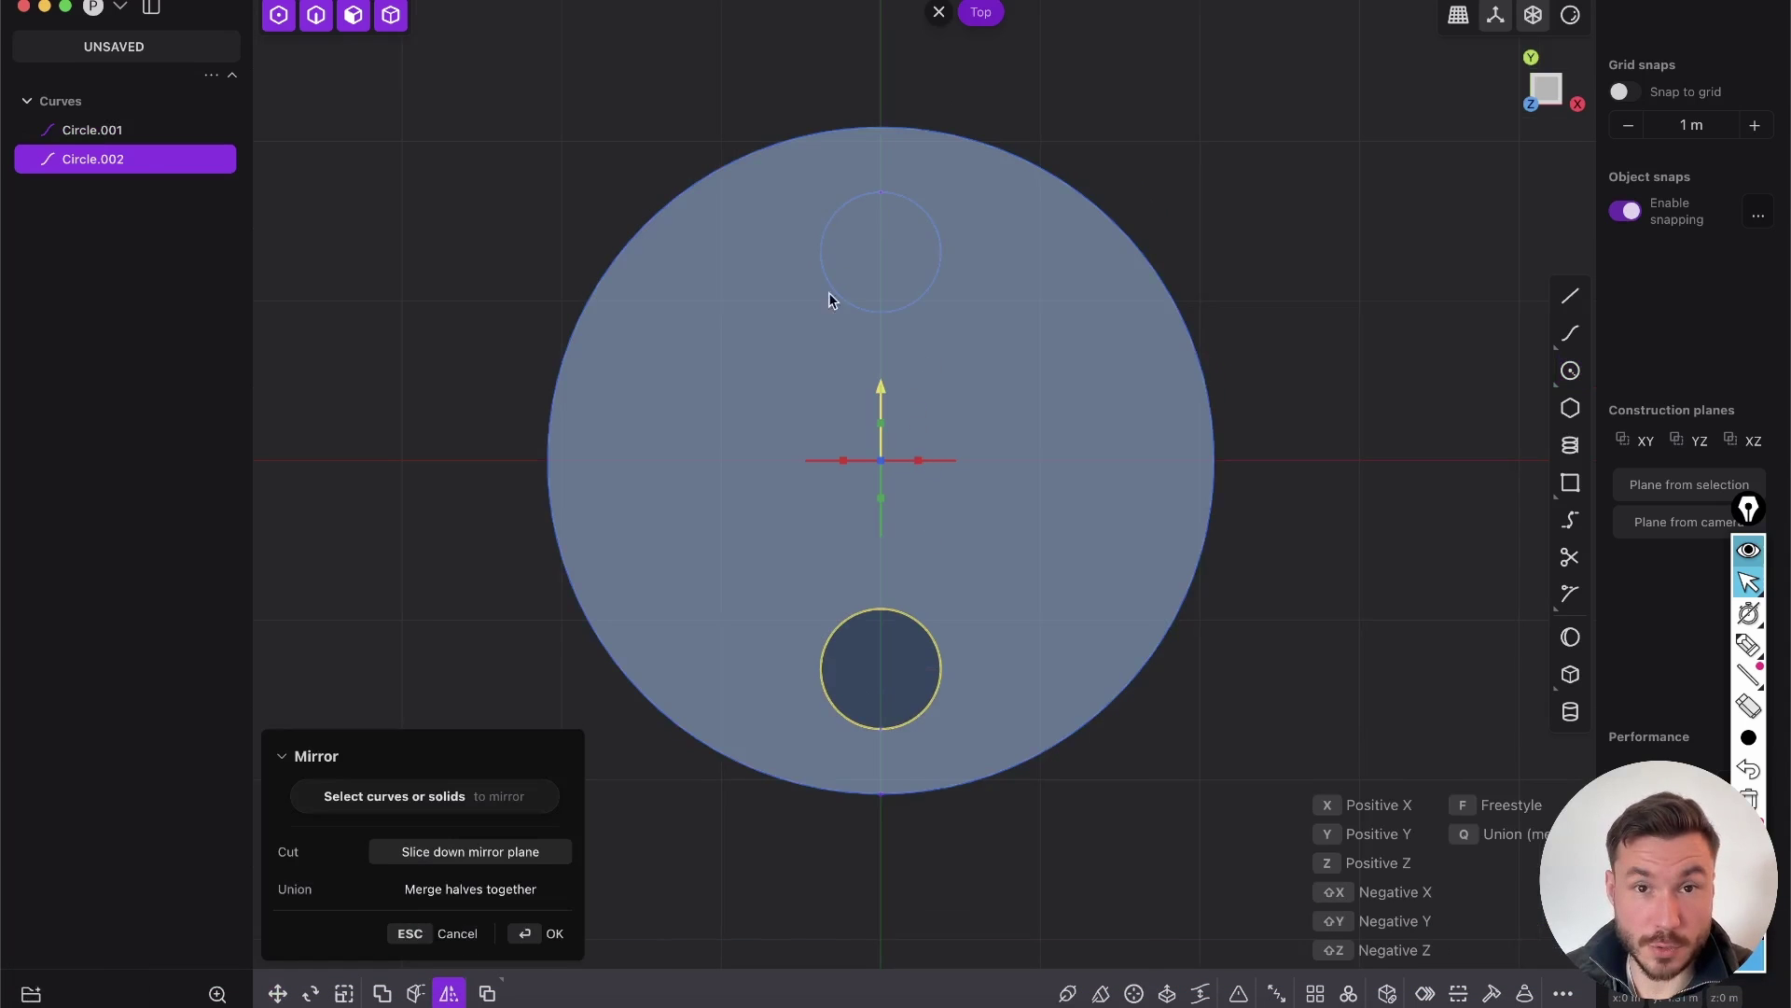
pyautogui.click(551, 936)
# Draw two parallel vertical lines tangent to the sides of both small circles to outline a slot
pyautogui.scroll(2, 966, 390)
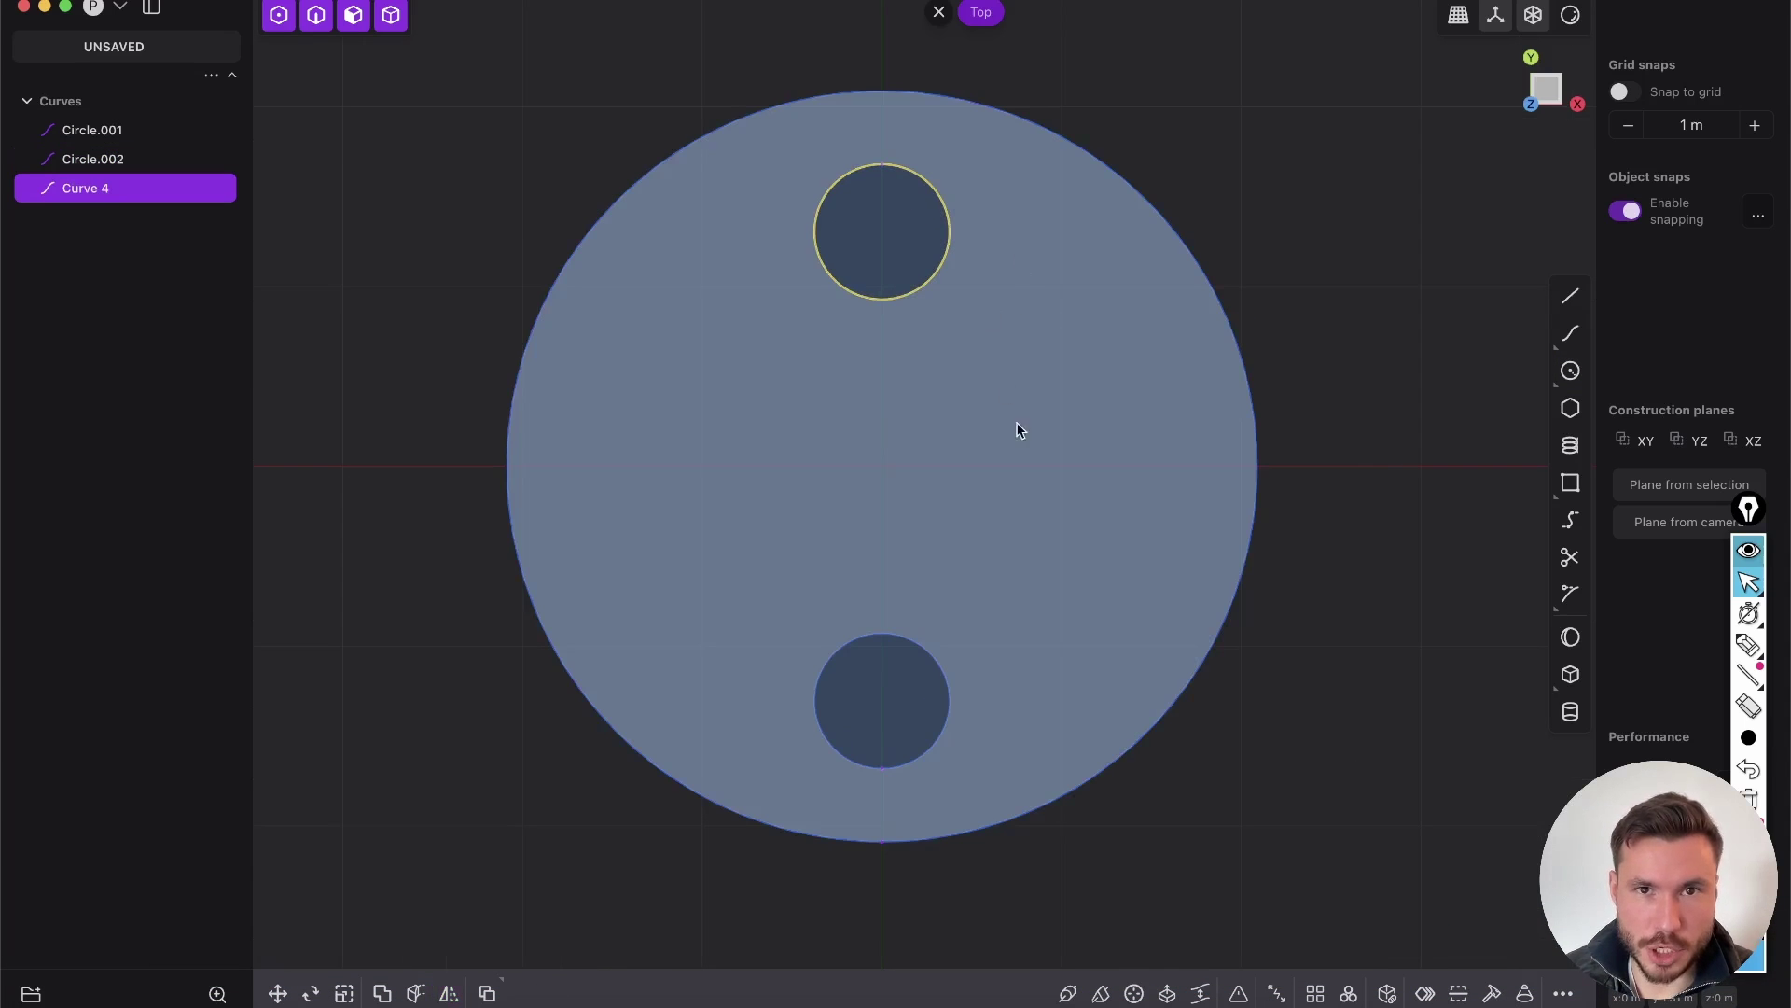
pyautogui.hotkey('shift', 'a')
pyautogui.click(948, 230)
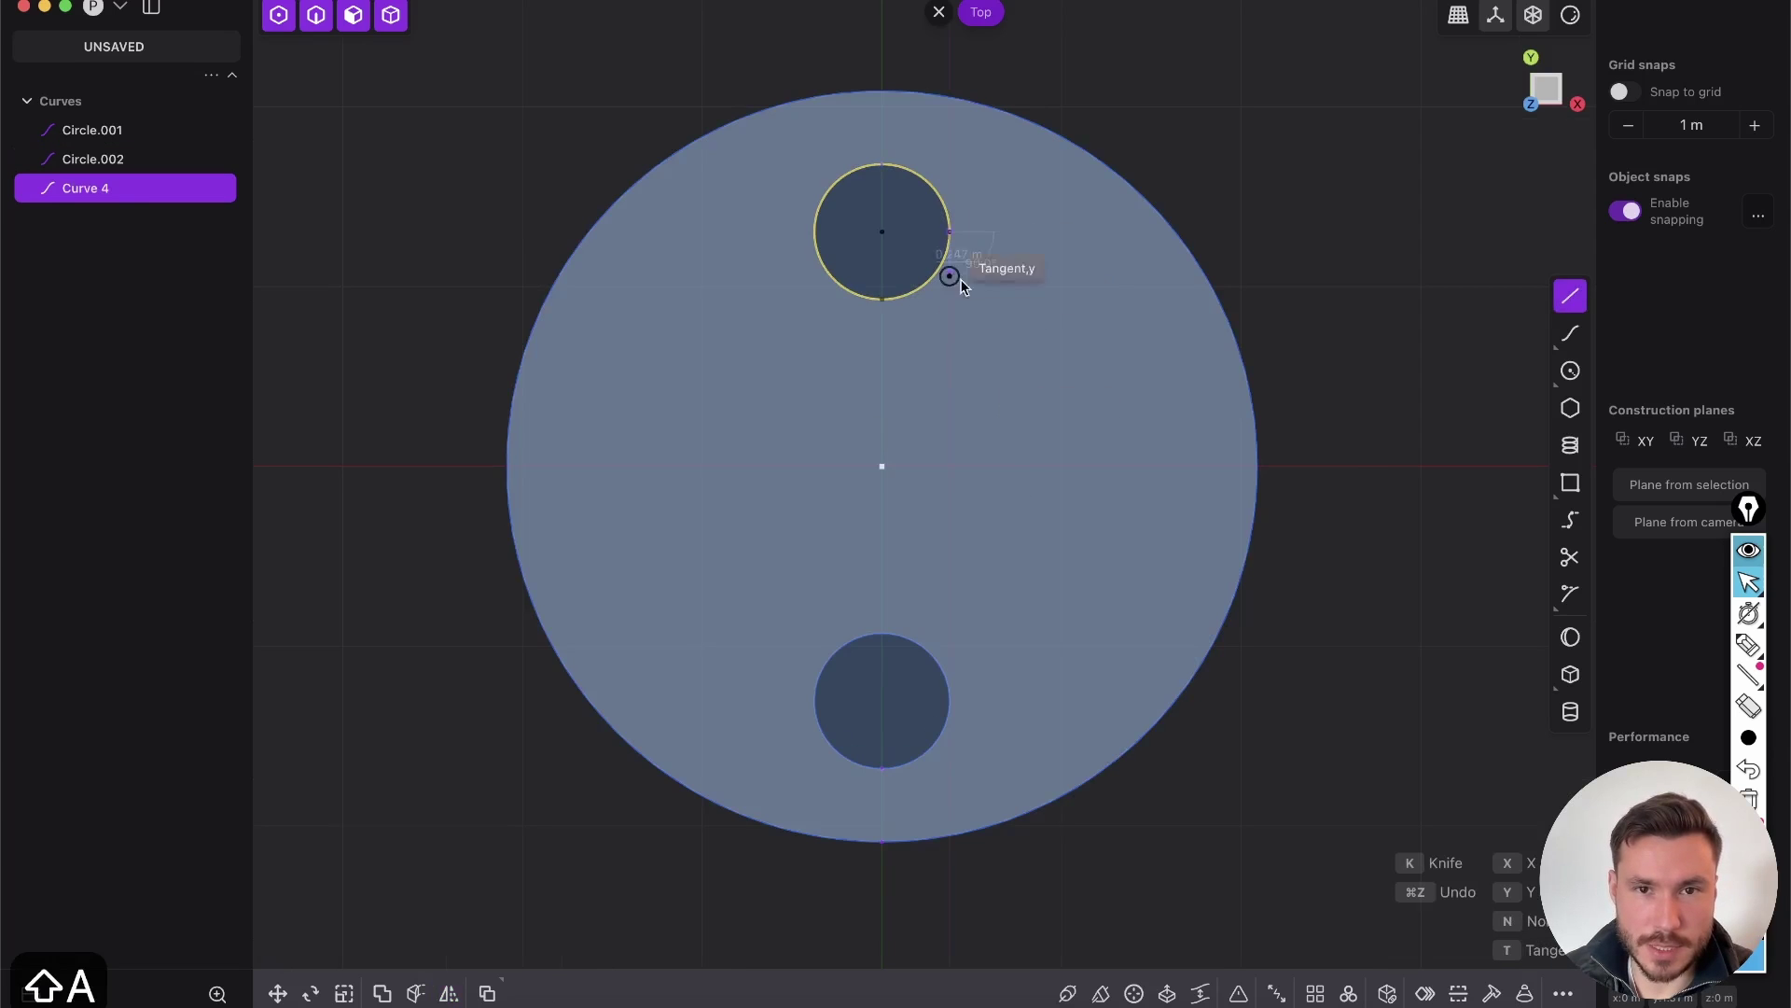
pyautogui.click(949, 701)
pyautogui.hotkey('shift', 'a')
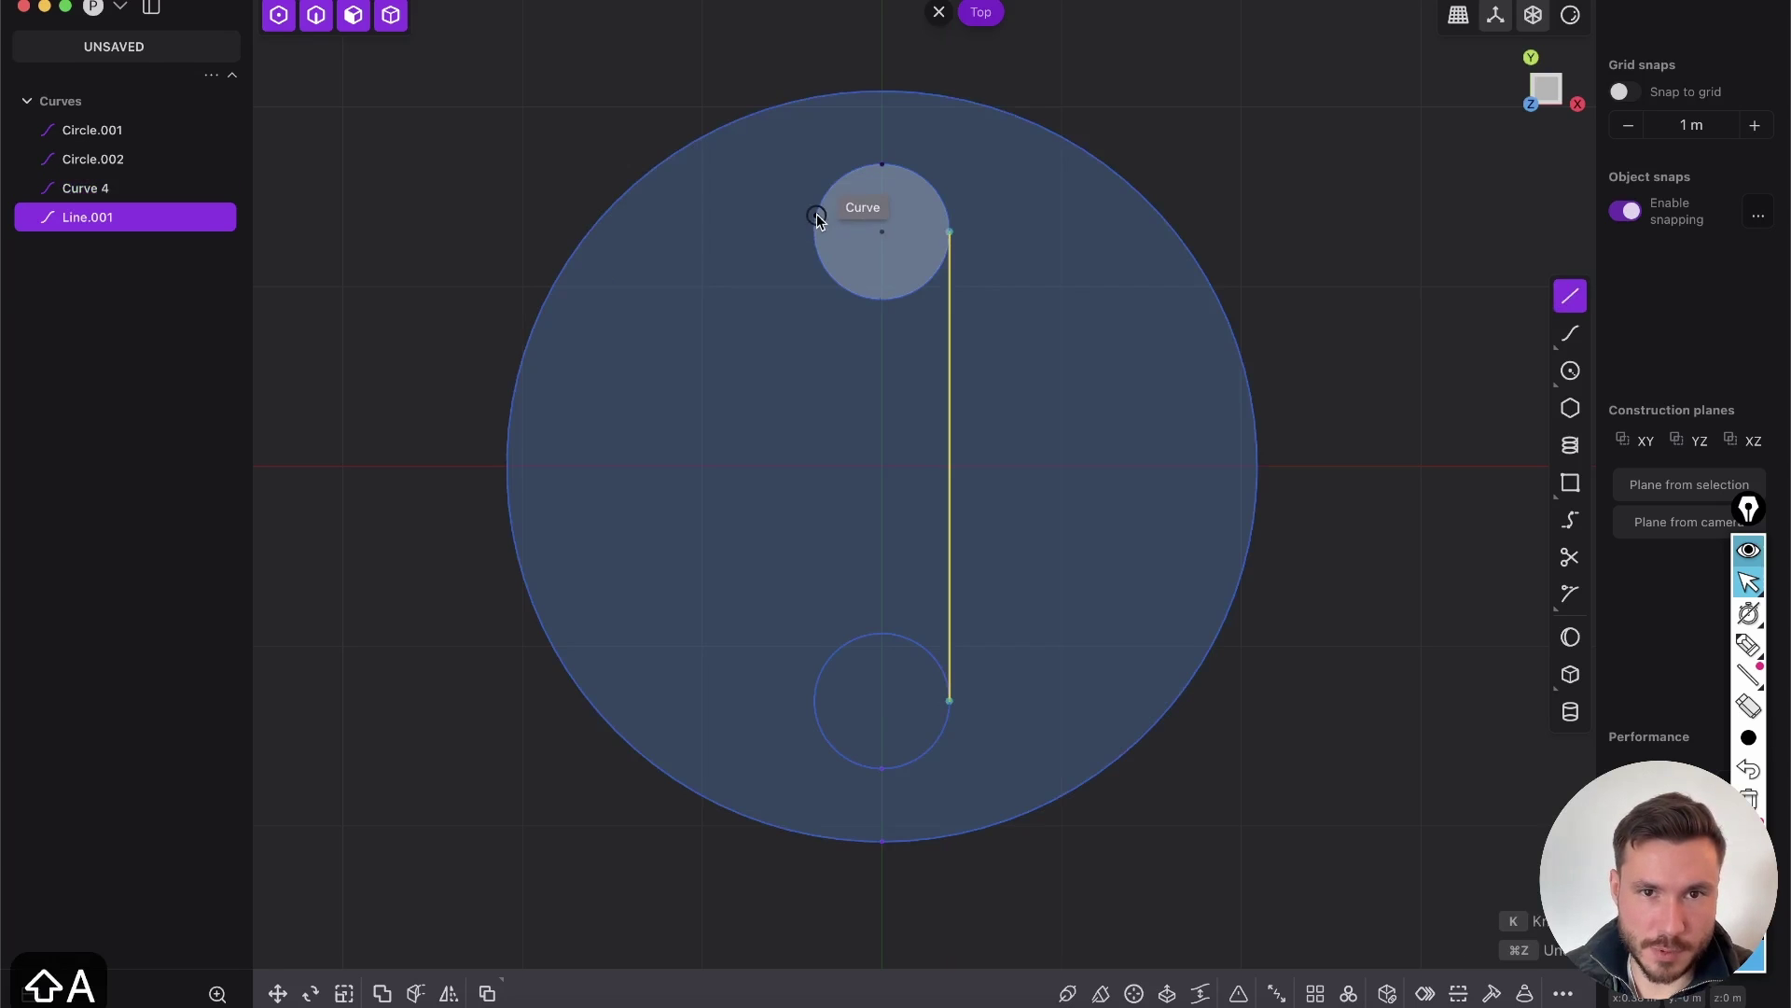
pyautogui.click(824, 271)
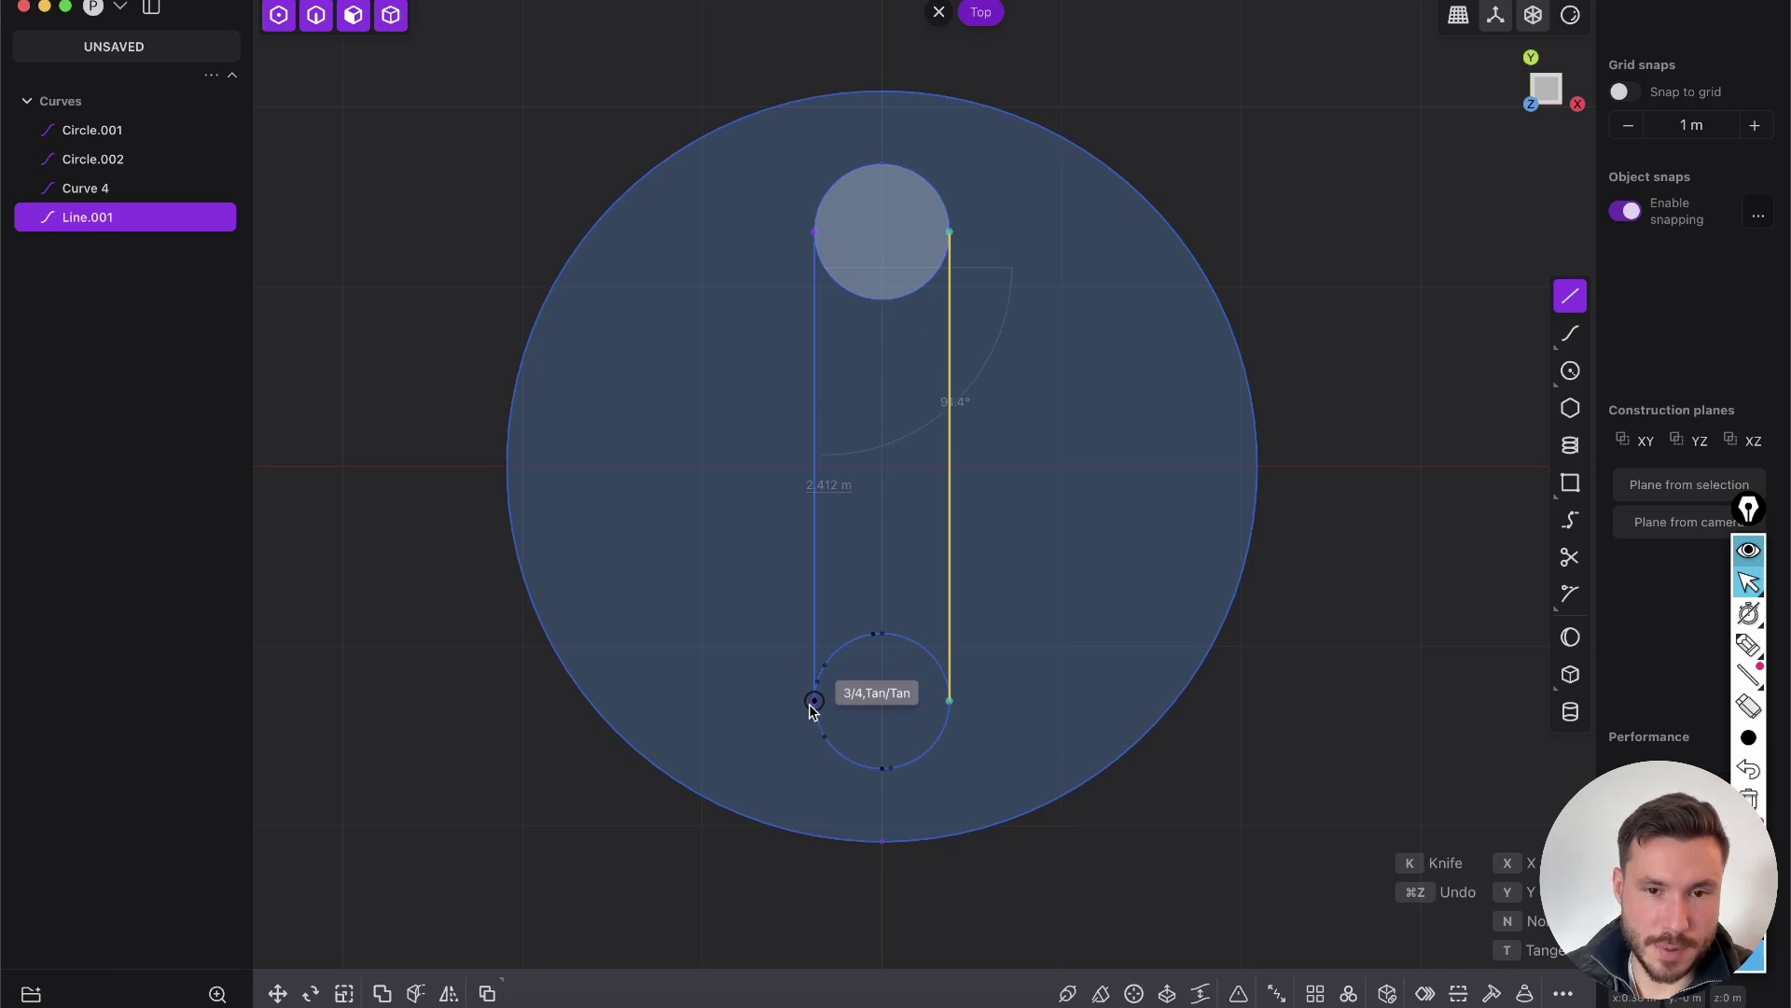
pyautogui.click(814, 702)
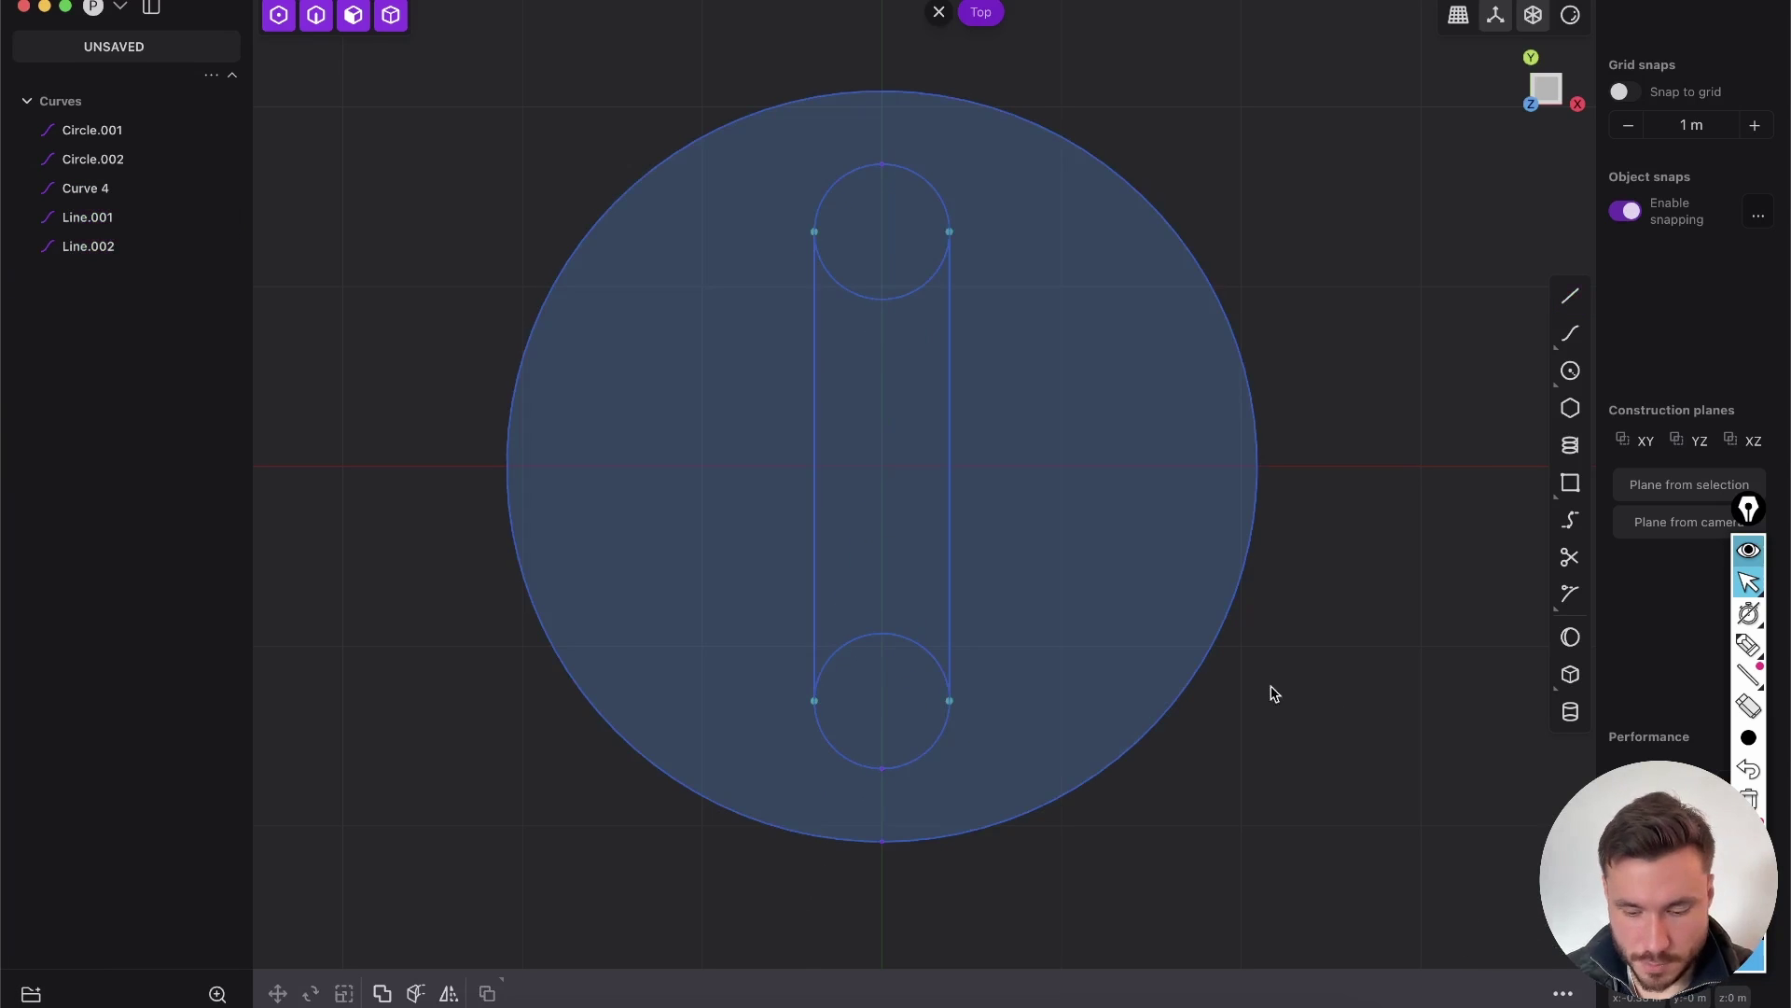
# Trim the inner arcs of both small circles to leave a clean slot outline
pyautogui.press('t')
pyautogui.moveTo(904, 681)
pyautogui.mouseDown()
pyautogui.moveTo(864, 320)
pyautogui.moveTo(872, 424)
pyautogui.mouseUp()
pyautogui.press('2')
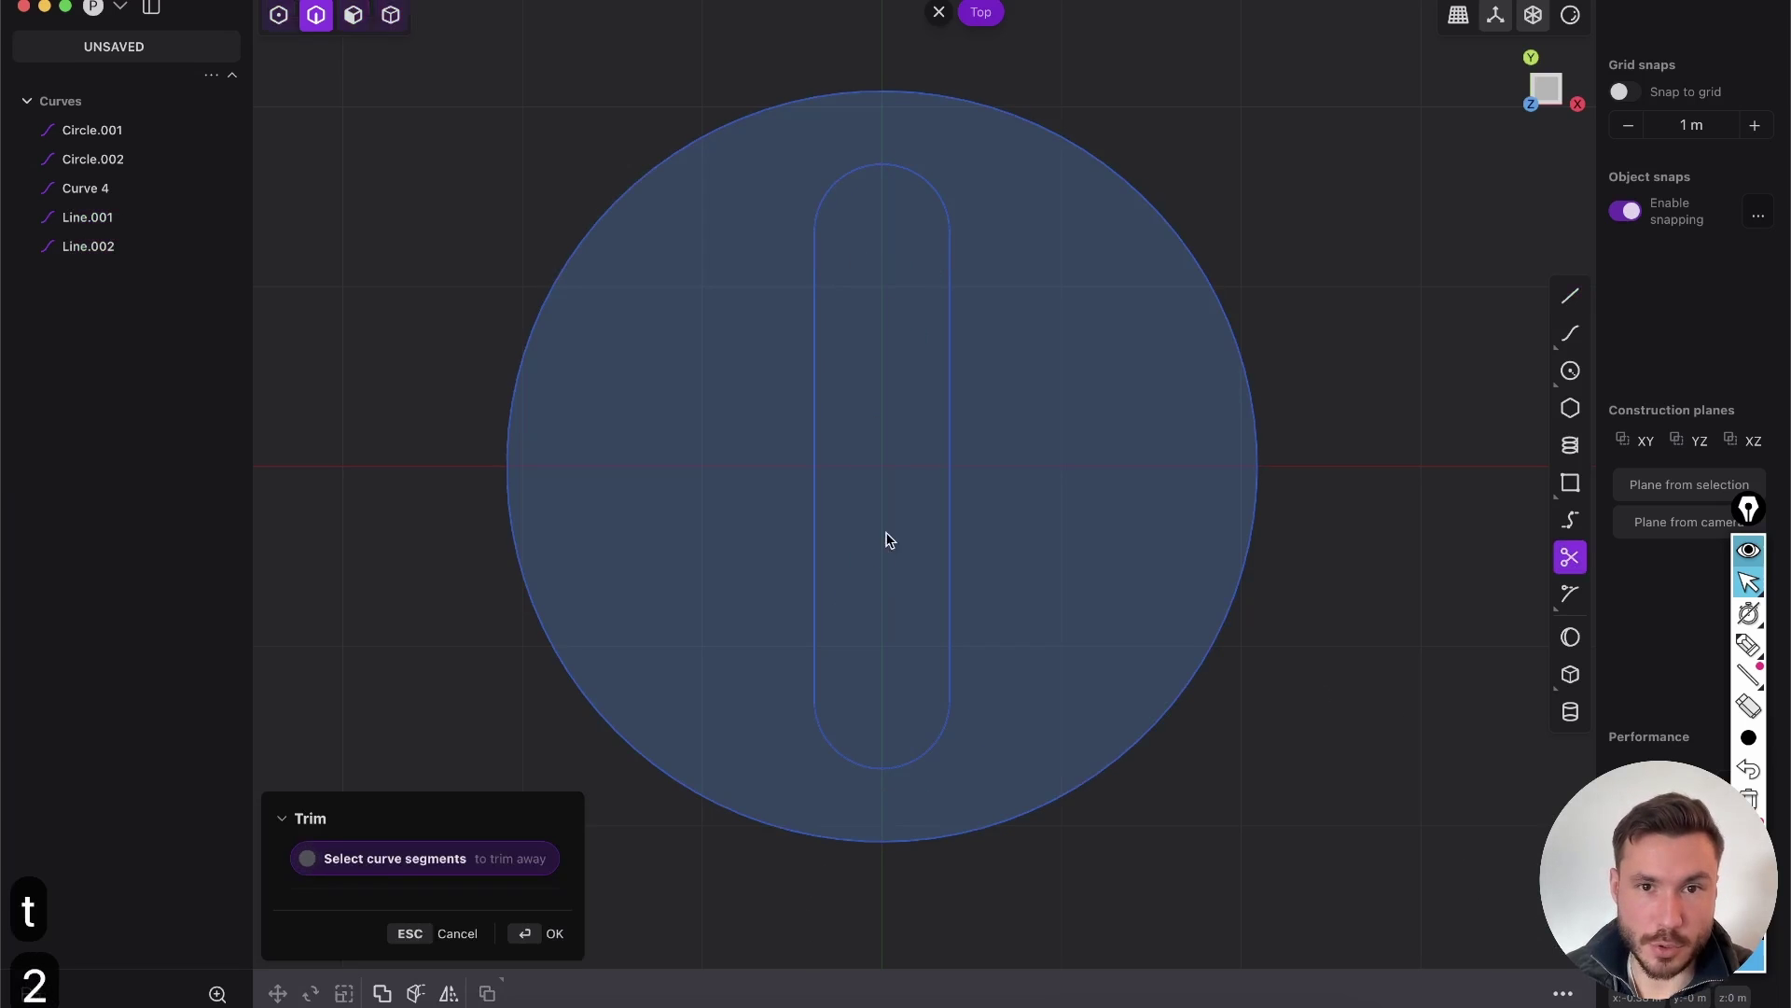
pyautogui.rightClick(893, 523)
pyautogui.press('2')
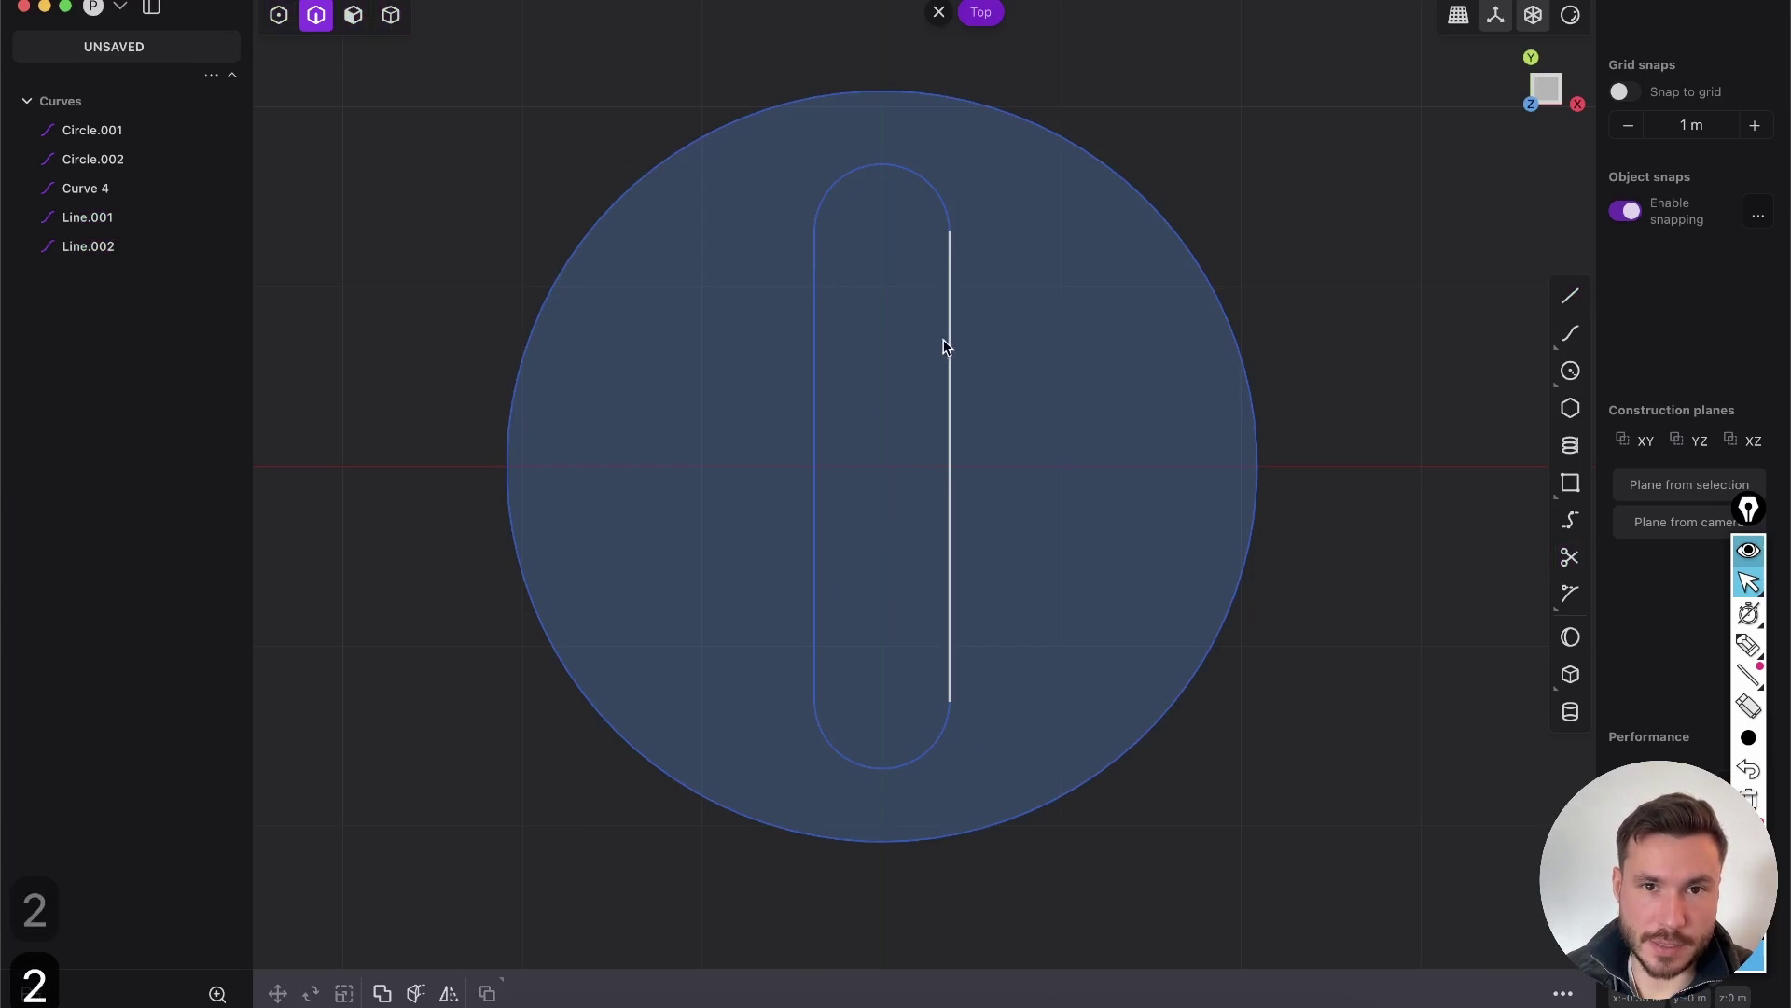
# Draw a vertical line about 5.3 m long through the centre, extending past the large circle at both ends
pyautogui.scroll(-2, 944, 347)
pyautogui.hotkey('shift', 'a')
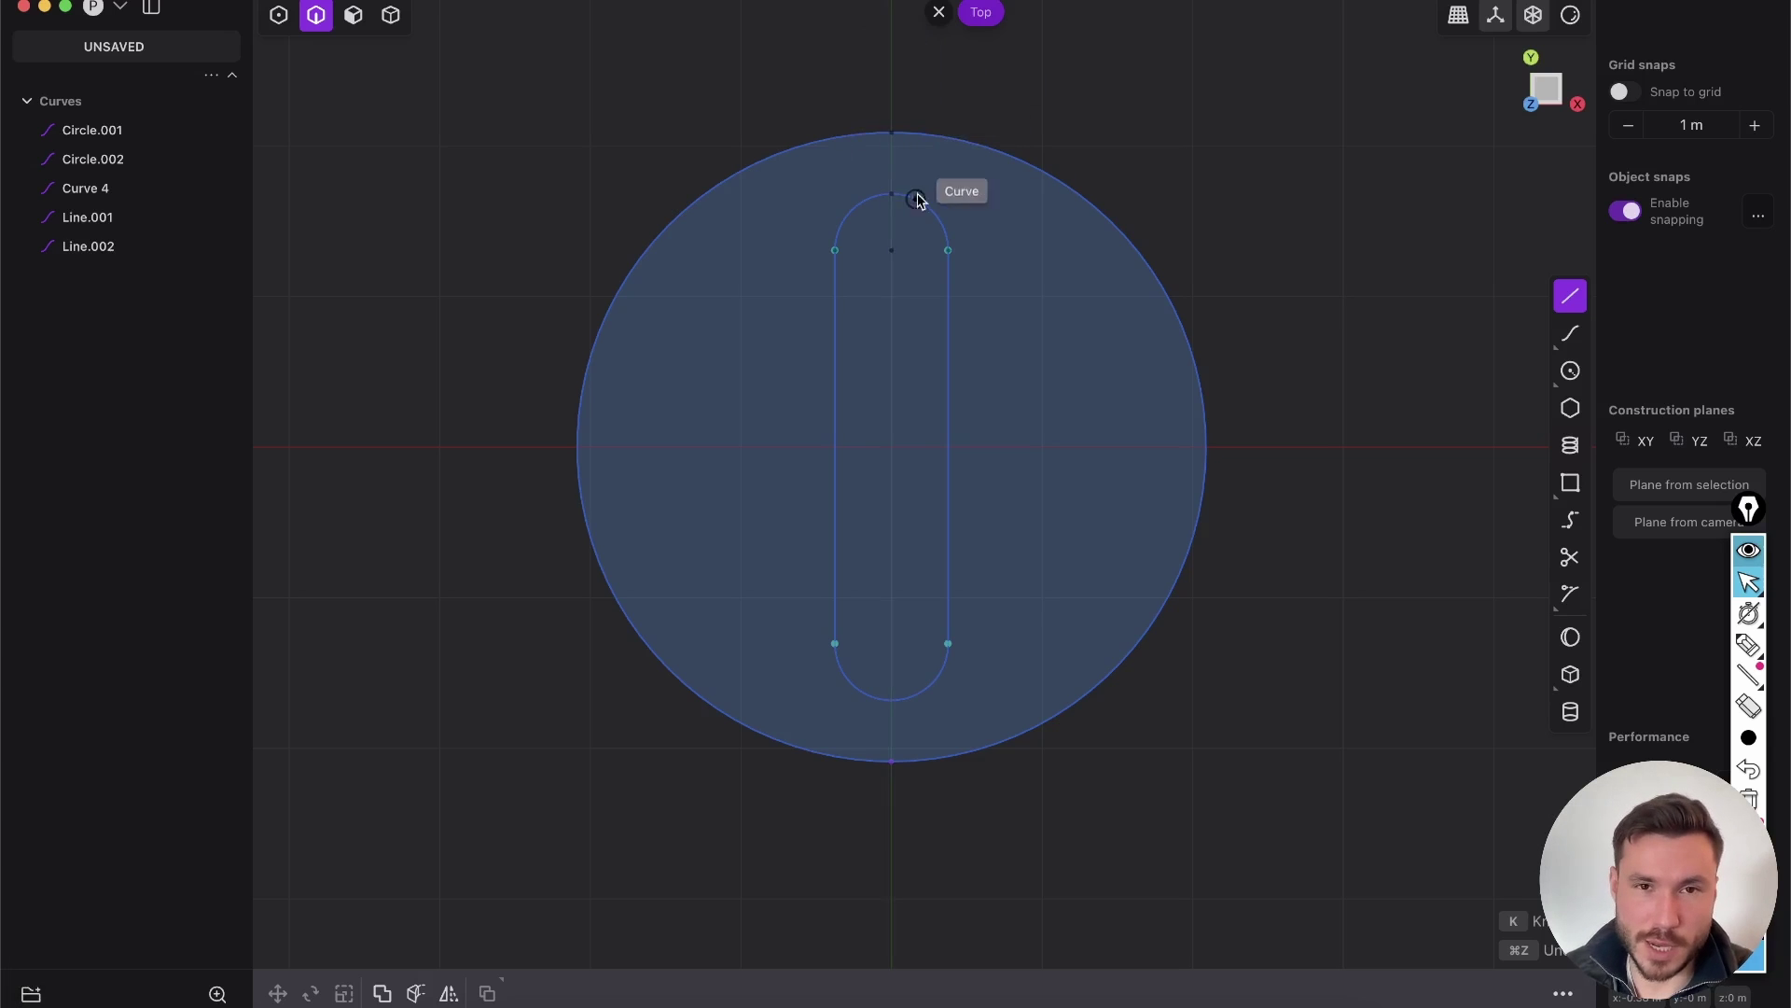
pyautogui.click(892, 68)
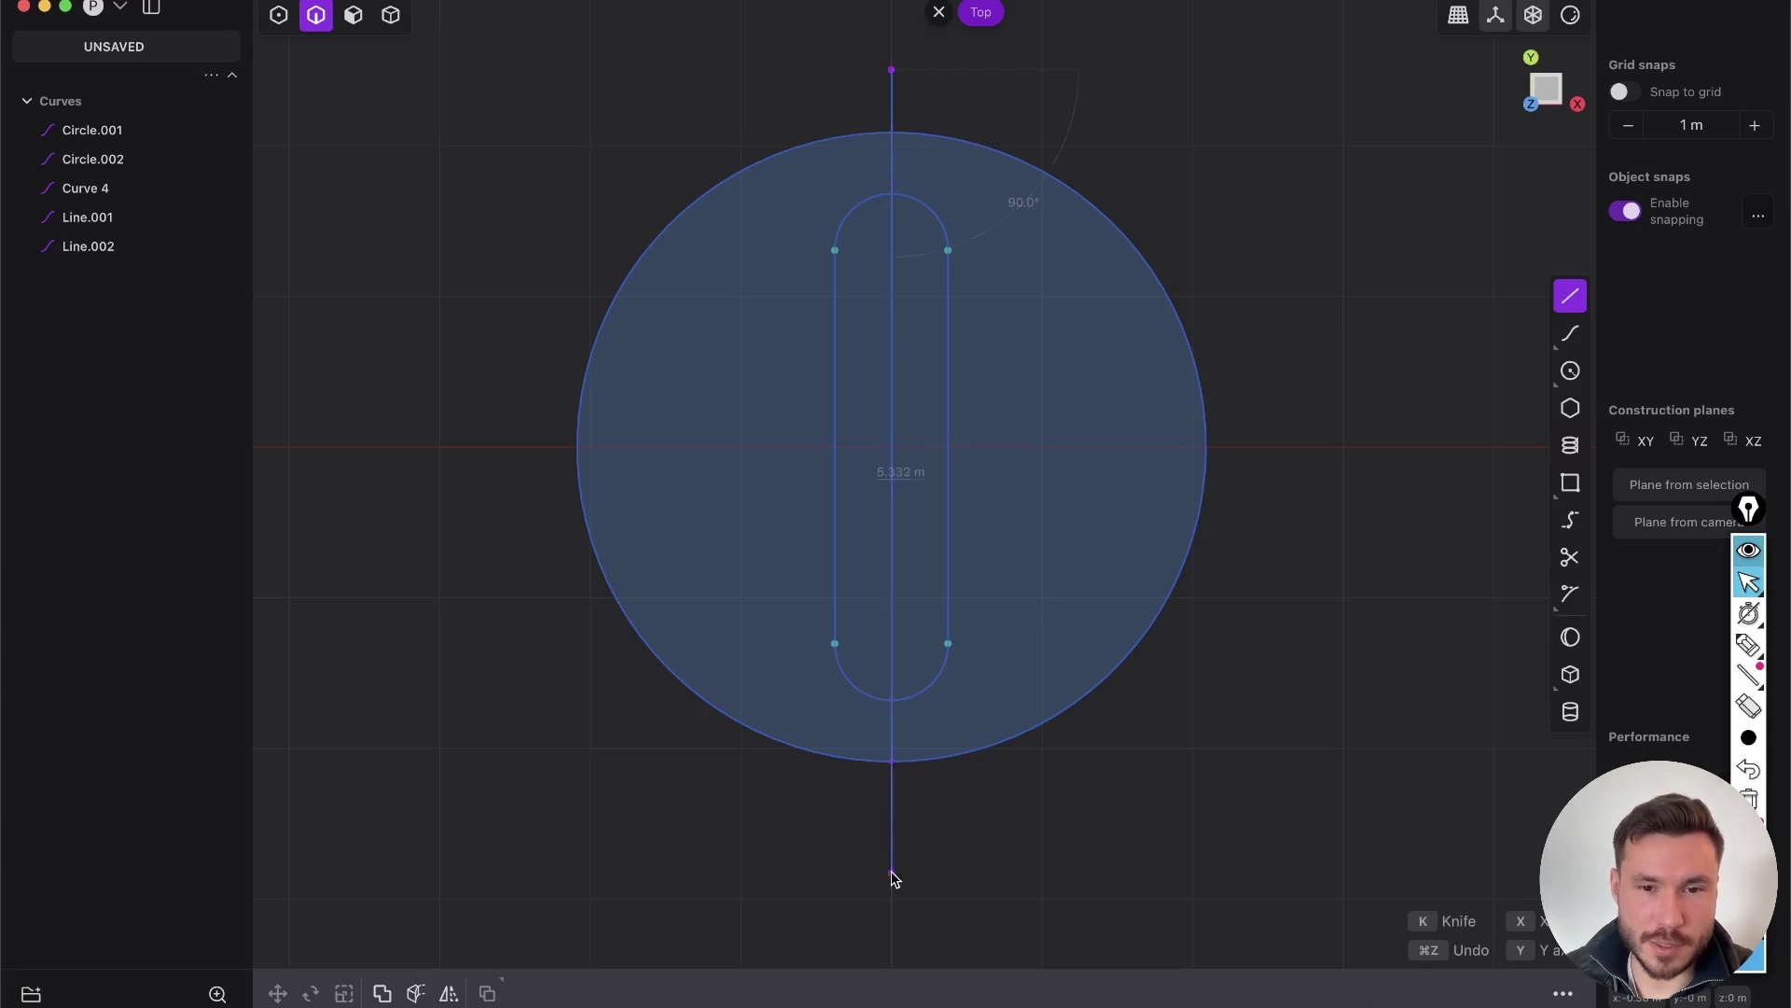
pyautogui.click(892, 872)
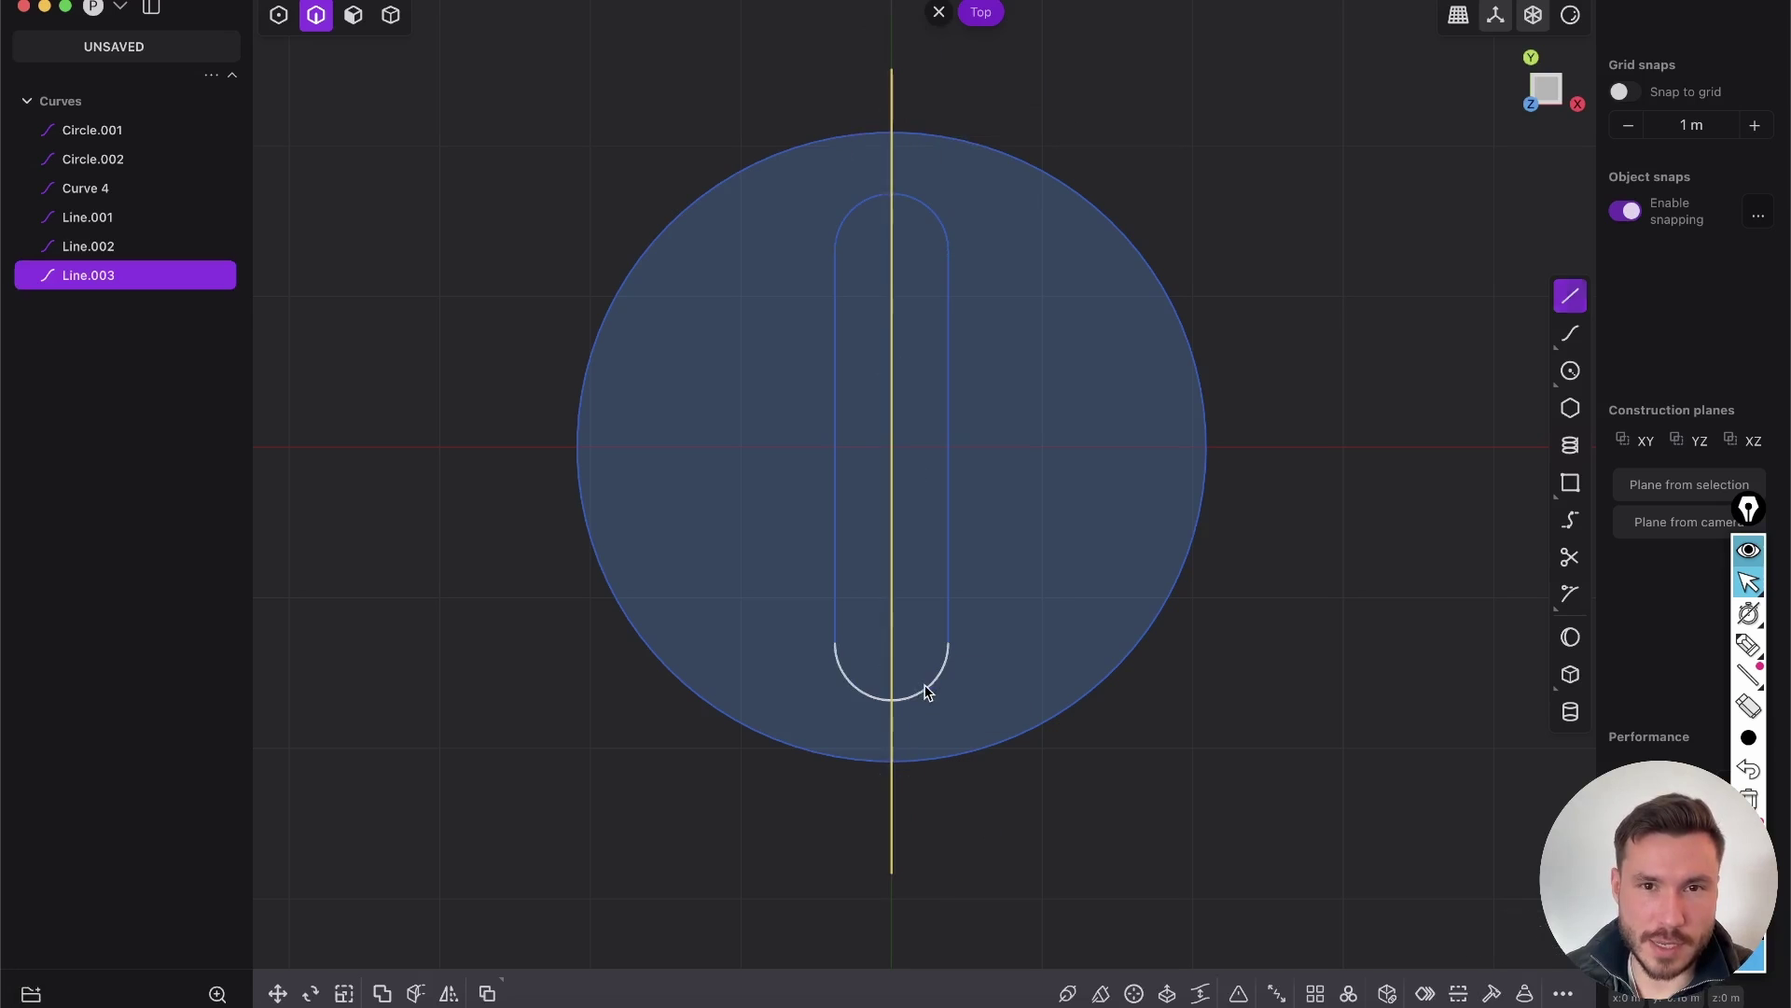
# Trim away the halves of the large circle and the slot on the negative X side of the centre line
pyautogui.click(808, 861)
pyautogui.press('t')
pyautogui.moveTo(871, 840); pyautogui.dragTo(670, 118)
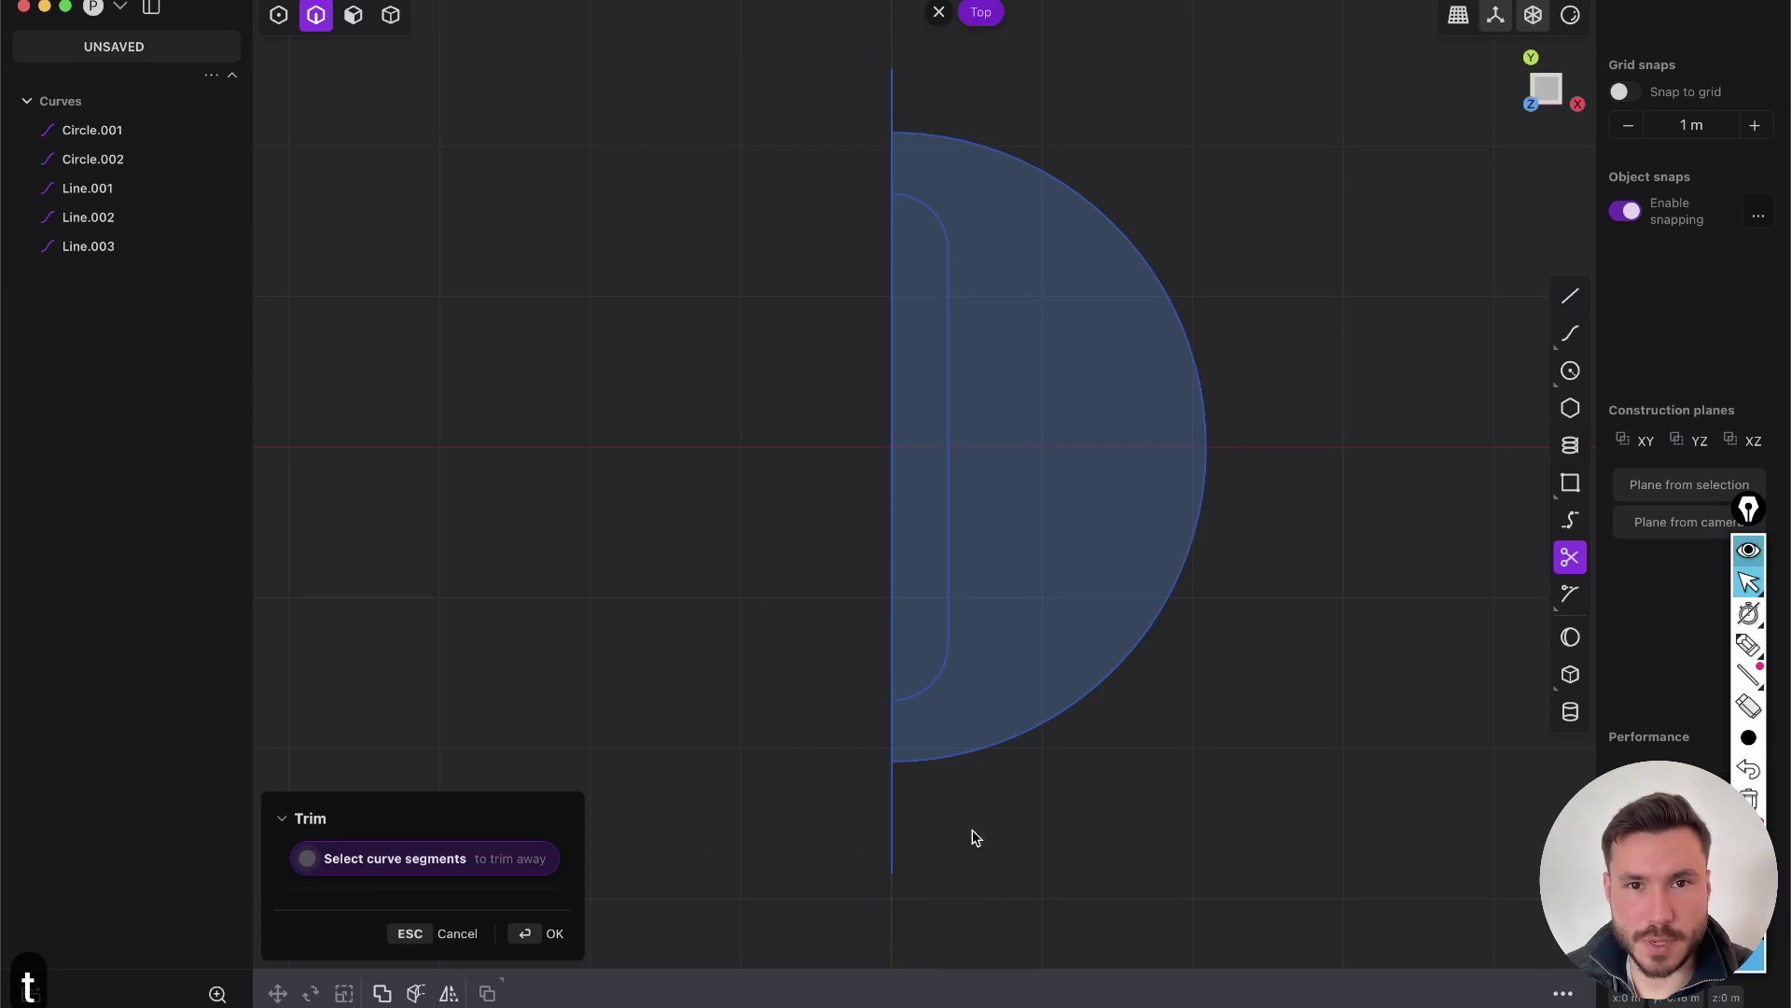
# Trim away every segment of the vertical centre line, leaving only the open half-circle and half-slot
pyautogui.click(892, 804)
pyautogui.click(893, 742)
pyautogui.click(894, 492)
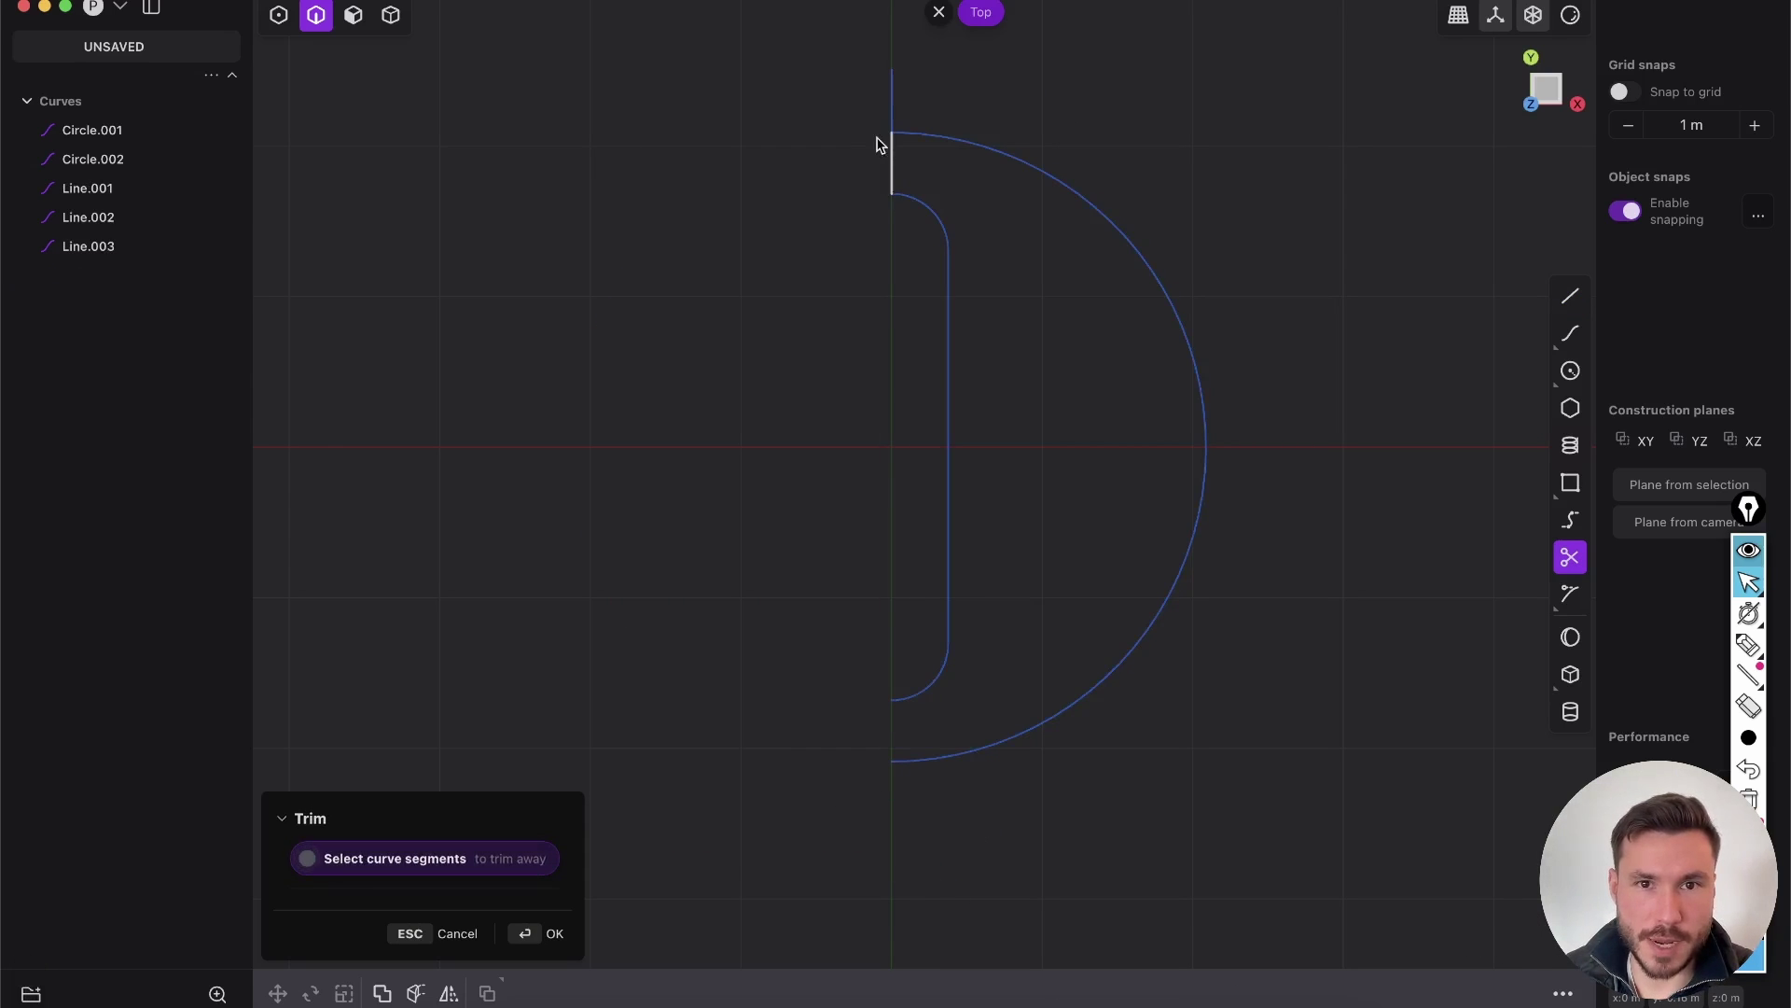
pyautogui.click(889, 90)
pyautogui.press('t')
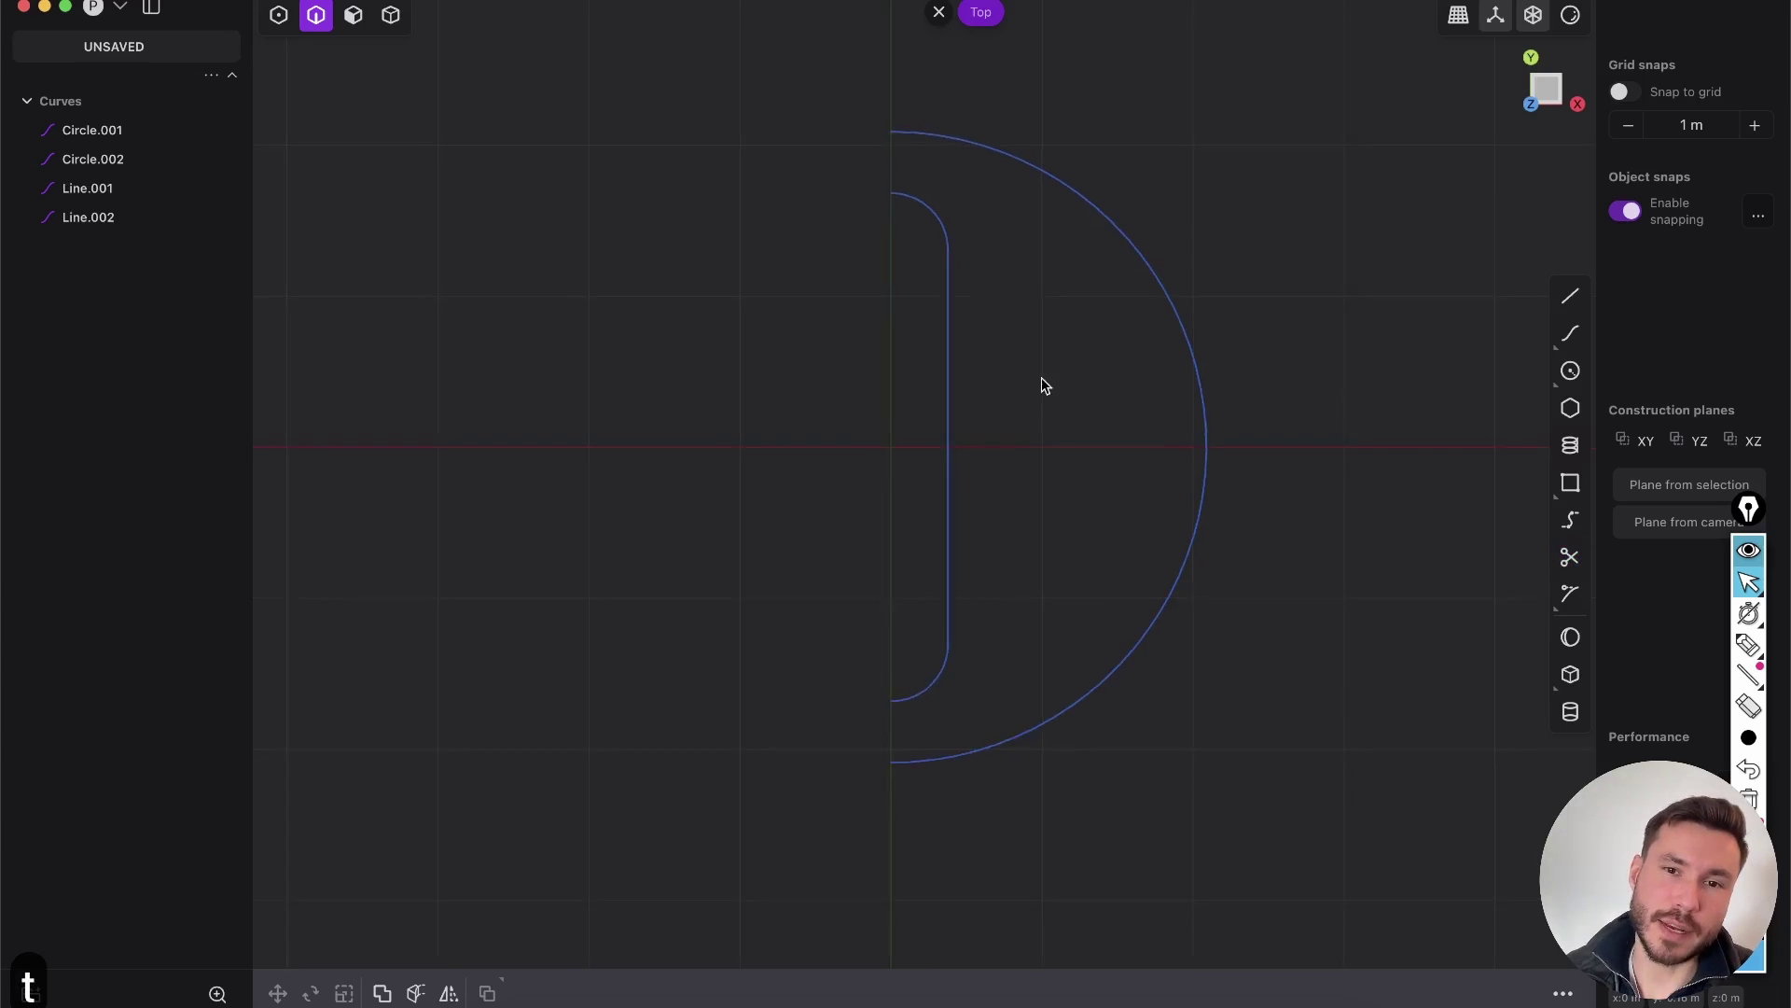
# Join all the remaining segments into one half-circle curve and one half-slot curve
pyautogui.scroll(-3, 1043, 386)
pyautogui.press('2')
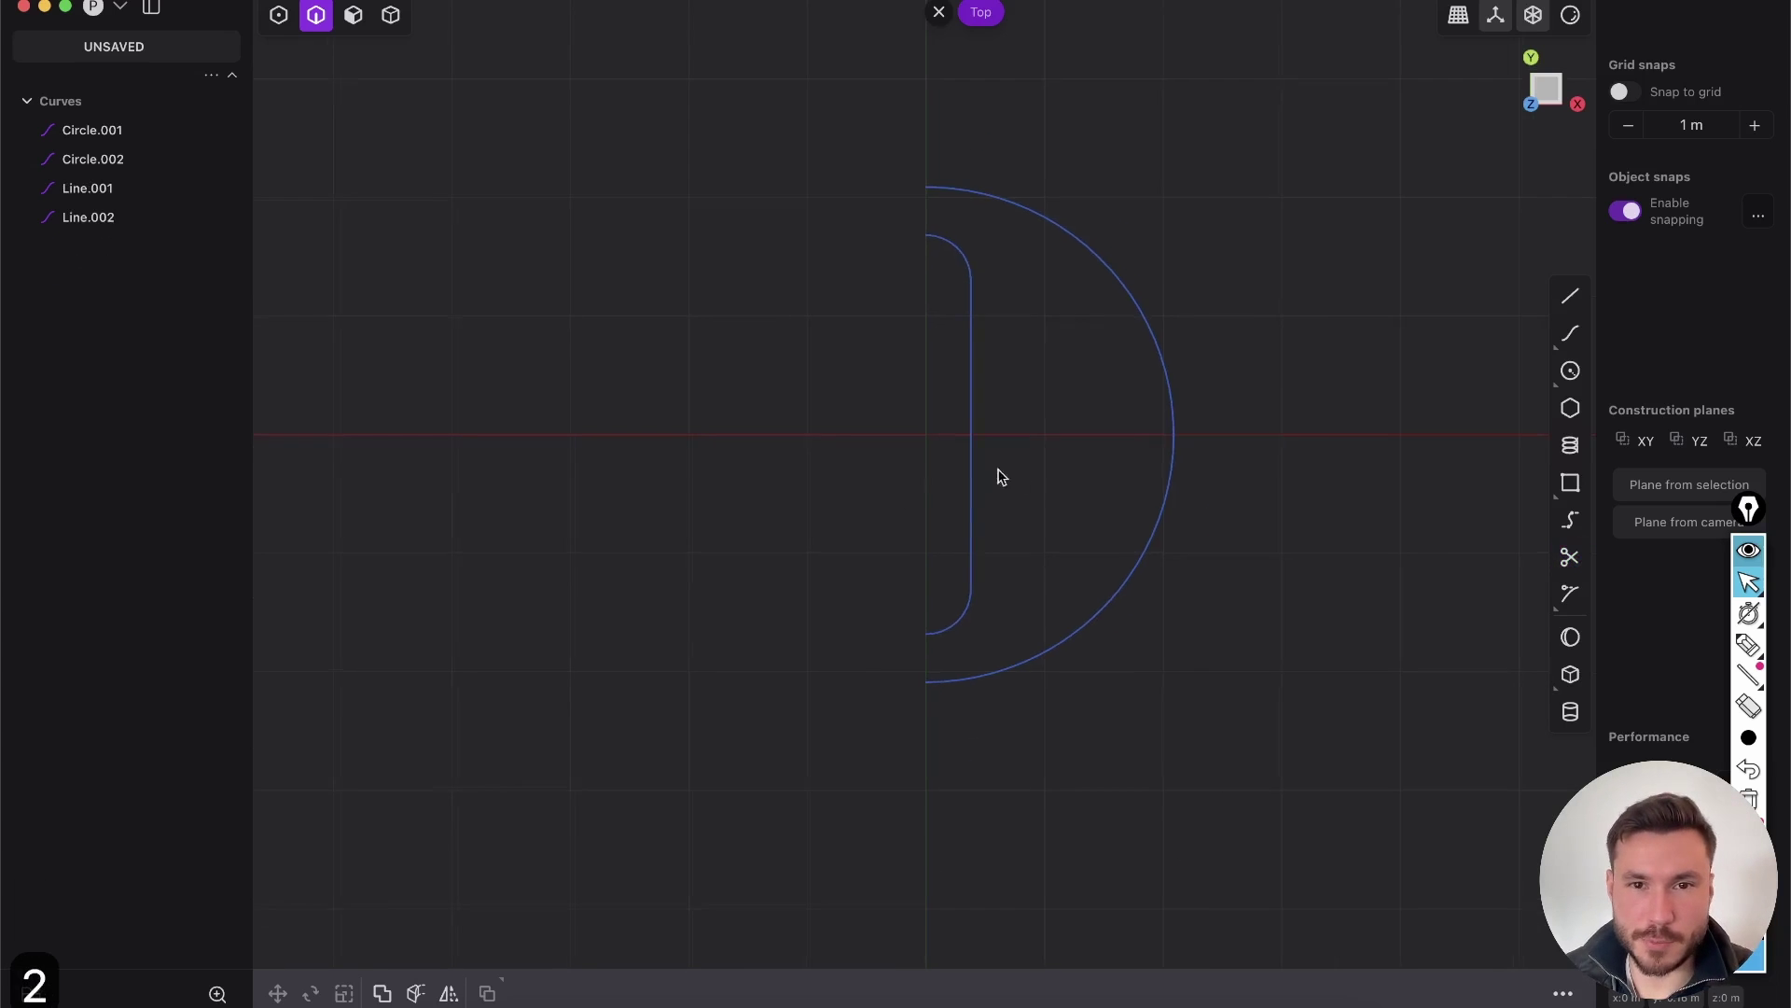
pyautogui.moveTo(997, 469); pyautogui.dragTo(887, 543, button='right')
pyautogui.moveTo(1156, 836); pyautogui.dragTo(690, 308)
pyautogui.press('j')
# Move the half-slot curve up along the Z axis, well above the half-circle
pyautogui.moveTo(776, 450); pyautogui.dragTo(942, 394, button='middle')
pyautogui.click(920, 426)
pyautogui.click(947, 519)
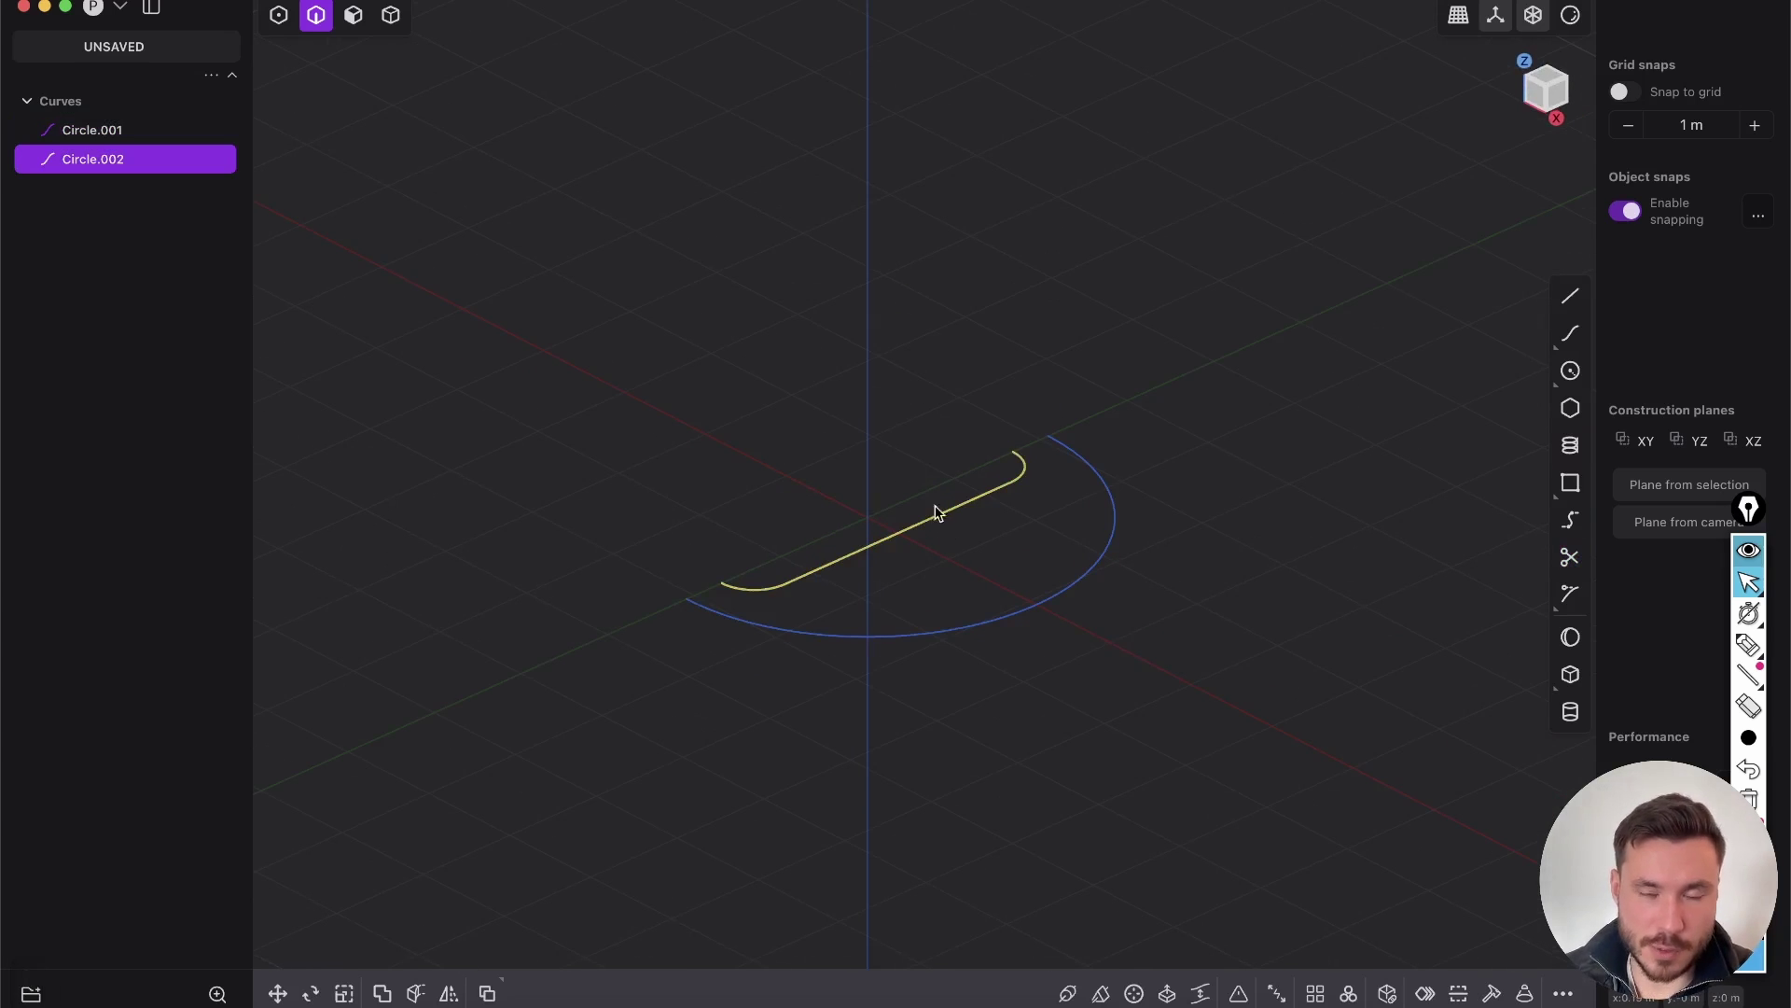
pyautogui.press('g')
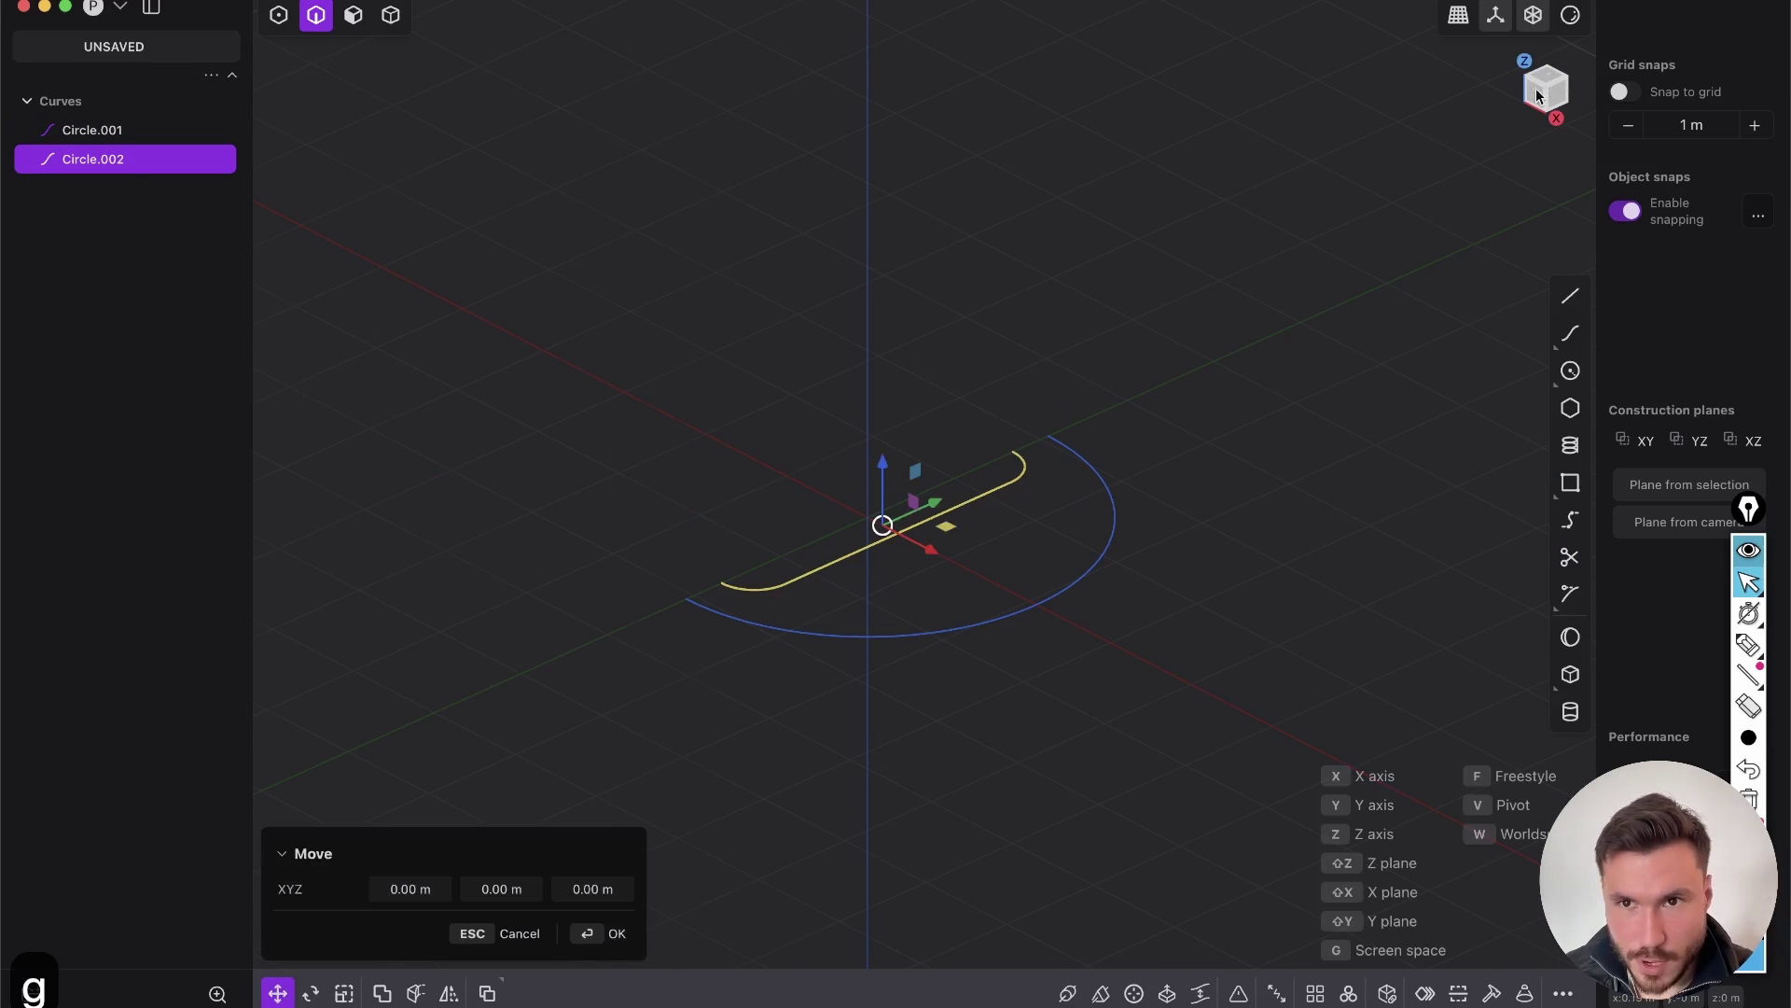
pyautogui.click(1537, 90)
pyautogui.moveTo(881, 475); pyautogui.dragTo(898, 180)
pyautogui.moveTo(872, 370); pyautogui.dragTo(769, 445, button='middle')
pyautogui.moveTo(872, 187); pyautogui.dragTo(876, 200)
pyautogui.press('Return')
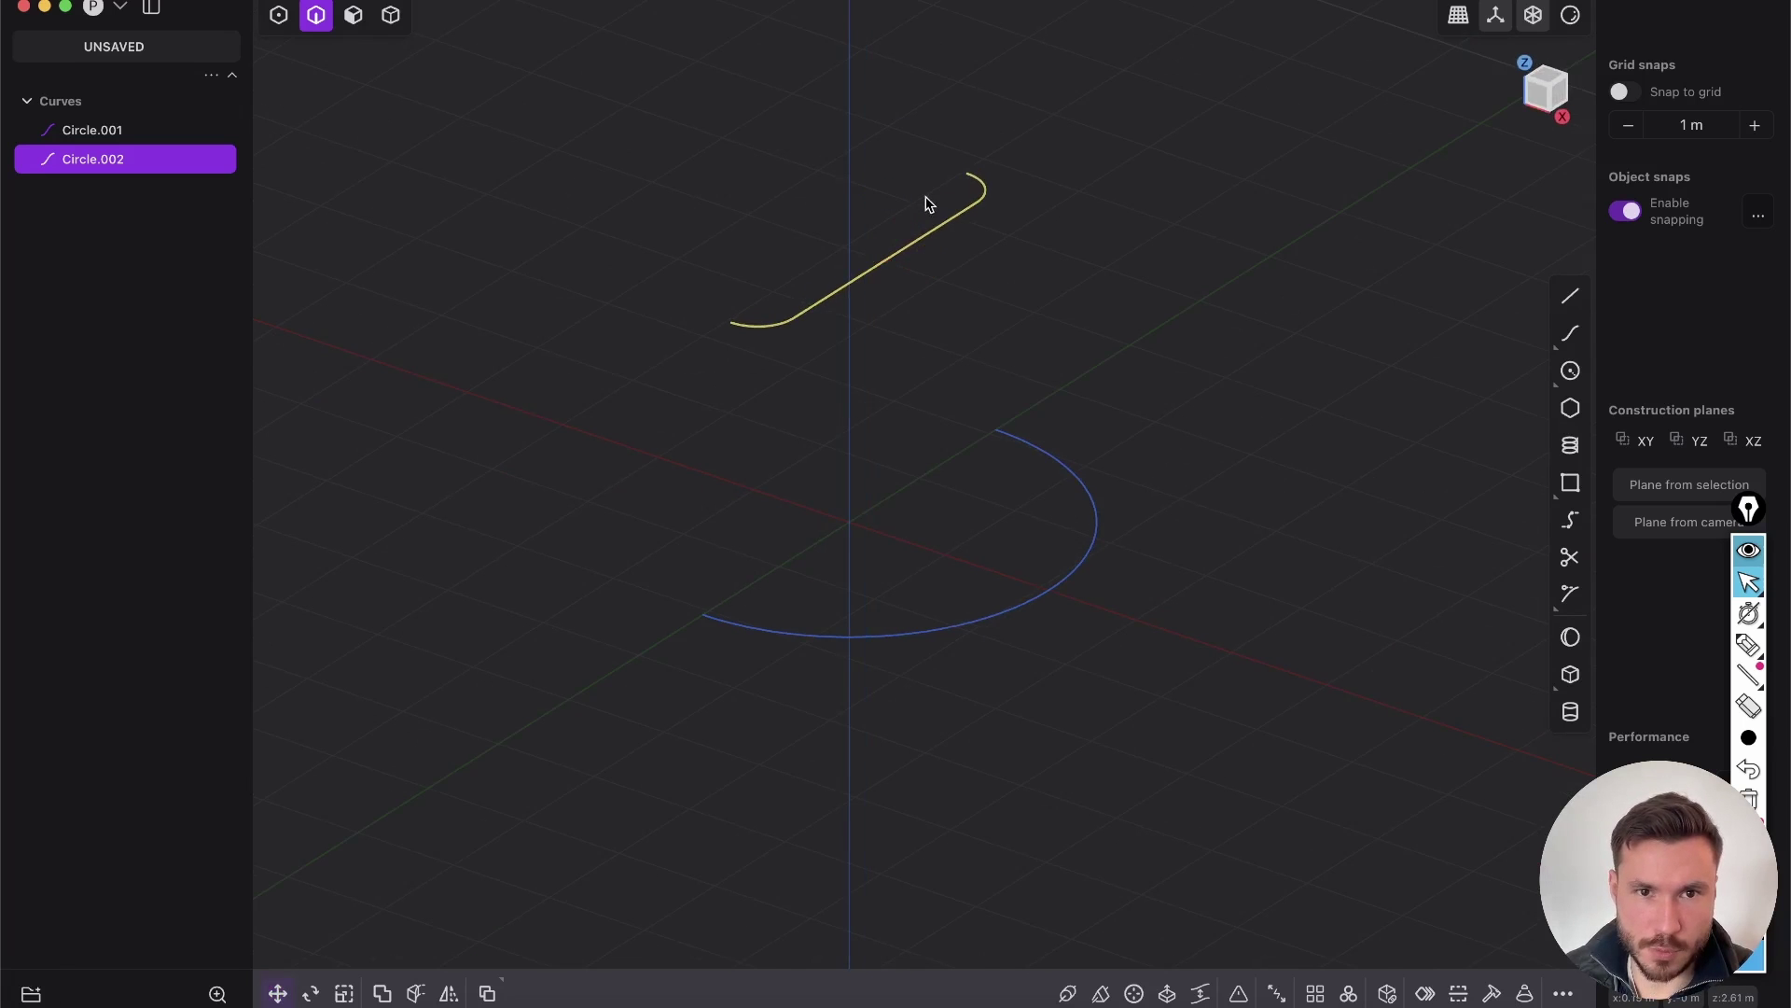
pyautogui.scroll(3, 882, 359)
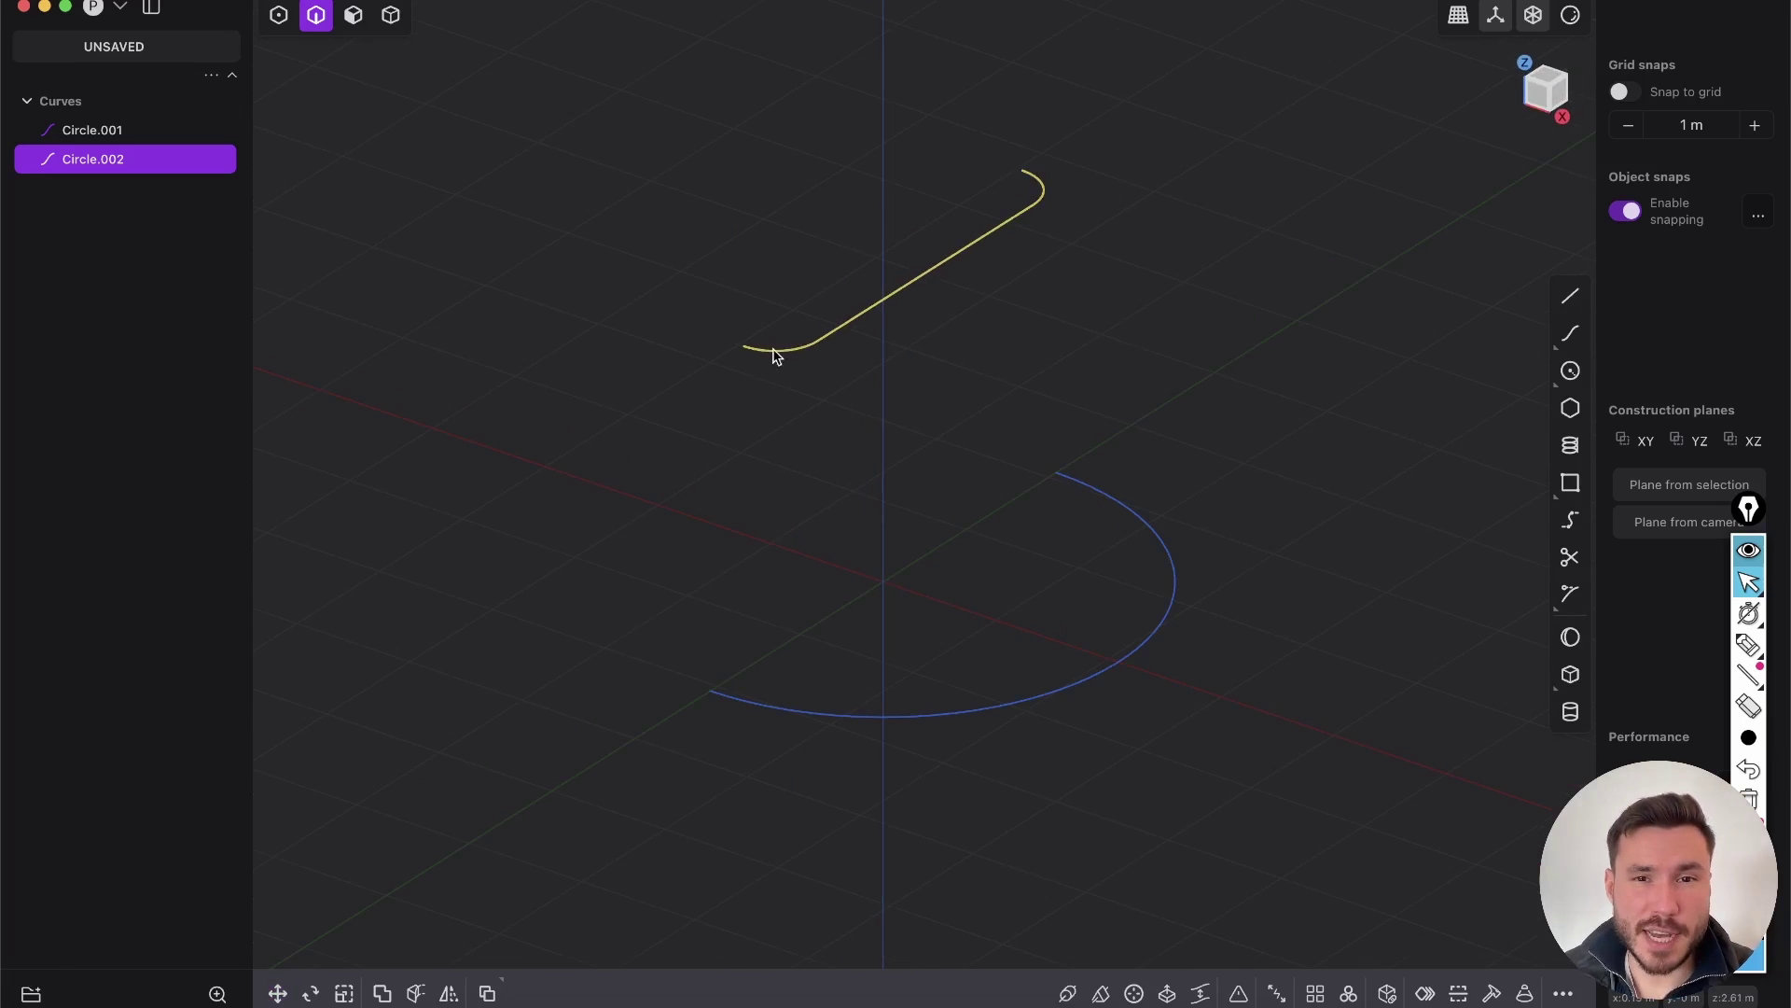
pyautogui.moveTo(773, 355); pyautogui.dragTo(1063, 469, button='middle')
pyautogui.click(1743, 644)
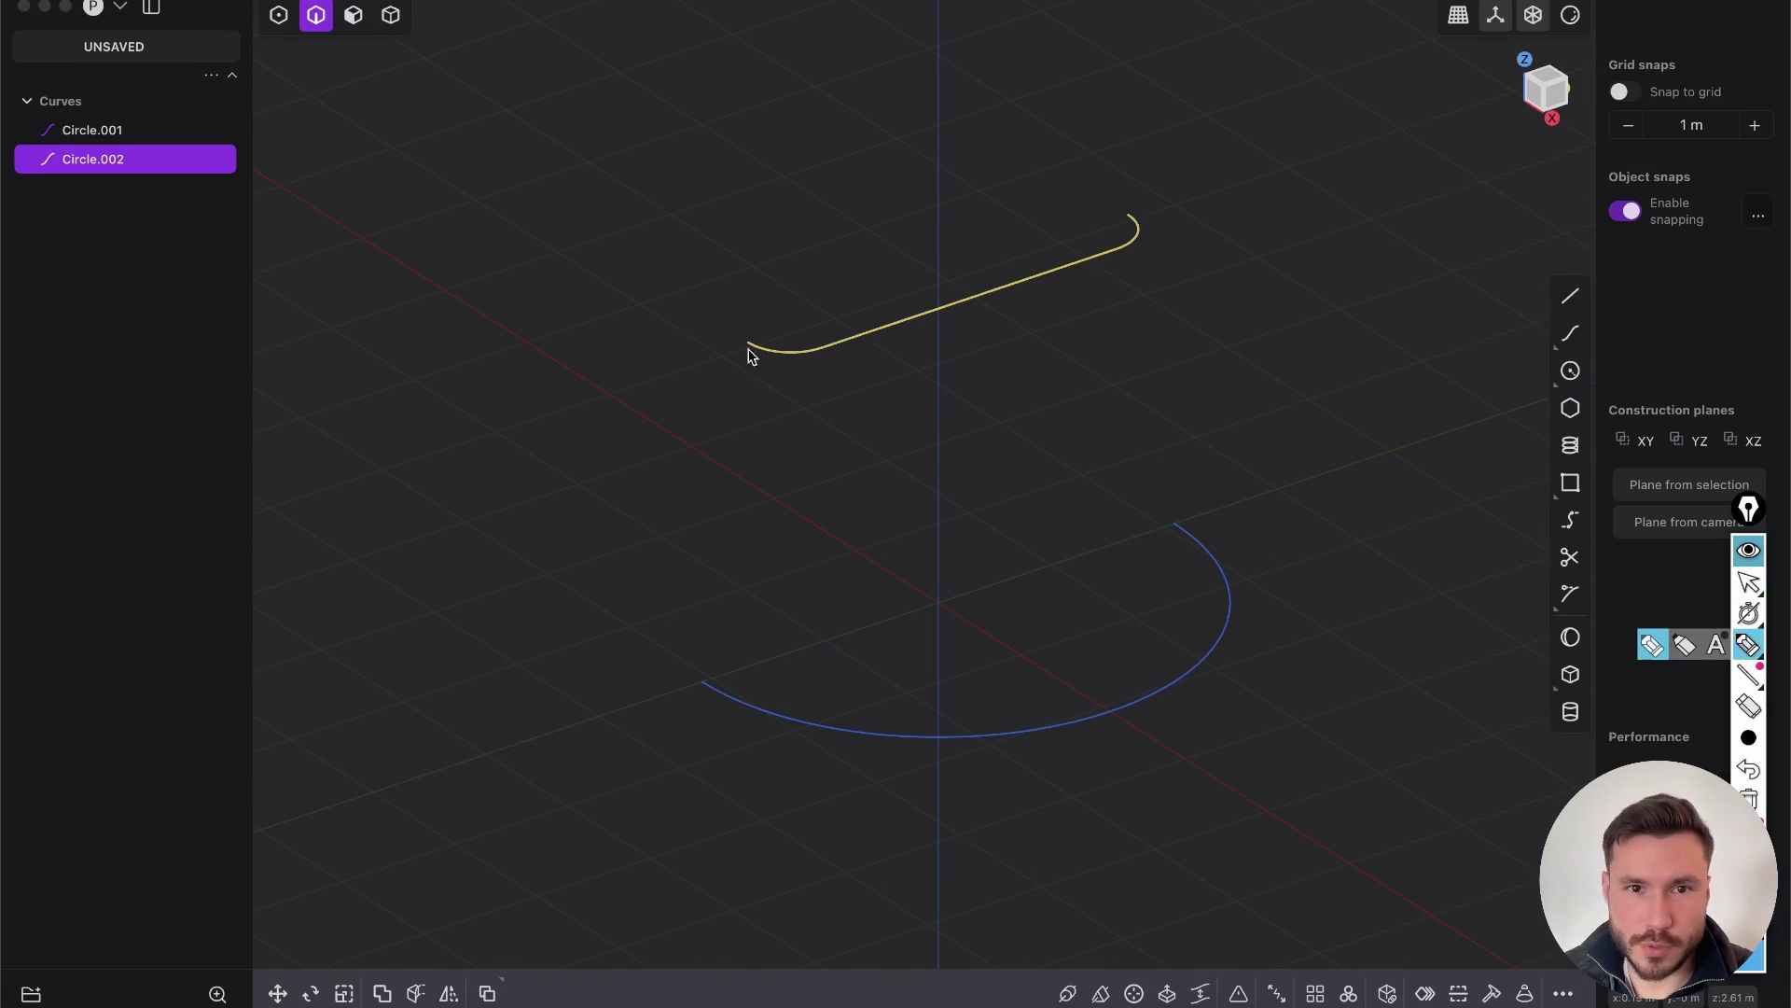
pyautogui.moveTo(746, 345); pyautogui.dragTo(747, 385)
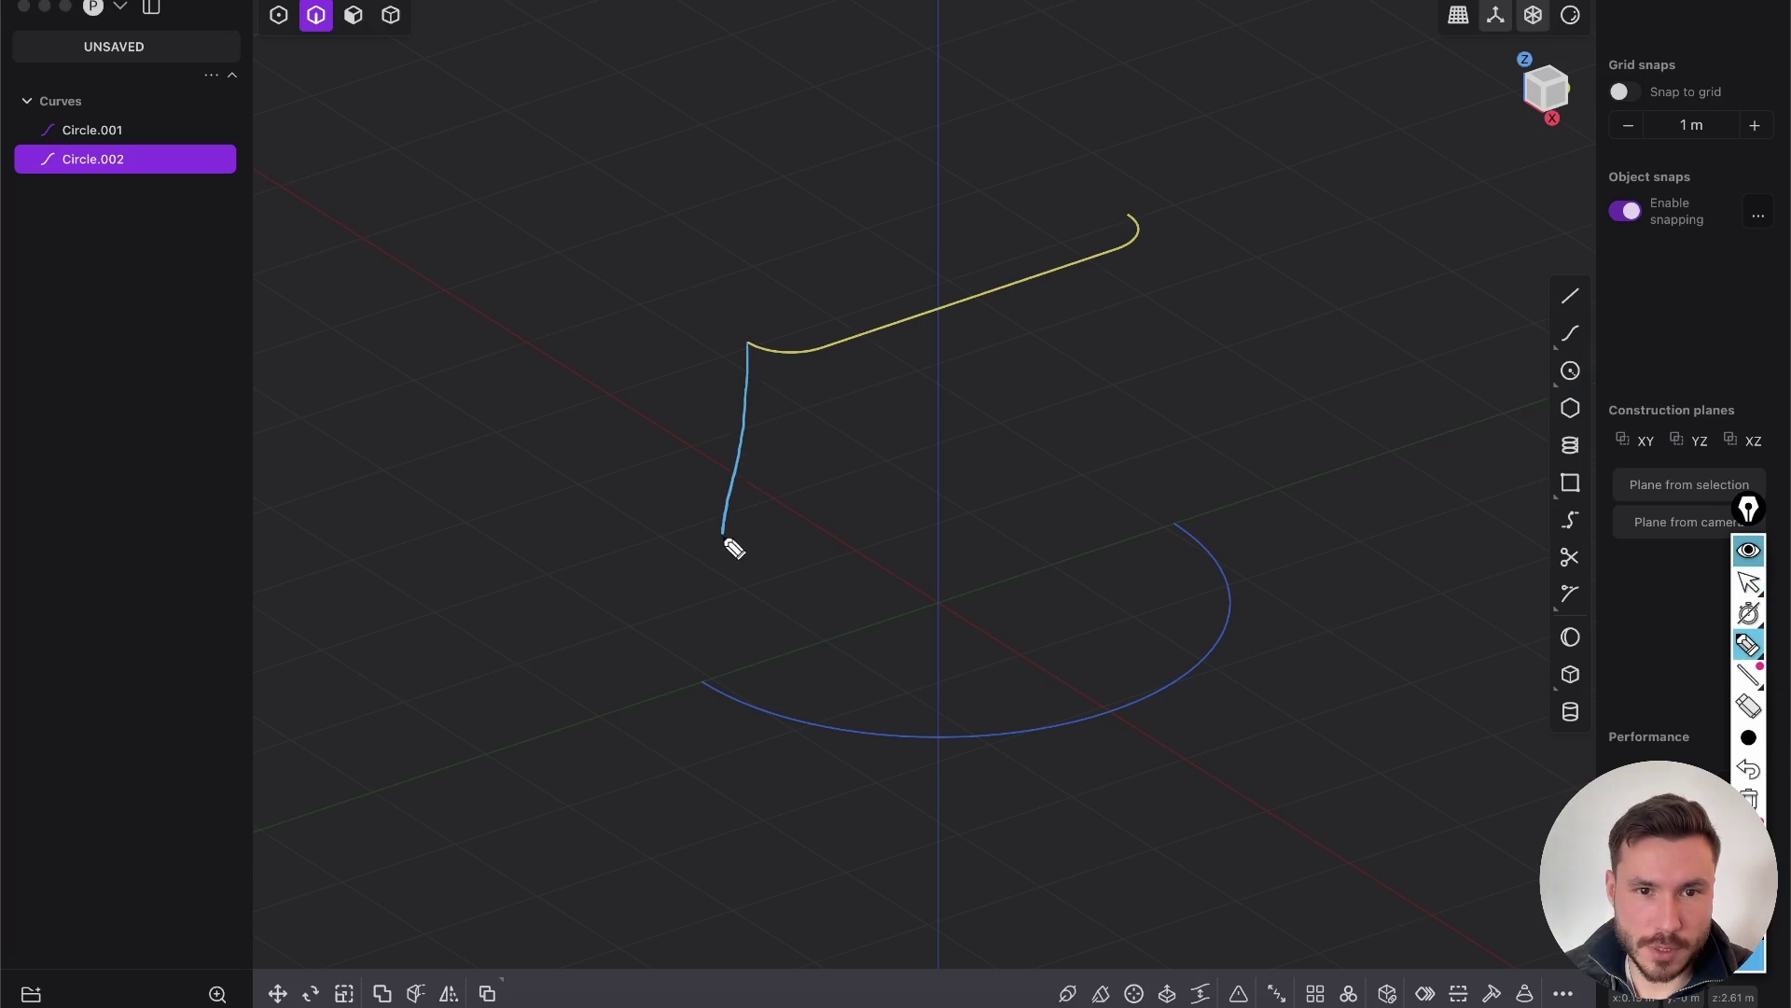
pyautogui.moveTo(998, 291)
pyautogui.mouseDown()
pyautogui.moveTo(994, 387)
pyautogui.moveTo(1073, 665)
pyautogui.mouseUp()
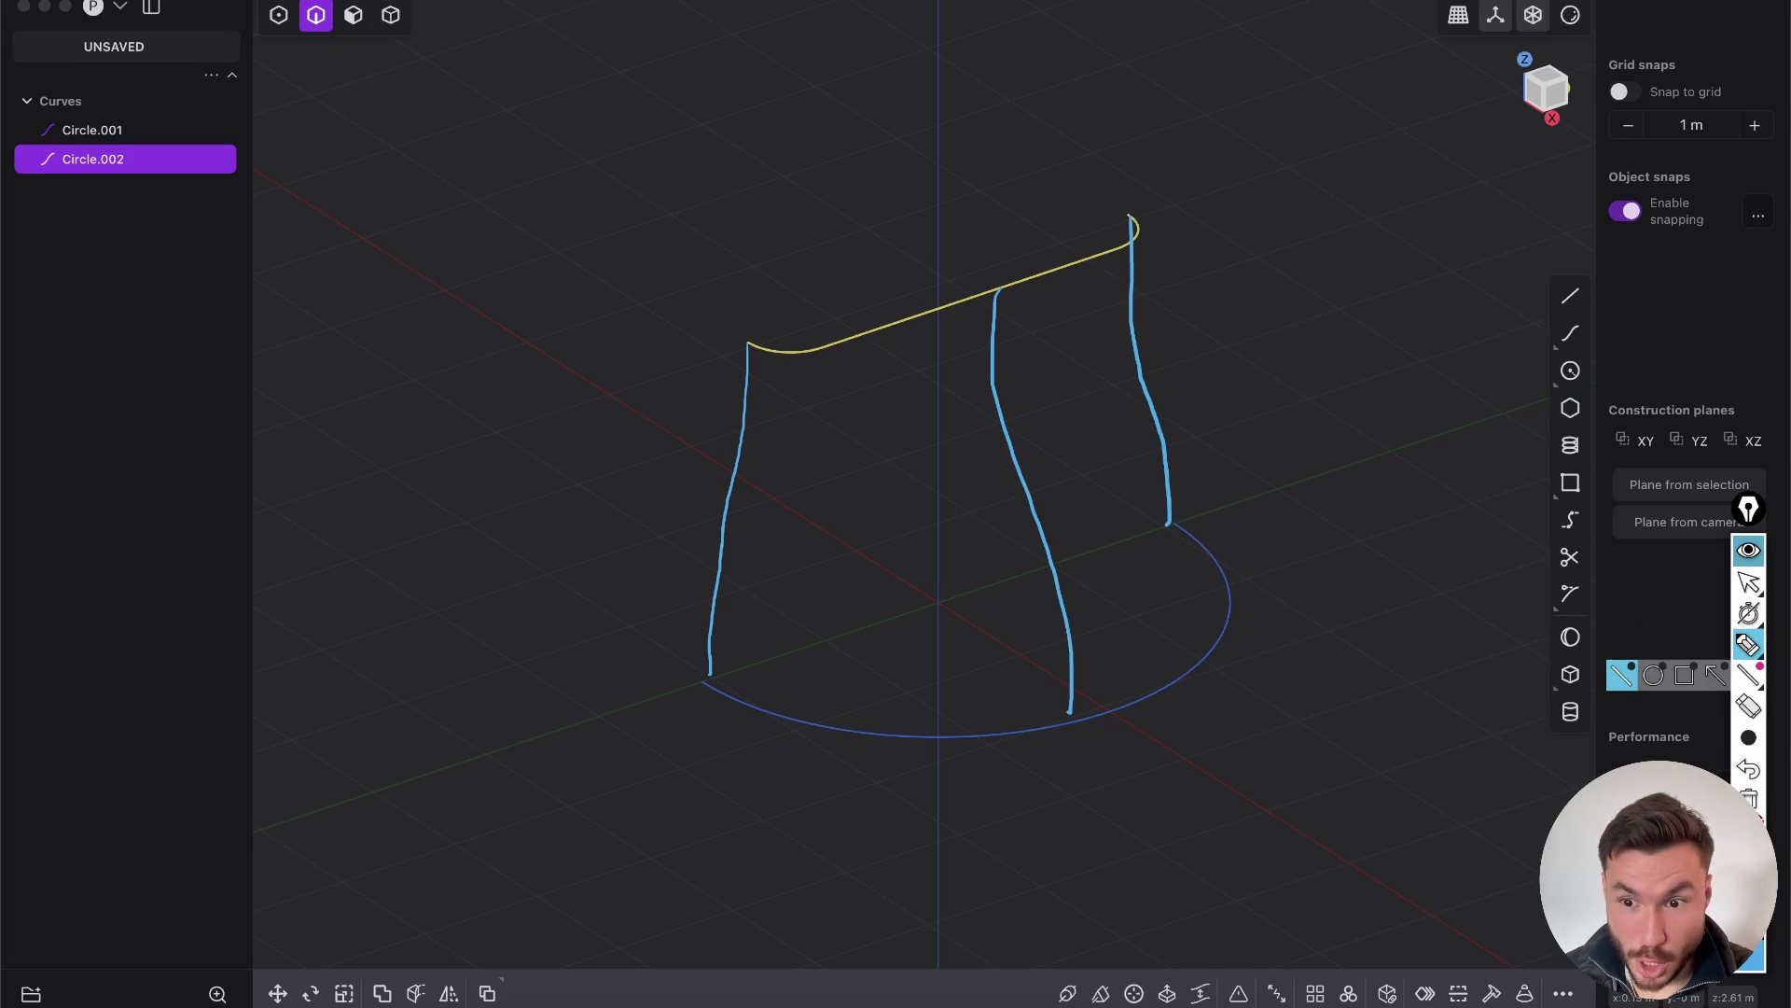
pyautogui.click(1749, 799)
pyautogui.click(1746, 590)
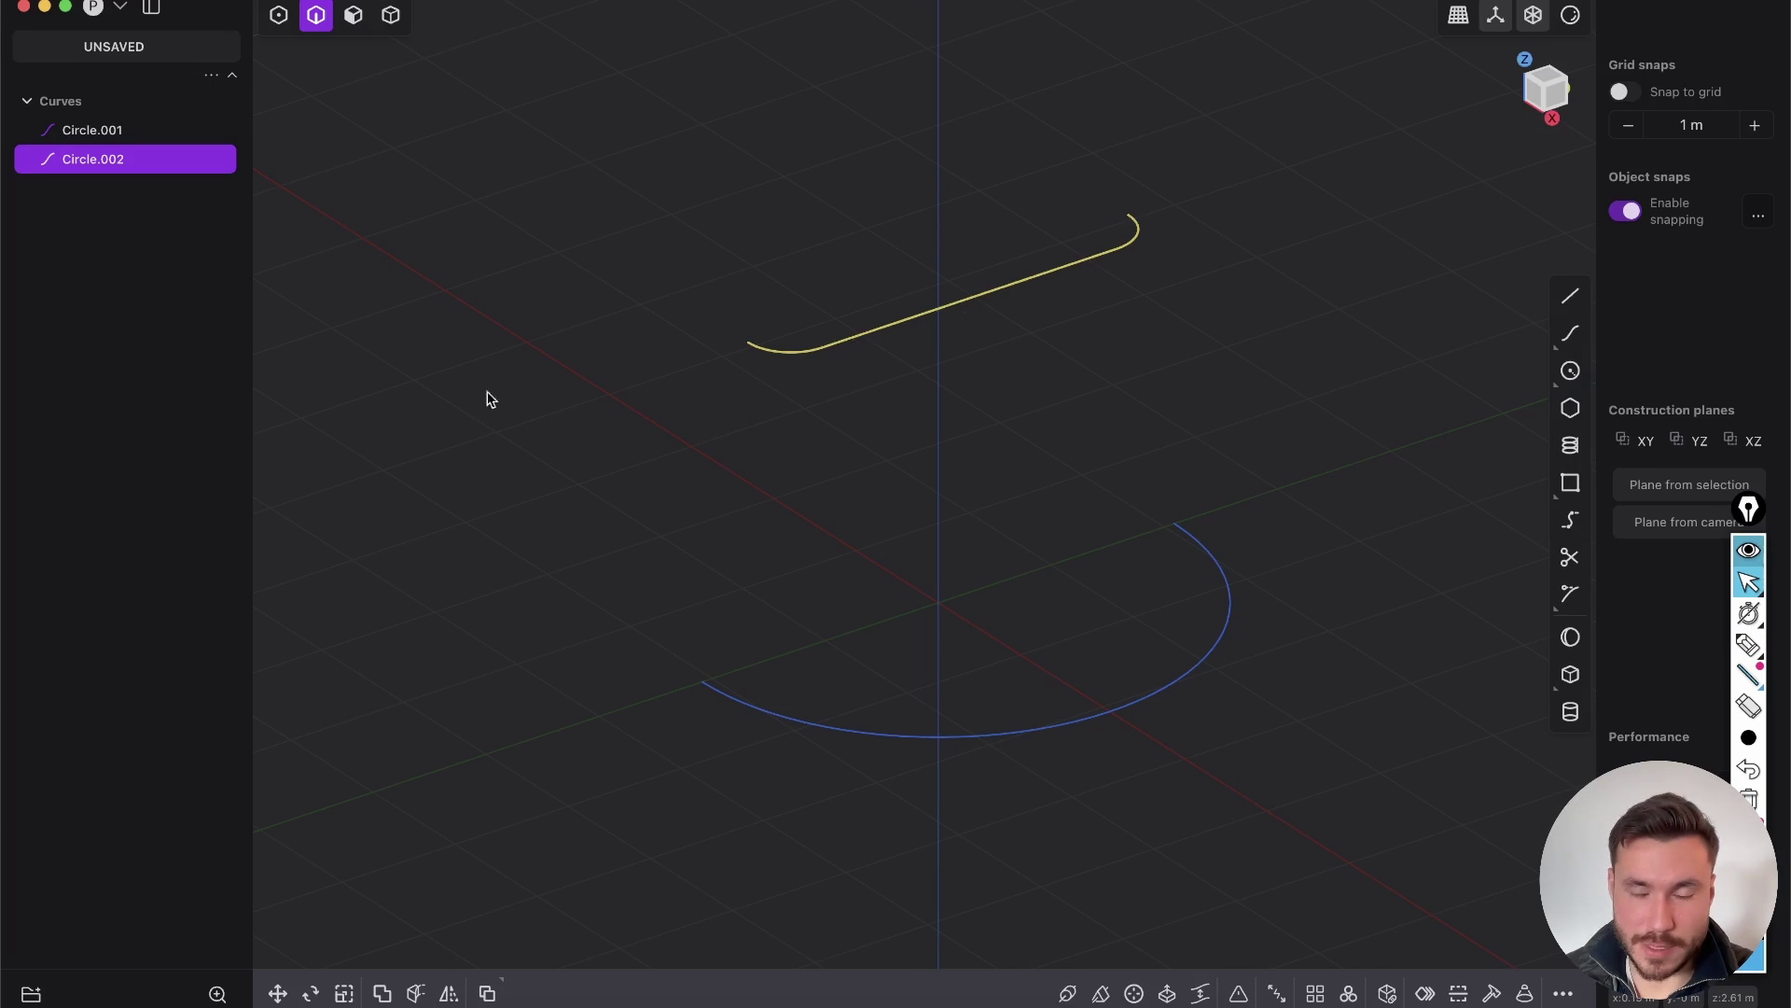
# Extrude the half-slot curve a short distance upward into a thin sheet
pyautogui.press('e')
pyautogui.moveTo(956, 209); pyautogui.dragTo(959, 146)
pyautogui.rightClick(1081, 263)
pyautogui.click(1076, 320)
# Extrude the half-circle curve about 0.51 m downward into a thin sheet
pyautogui.hotkey('shift', 'e')
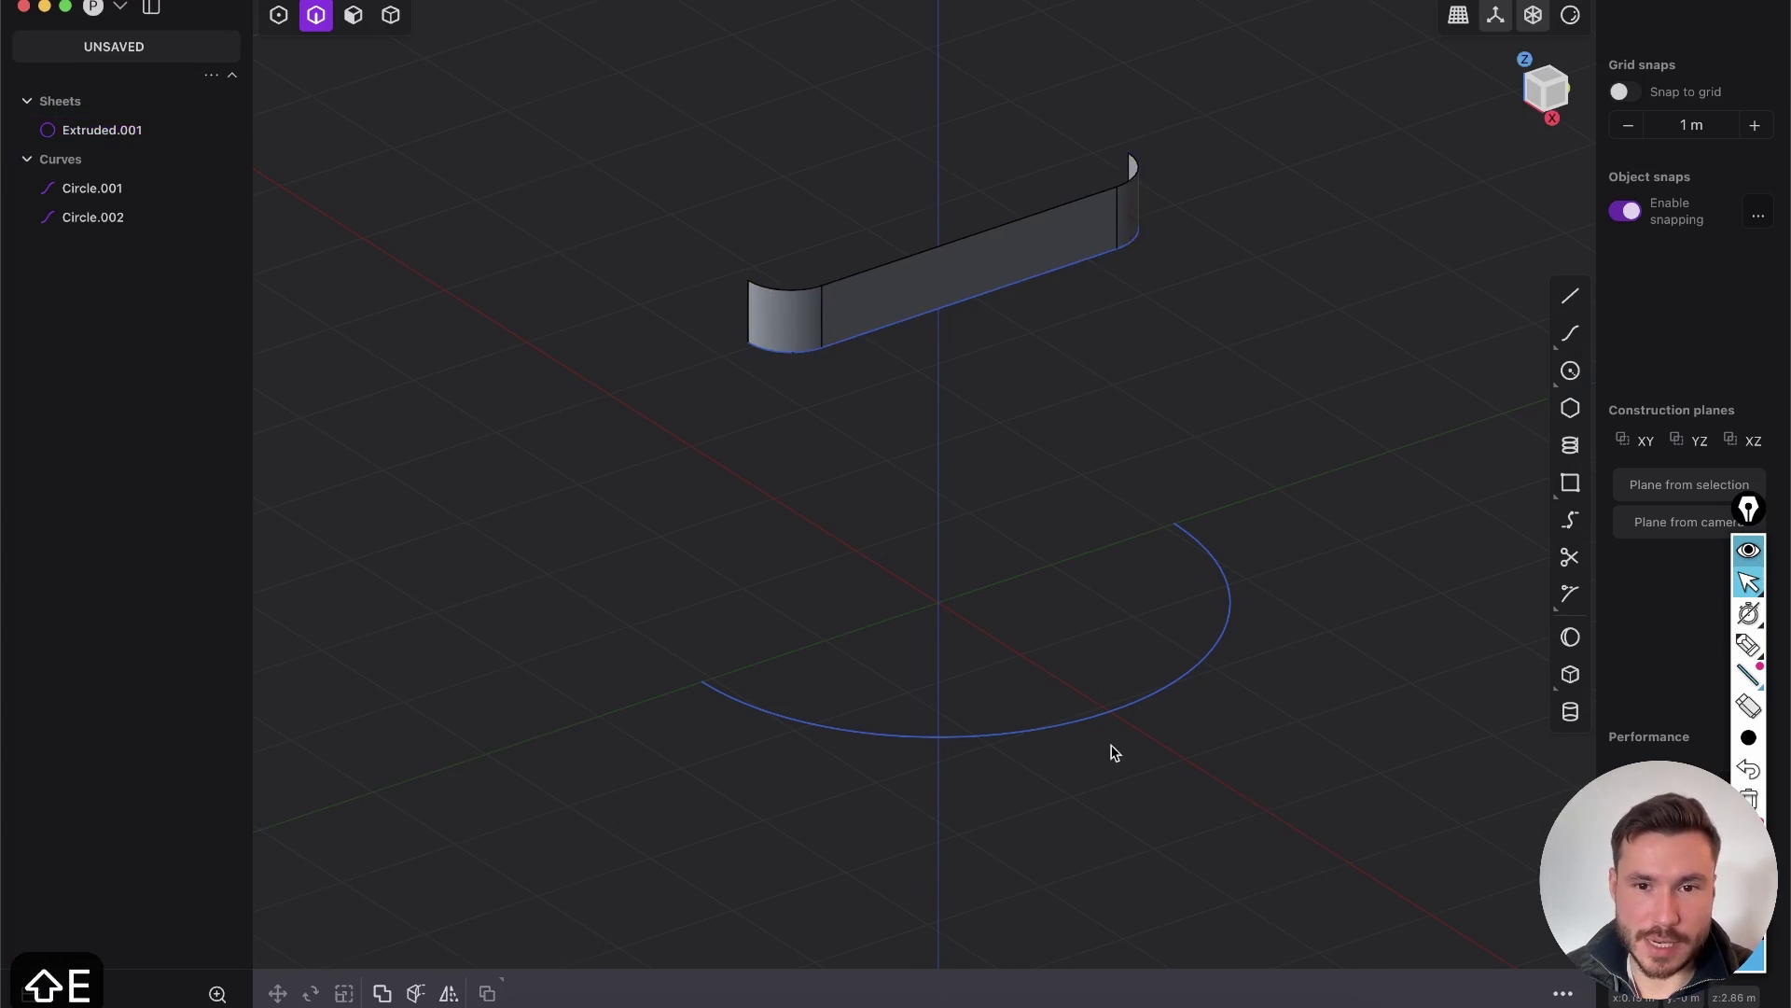
pyautogui.click(1106, 713)
pyautogui.moveTo(1076, 716); pyautogui.dragTo(1008, 677, button='right')
pyautogui.press('e')
pyautogui.moveTo(1038, 593); pyautogui.dragTo(1039, 663)
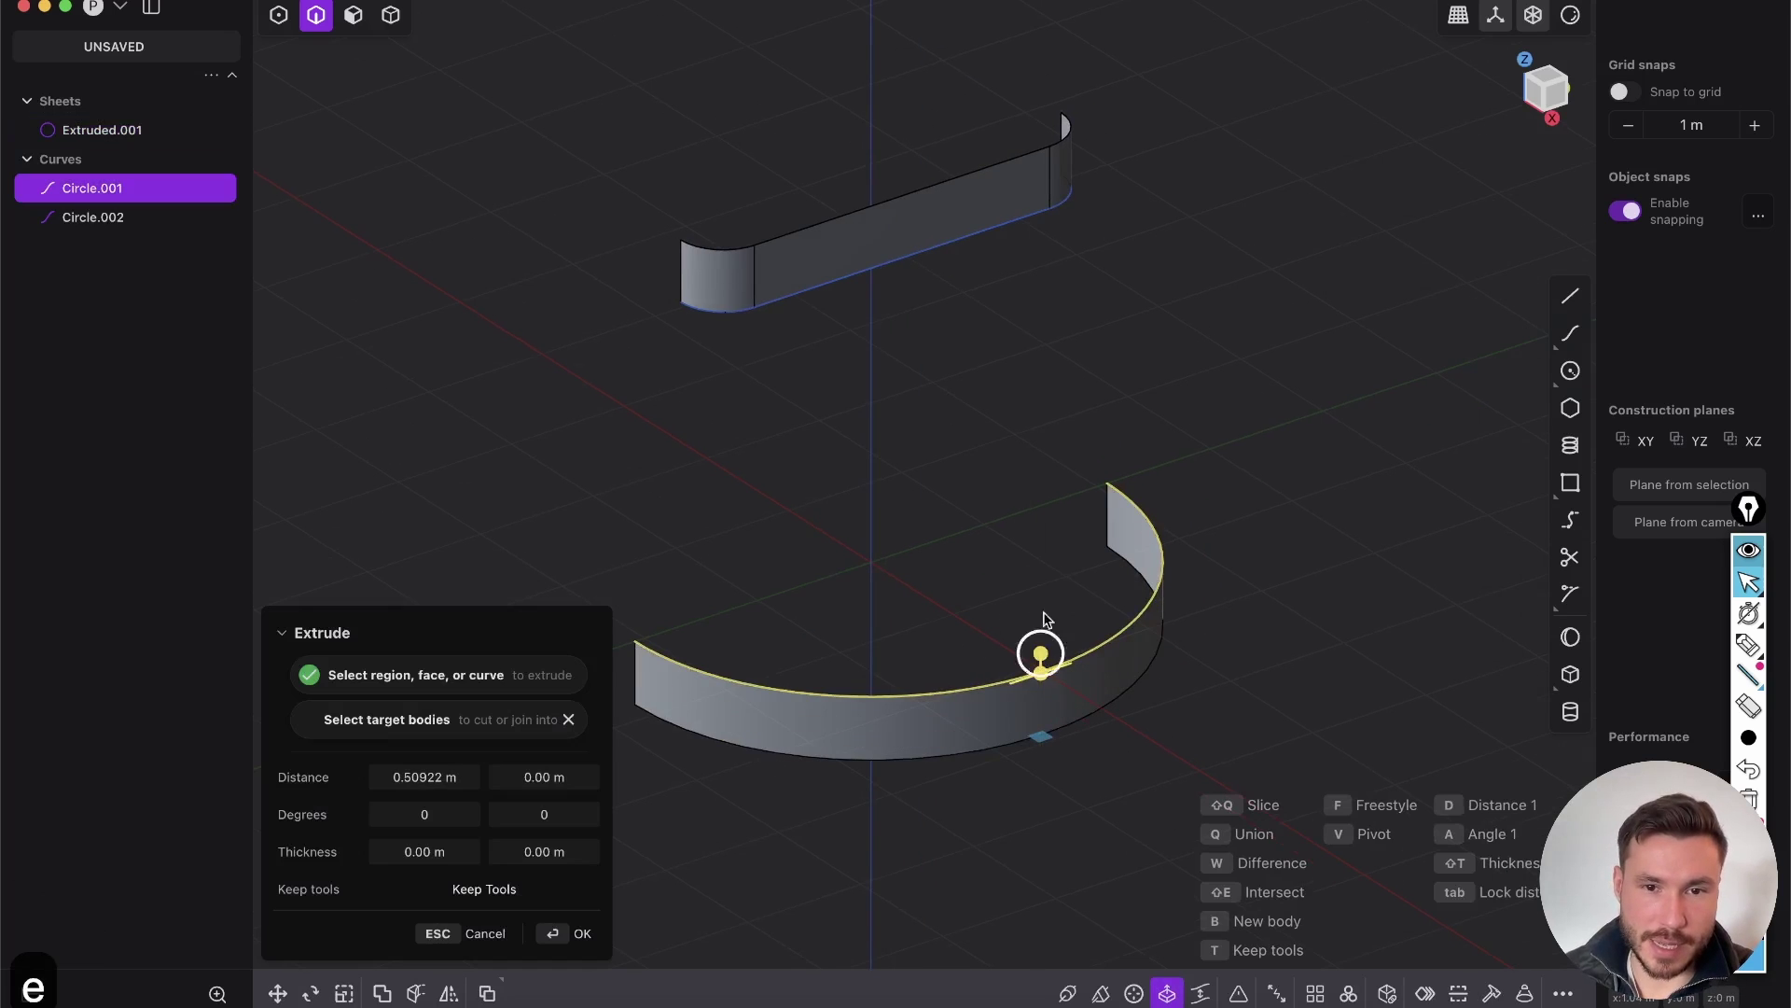
pyautogui.rightClick(970, 587)
pyautogui.click(956, 589)
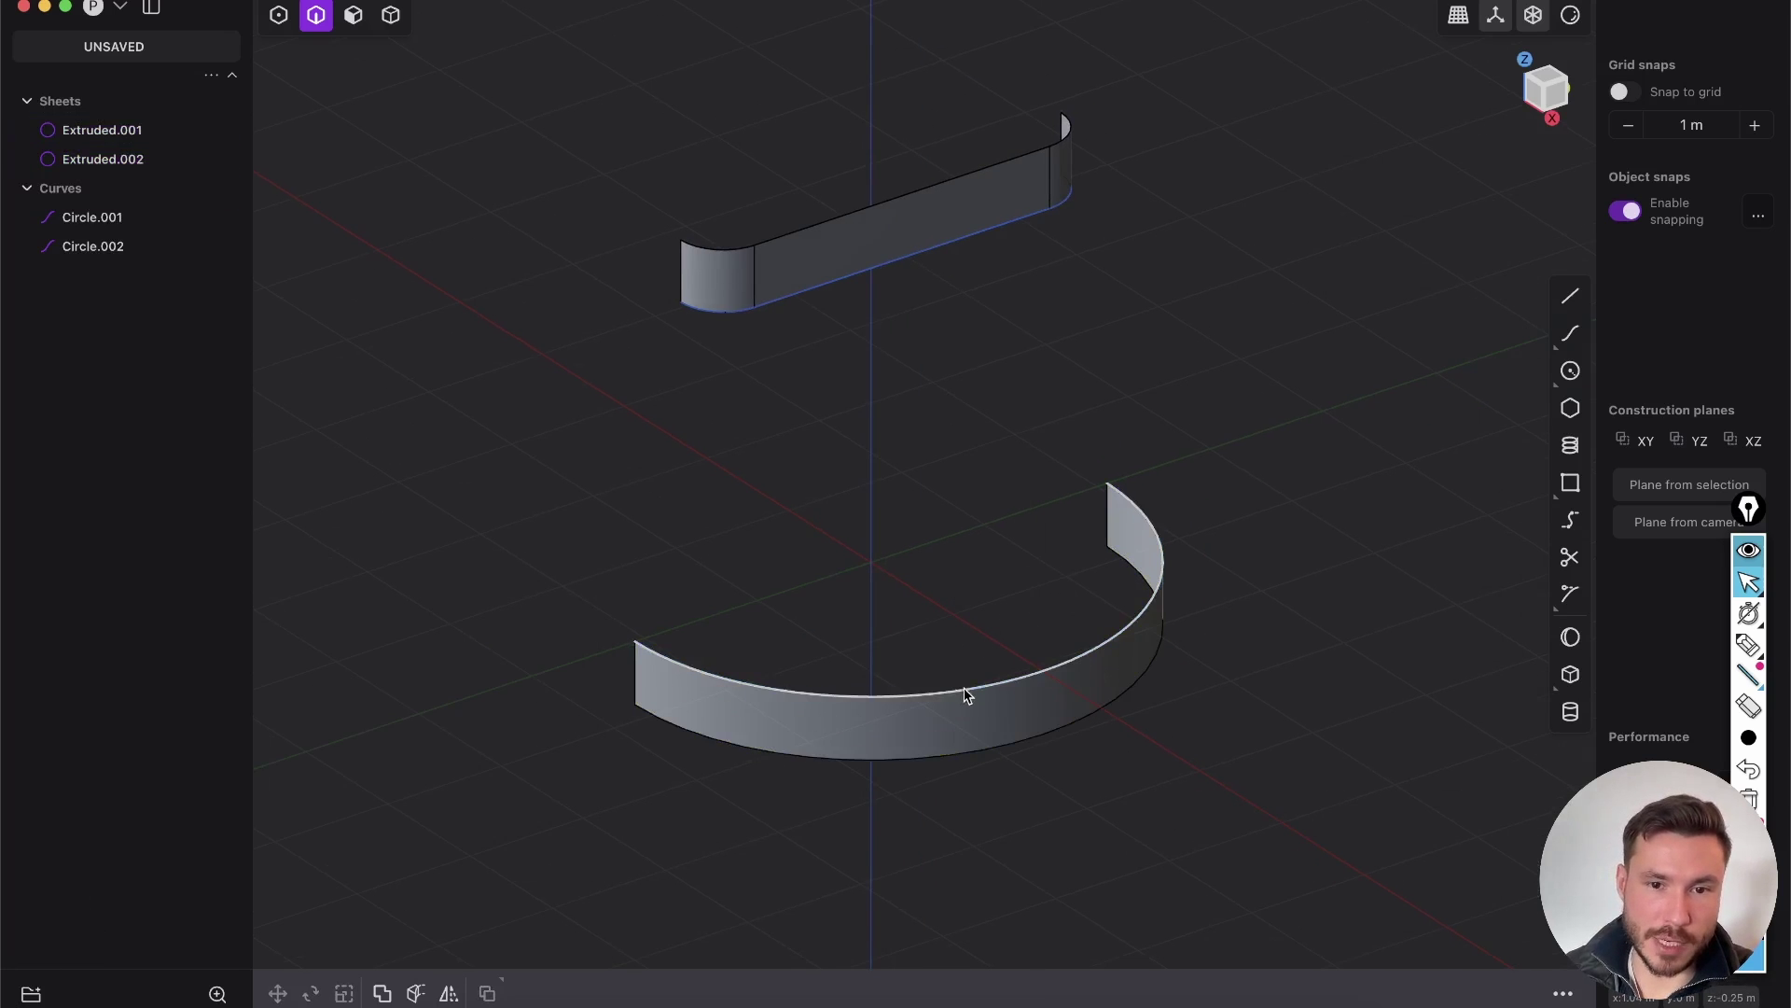
# Hide the original half-circle and half-slot curves, keeping the two extruded sheets visible
pyautogui.click(965, 691)
pyautogui.keyDown('shift'); pyautogui.click(879, 269); pyautogui.keyUp('shift')
pyautogui.press('h')
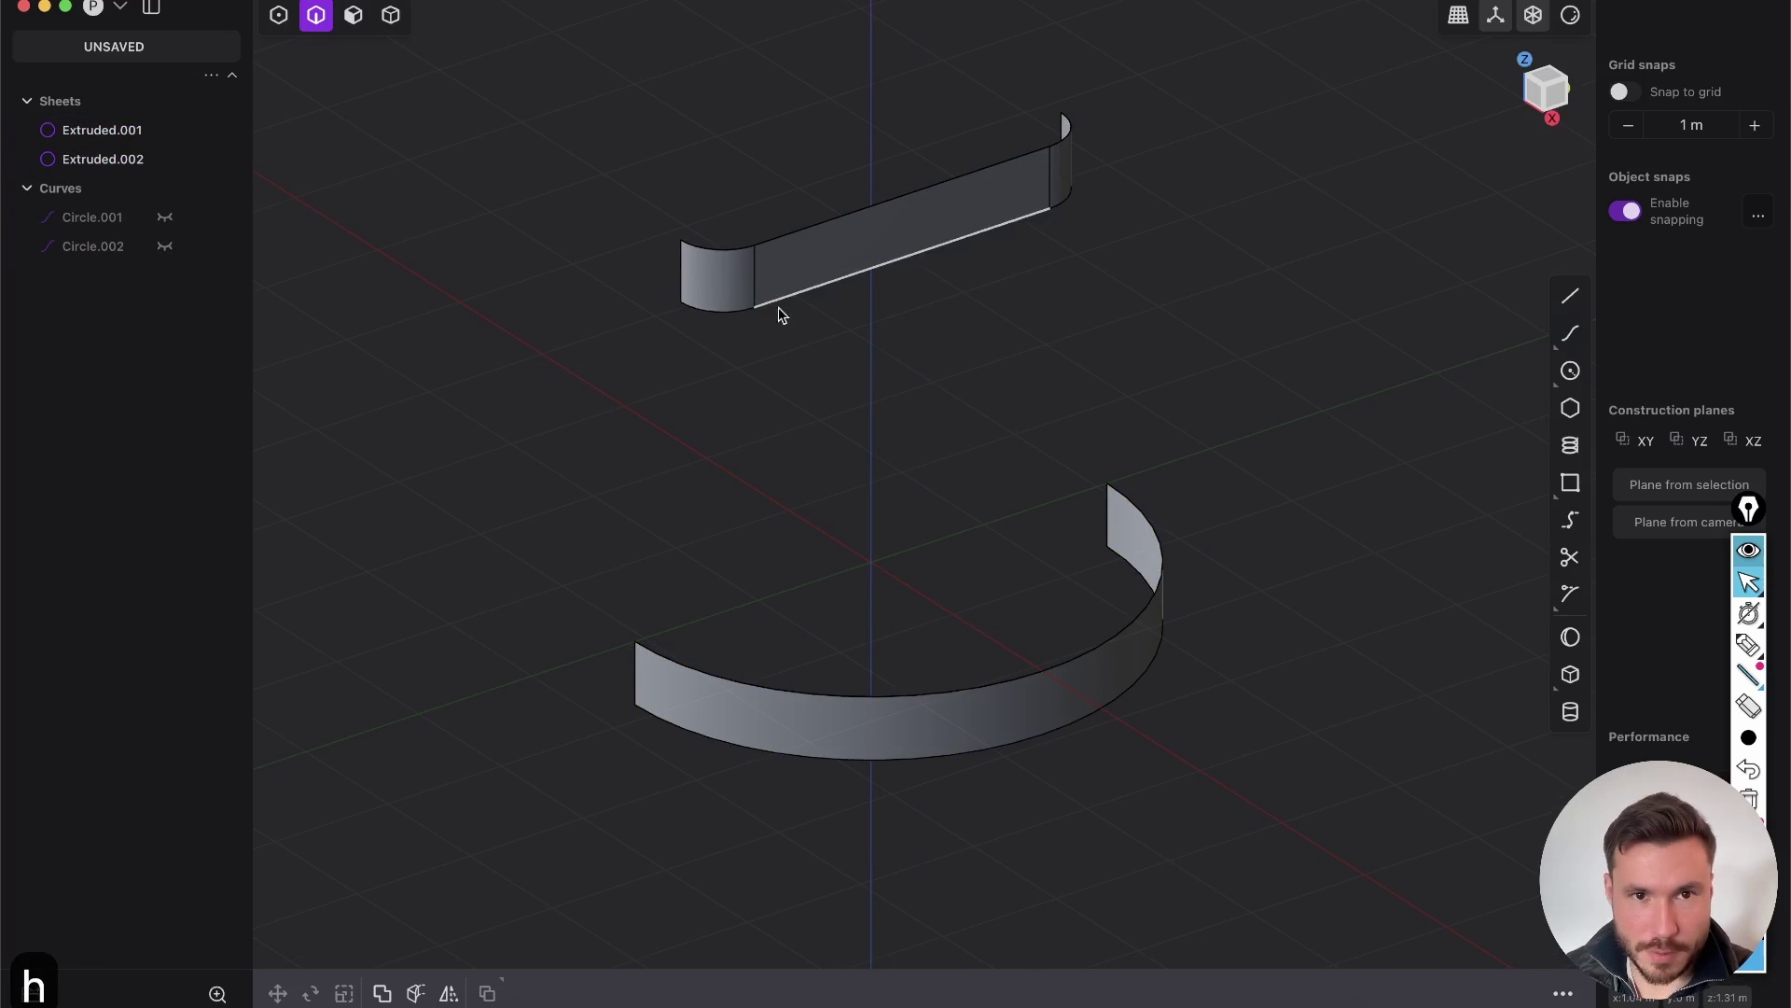
pyautogui.click(681, 266)
pyautogui.keyDown('shift'); pyautogui.click(633, 676); pyautogui.keyUp('shift')
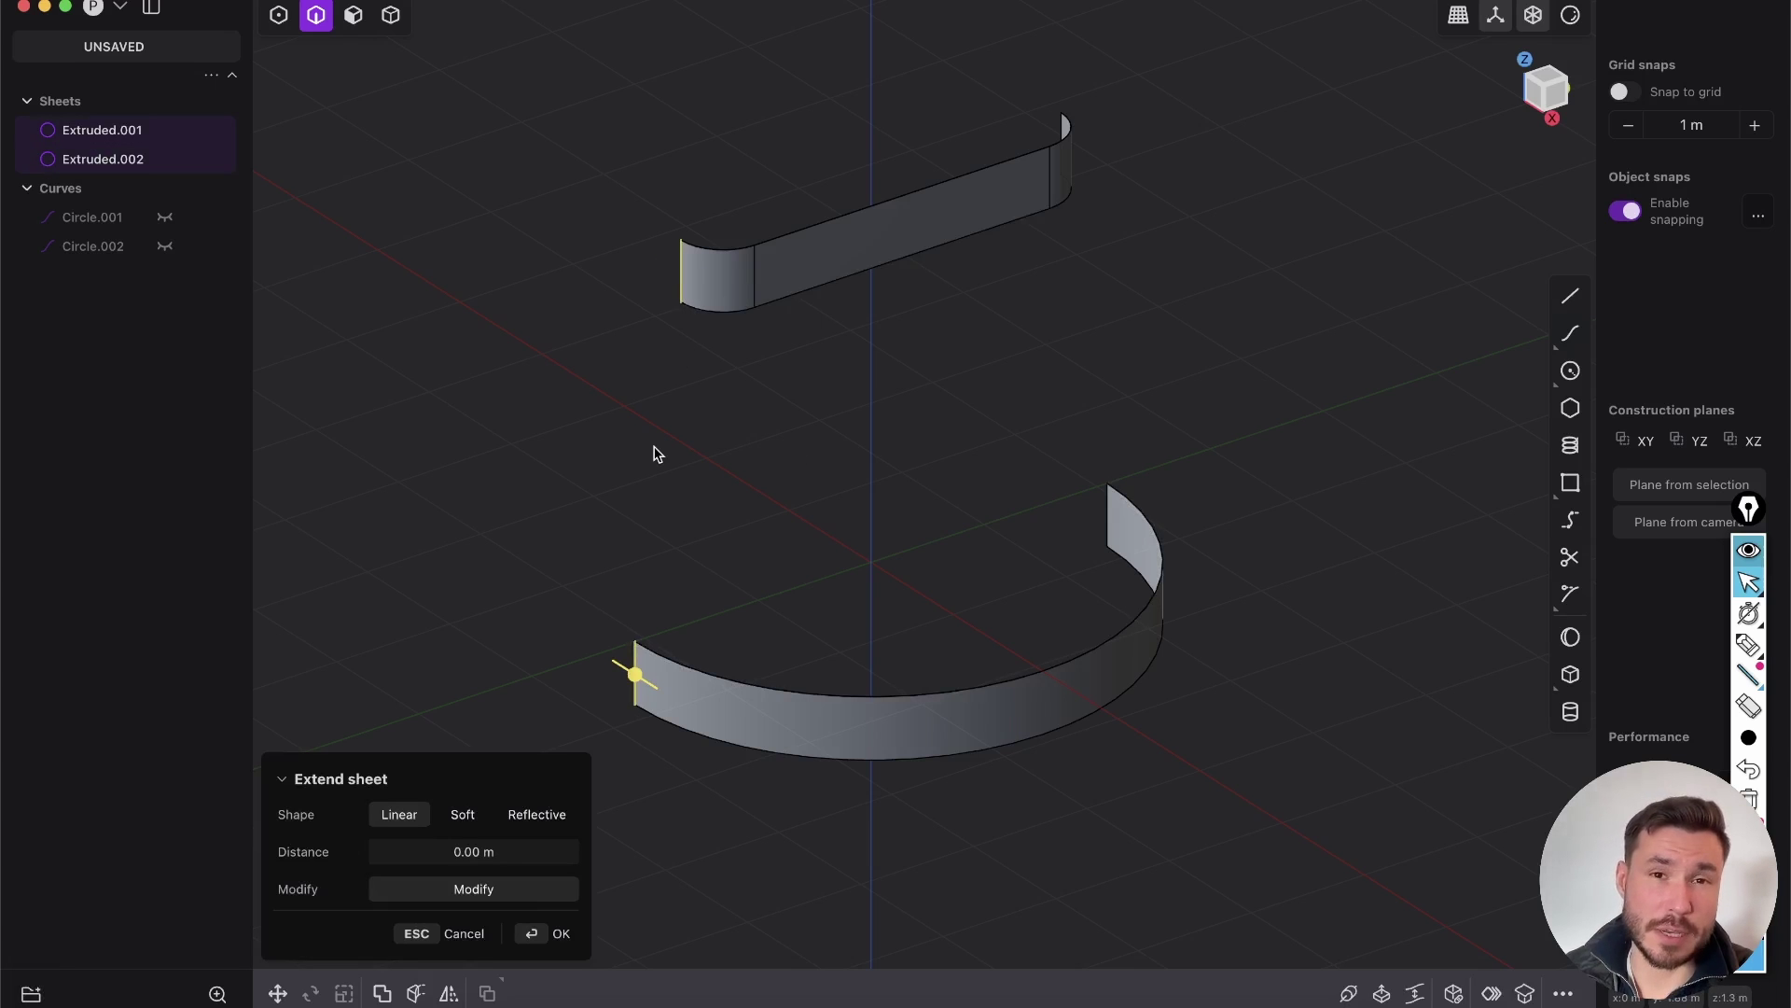
pyautogui.press('Escape')
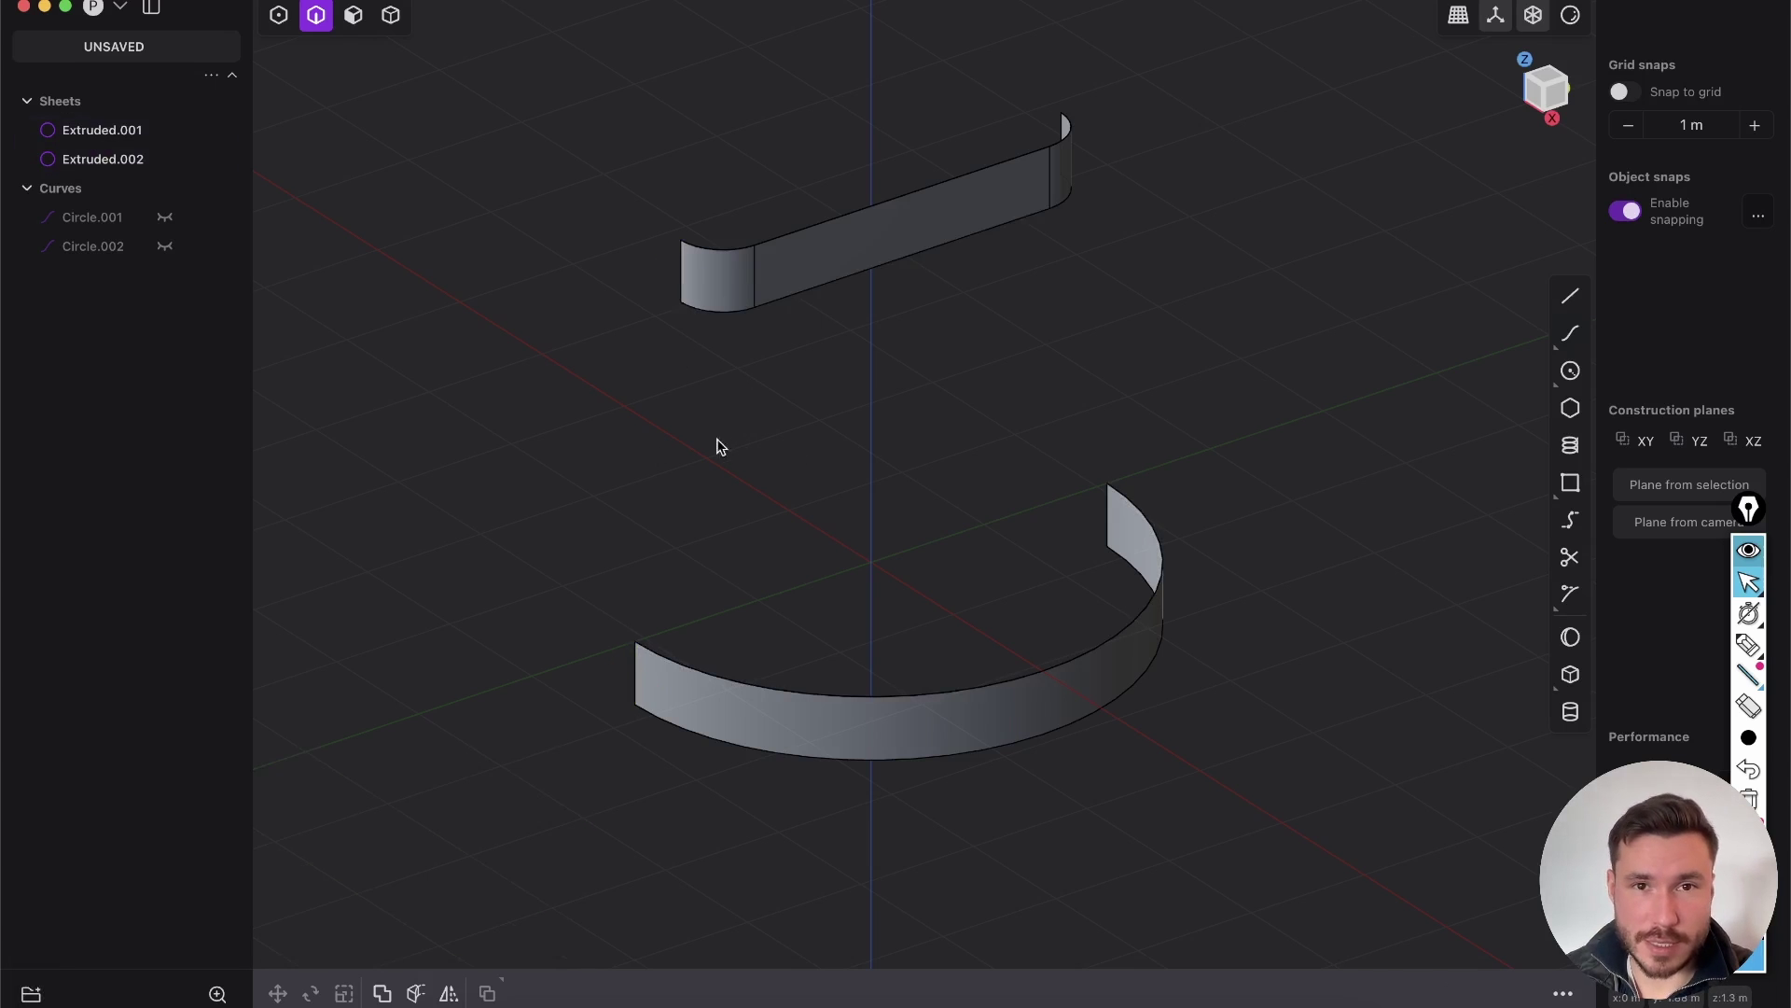
# Select the vertical end edges on one side of both sheets and look up the Bridge commands
pyautogui.click(681, 272)
pyautogui.keyDown('shift'); pyautogui.click(633, 664); pyautogui.keyUp('shift')
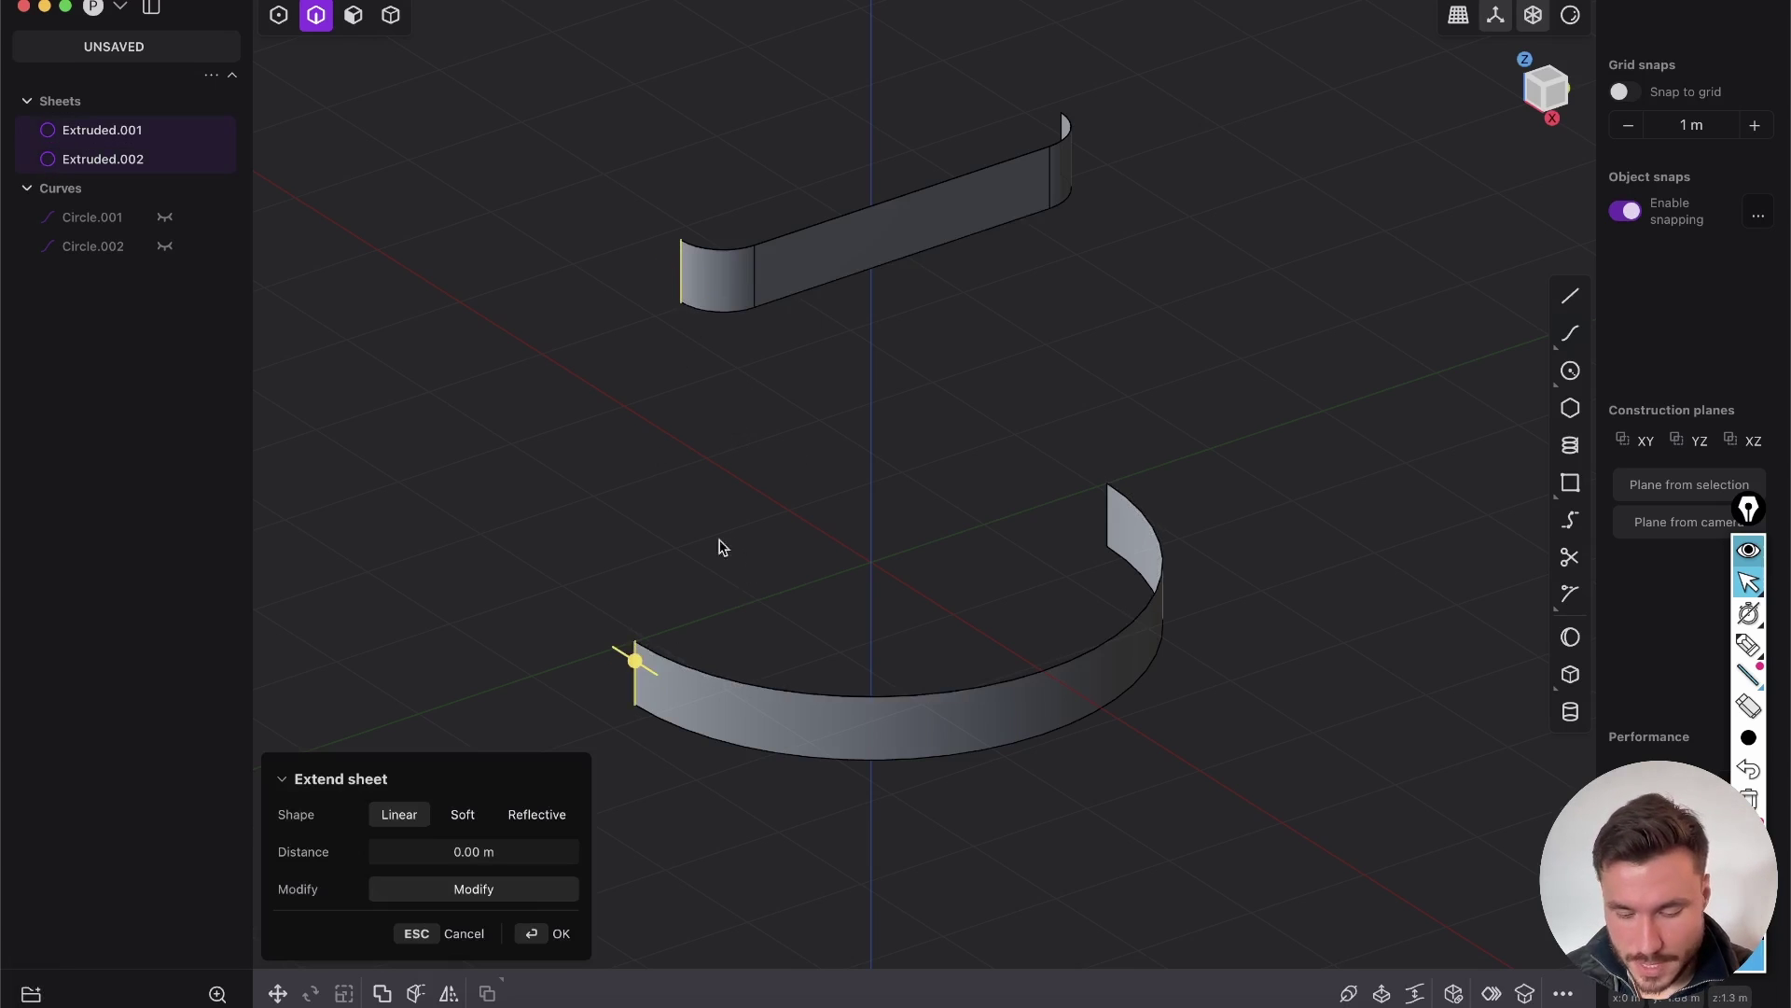
pyautogui.write('f')
pyautogui.write('brid')
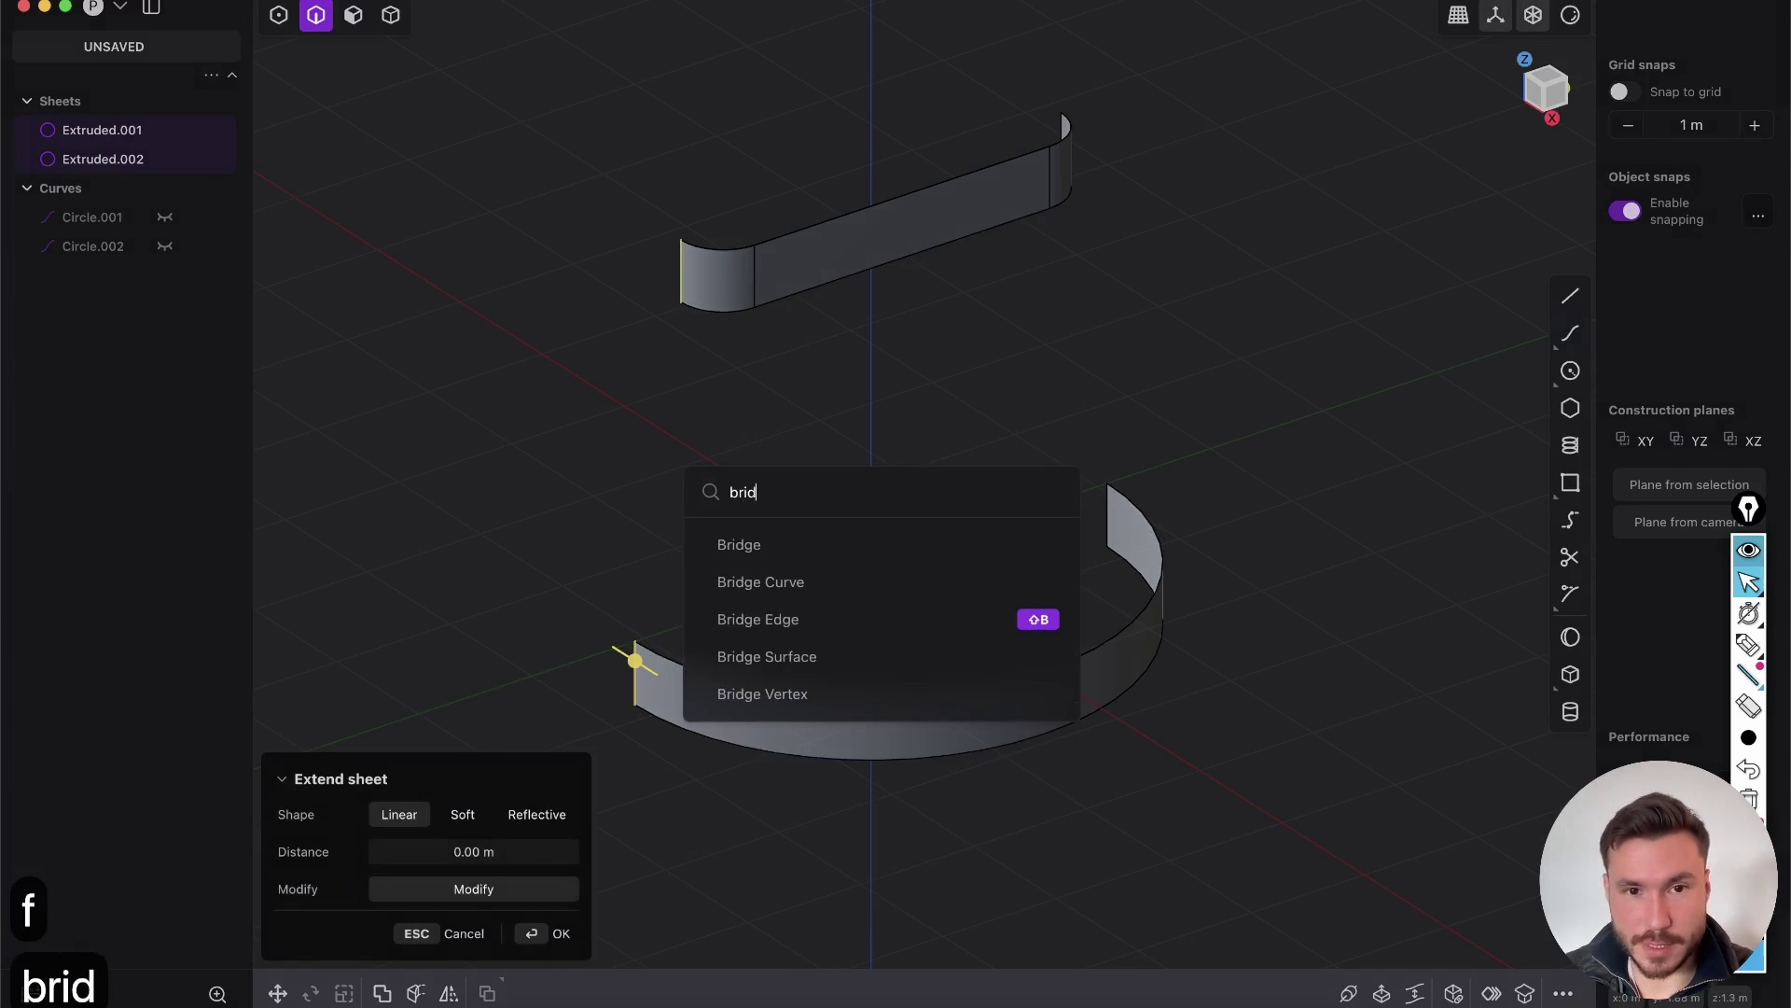
pyautogui.write('g')
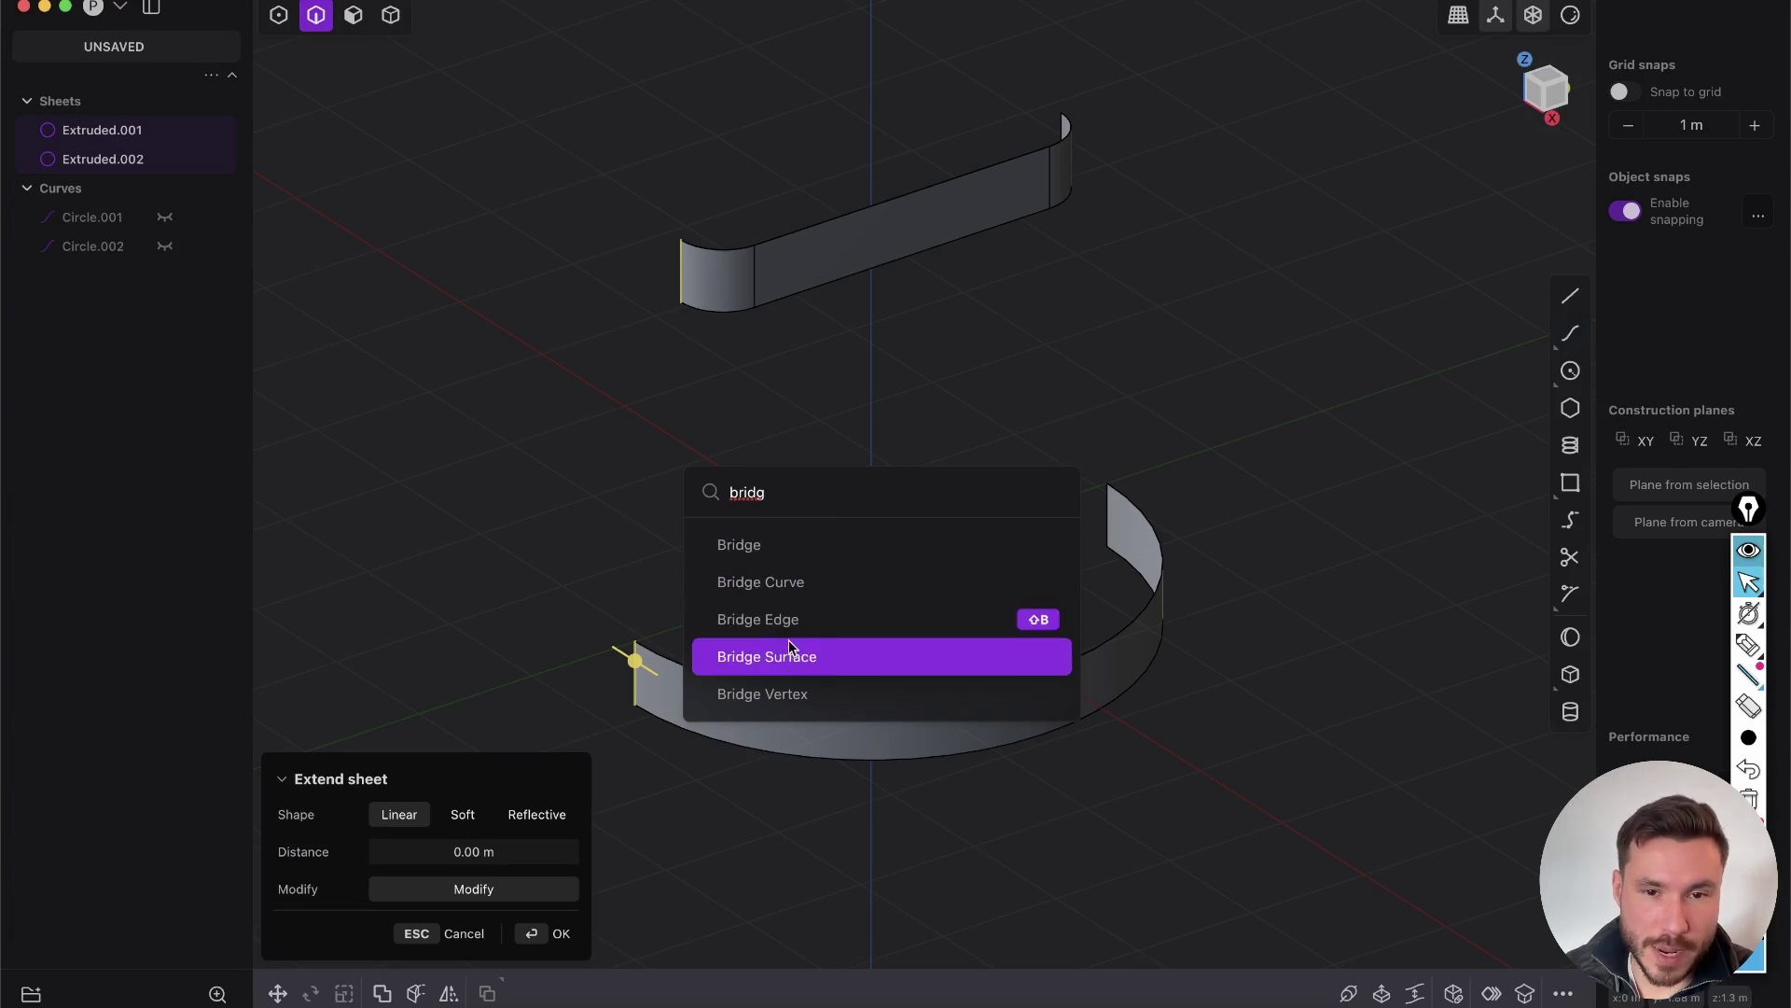
pyautogui.click(1075, 794)
pyautogui.keyDown('shift'); pyautogui.moveTo(1061, 747); pyautogui.dragTo(1124, 769, button='middle'); pyautogui.keyUp('shift')
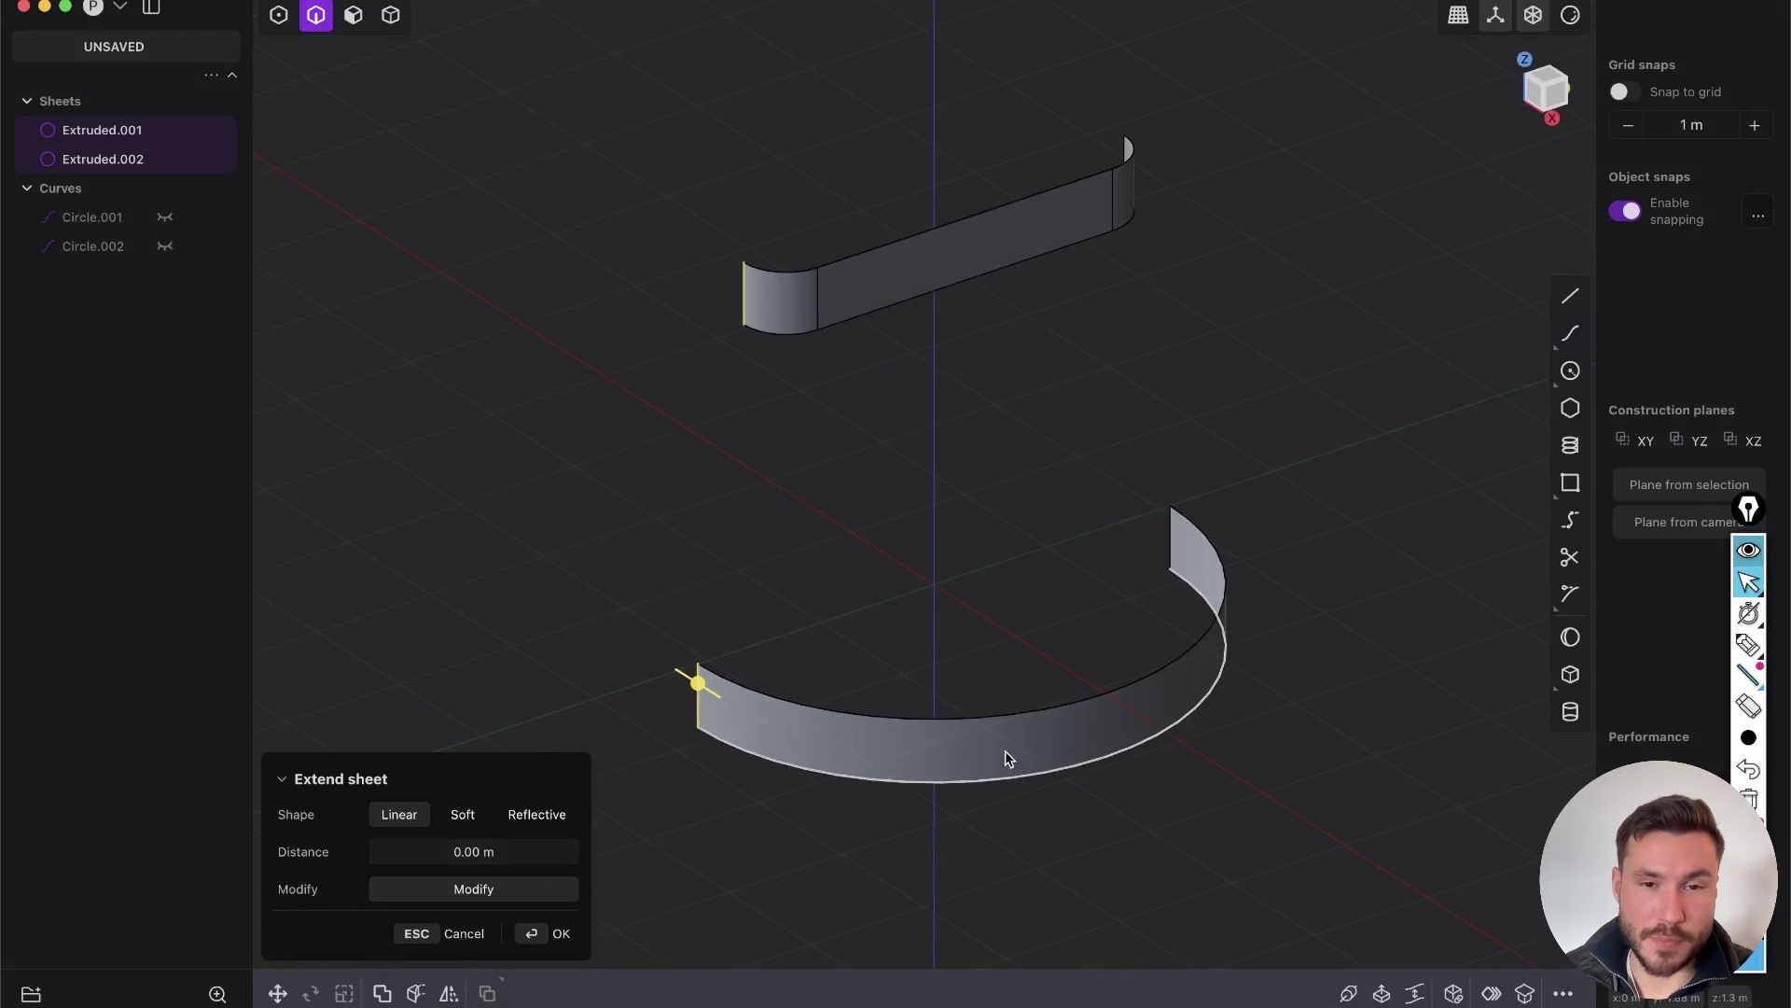
pyautogui.scroll(3, 936, 668)
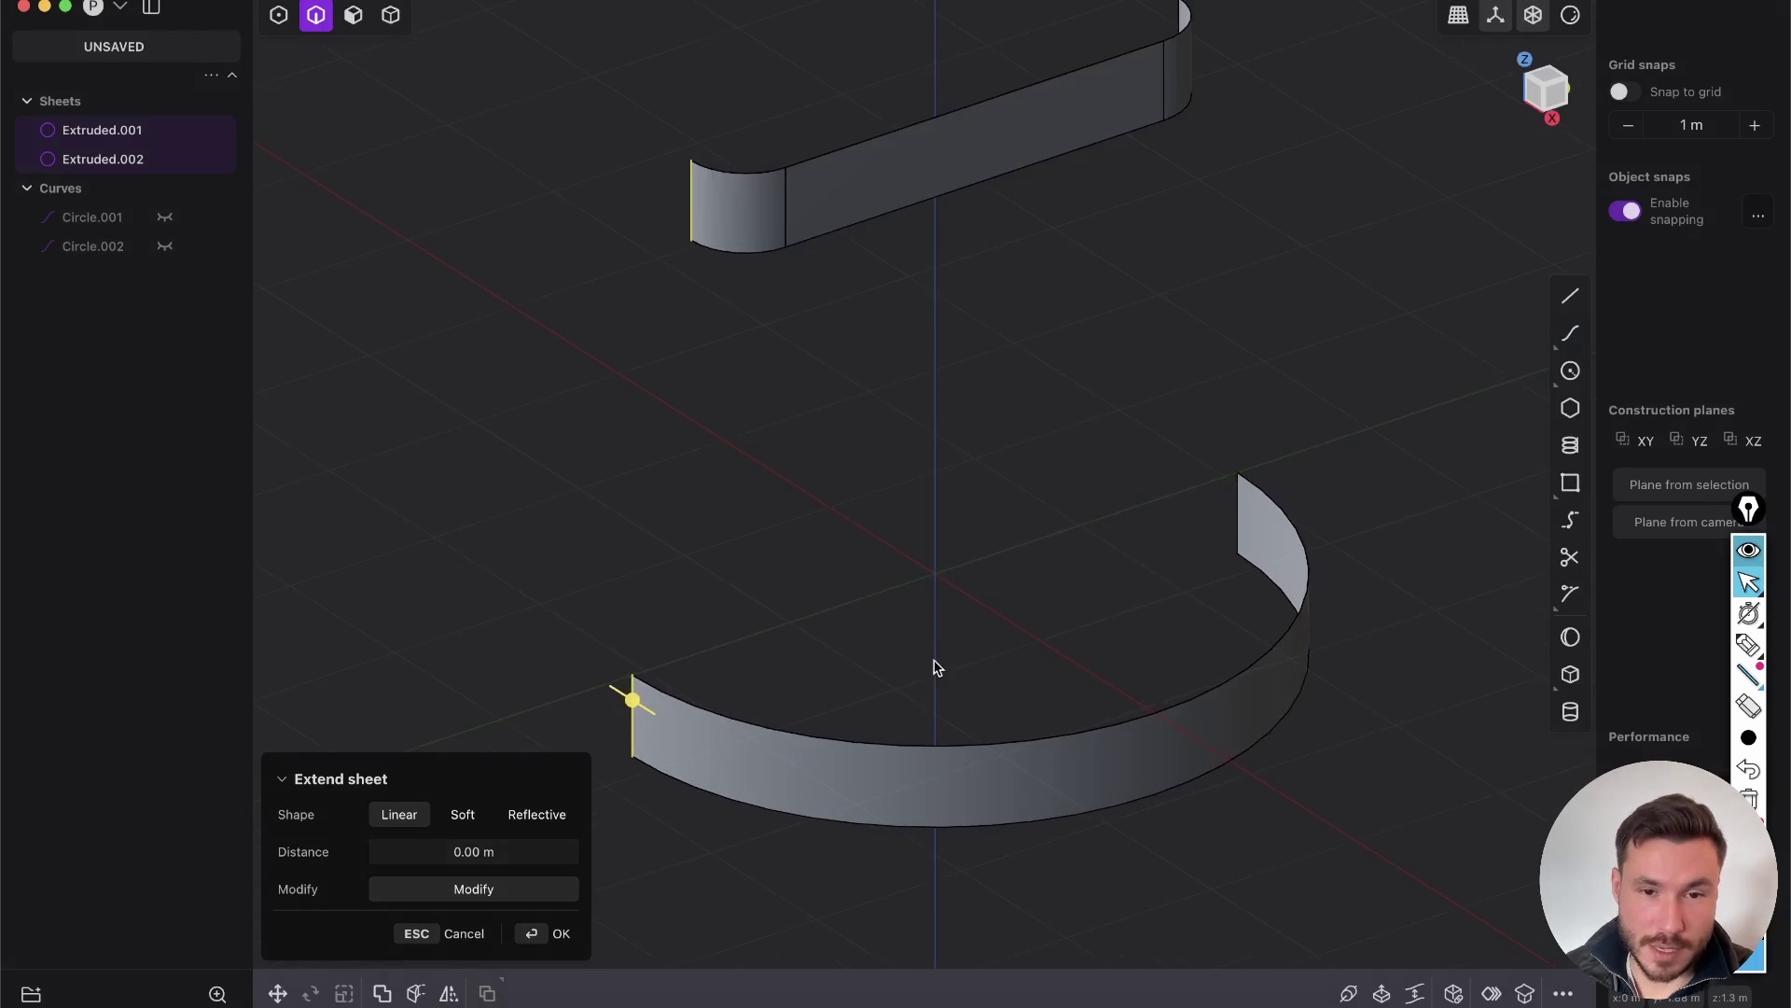
pyautogui.scroll(-2, 862, 650)
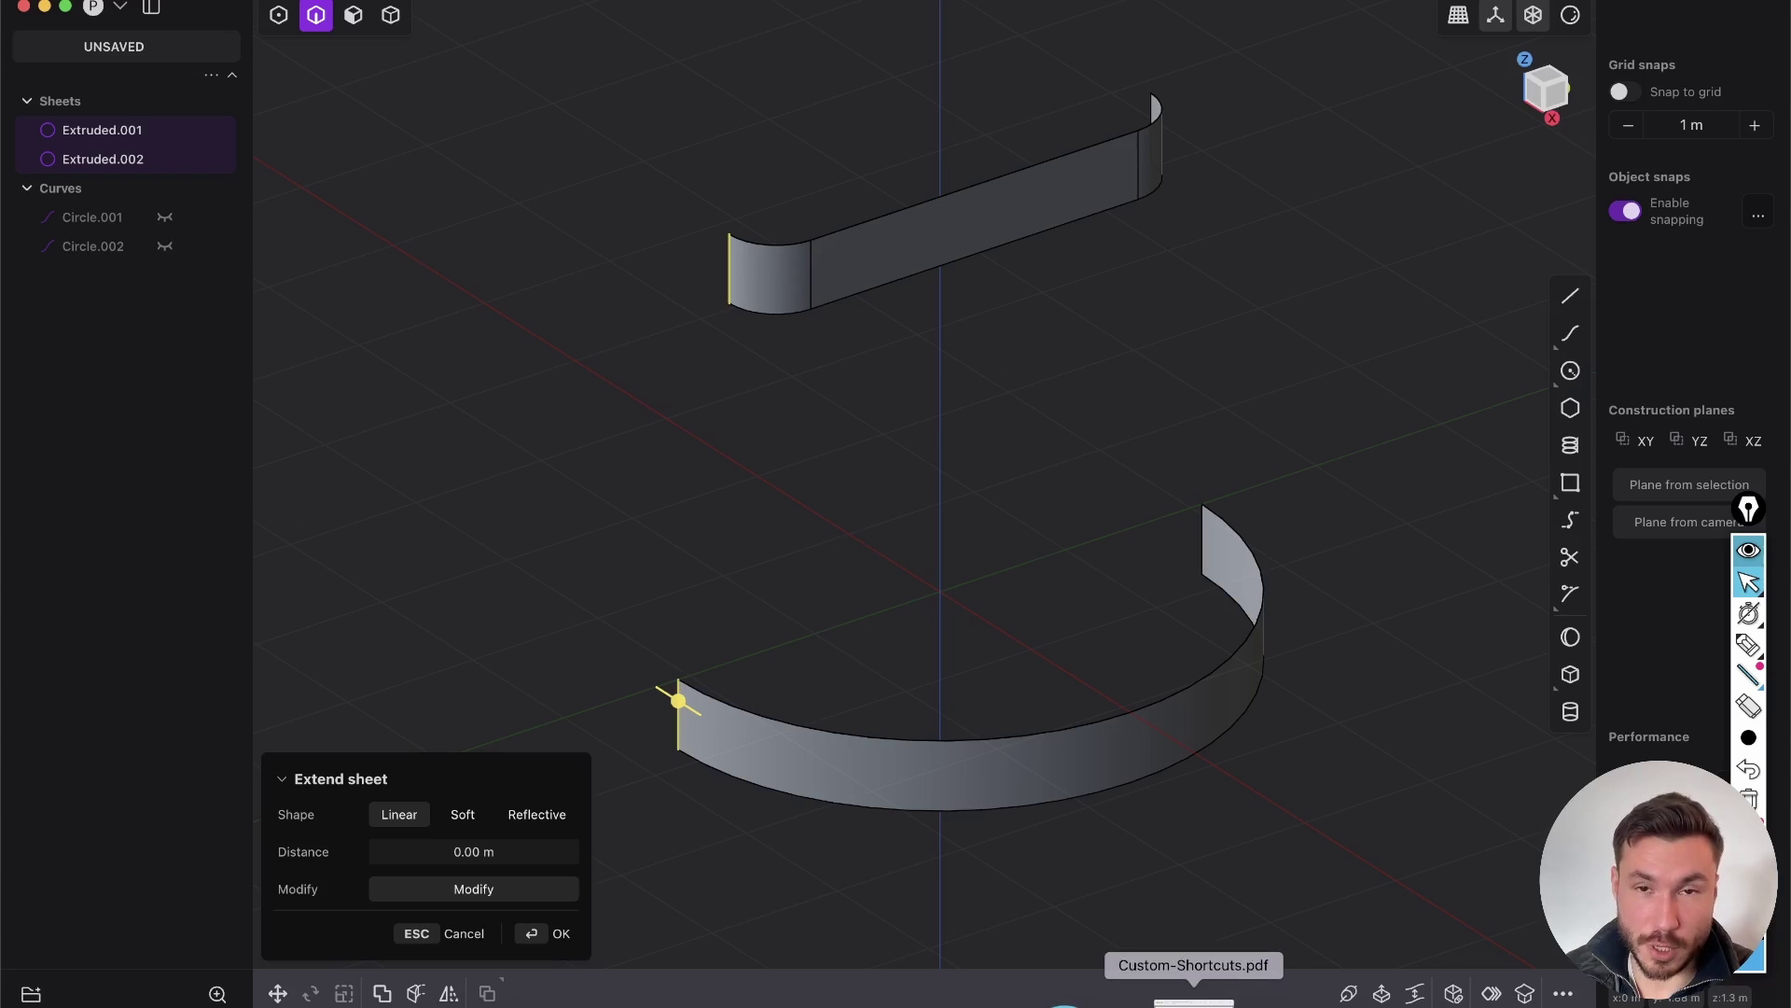
# Consult Custom-Shortcuts.pdf and the CAD surface modeling PDF's page on G0–G3 continuity levels, then return to the model
pyautogui.click(1189, 1003)
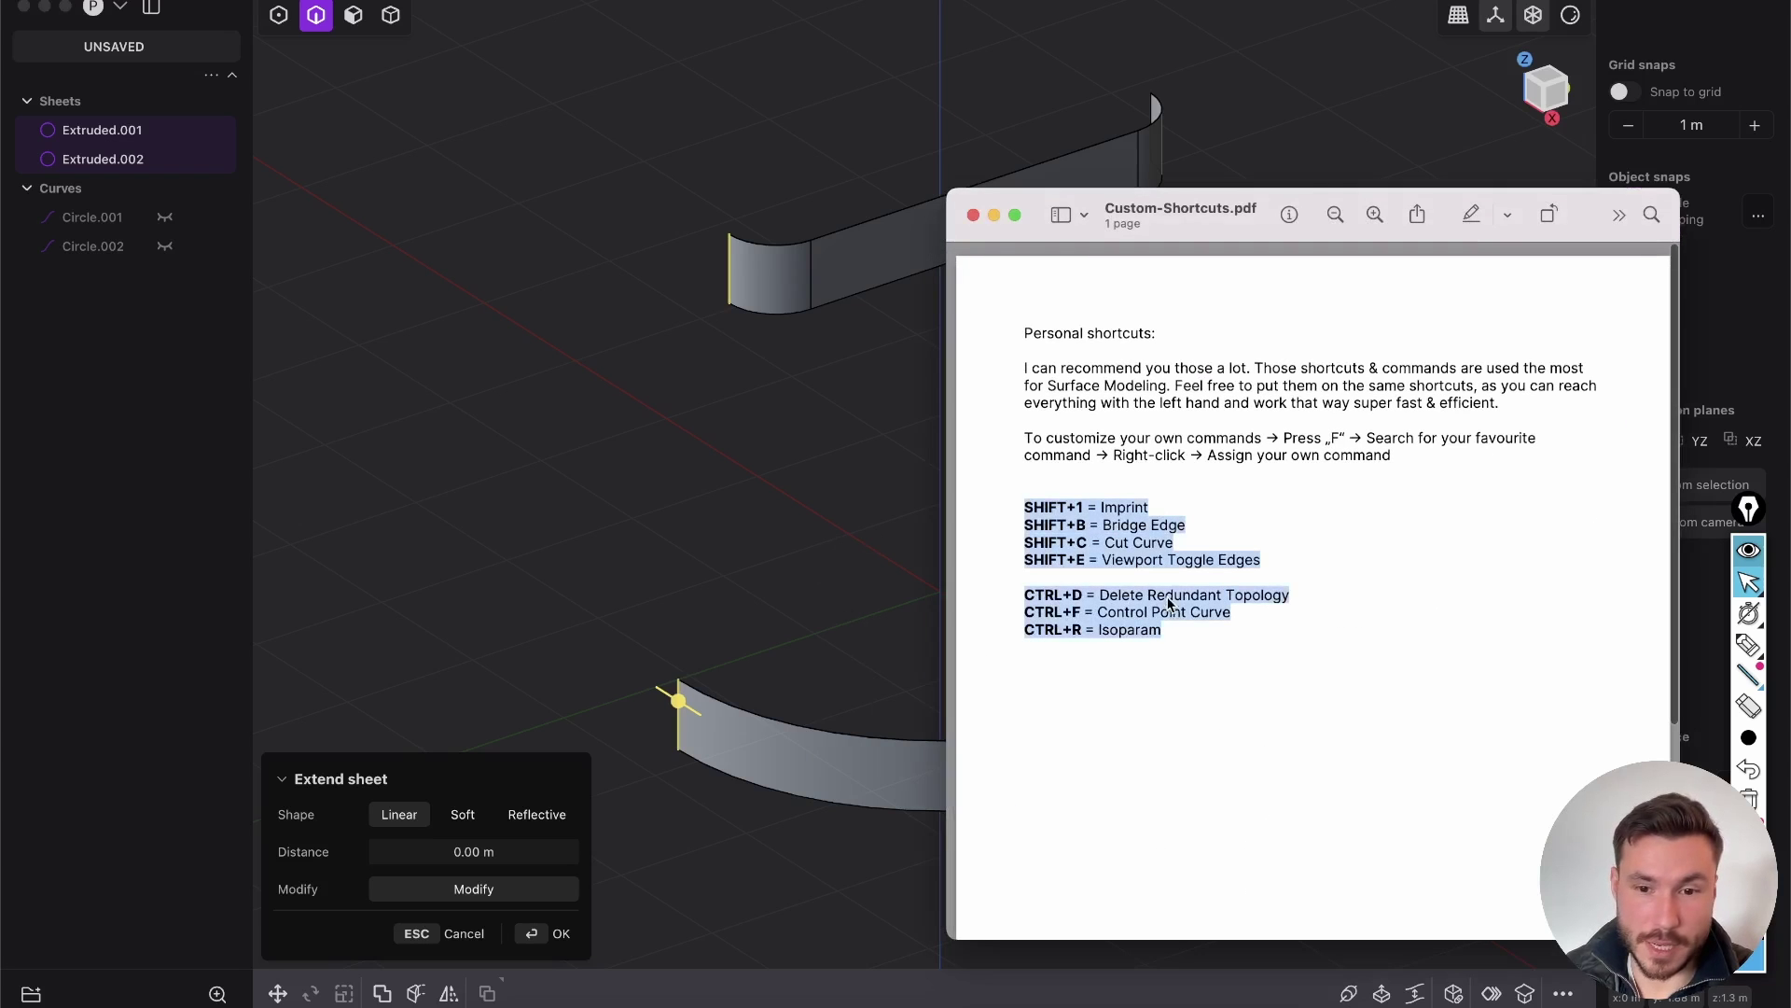
pyautogui.click(1026, 508)
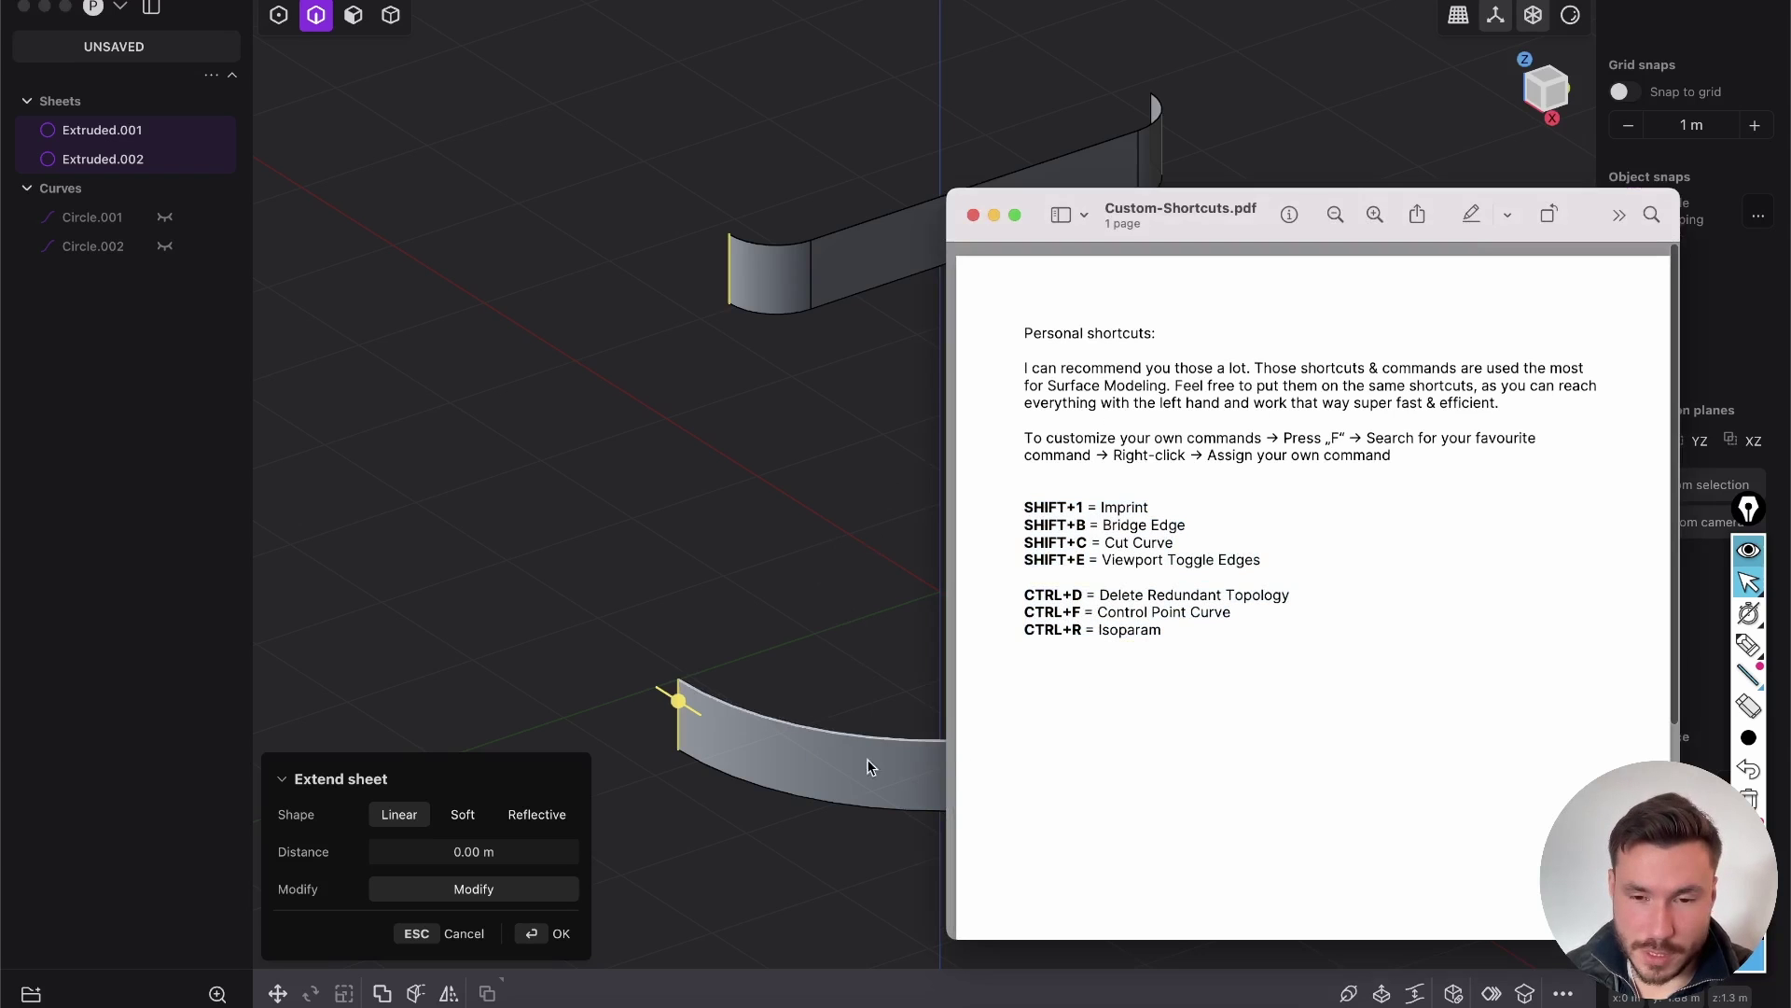
pyautogui.click(1268, 999)
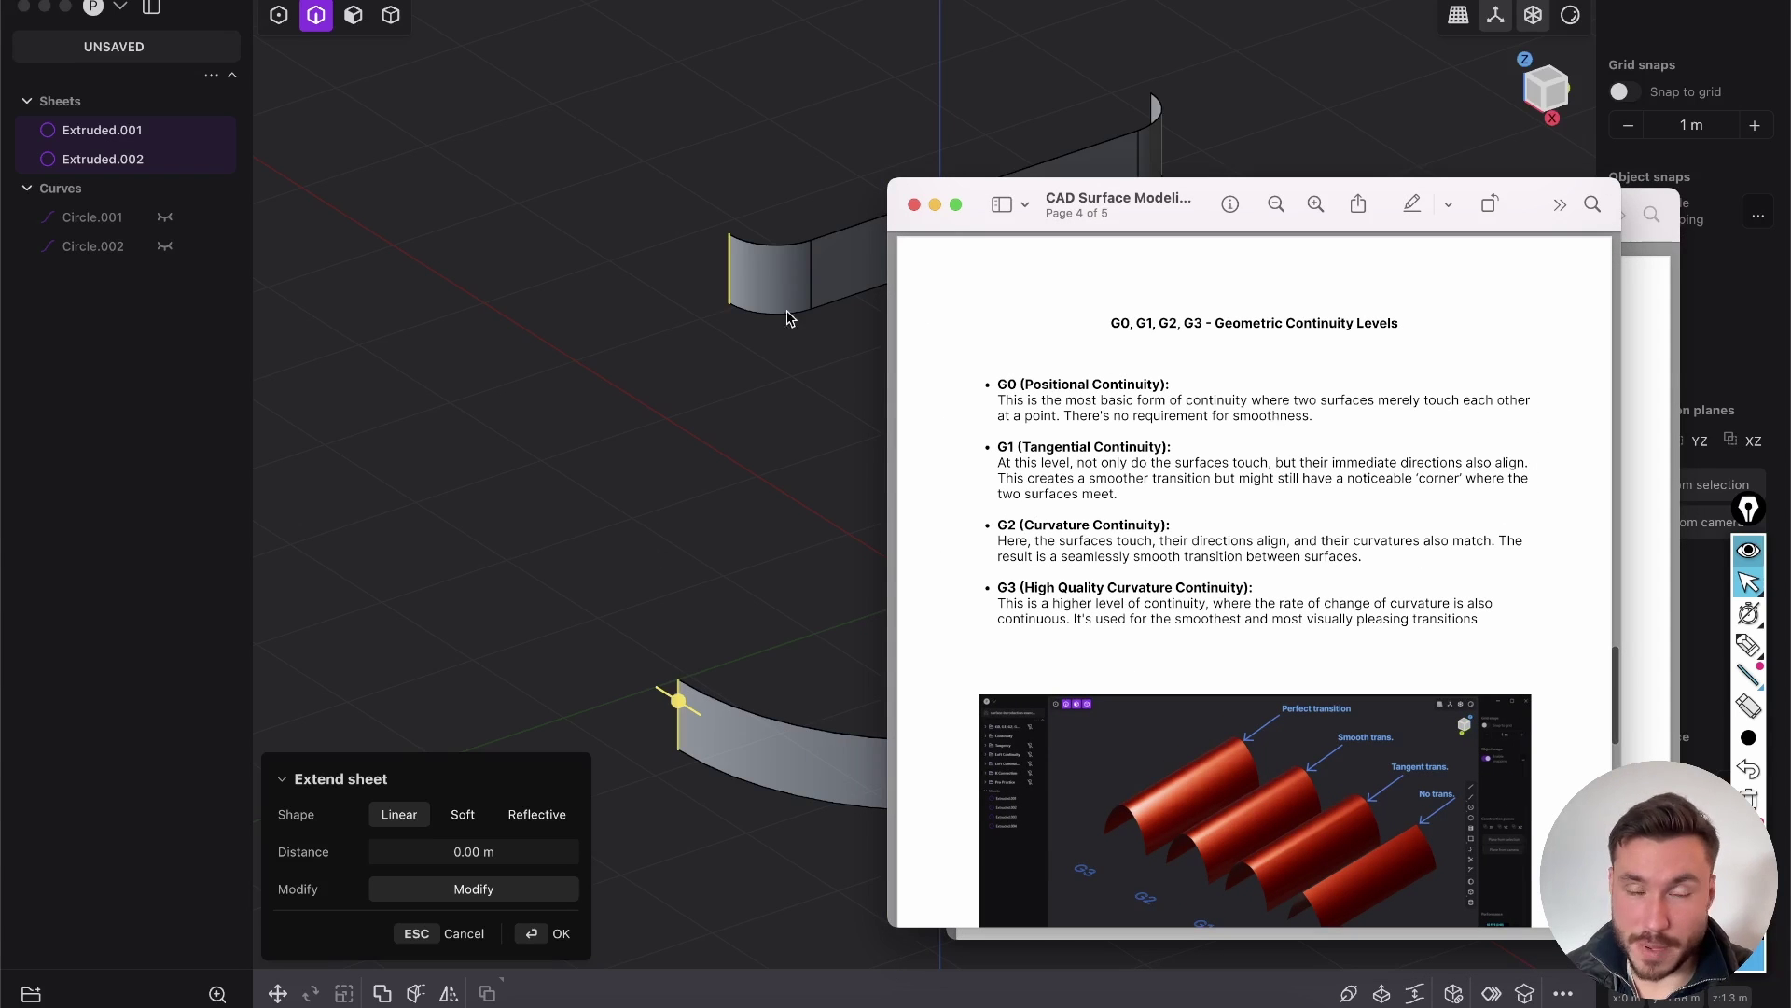
pyautogui.click(797, 505)
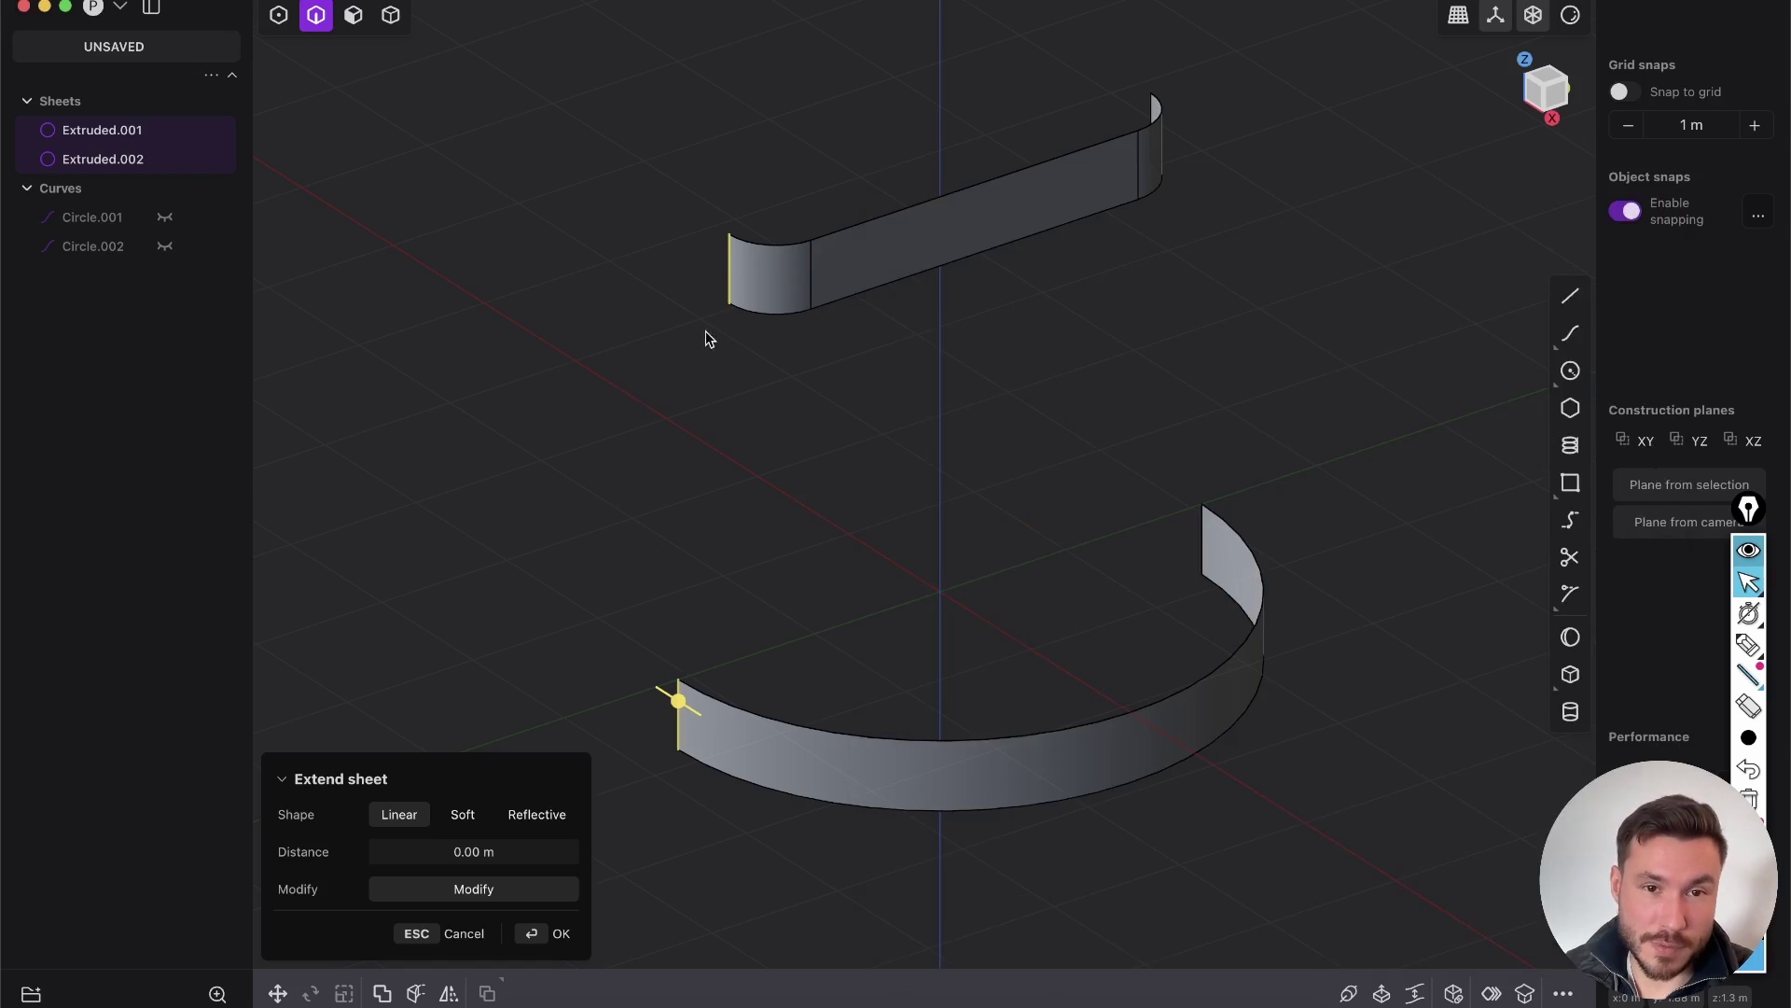
# Create a Bridge Edge curve between the selected vertical end edges of both sheets, with G1 start and end curvature
pyautogui.press('2')
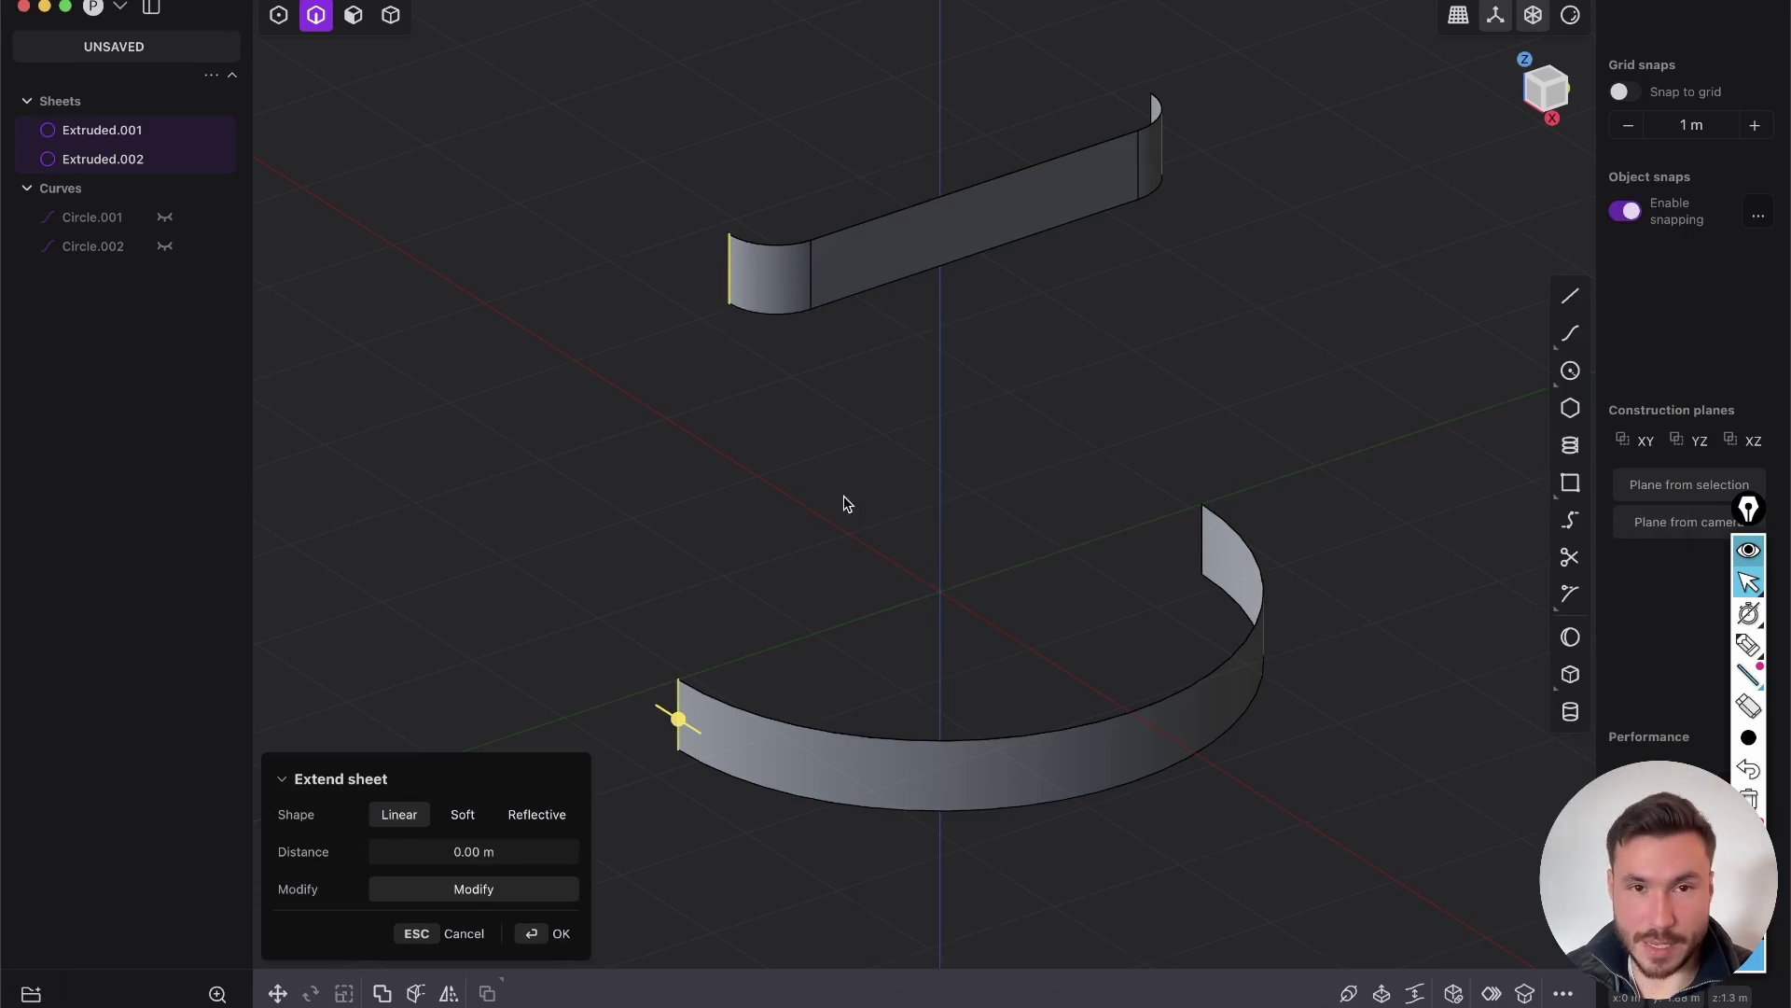
pyautogui.hotkey('shift', 'b')
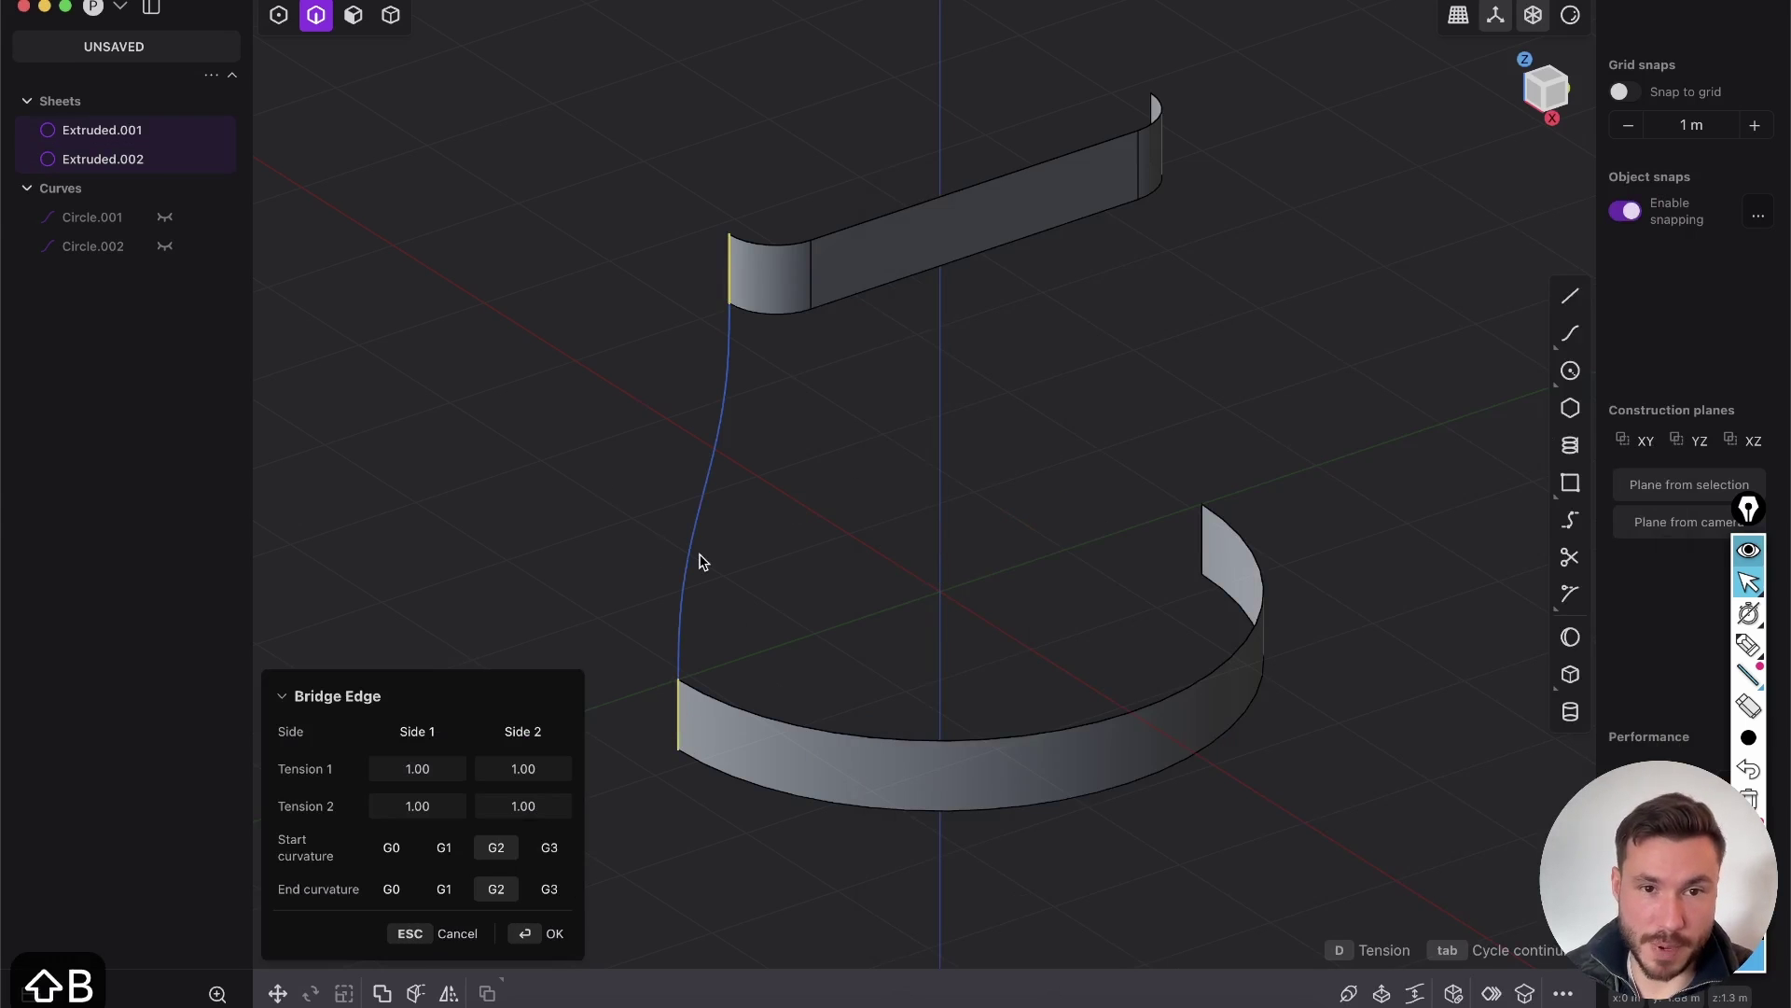
pyautogui.moveTo(704, 327); pyautogui.dragTo(740, 282, button='middle')
pyautogui.click(444, 847)
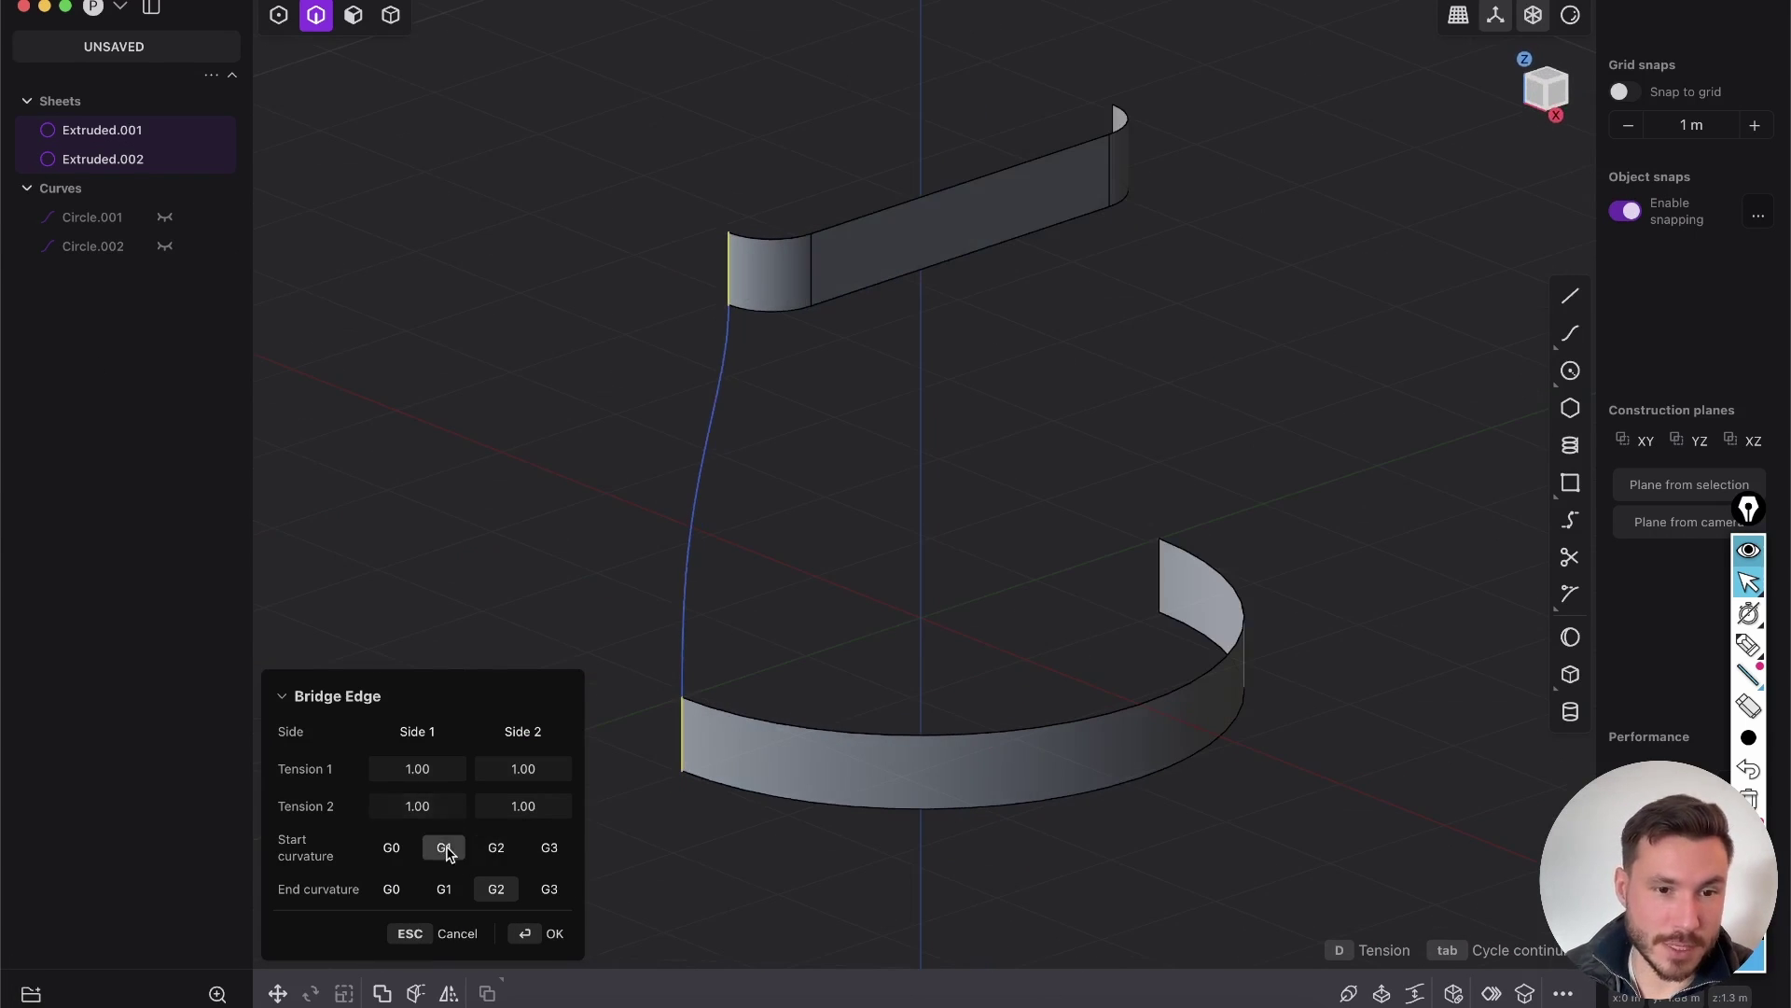
pyautogui.click(445, 891)
pyautogui.moveTo(783, 296); pyautogui.dragTo(713, 324, button='middle')
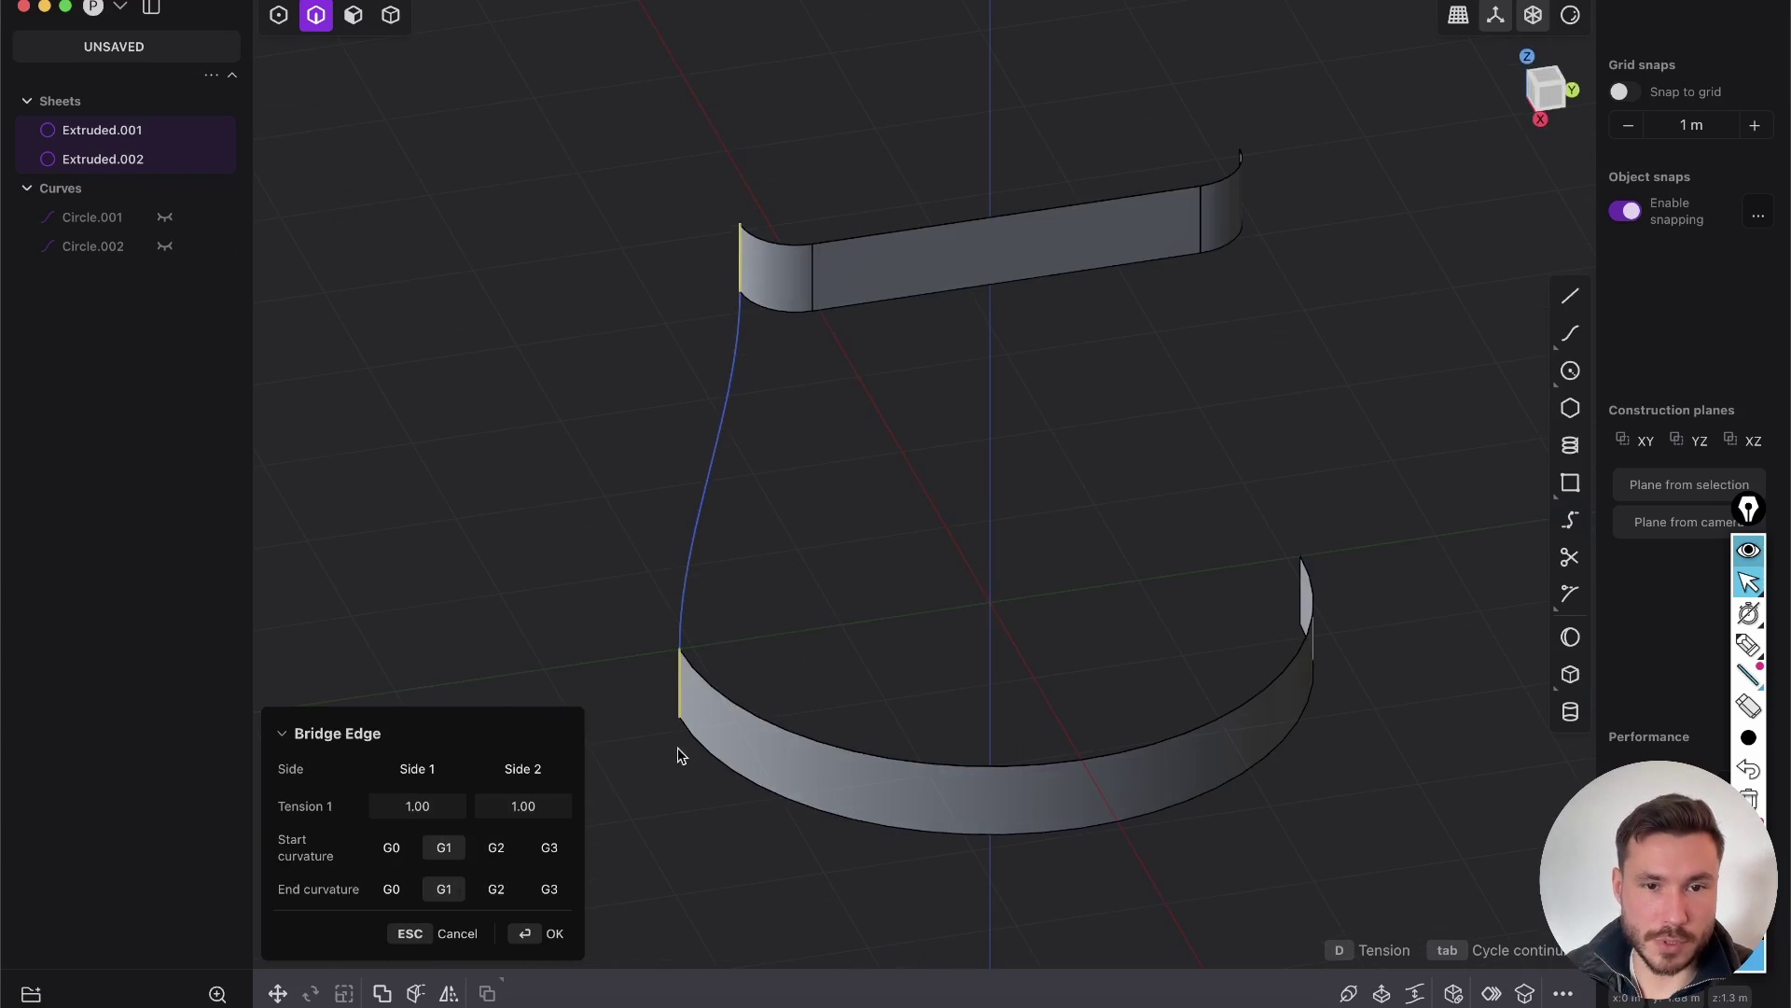
pyautogui.click(549, 936)
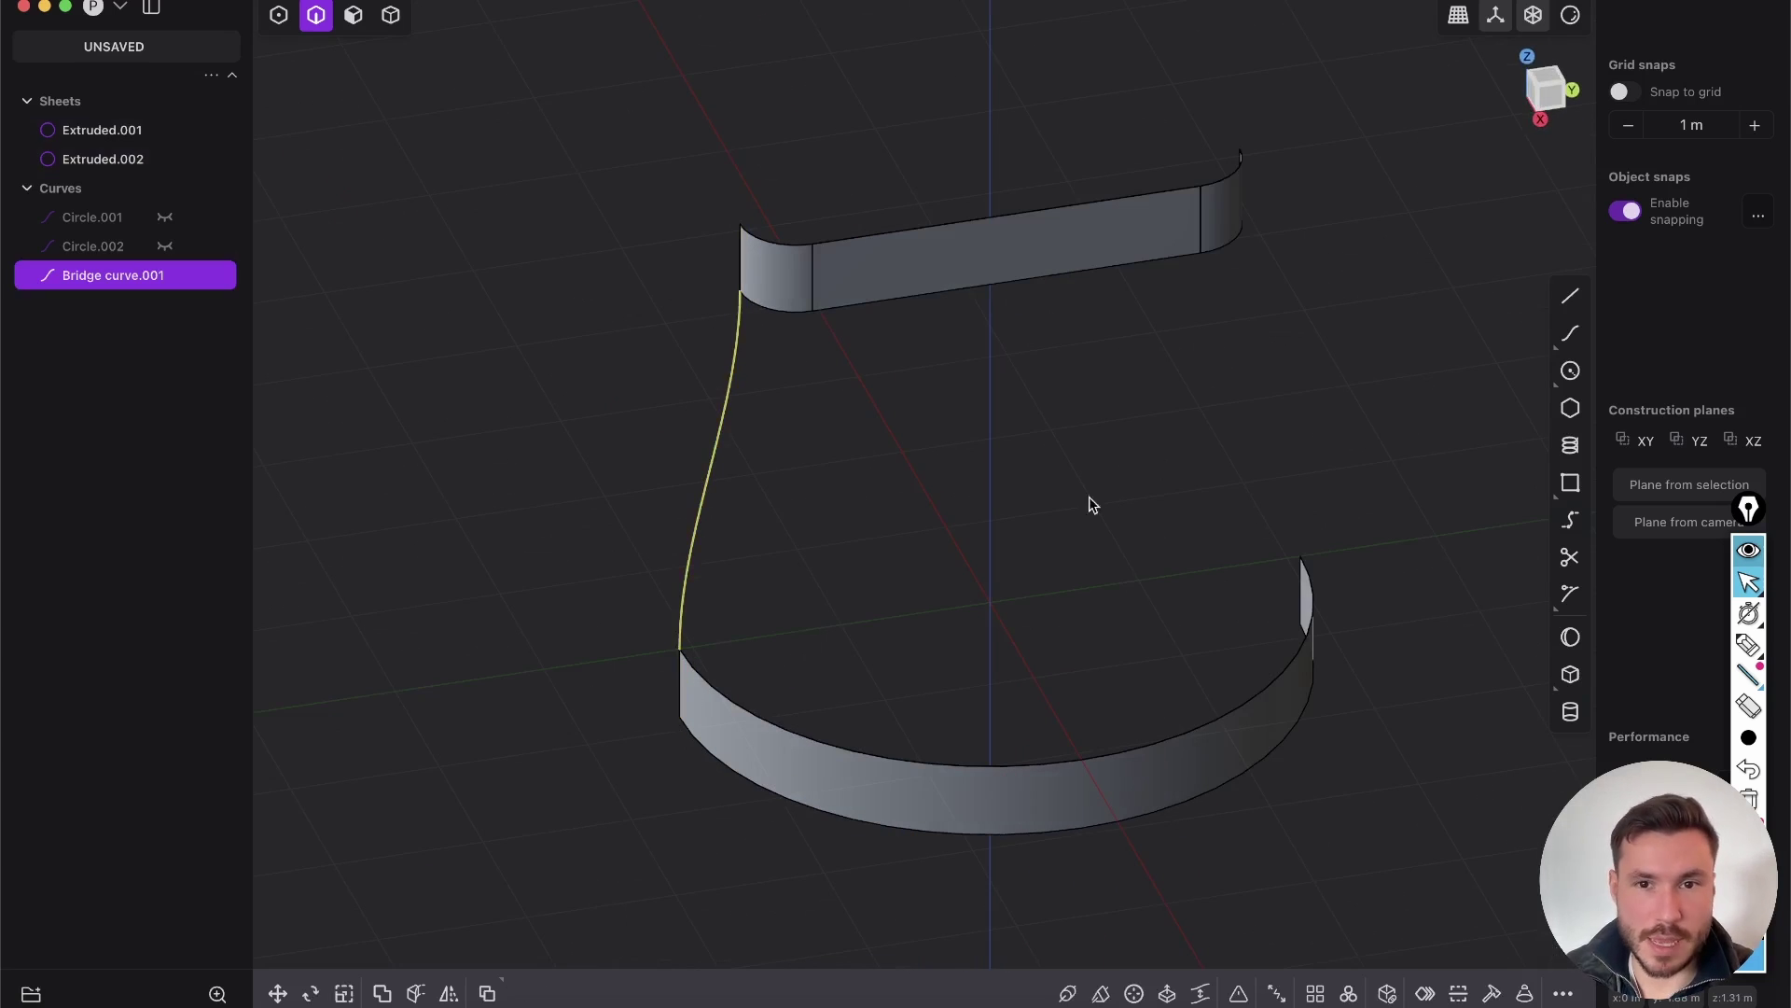
# Bridge the vertical end edges on the opposite side of both sheets with a curve using G1 start and end curvature
pyautogui.keyDown('shift'); pyautogui.moveTo(1272, 313); pyautogui.dragTo(975, 366, button='middle'); pyautogui.keyUp('shift')
pyautogui.press('2')
pyautogui.click(1008, 258)
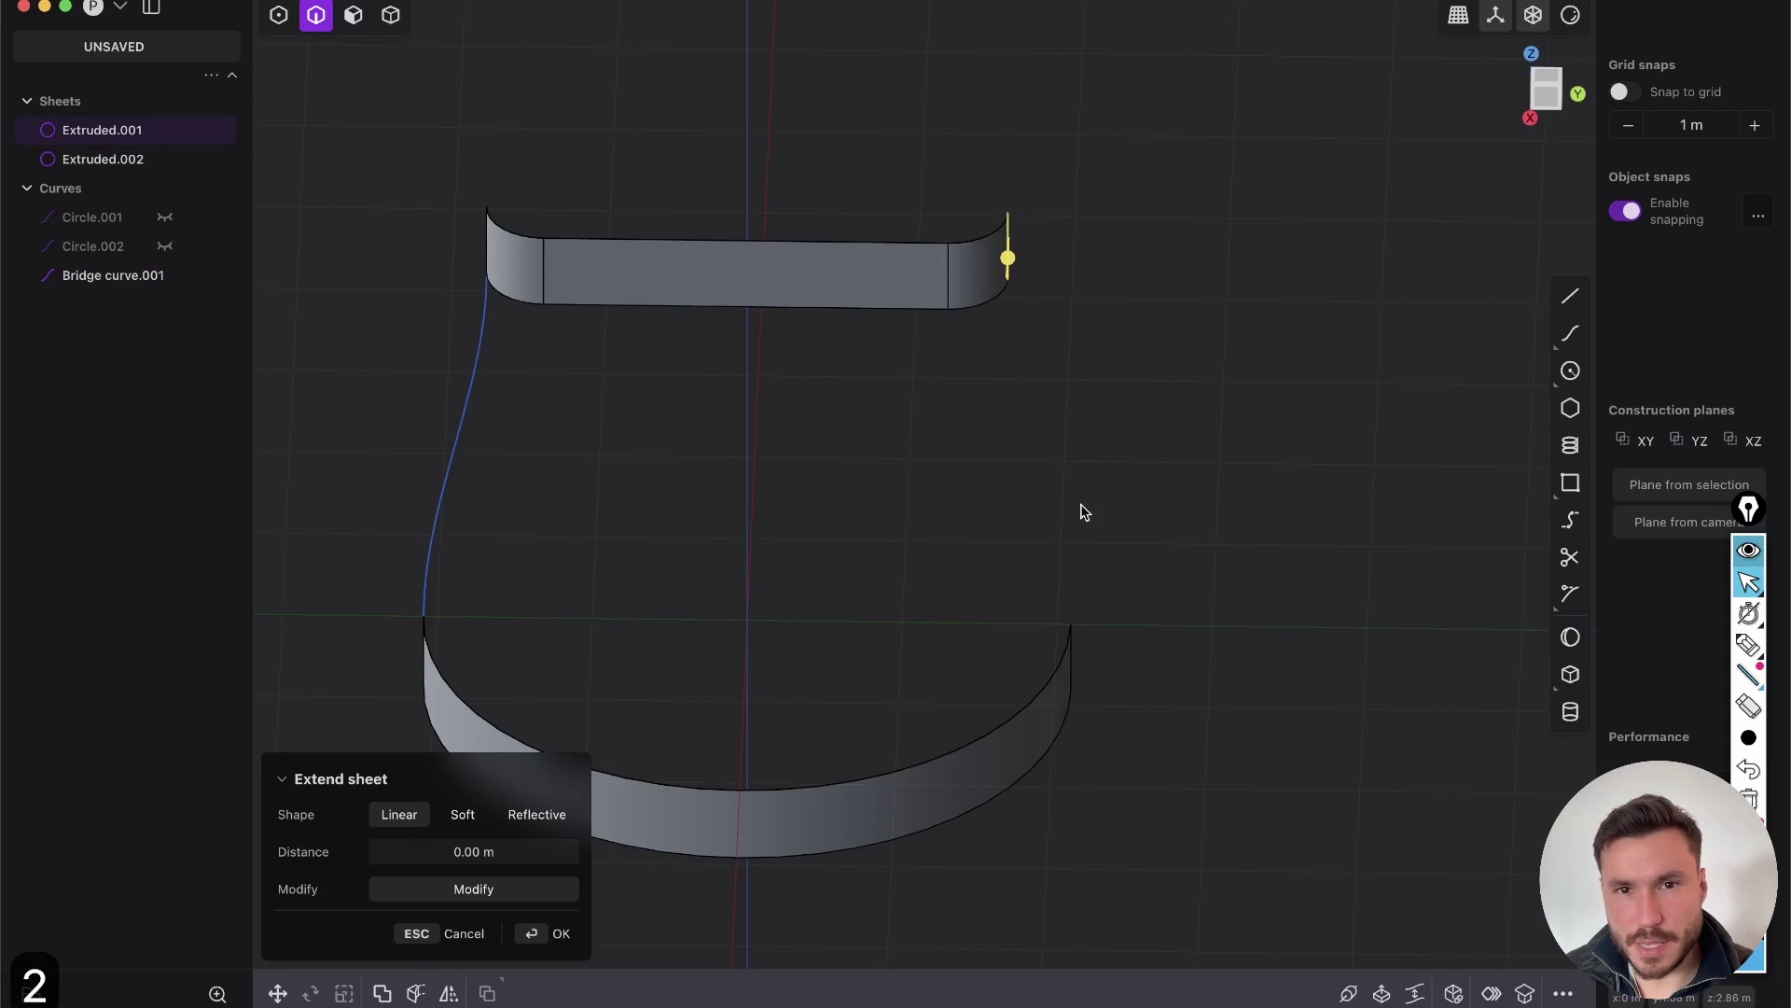
pyautogui.click(1070, 651)
pyautogui.moveTo(1070, 651); pyautogui.dragTo(1043, 662, button='middle')
pyautogui.hotkey('shift', 'b')
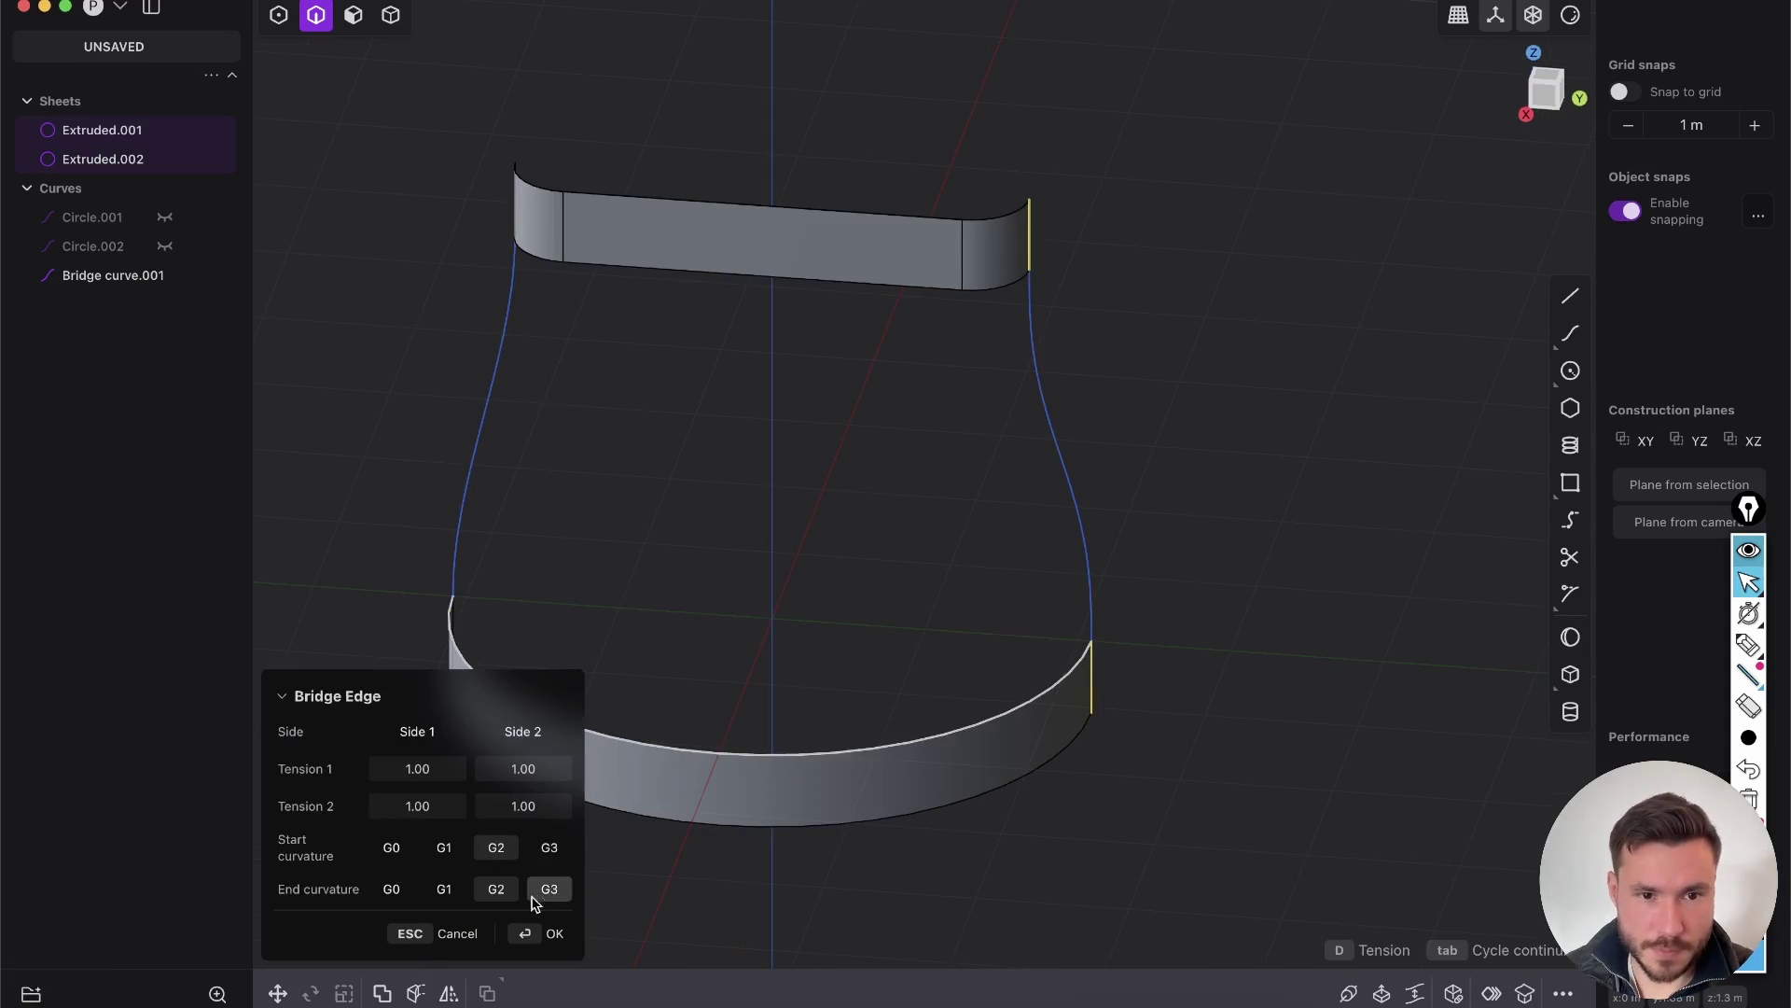
pyautogui.press('Escape')
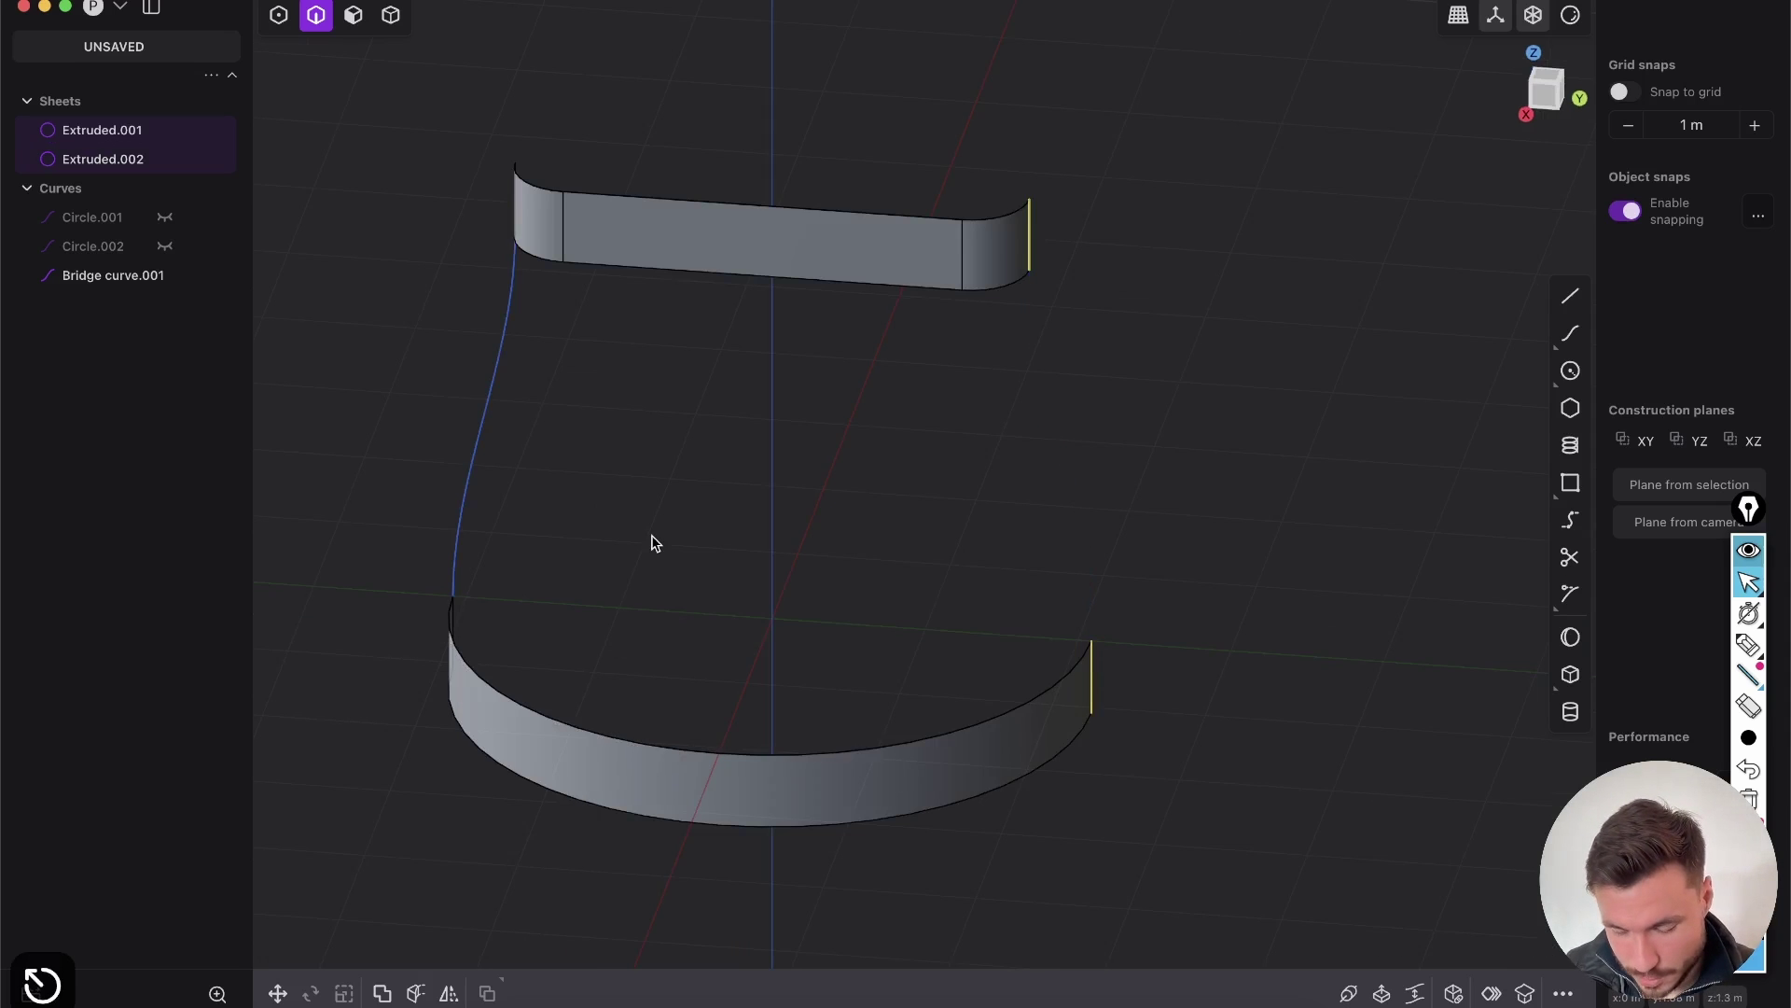
pyautogui.write('f')
pyautogui.write('brid')
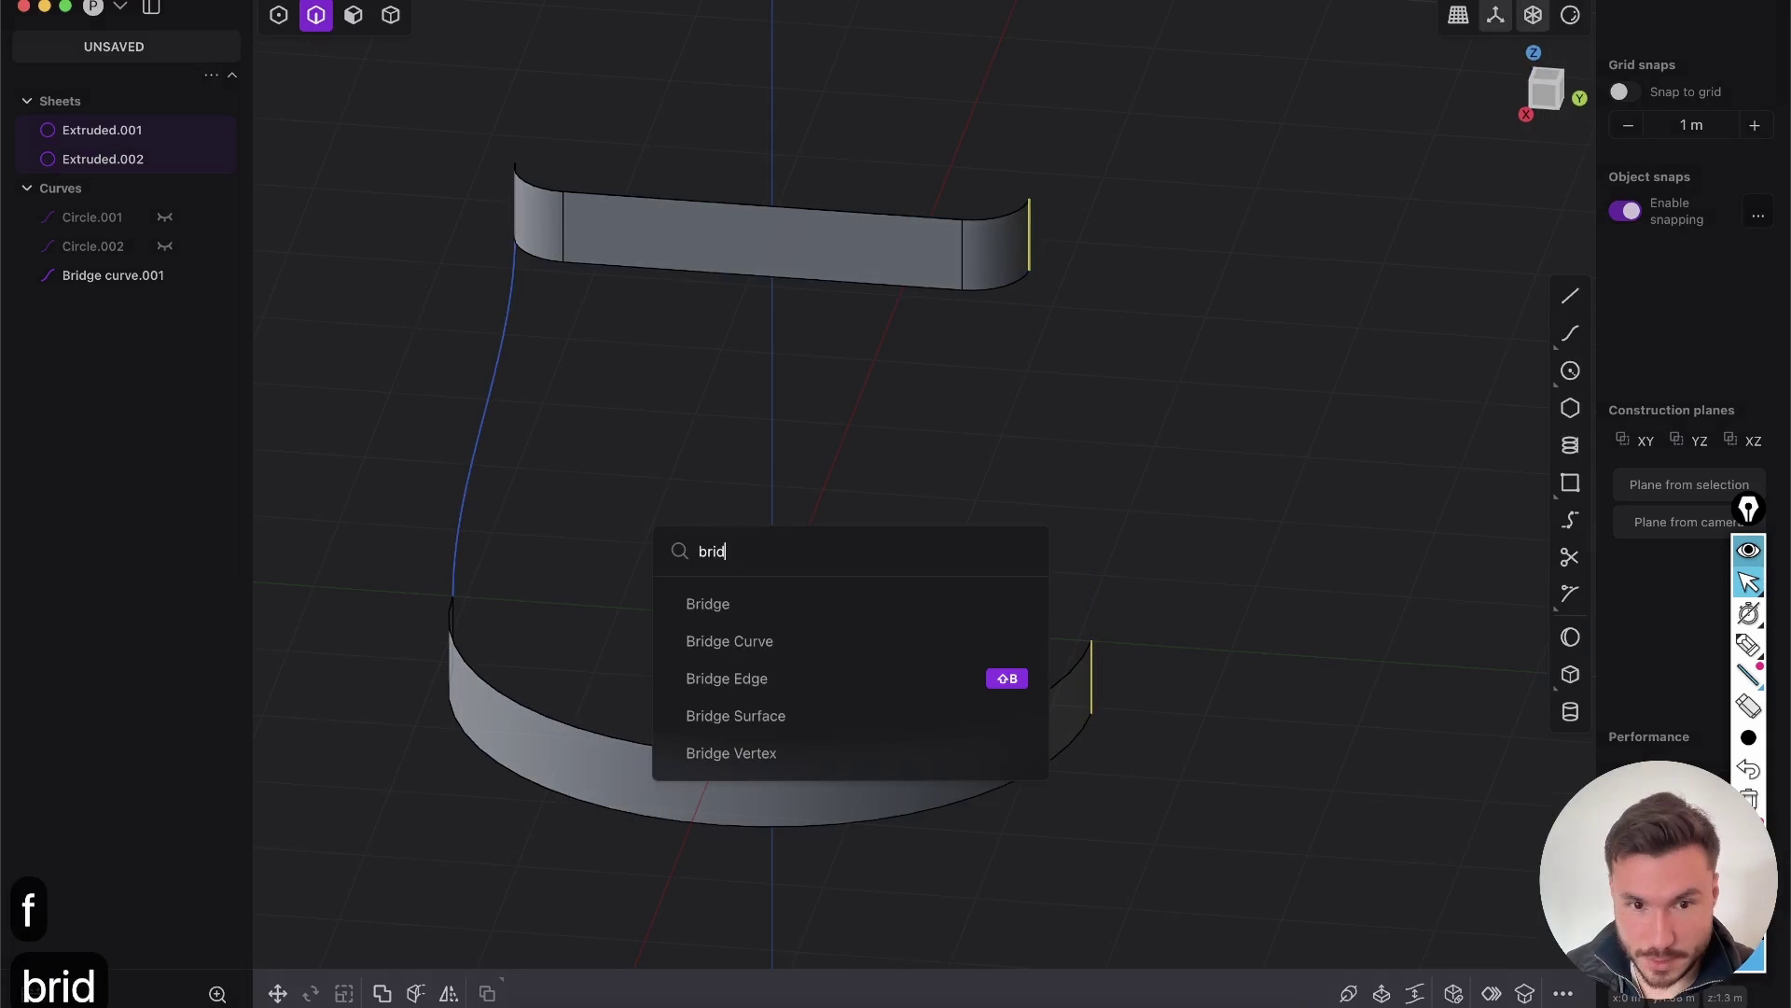
pyautogui.click(771, 679)
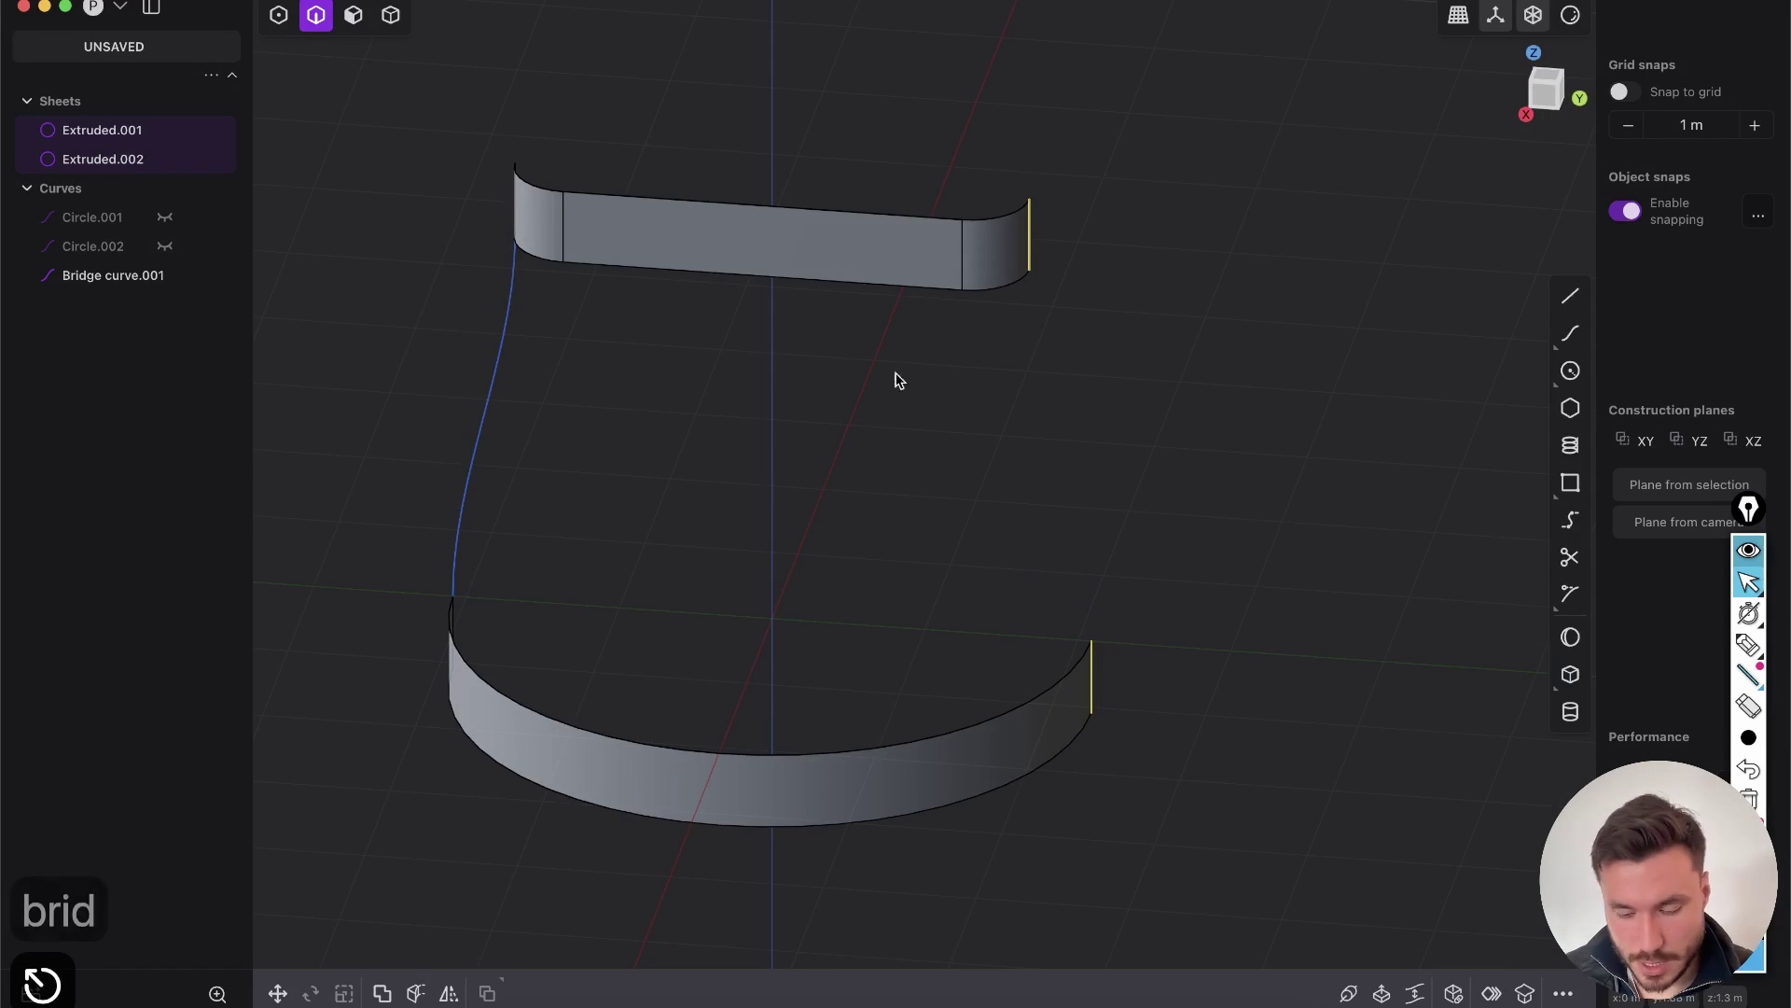
pyautogui.click(444, 847)
pyautogui.click(446, 888)
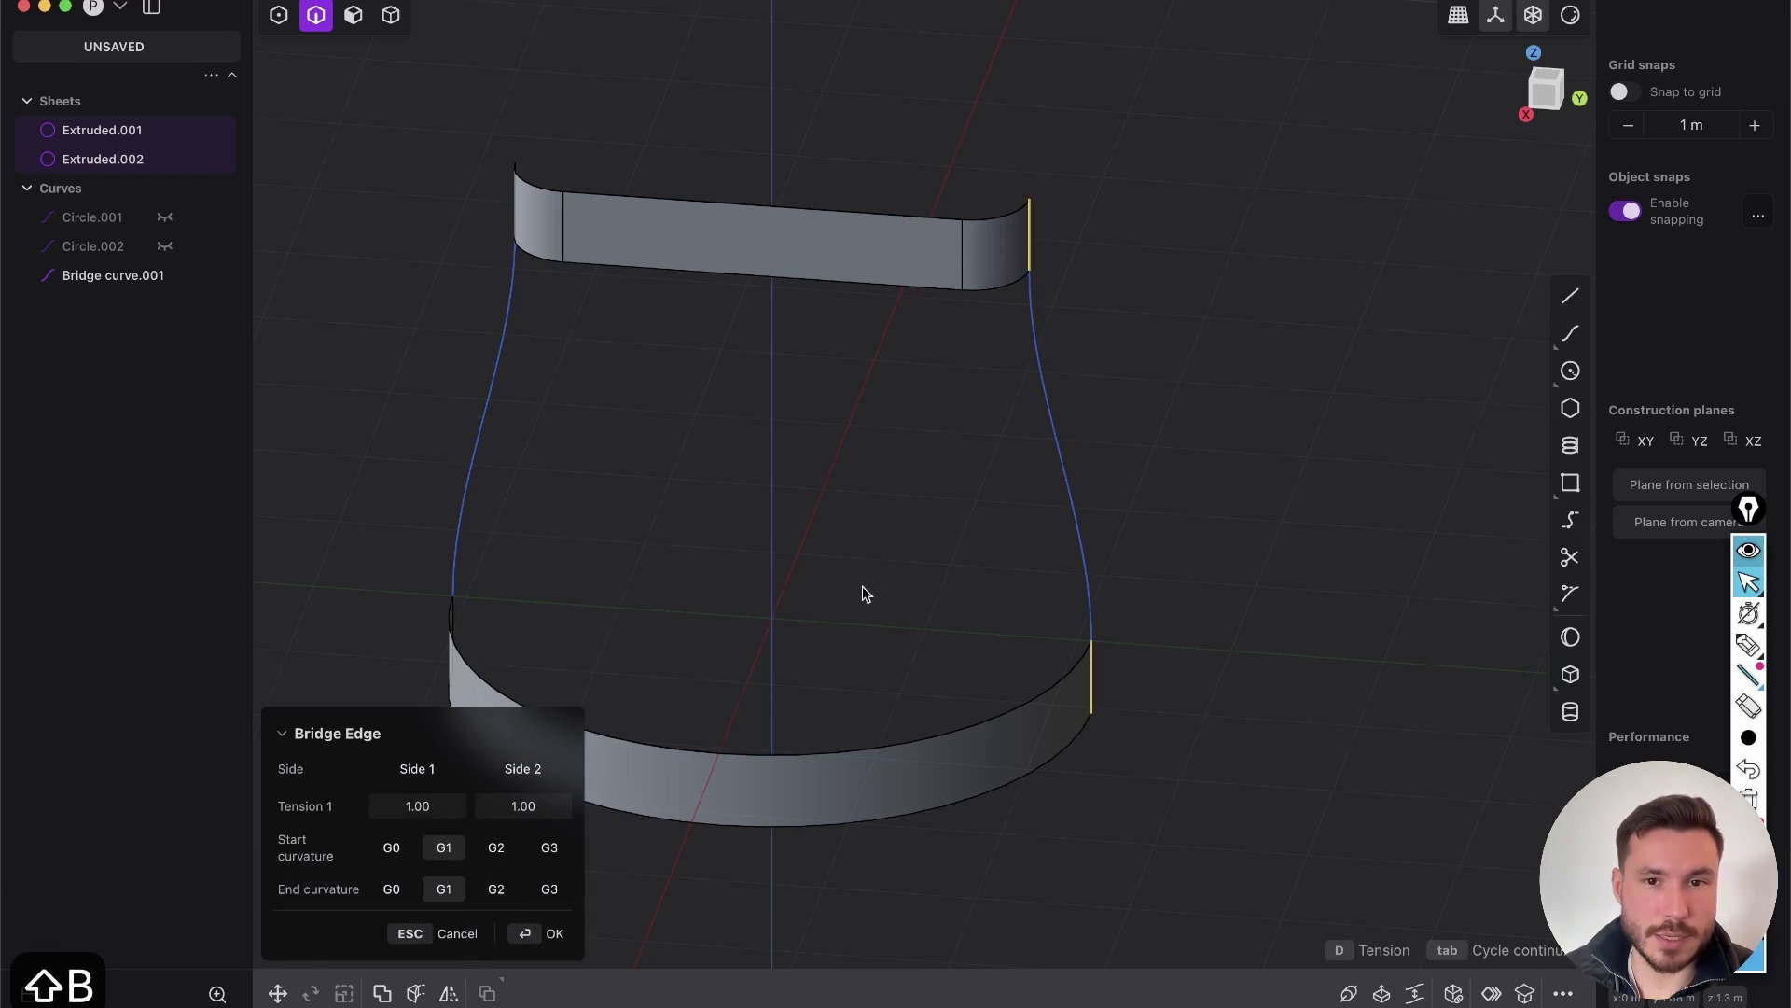
pyautogui.click(554, 933)
pyautogui.moveTo(608, 904); pyautogui.dragTo(1024, 488, button='middle')
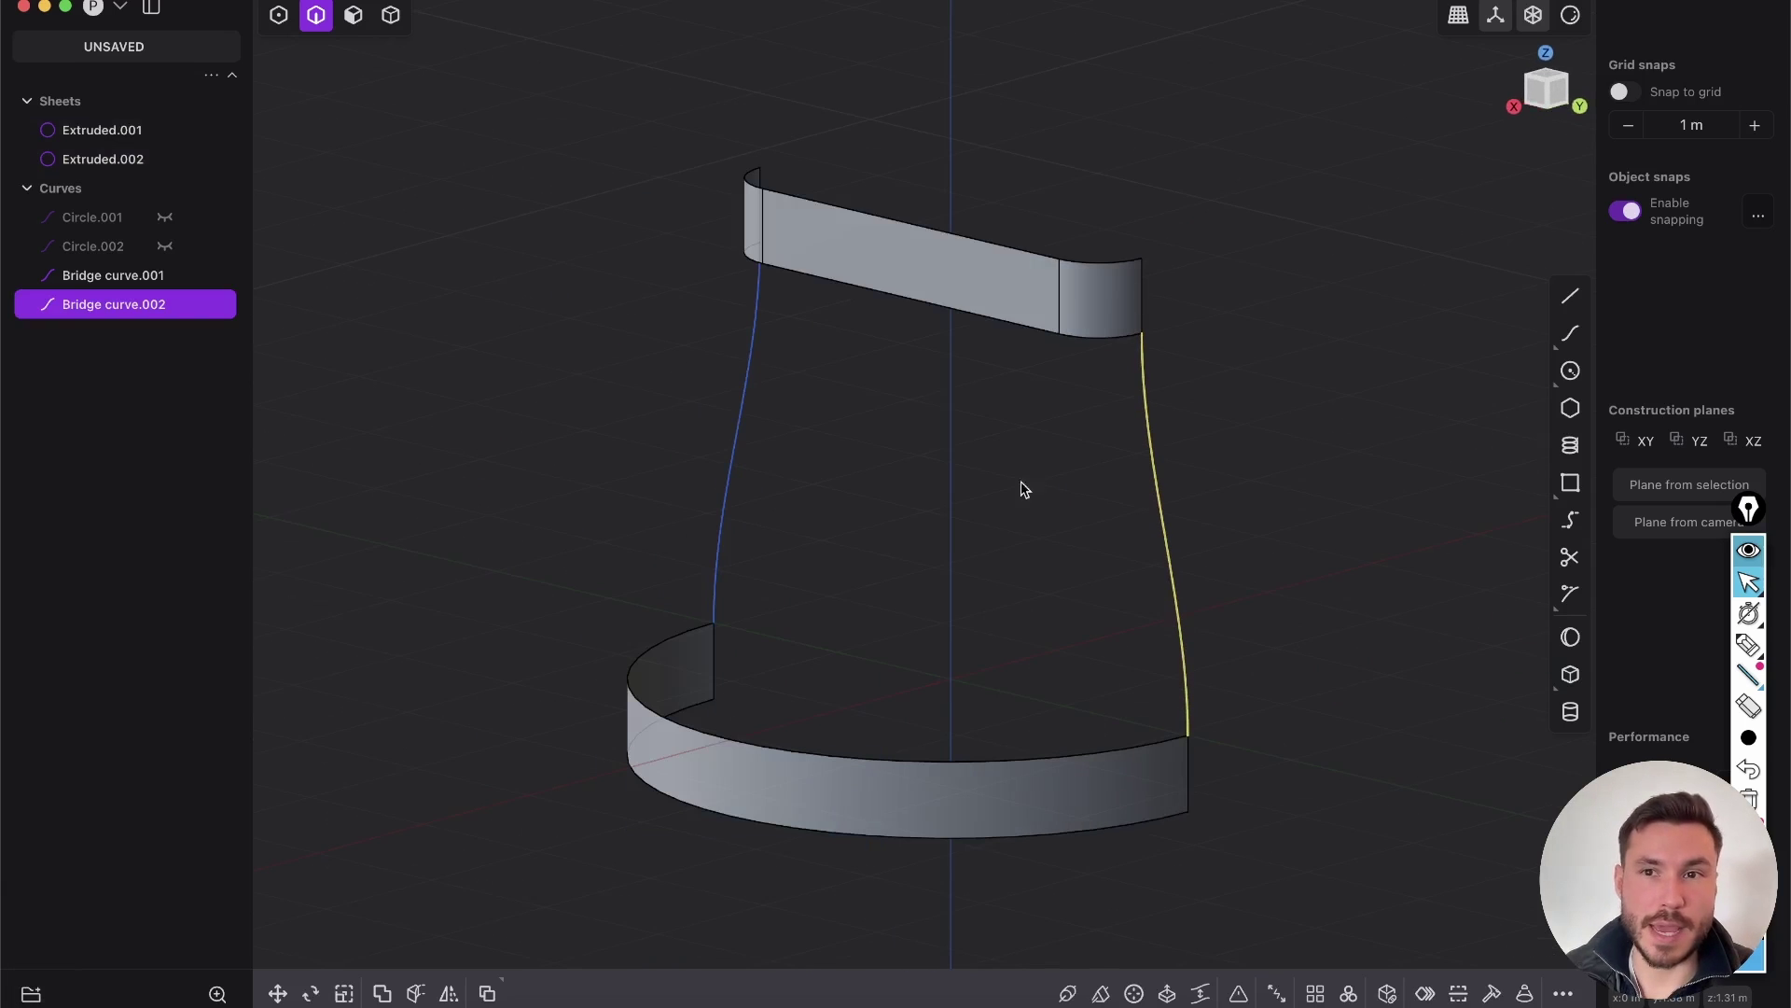
pyautogui.moveTo(943, 228); pyautogui.dragTo(892, 436, button='middle')
pyautogui.press('3')
pyautogui.moveTo(884, 264); pyautogui.dragTo(950, 270, button='middle')
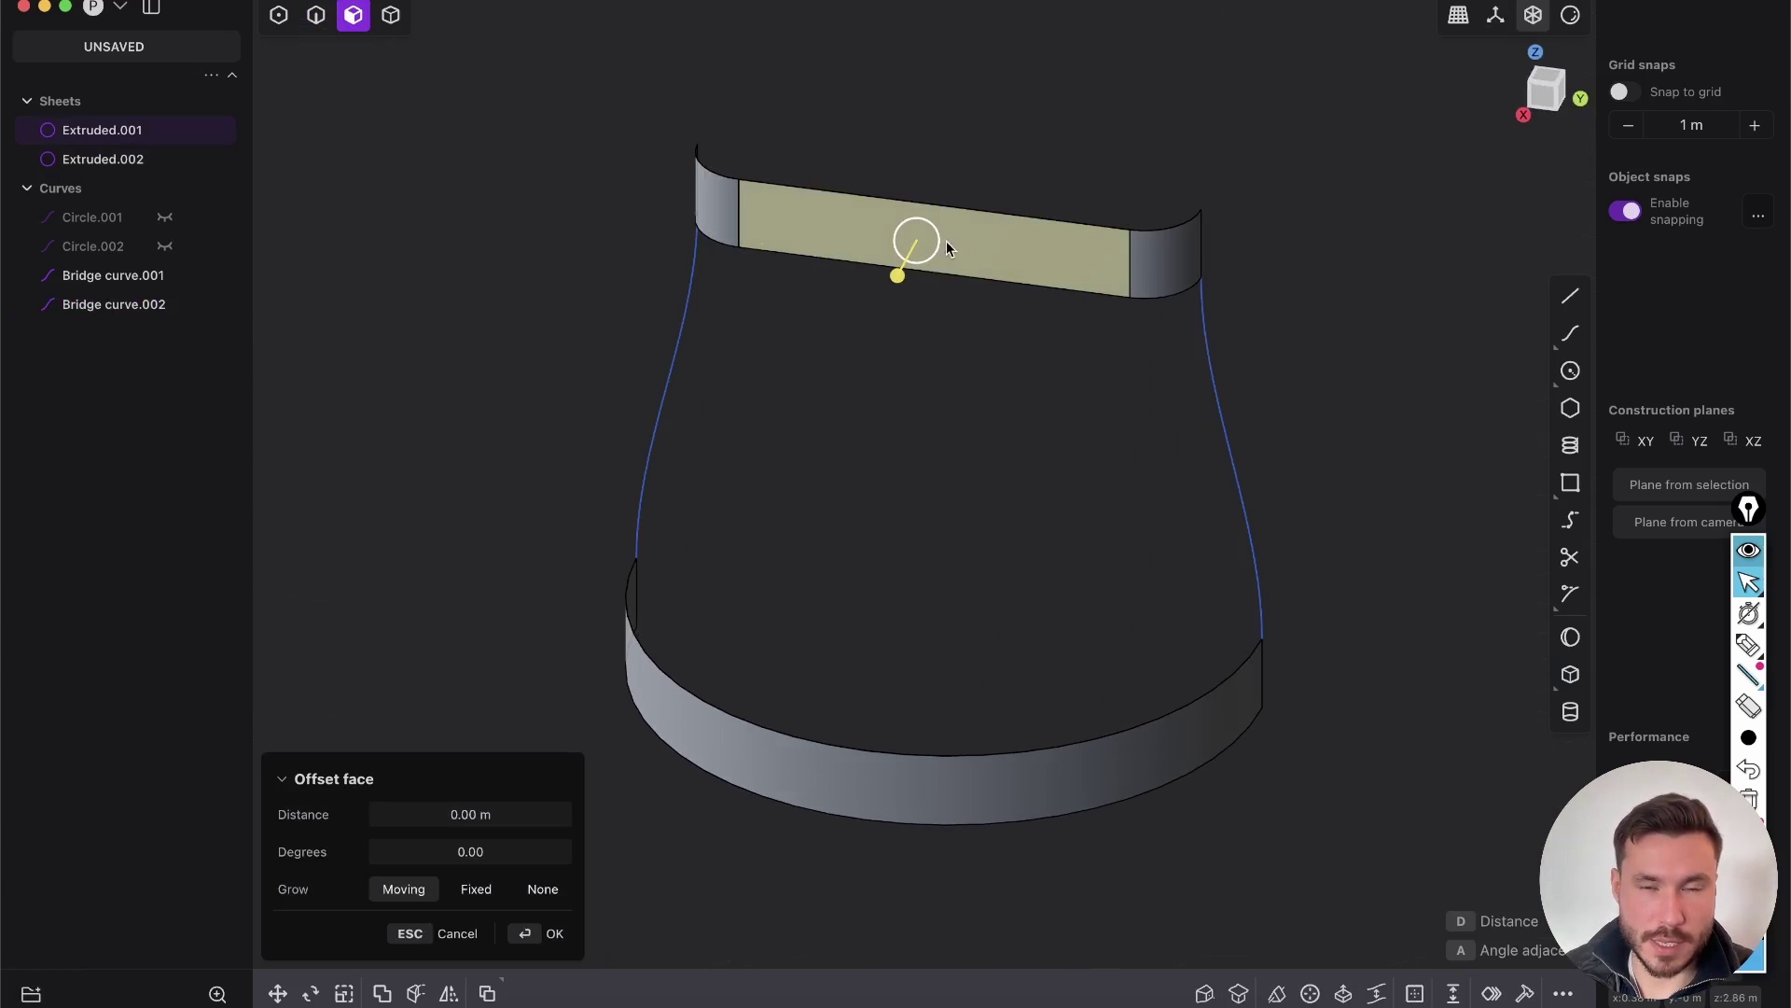
pyautogui.moveTo(1008, 265); pyautogui.dragTo(1011, 261, button='middle')
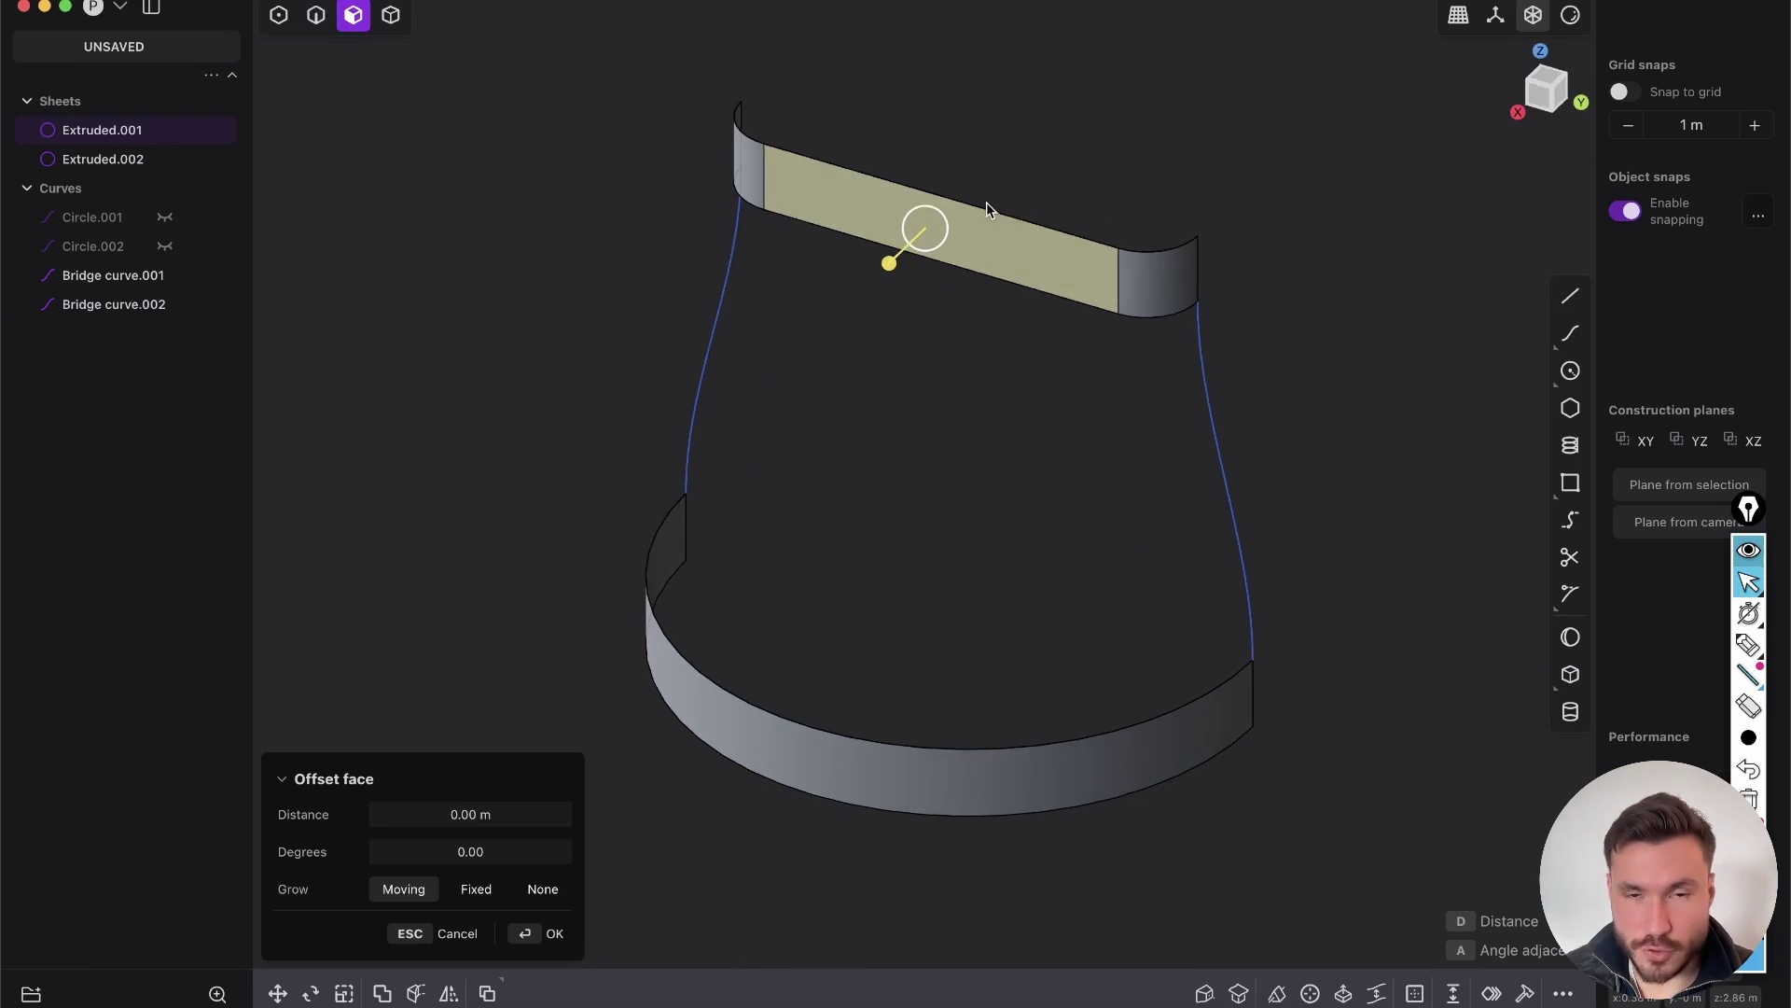
pyautogui.press('d')
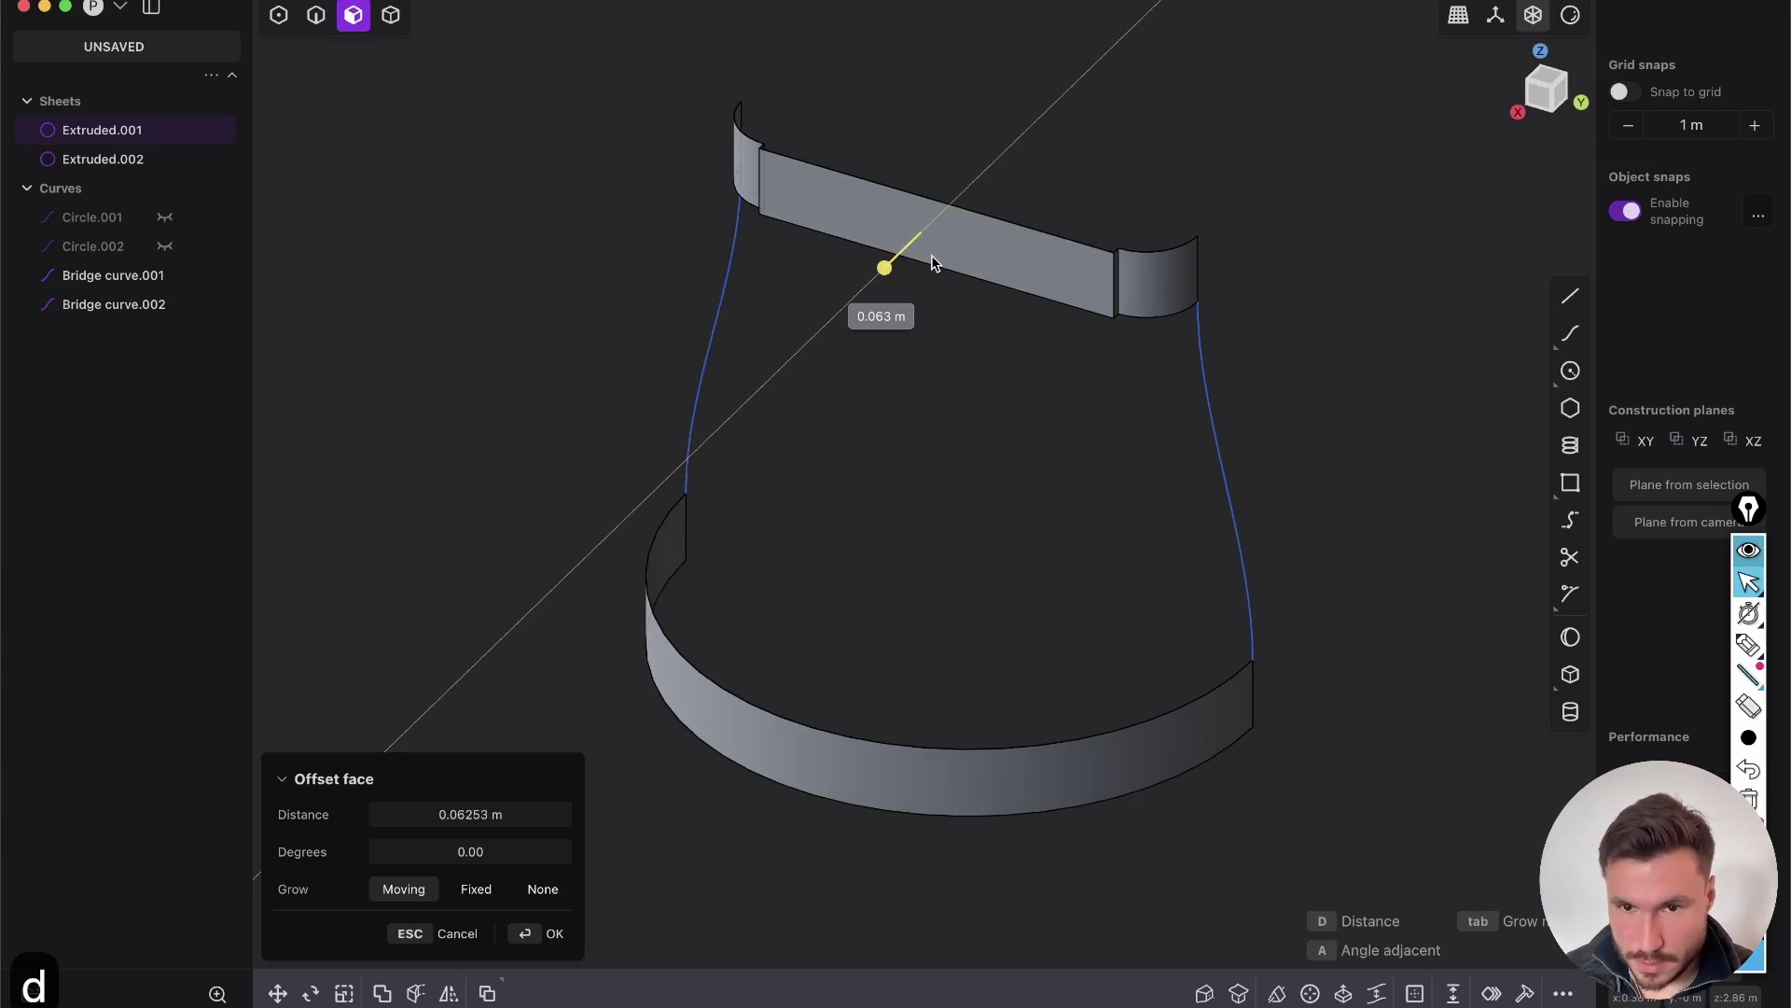
pyautogui.click(931, 254)
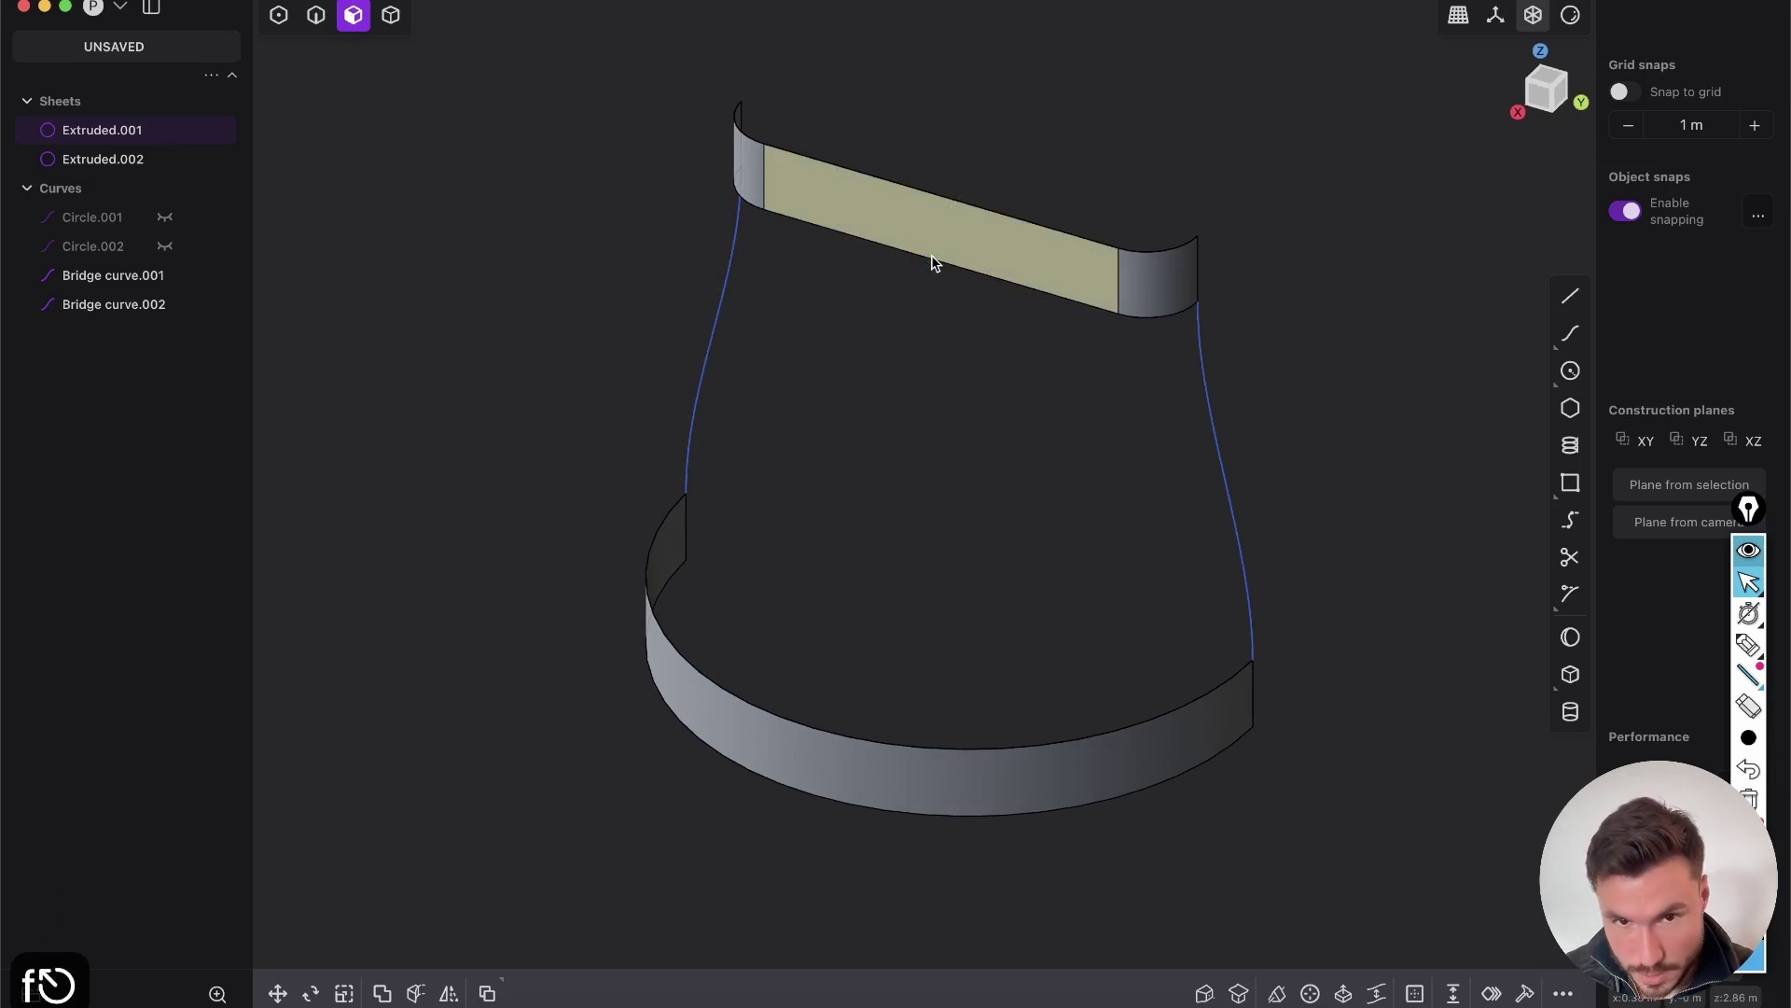
pyautogui.write('f')
pyautogui.write('dele')
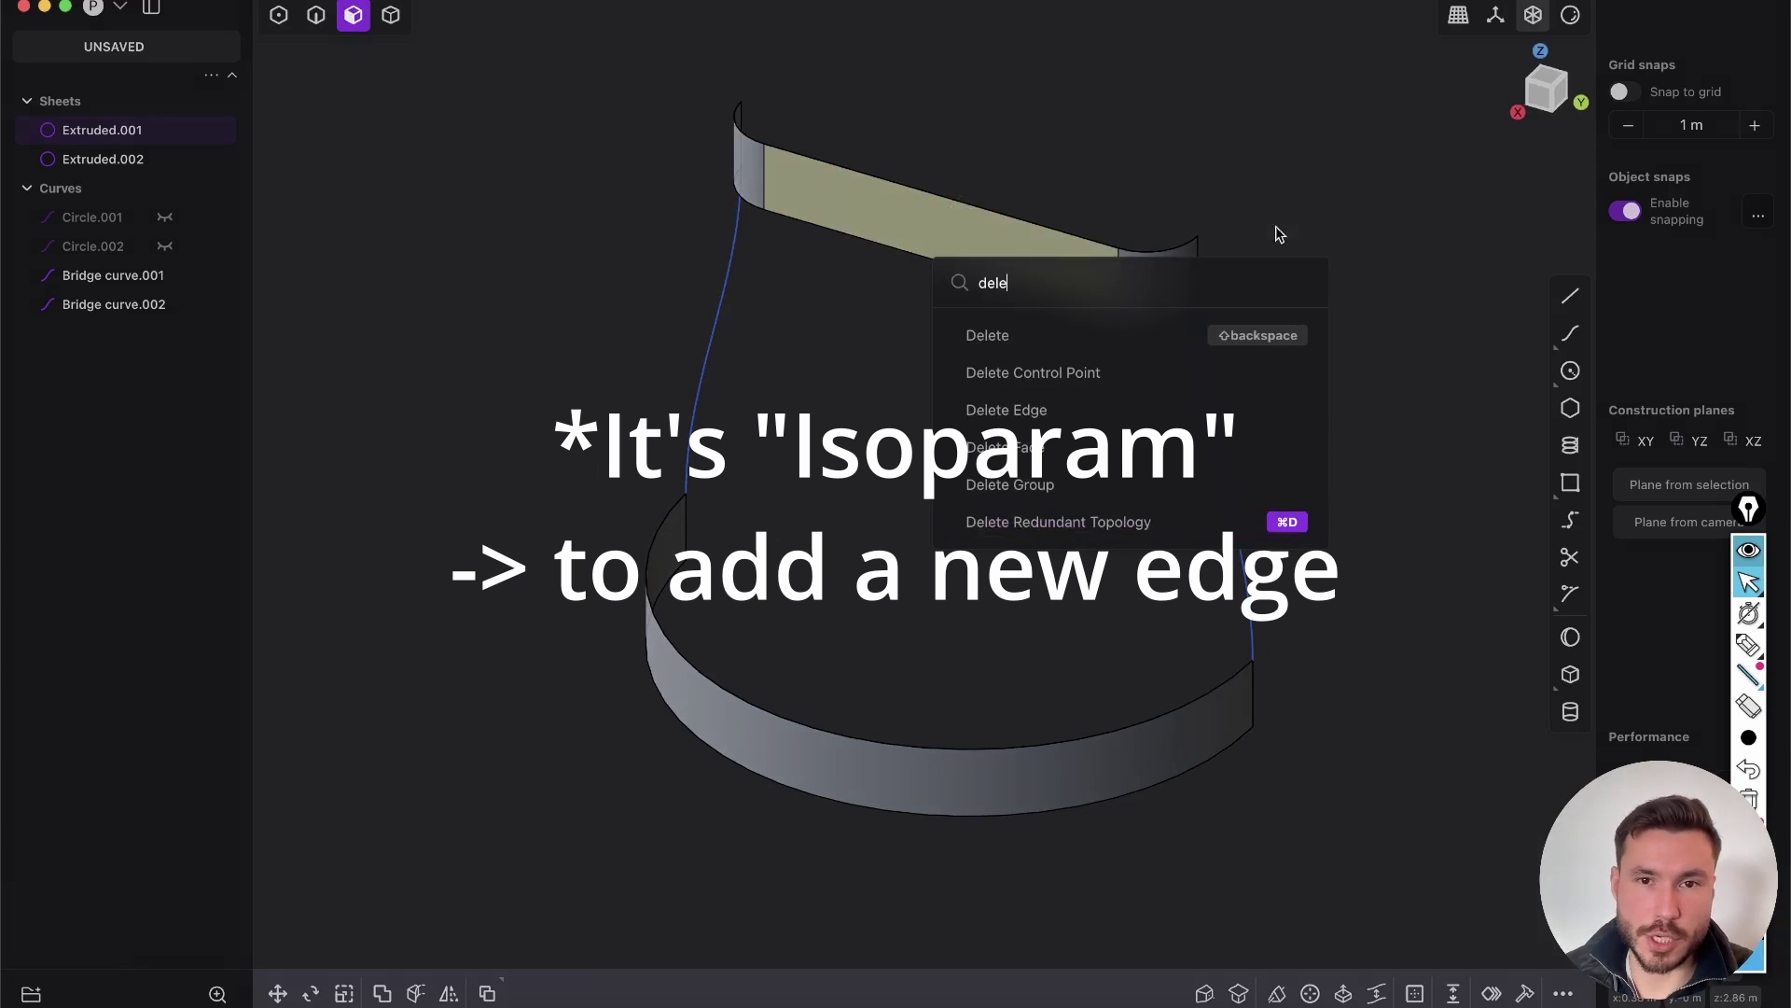
pyautogui.press('Escape')
pyautogui.press('super+d')
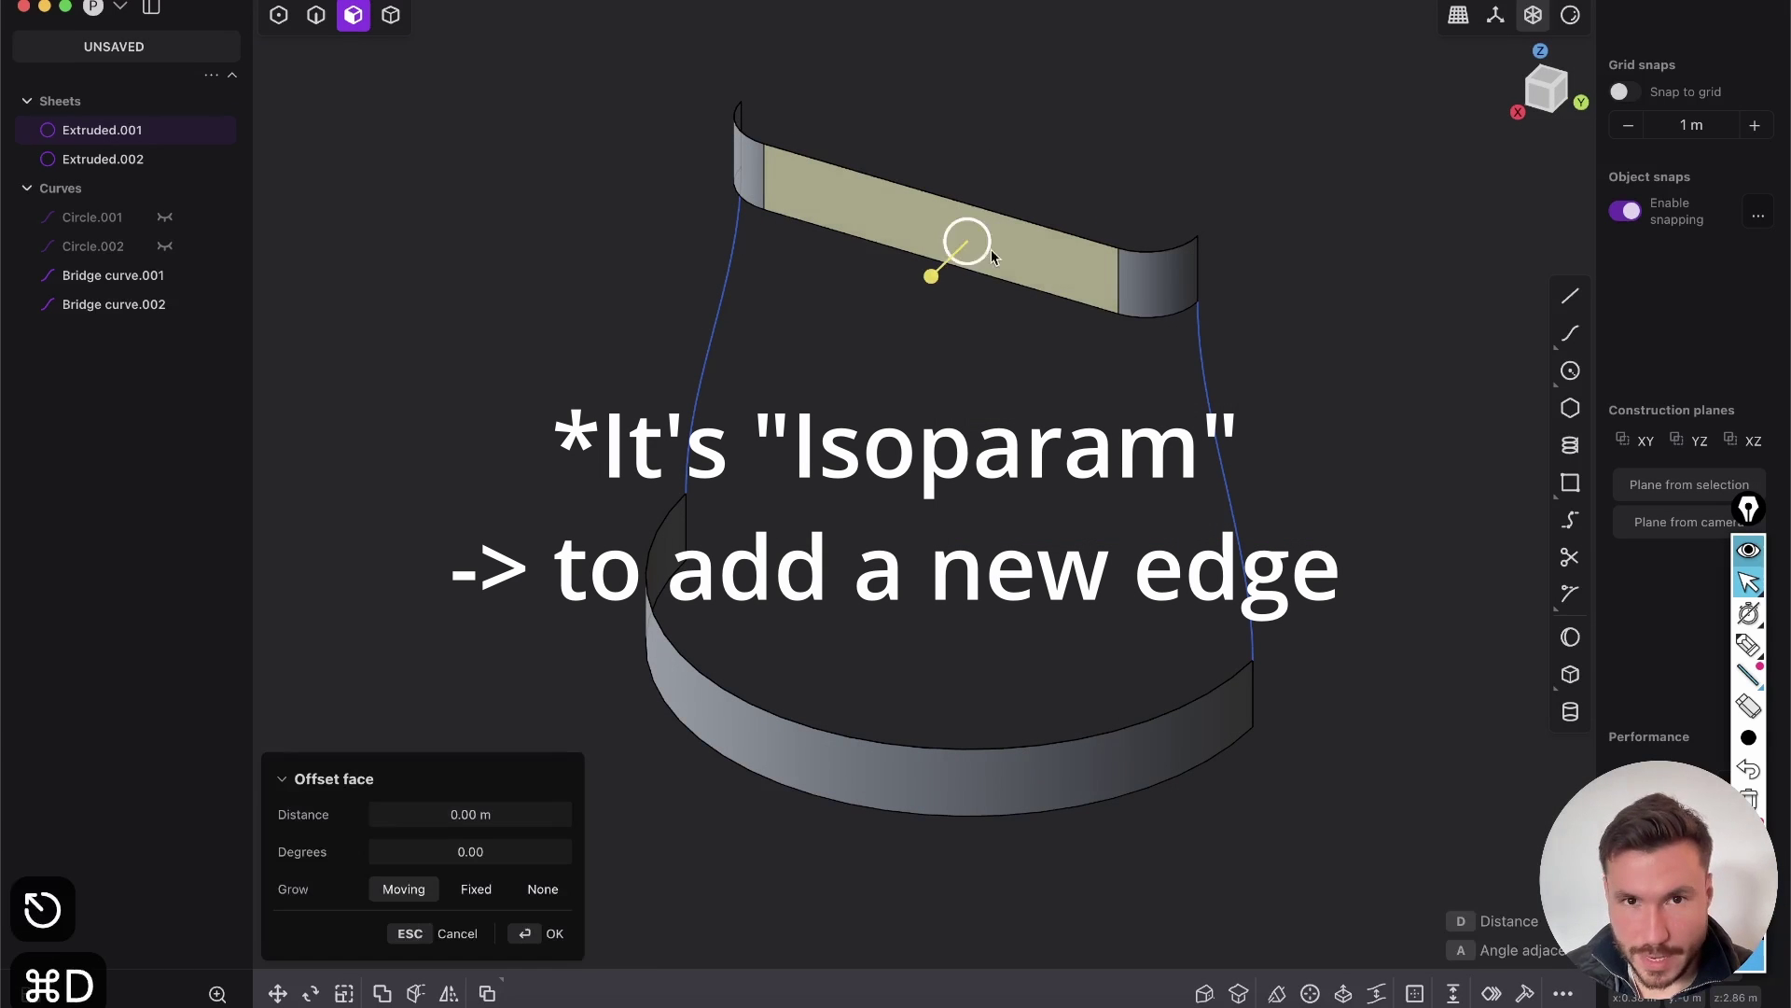
# Add a vertical Isoparam edge at the midpoint of the upper sheet's flat middle face
pyautogui.click(919, 227)
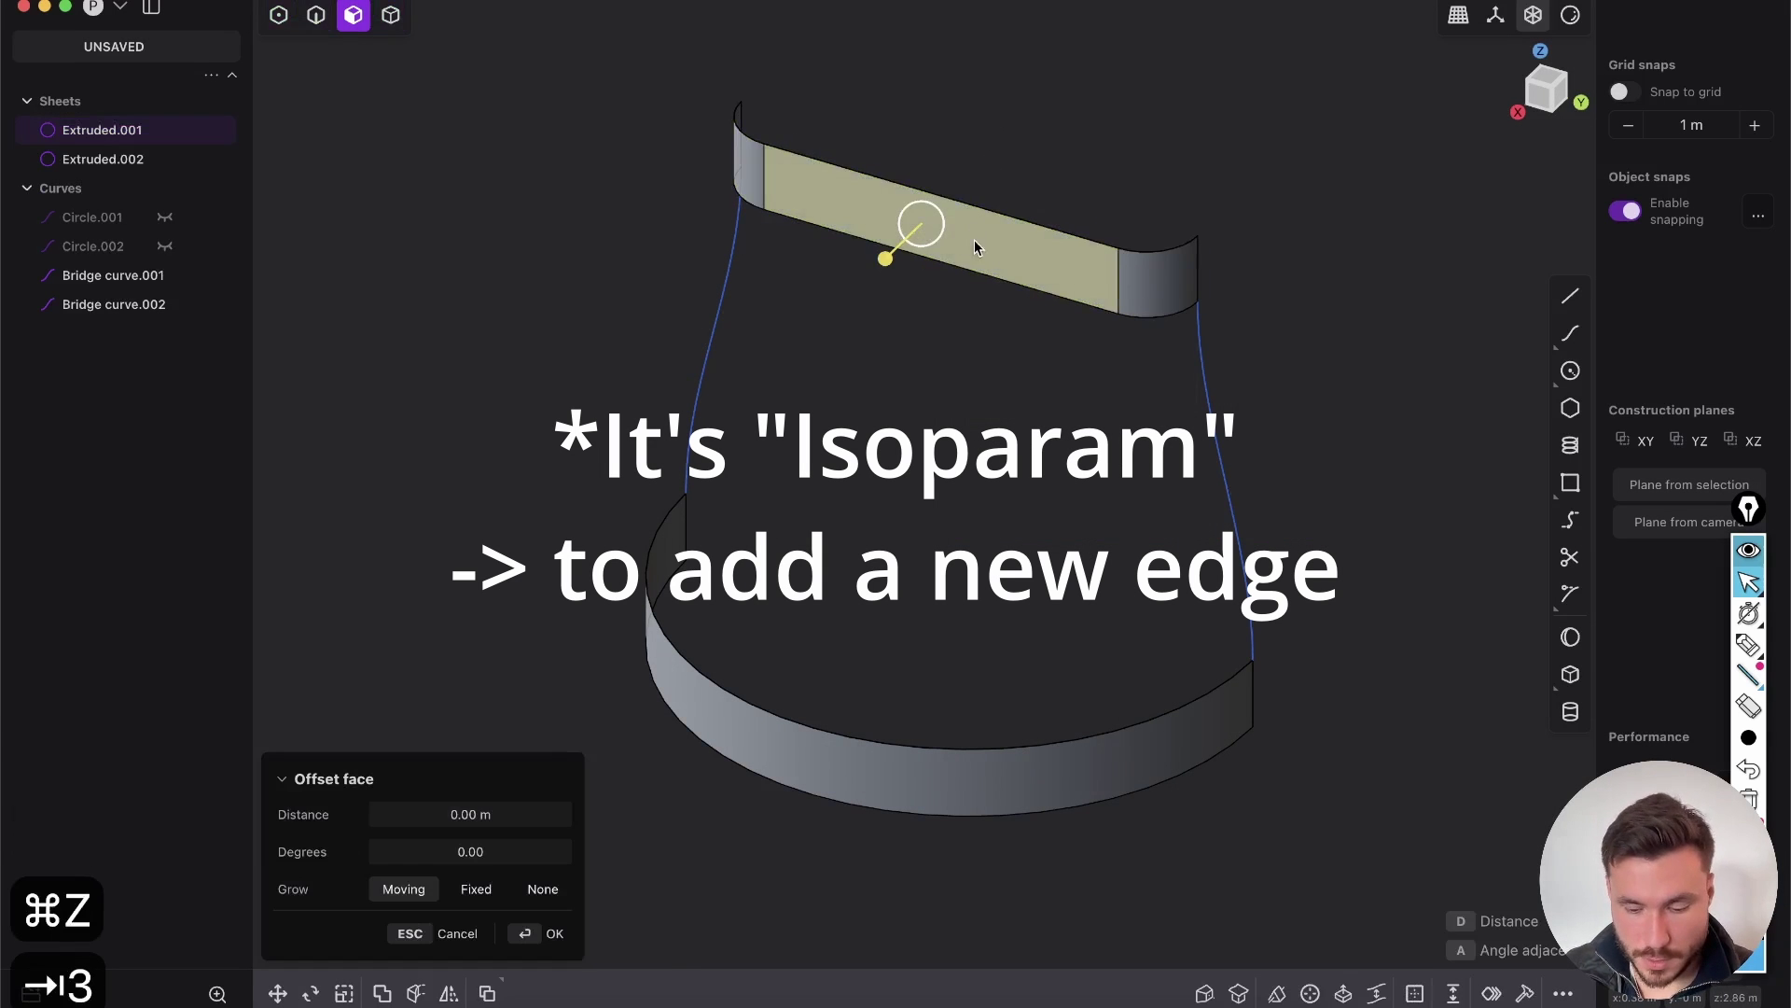
pyautogui.press('super+r')
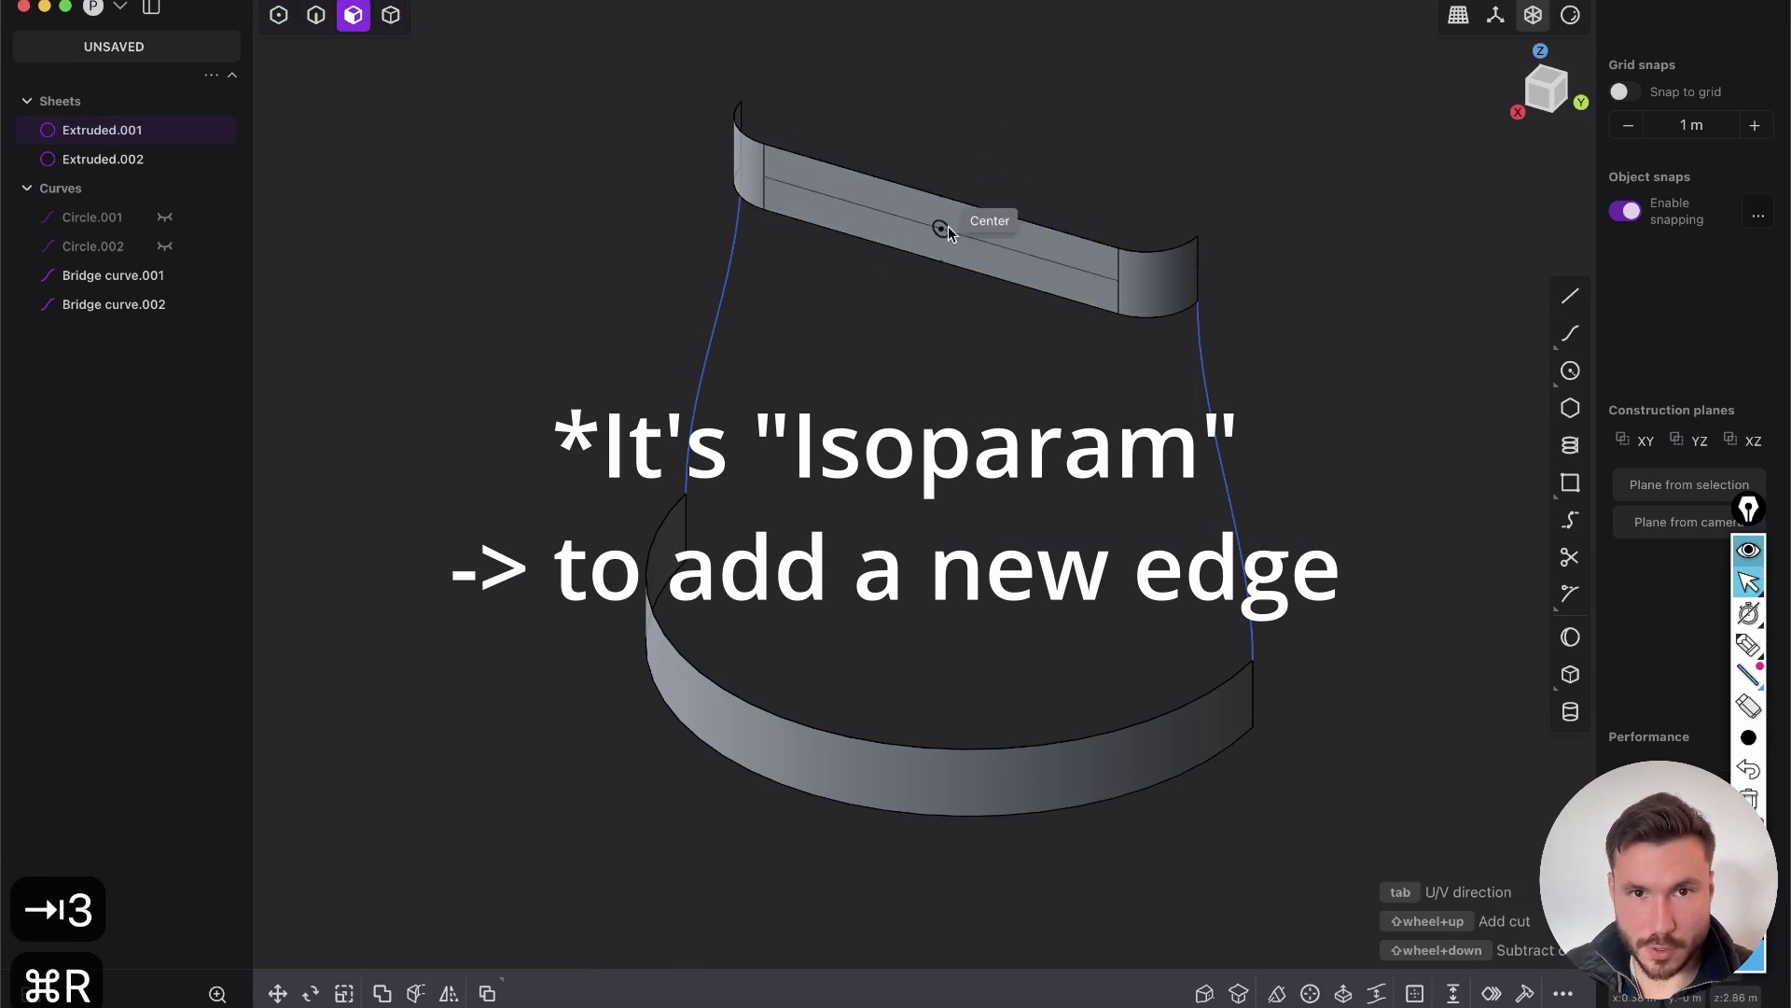
pyautogui.press('Tab')
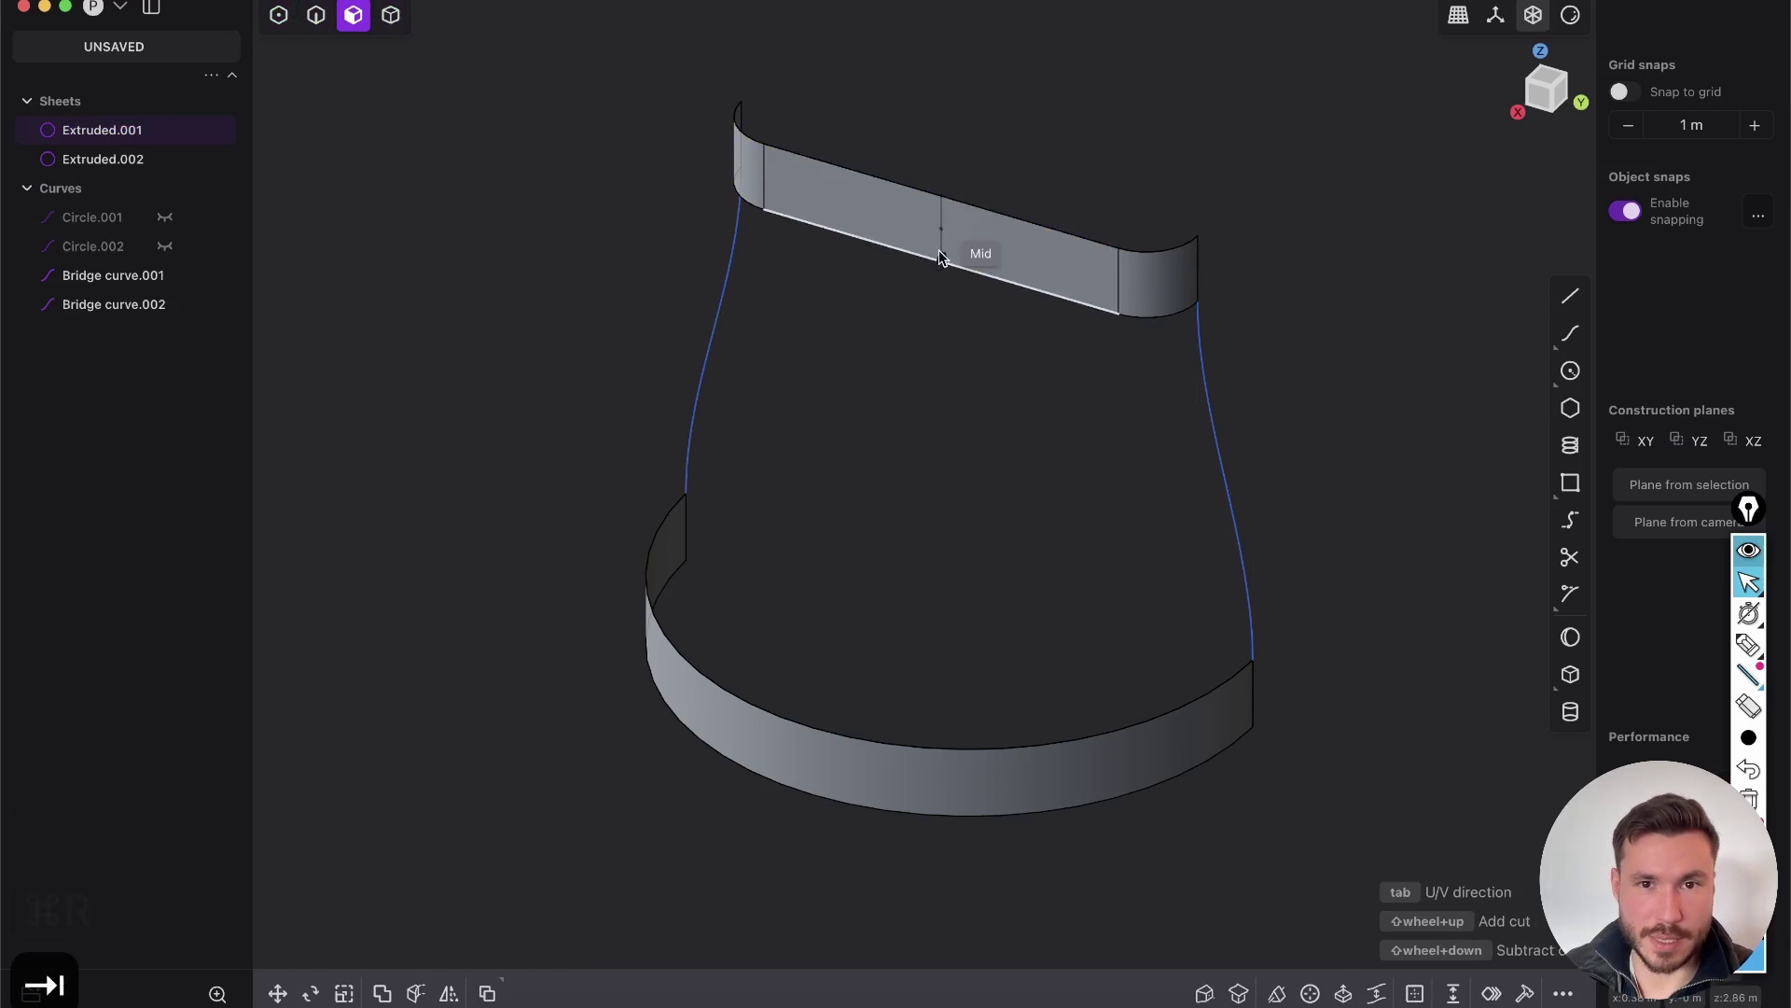
pyautogui.click(940, 257)
# Add a vertical Isoparam edge at the midpoint of the lower half-circle sheet
pyautogui.moveTo(939, 231); pyautogui.dragTo(836, 719, button='middle')
pyautogui.click(836, 763)
pyautogui.press('o')
pyautogui.press('super+r')
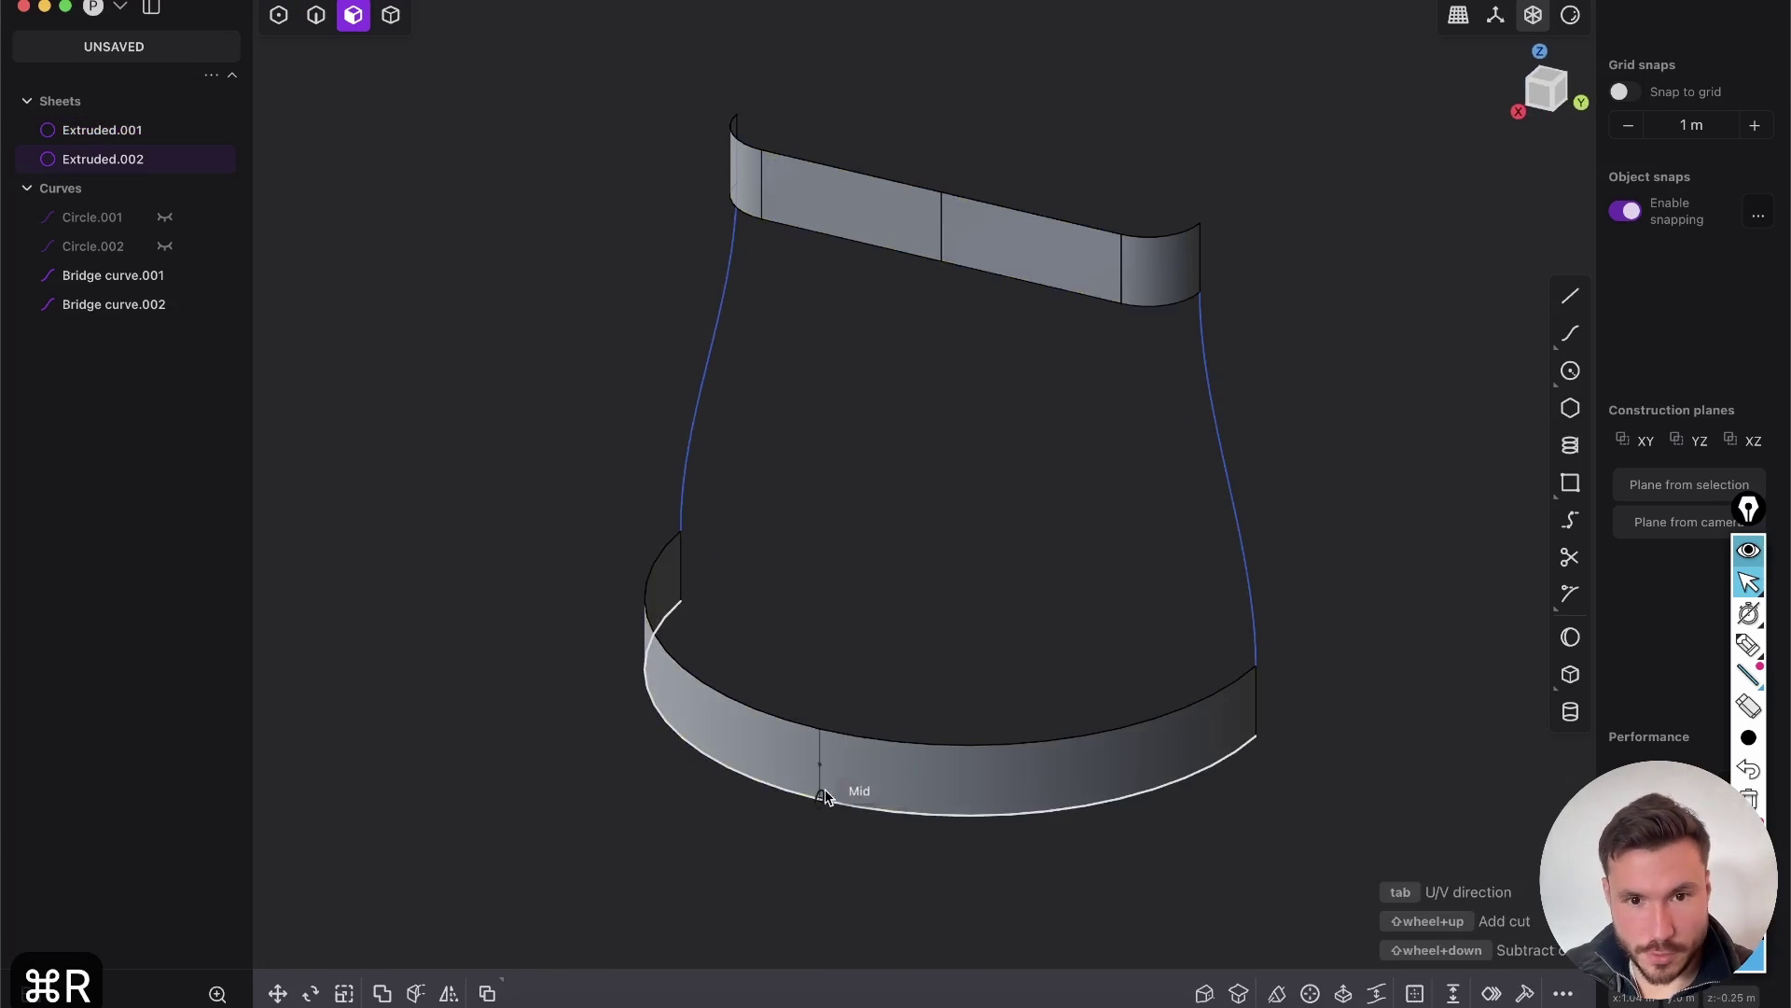
pyautogui.click(821, 774)
pyautogui.click(956, 401)
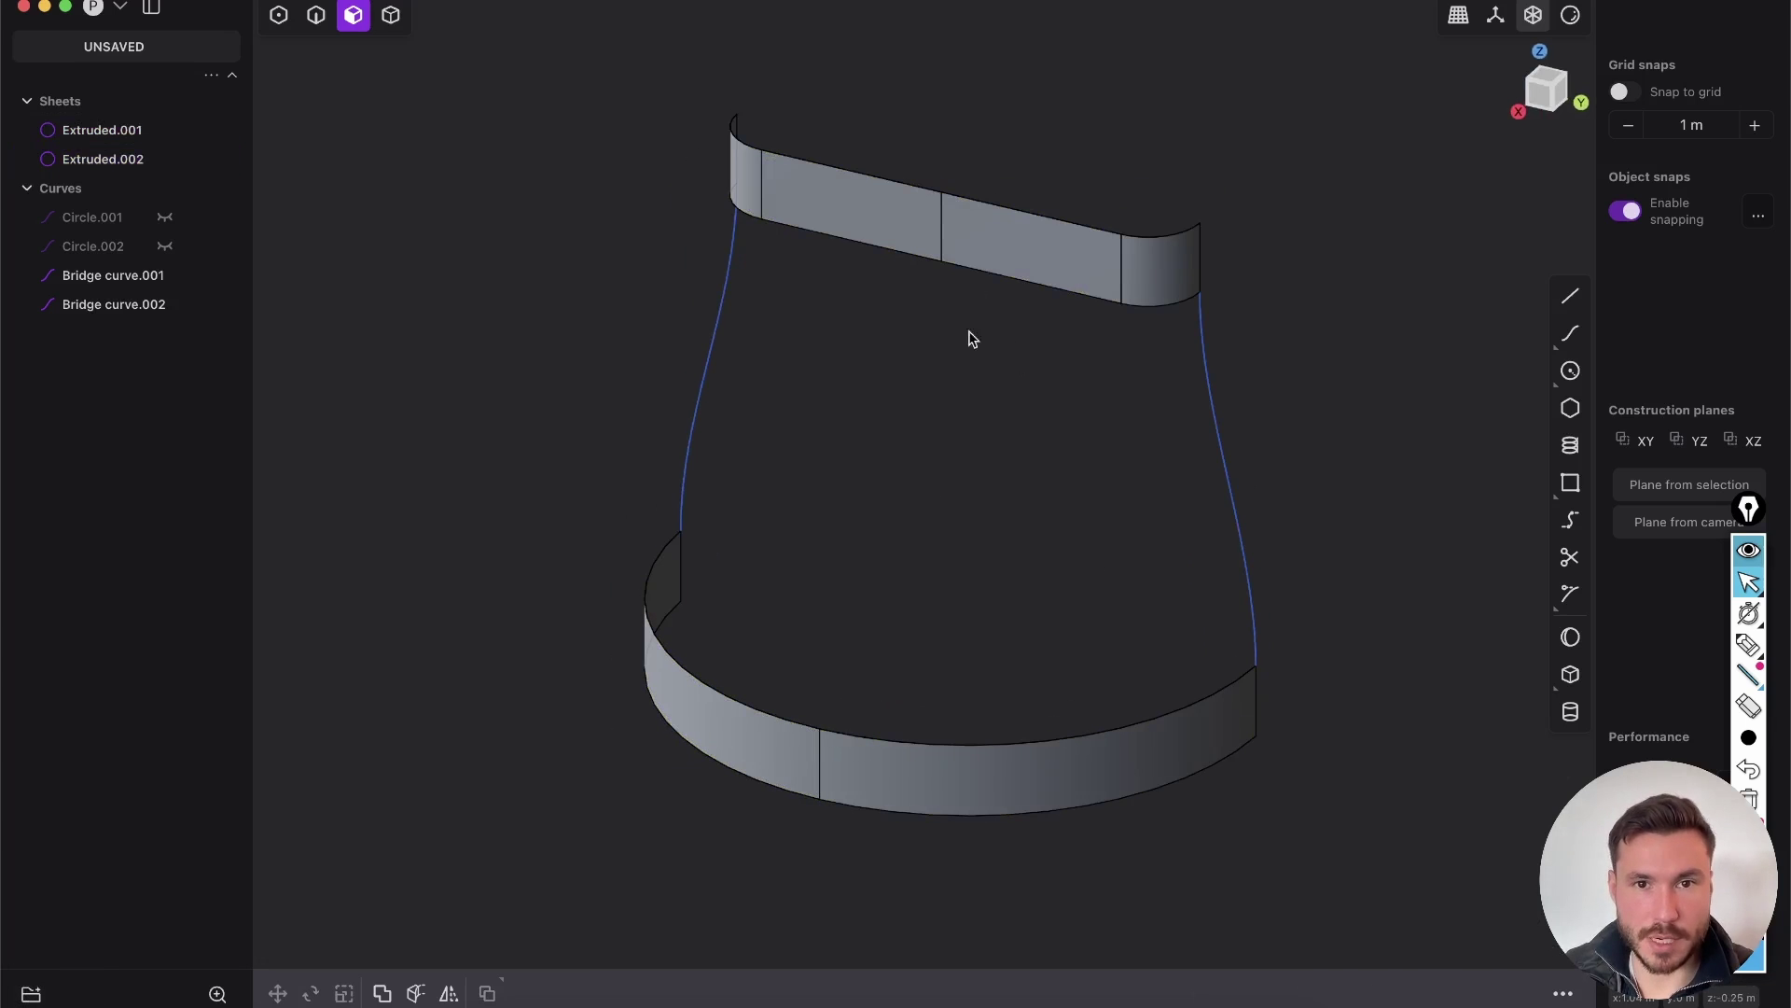
# Bridge the midpoint isoparam edges of the upper and lower sheets with a curve using G1 start and end curvature
pyautogui.press('2')
pyautogui.click(941, 244)
pyautogui.keyDown('shift'); pyautogui.click(820, 763); pyautogui.keyUp('shift')
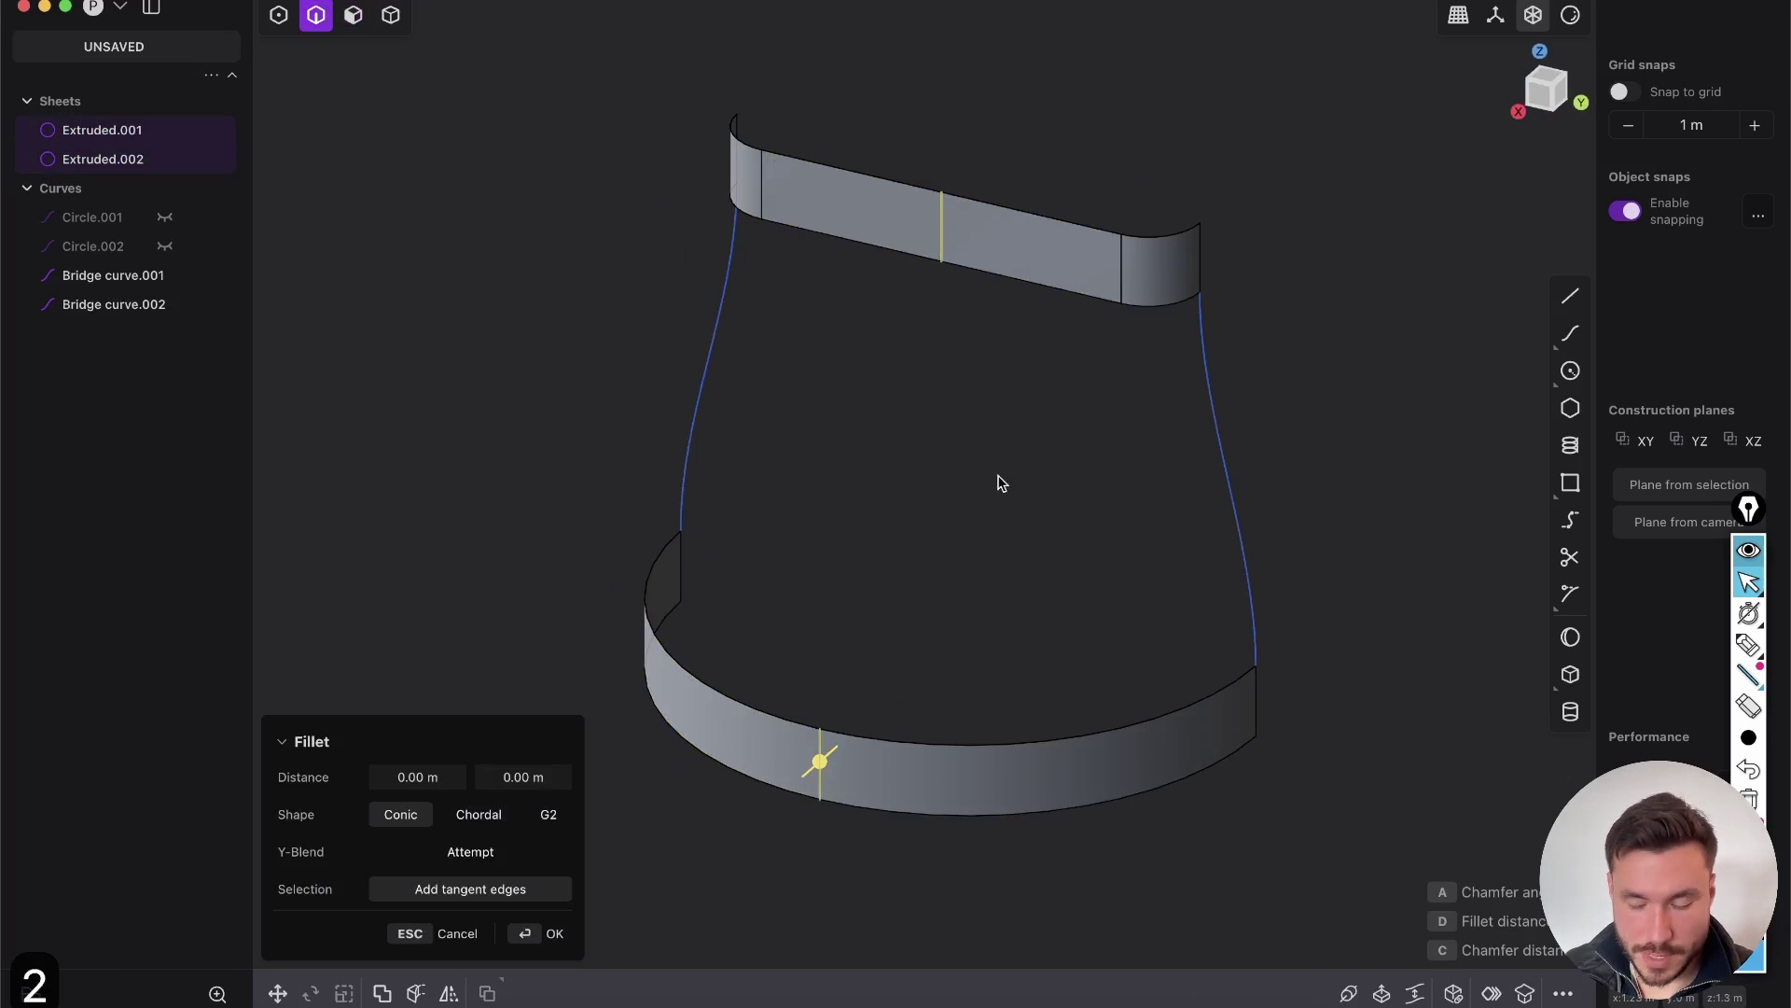
pyautogui.hotkey('shift', 'b')
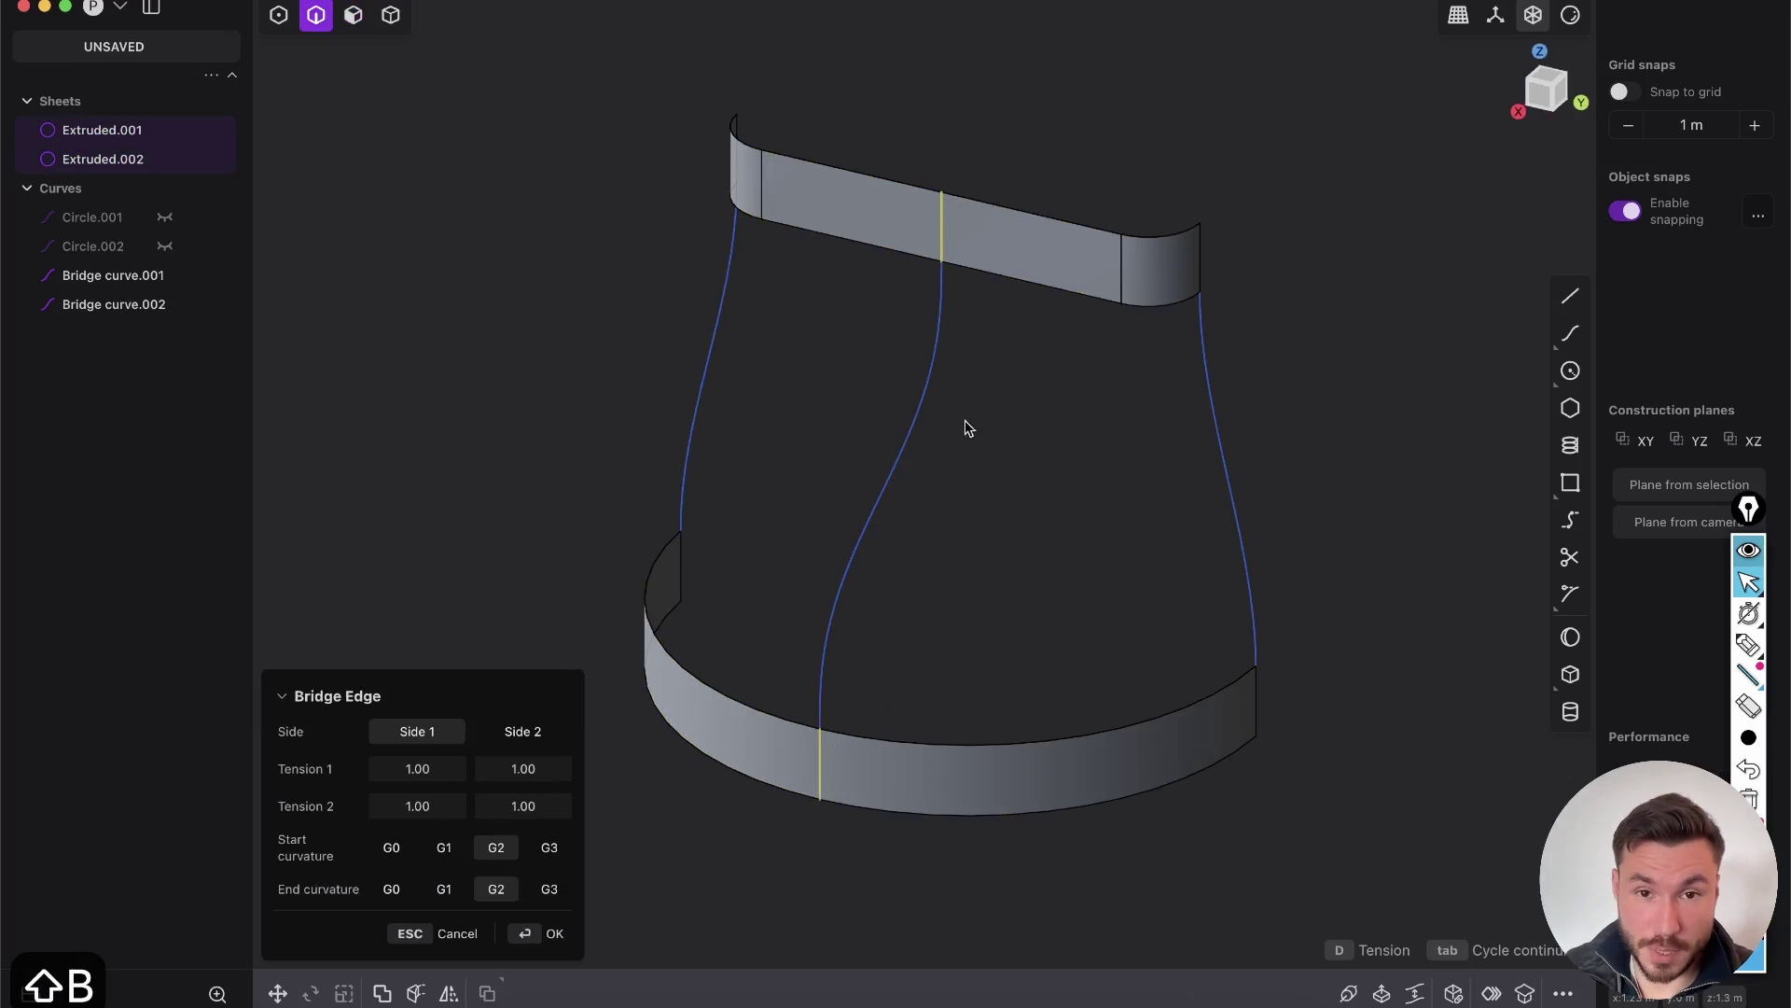
pyautogui.moveTo(889, 287); pyautogui.dragTo(1147, 200, button='middle')
pyautogui.click(444, 847)
pyautogui.click(444, 889)
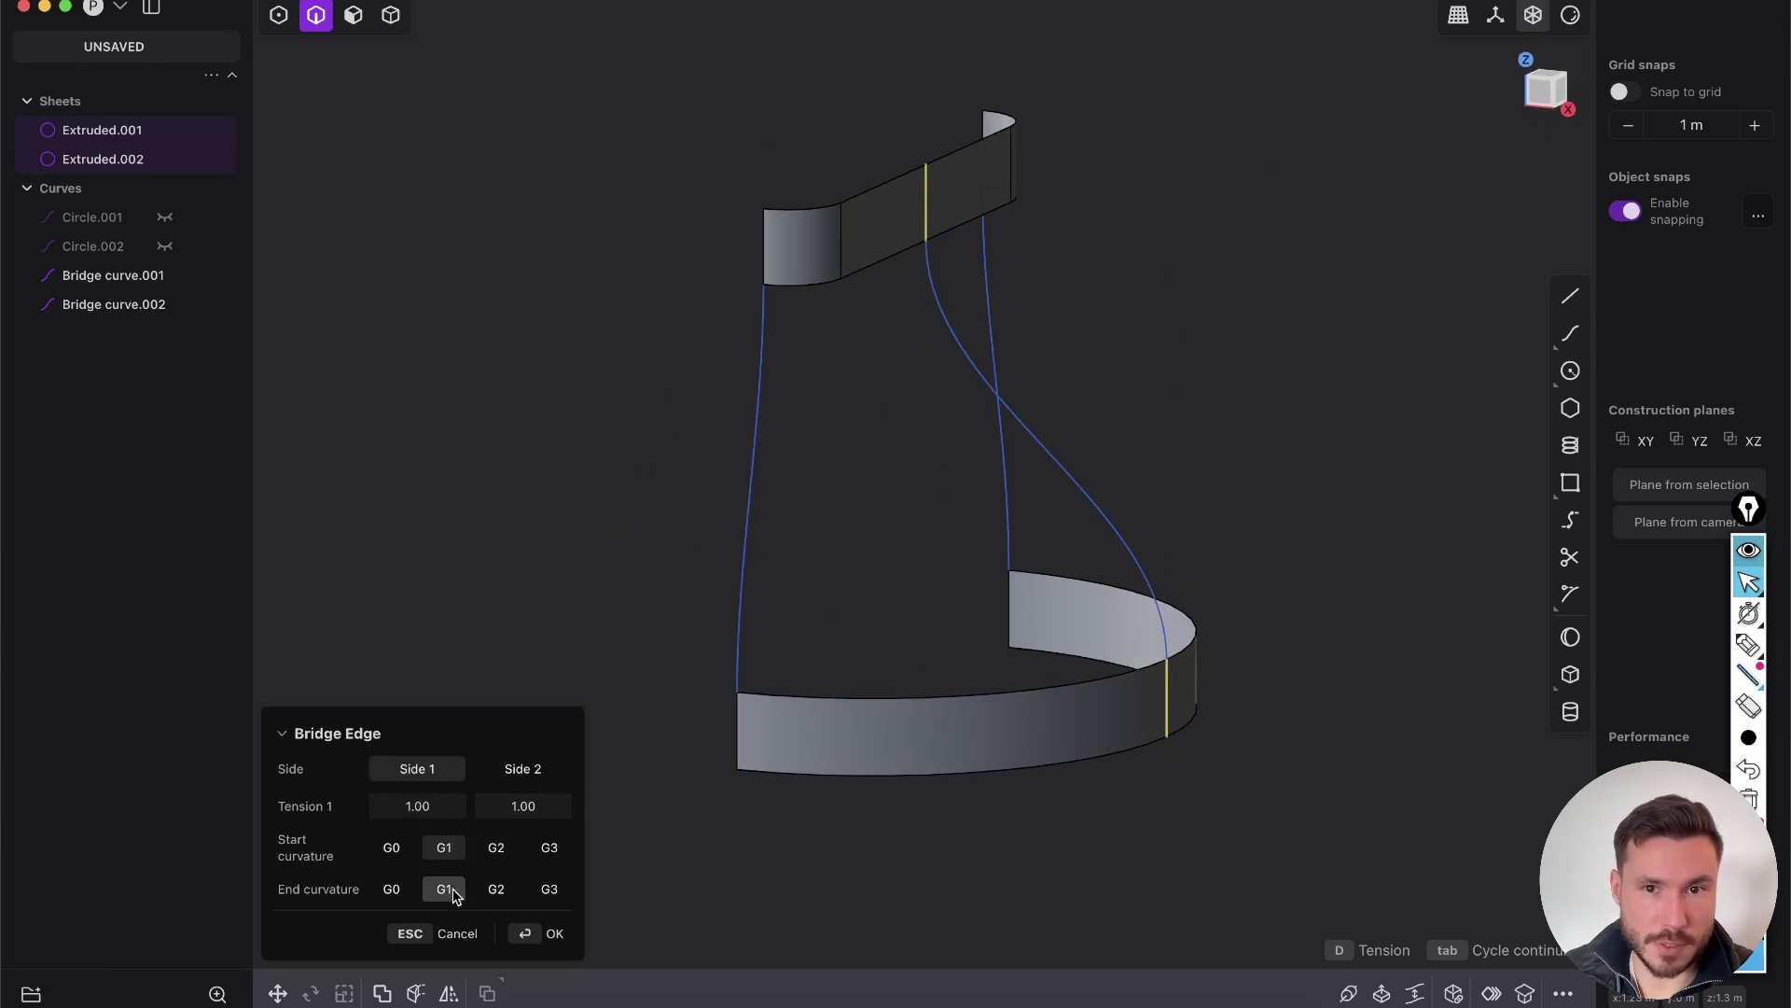
pyautogui.click(1543, 97)
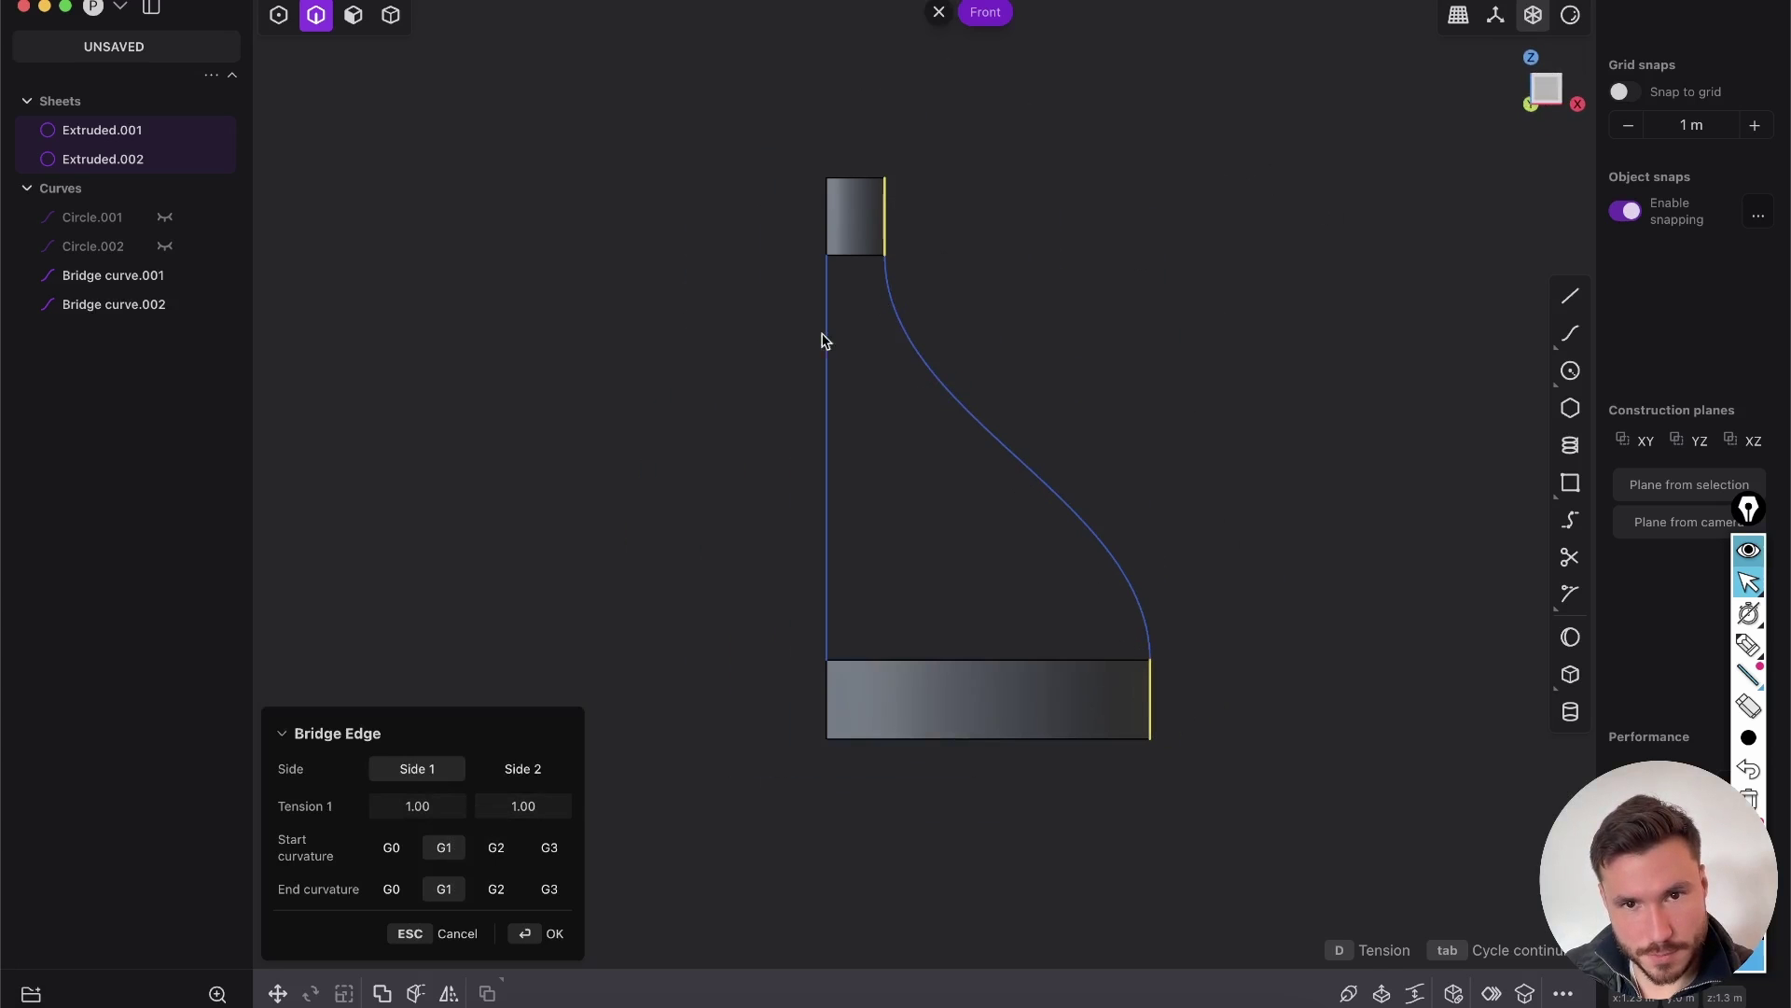
pyautogui.click(548, 936)
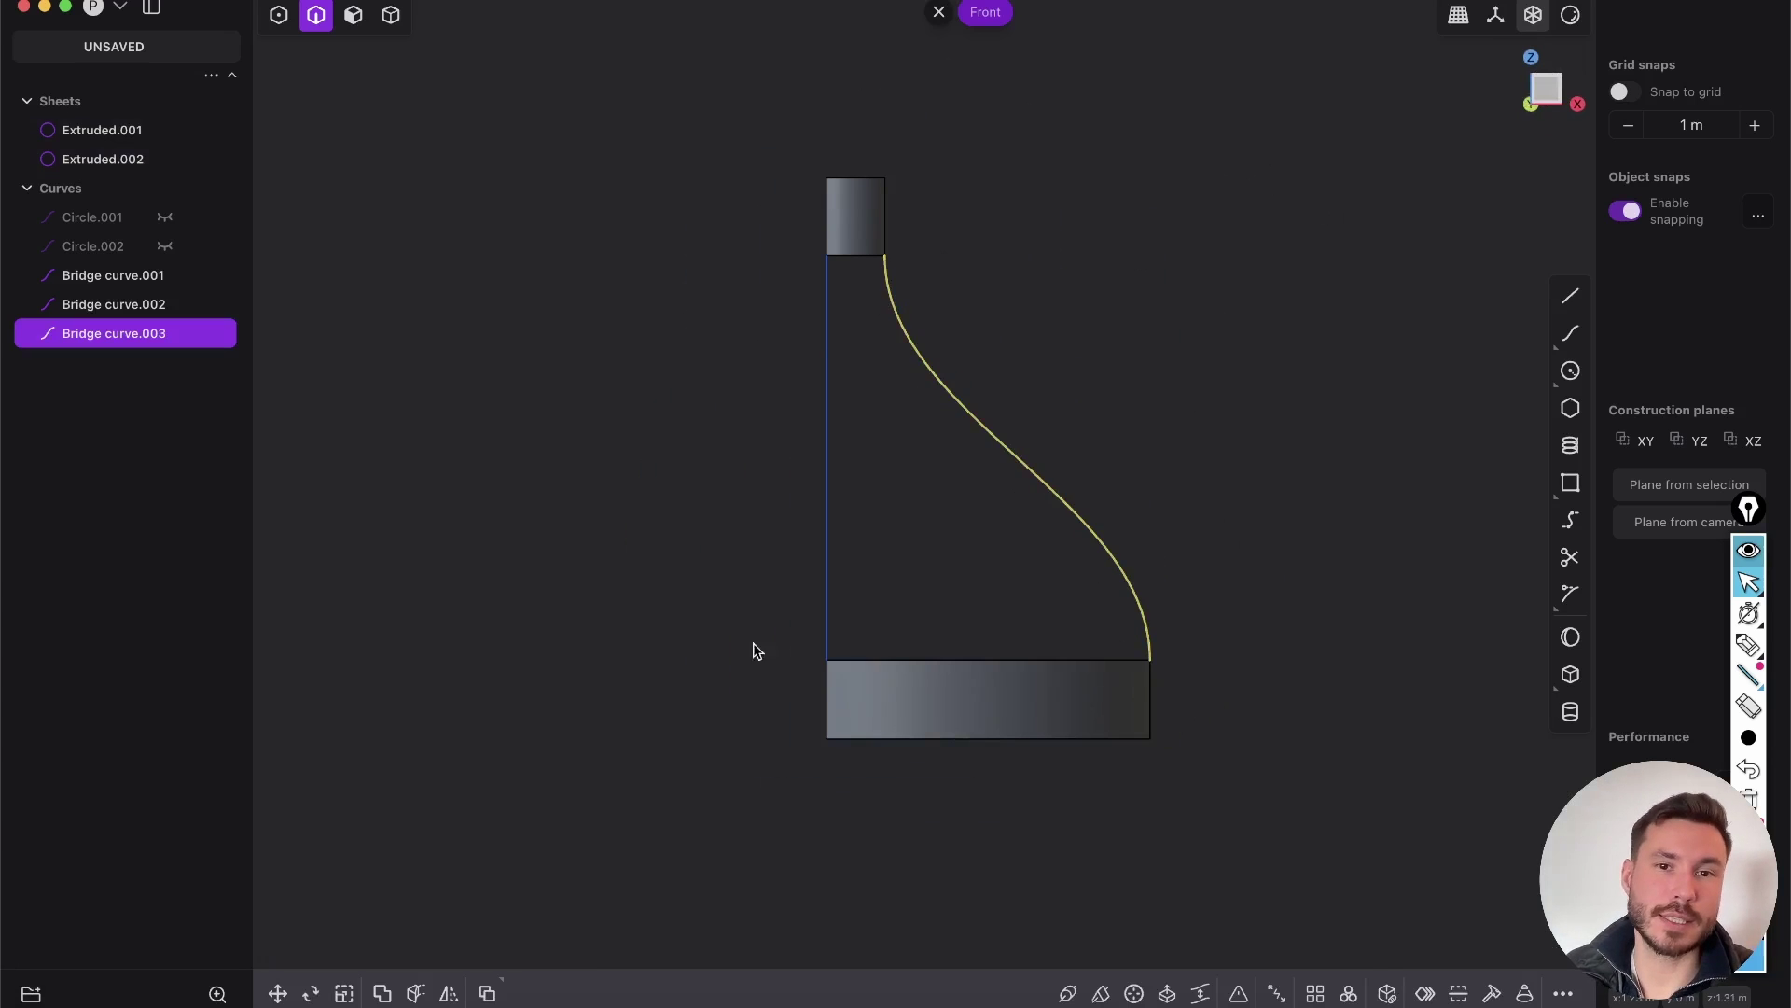
pyautogui.moveTo(918, 254); pyautogui.dragTo(700, 360, button='middle')
pyautogui.click(944, 430)
pyautogui.moveTo(948, 438); pyautogui.dragTo(1019, 398, button='middle')
pyautogui.moveTo(756, 382); pyautogui.dragTo(737, 467, button='middle')
pyautogui.click(712, 509)
pyautogui.keyDown('shift'); pyautogui.click(980, 448); pyautogui.keyUp('shift')
pyautogui.keyDown('shift'); pyautogui.click(1073, 398); pyautogui.keyUp('shift')
pyautogui.press('l')
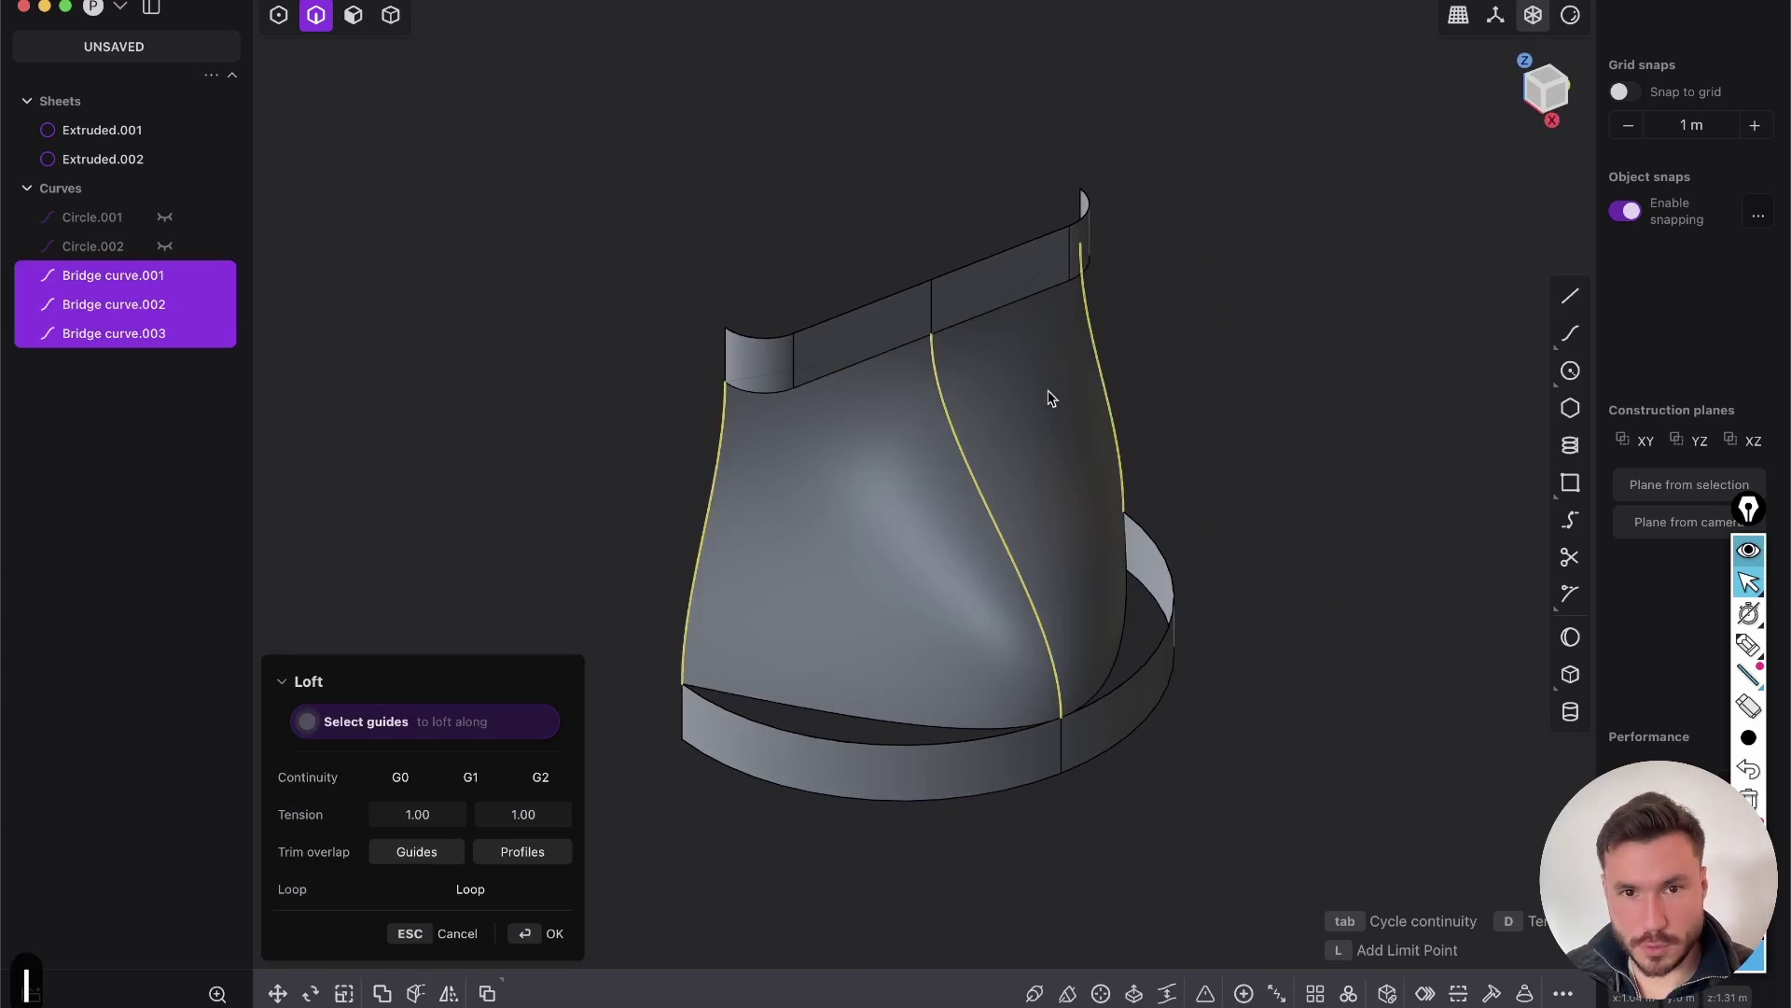
pyautogui.moveTo(1050, 391); pyautogui.dragTo(911, 186, button='middle')
pyautogui.press('Escape')
pyautogui.moveTo(948, 362); pyautogui.dragTo(804, 484, button='middle')
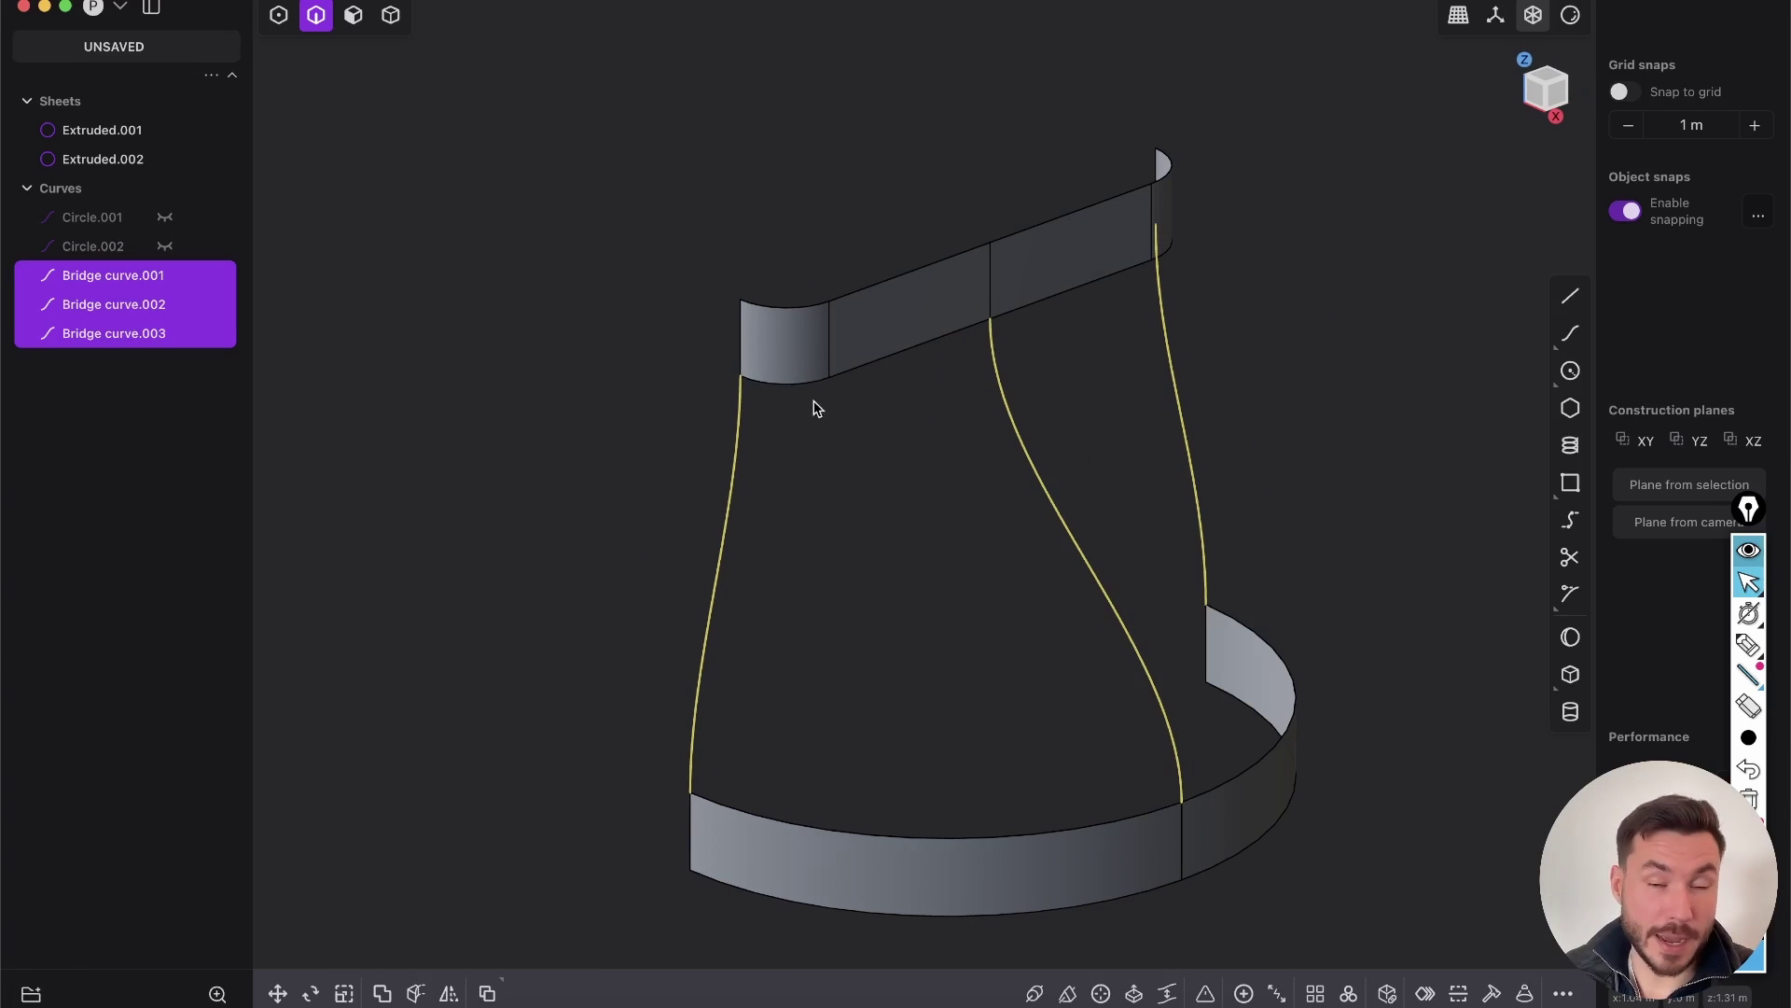
pyautogui.press('Escape')
# Extrude the two outer bridge curves into narrow side sheets, straight outward away from the half body
pyautogui.click(765, 487)
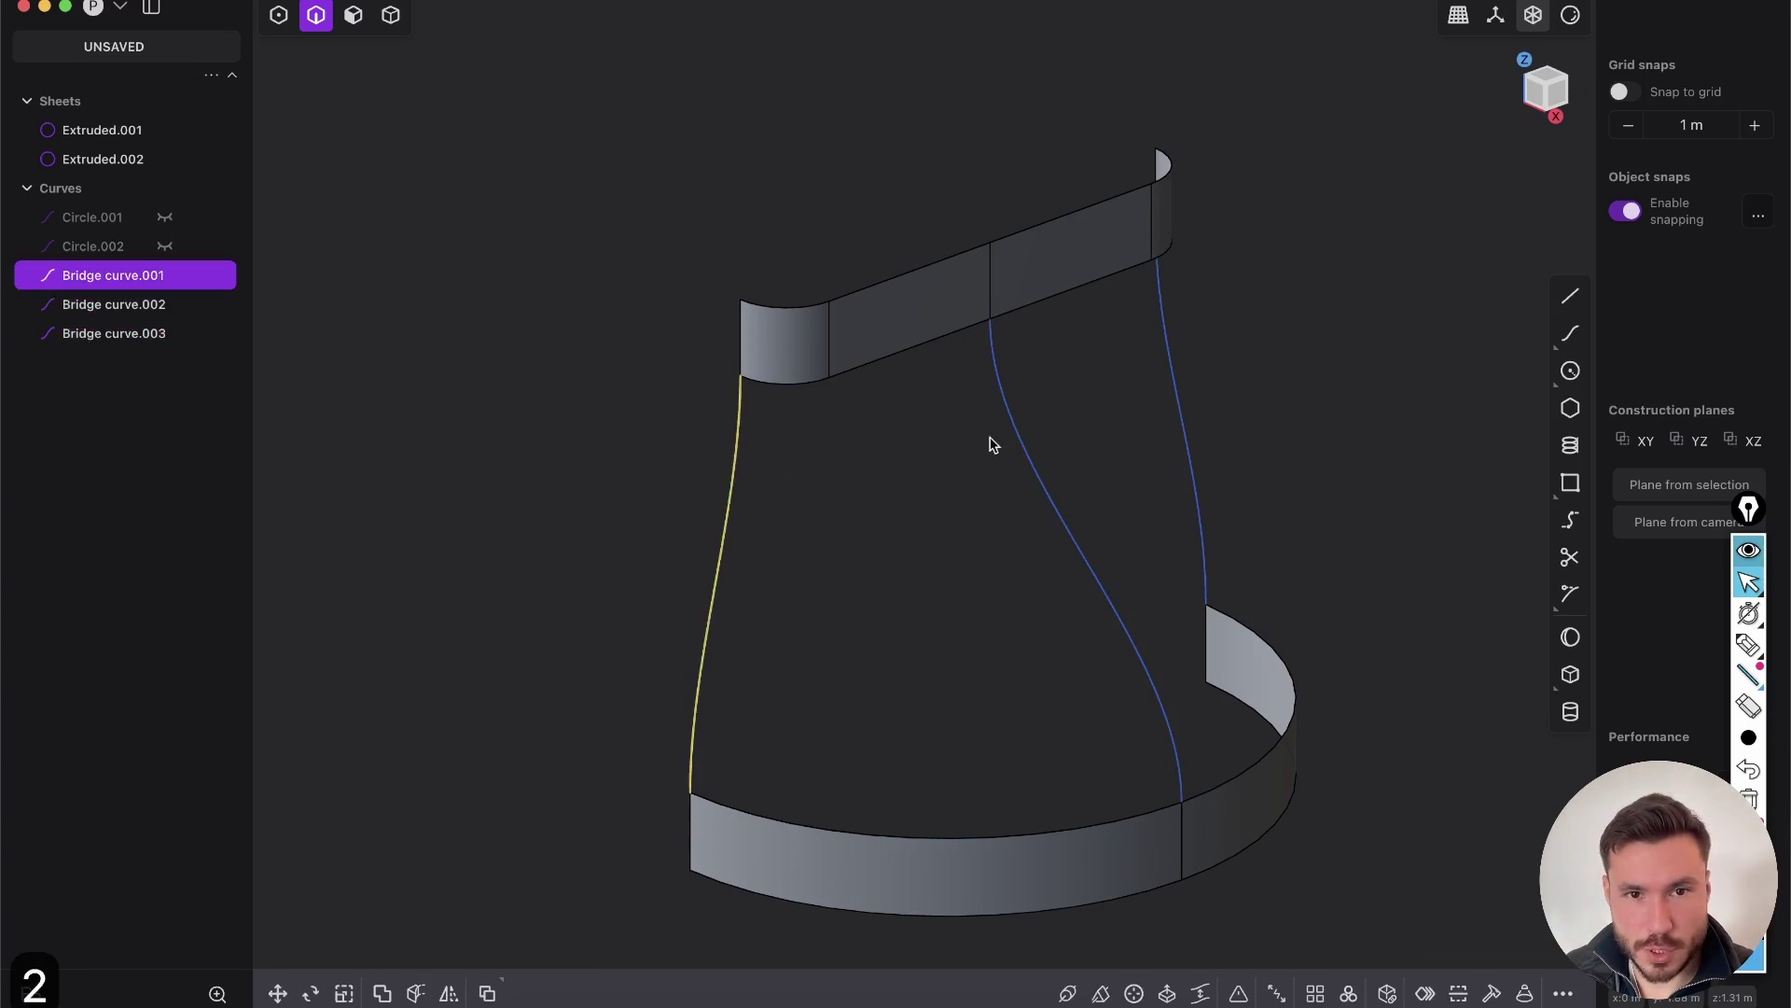
pyautogui.click(1180, 378)
pyautogui.moveTo(1181, 378); pyautogui.dragTo(982, 482, button='middle')
pyautogui.press('e')
pyautogui.moveTo(1209, 305); pyautogui.dragTo(1172, 285)
pyautogui.moveTo(1078, 352); pyautogui.dragTo(1018, 253, button='middle')
pyautogui.click(556, 936)
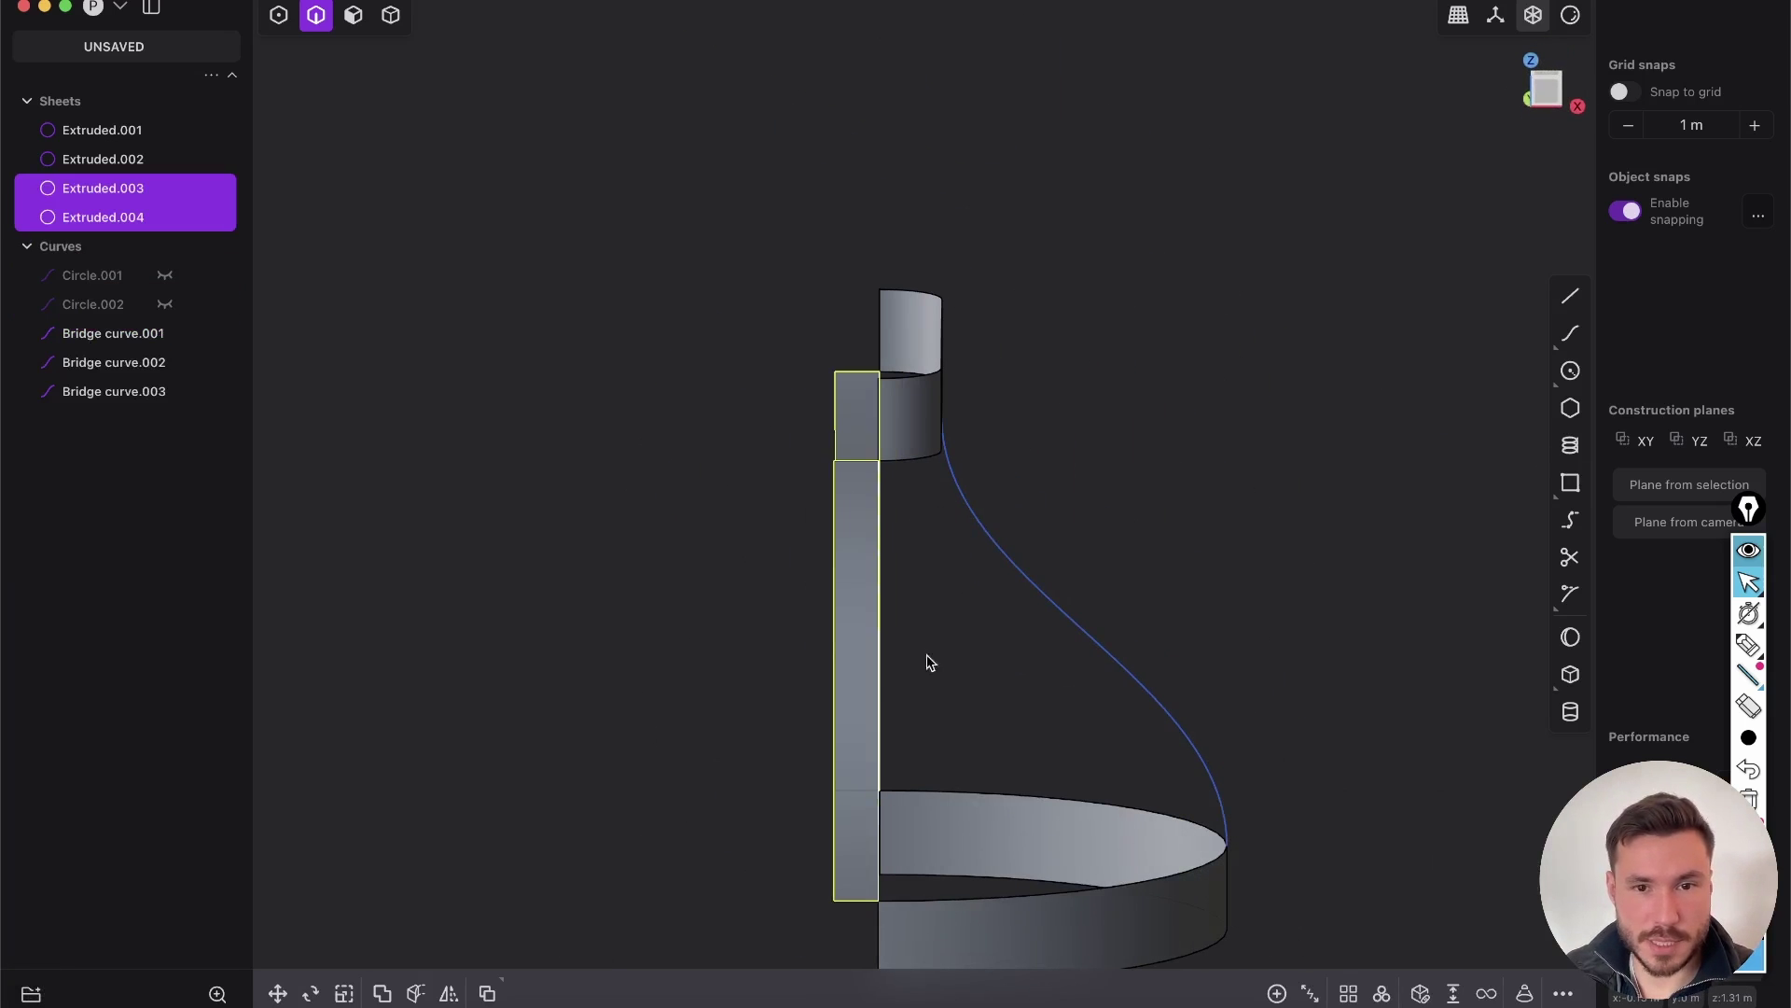
pyautogui.moveTo(927, 660); pyautogui.dragTo(827, 710, button='middle')
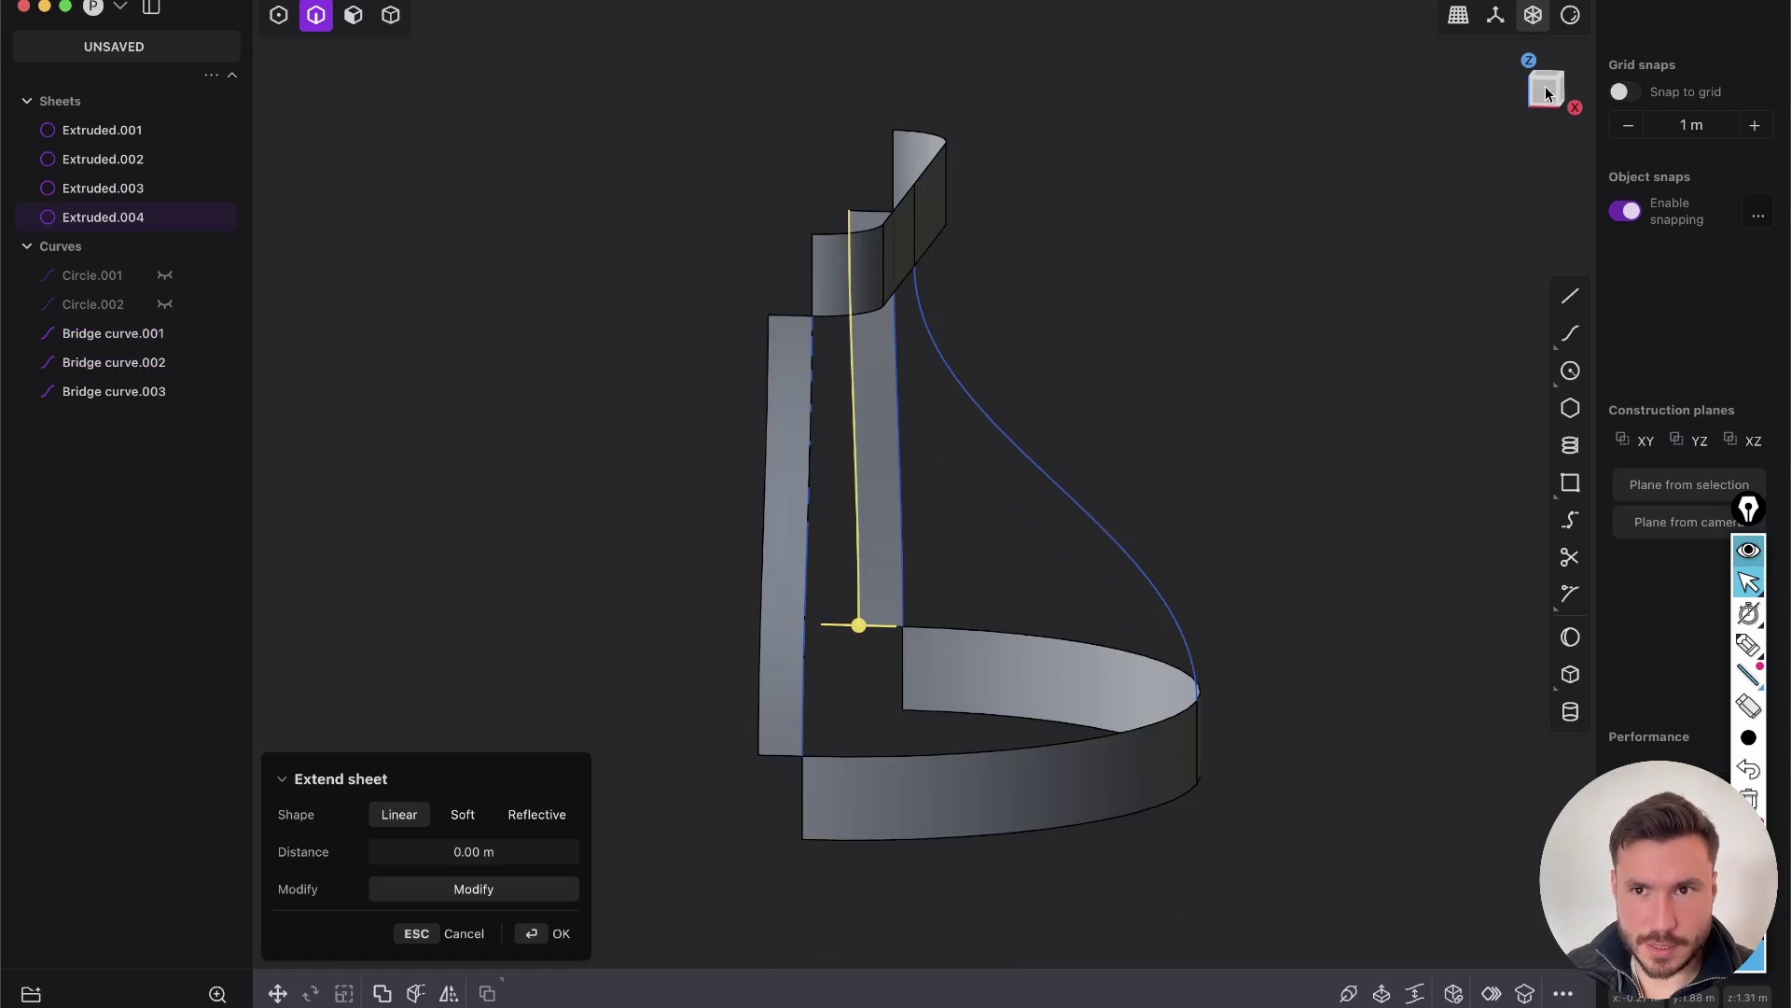
pyautogui.click(1545, 85)
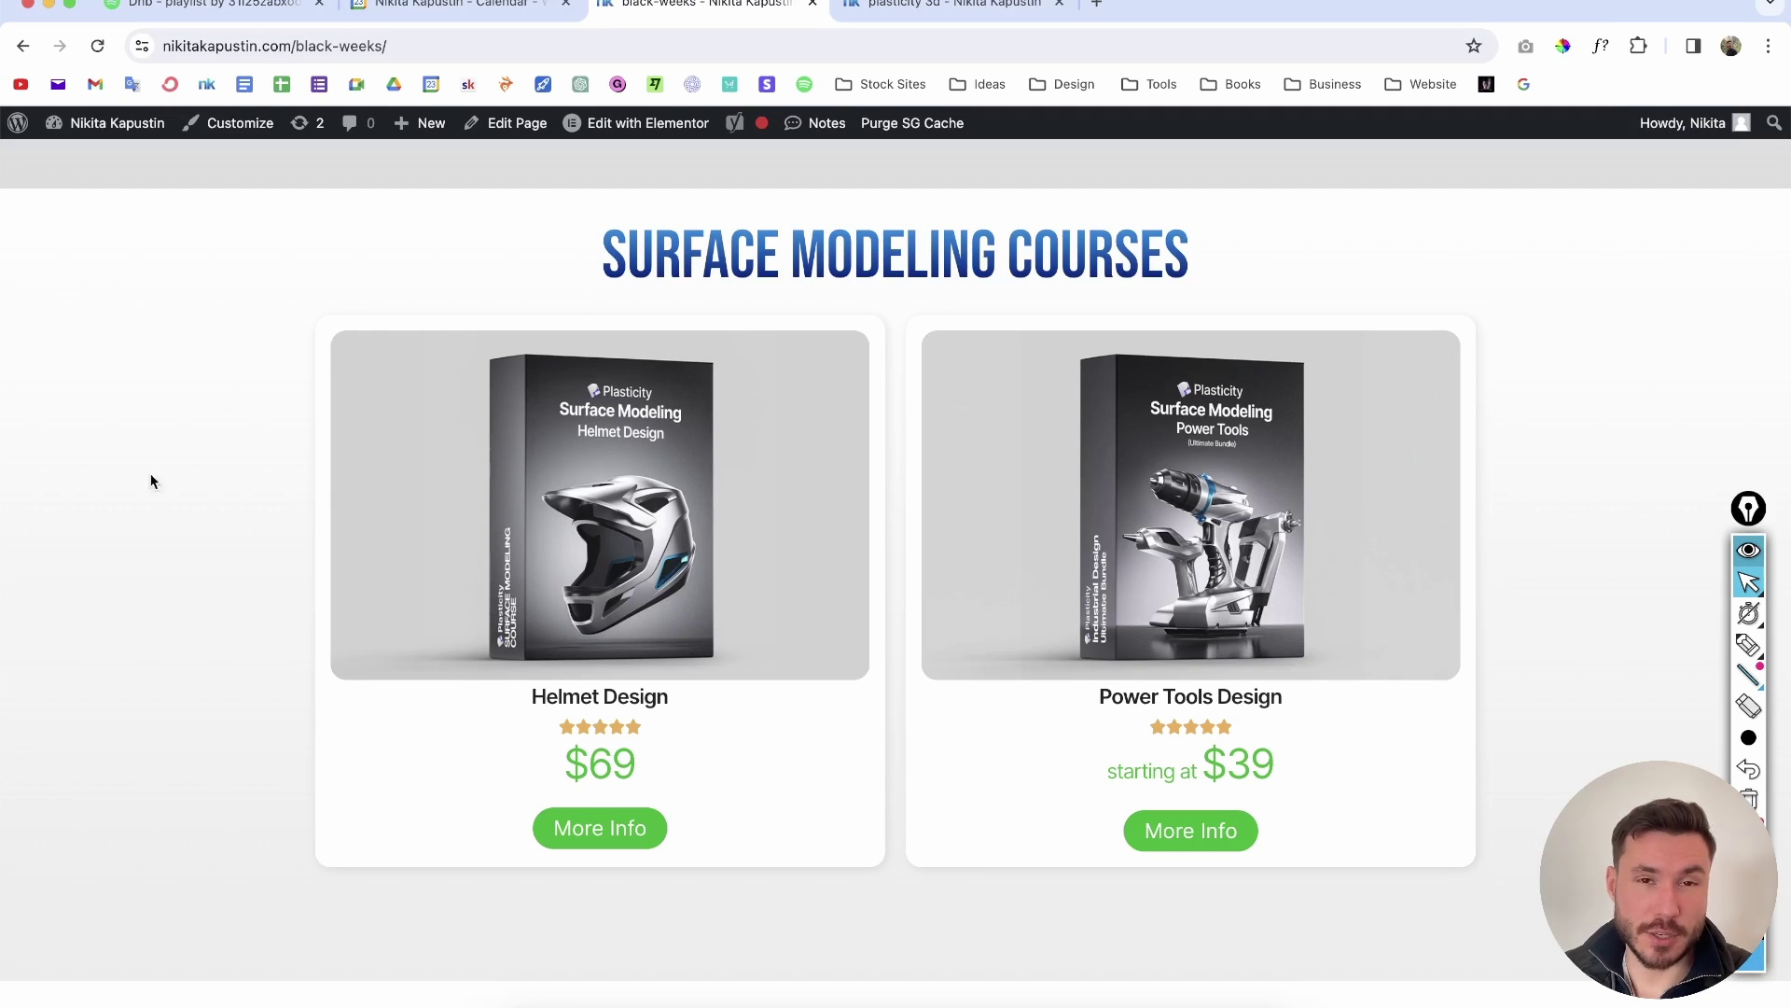
pyautogui.moveTo(545, 286); pyautogui.dragTo(1213, 243)
pyautogui.click(1235, 329)
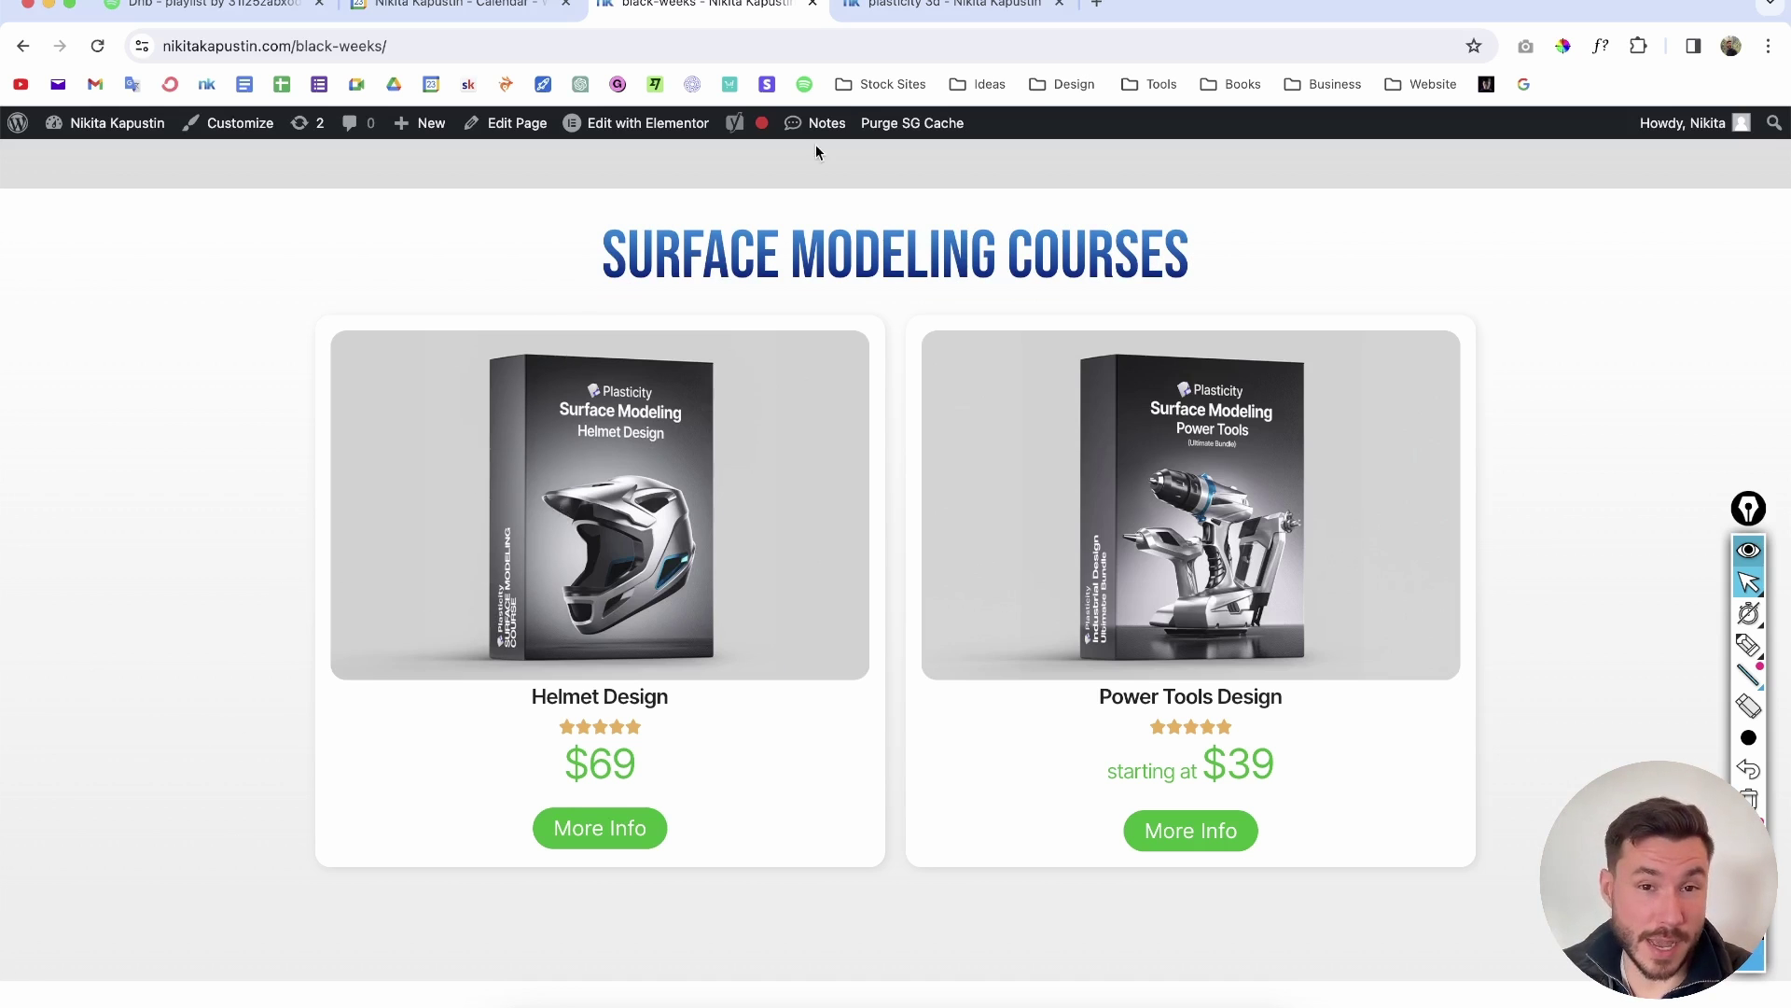
pyautogui.scroll(-7, 253, 564)
pyautogui.scroll(9, 270, 574)
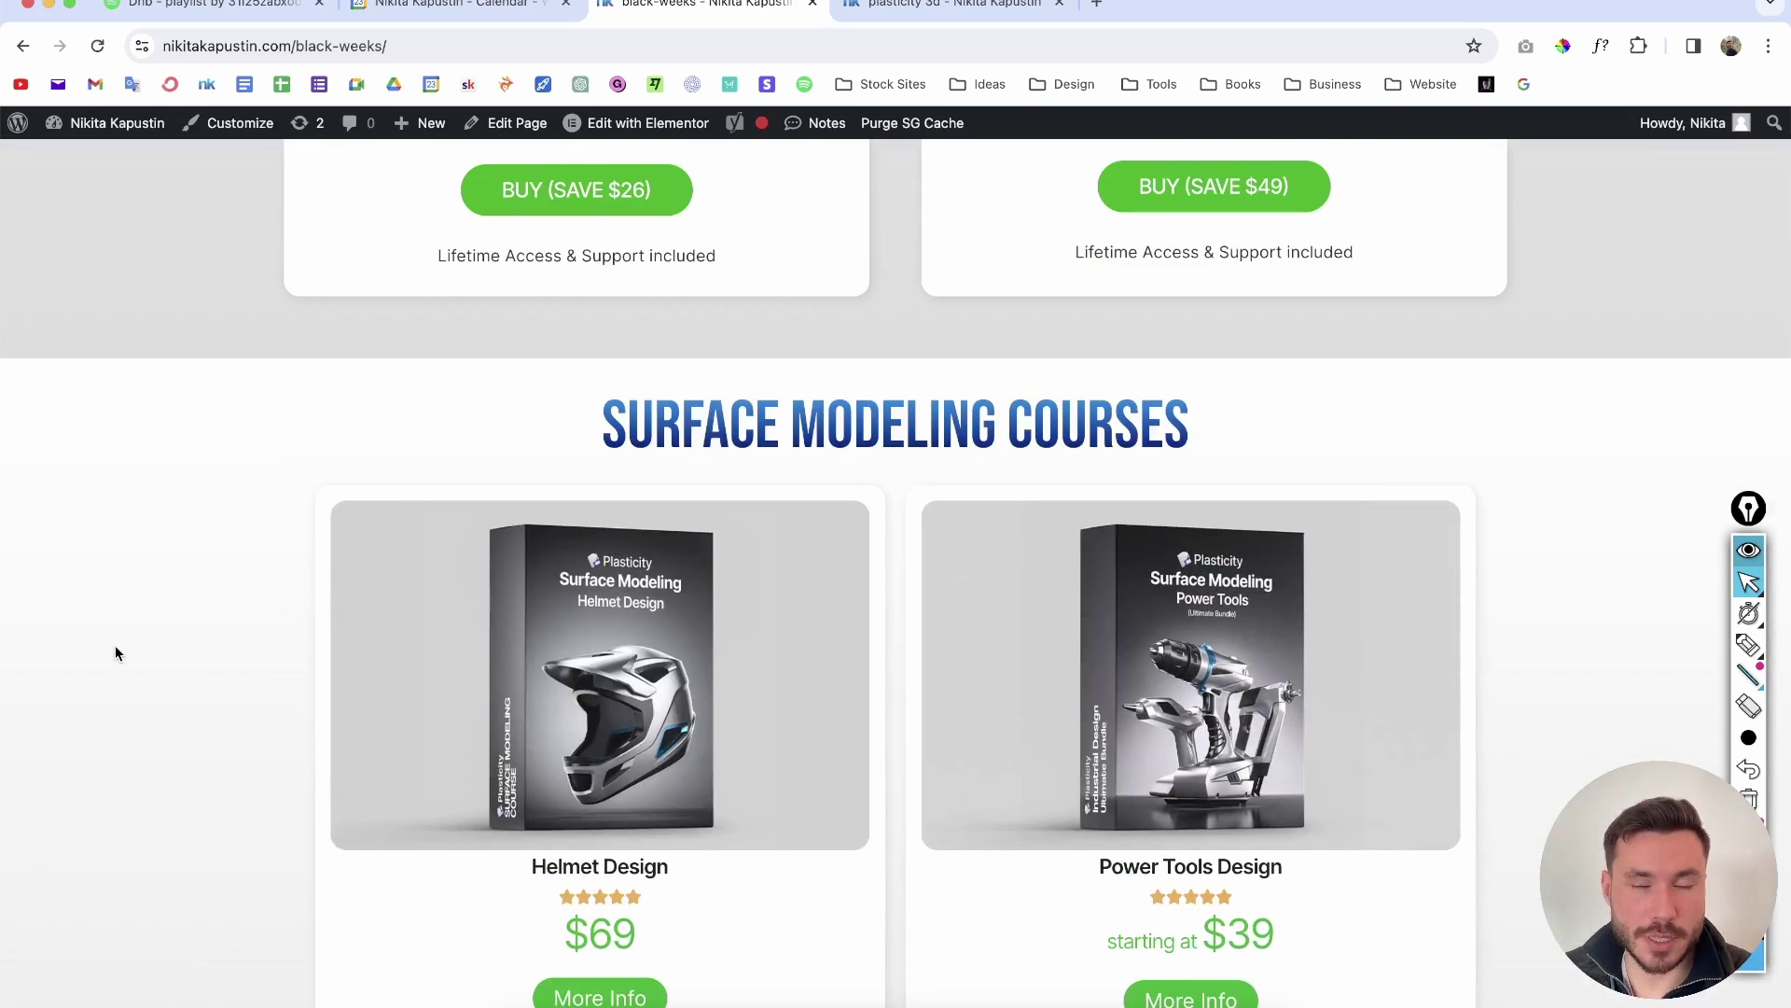
# Switch back to Plasticity and hide the two outer bridge curves along the narrow side sheets
pyautogui.press('super+Tab')
pyautogui.moveTo(836, 367); pyautogui.dragTo(678, 508, button='middle')
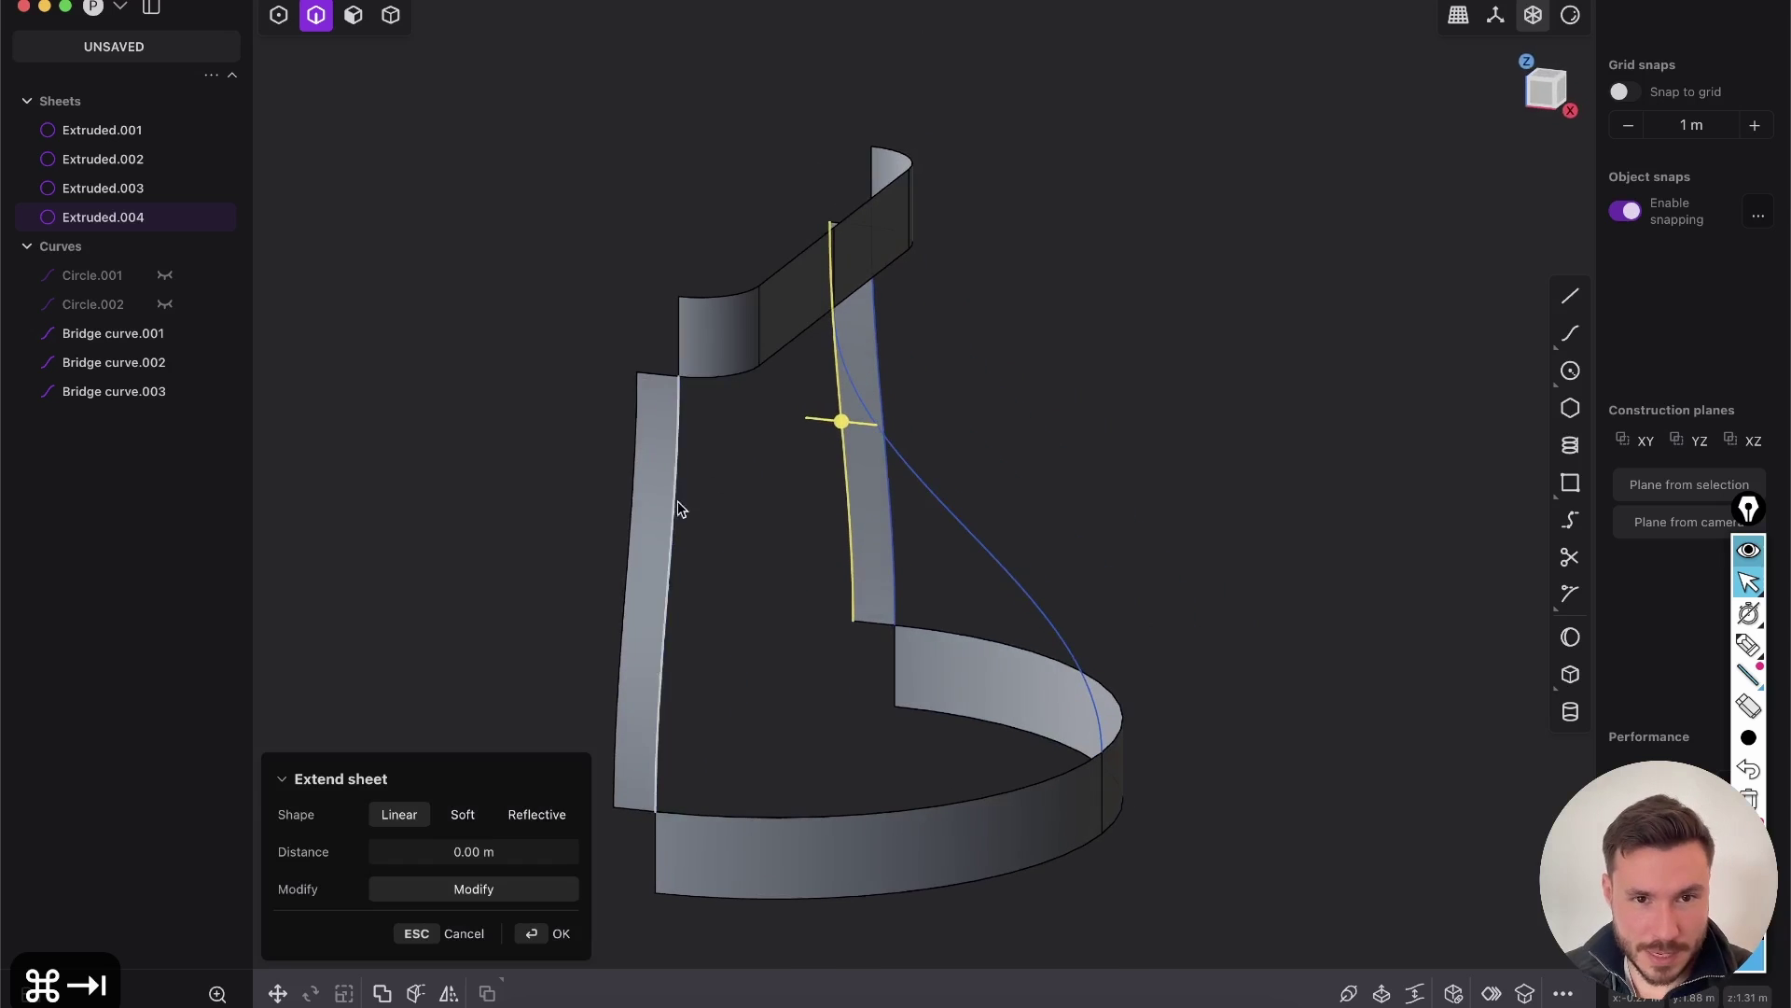
pyautogui.rightClick(750, 513)
pyautogui.click(757, 528)
pyautogui.press('2')
pyautogui.click(674, 517)
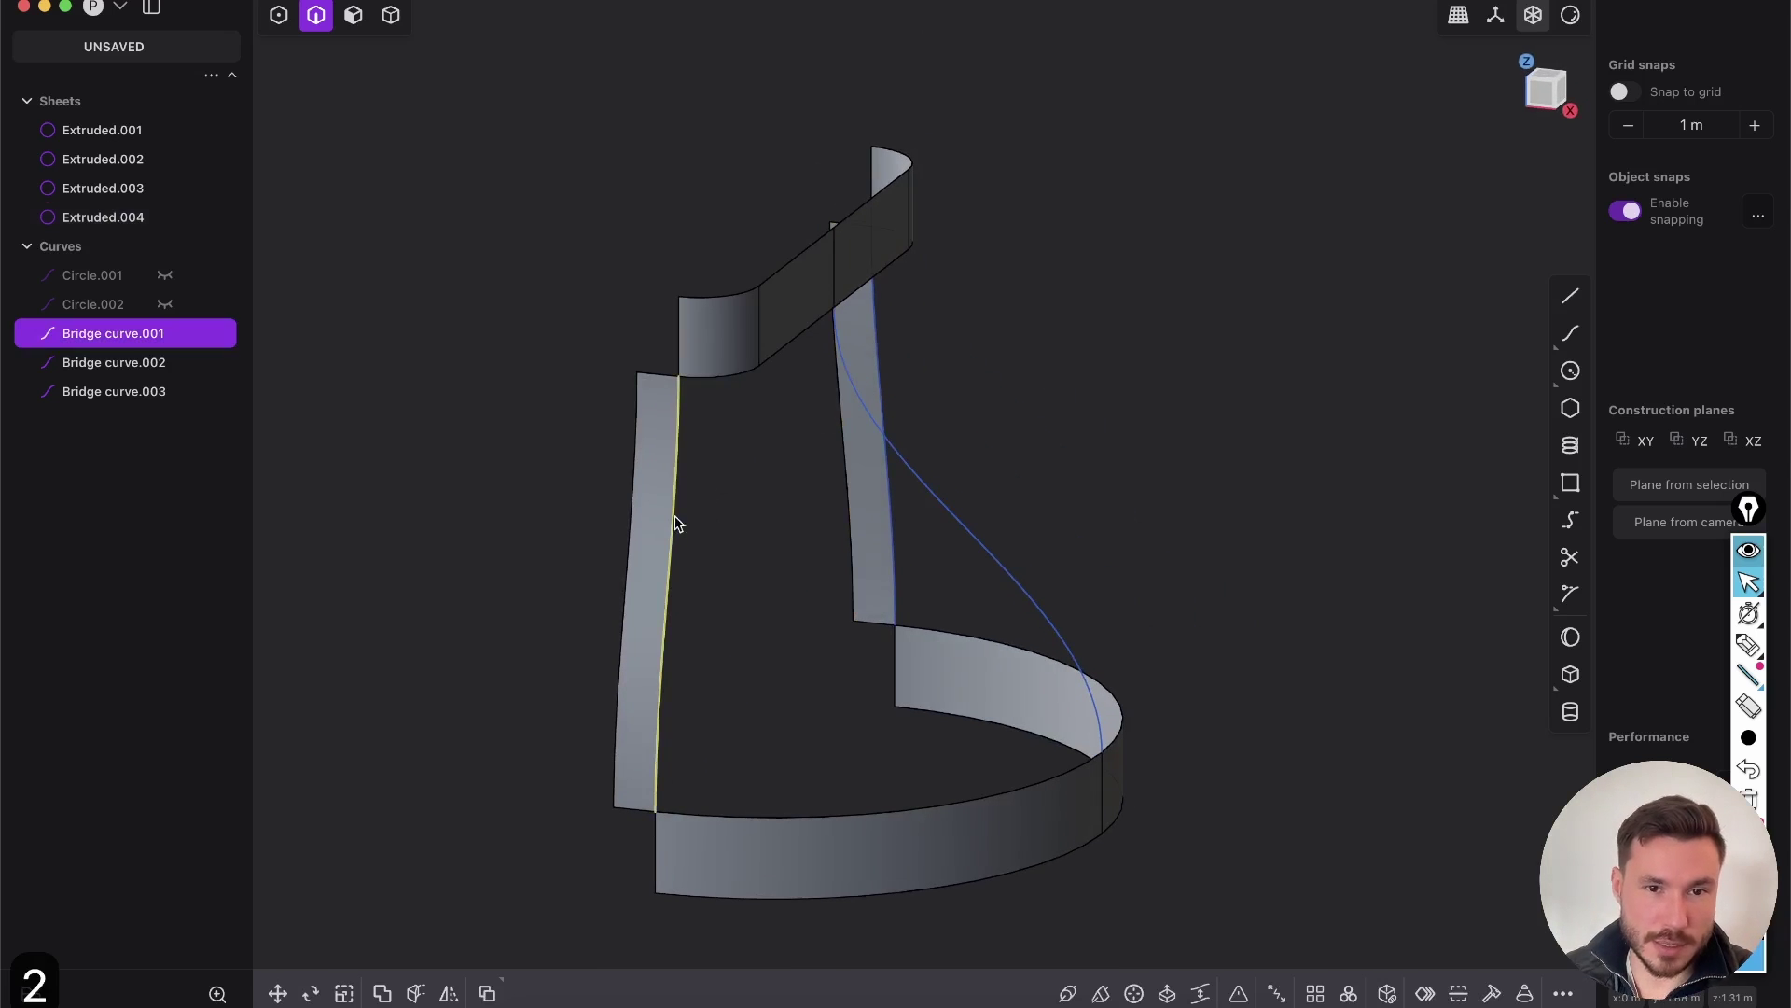
pyautogui.keyDown('shift'); pyautogui.click(882, 339); pyautogui.keyUp('shift')
pyautogui.press('h')
pyautogui.keyDown('shift'); pyautogui.moveTo(769, 359); pyautogui.dragTo(706, 288, button='middle'); pyautogui.keyUp('shift')
pyautogui.keyDown('shift'); pyautogui.moveTo(804, 322); pyautogui.dragTo(664, 482, button='middle'); pyautogui.keyUp('shift')
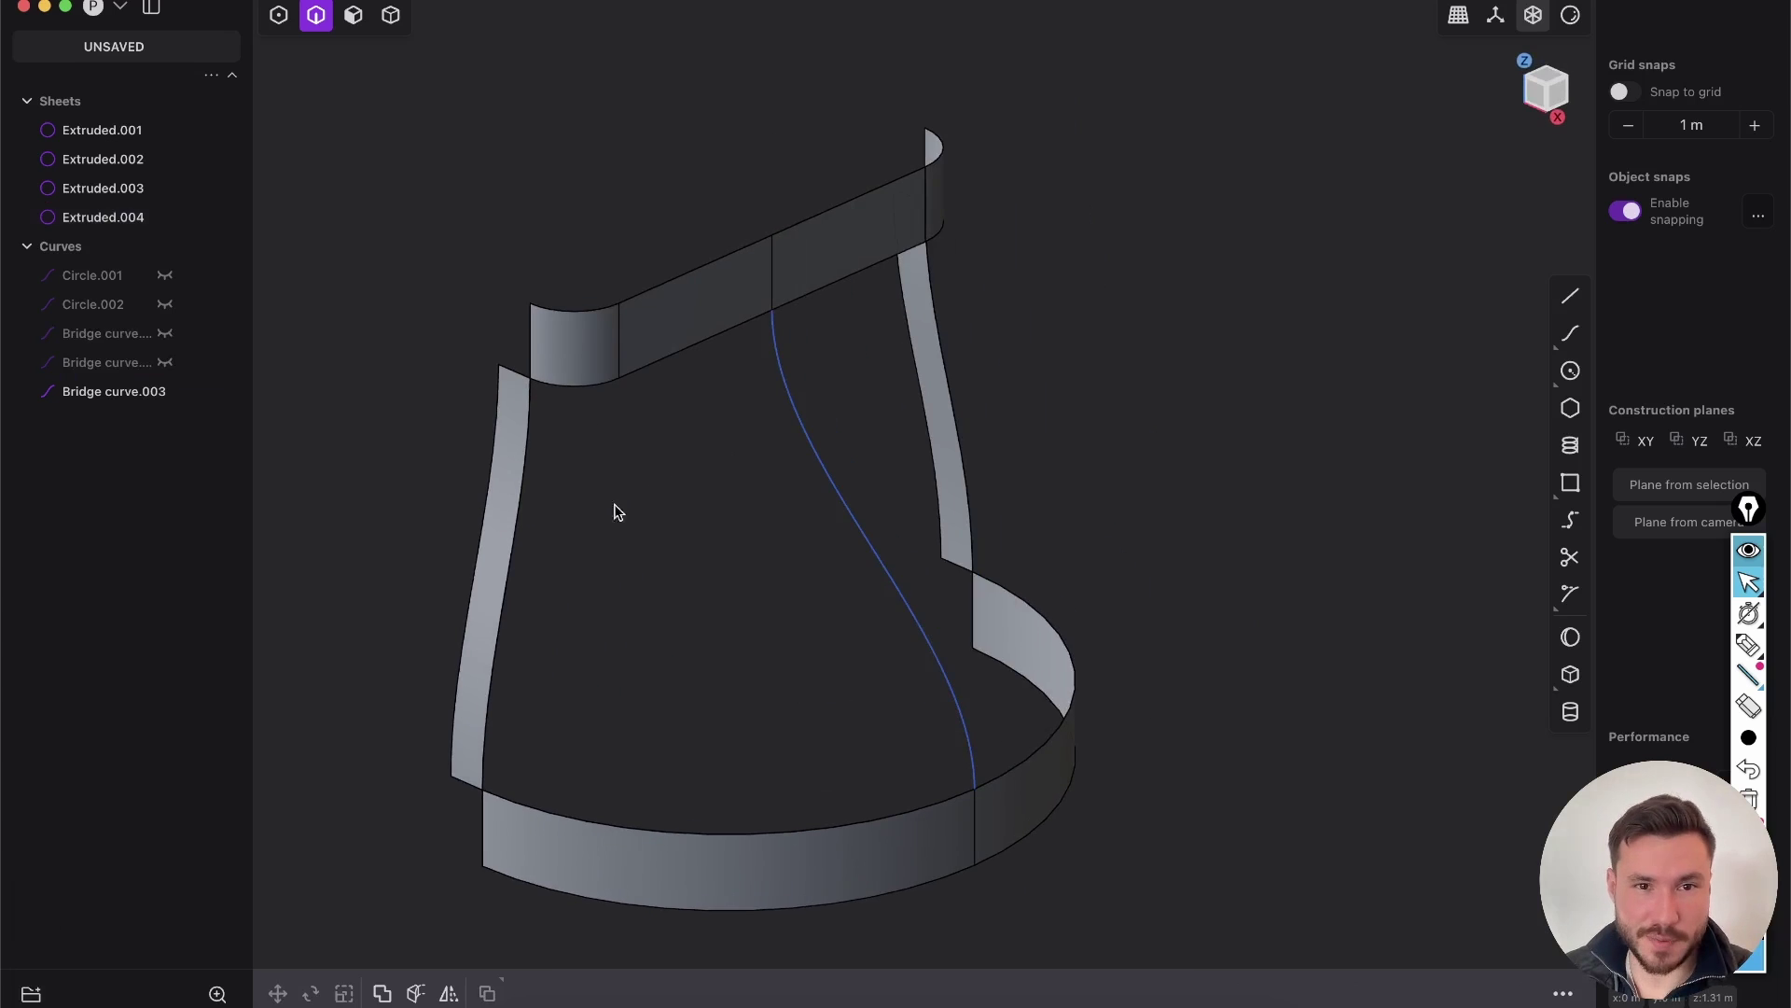
# Start a Loft between the upper sheet's complete lower edge and the lower sheet's complete upper edge
pyautogui.press('2')
pyautogui.moveTo(586, 408)
pyautogui.mouseDown(button='middle')
pyautogui.moveTo(606, 341)
pyautogui.moveTo(591, 380)
pyautogui.mouseUp(button='middle')
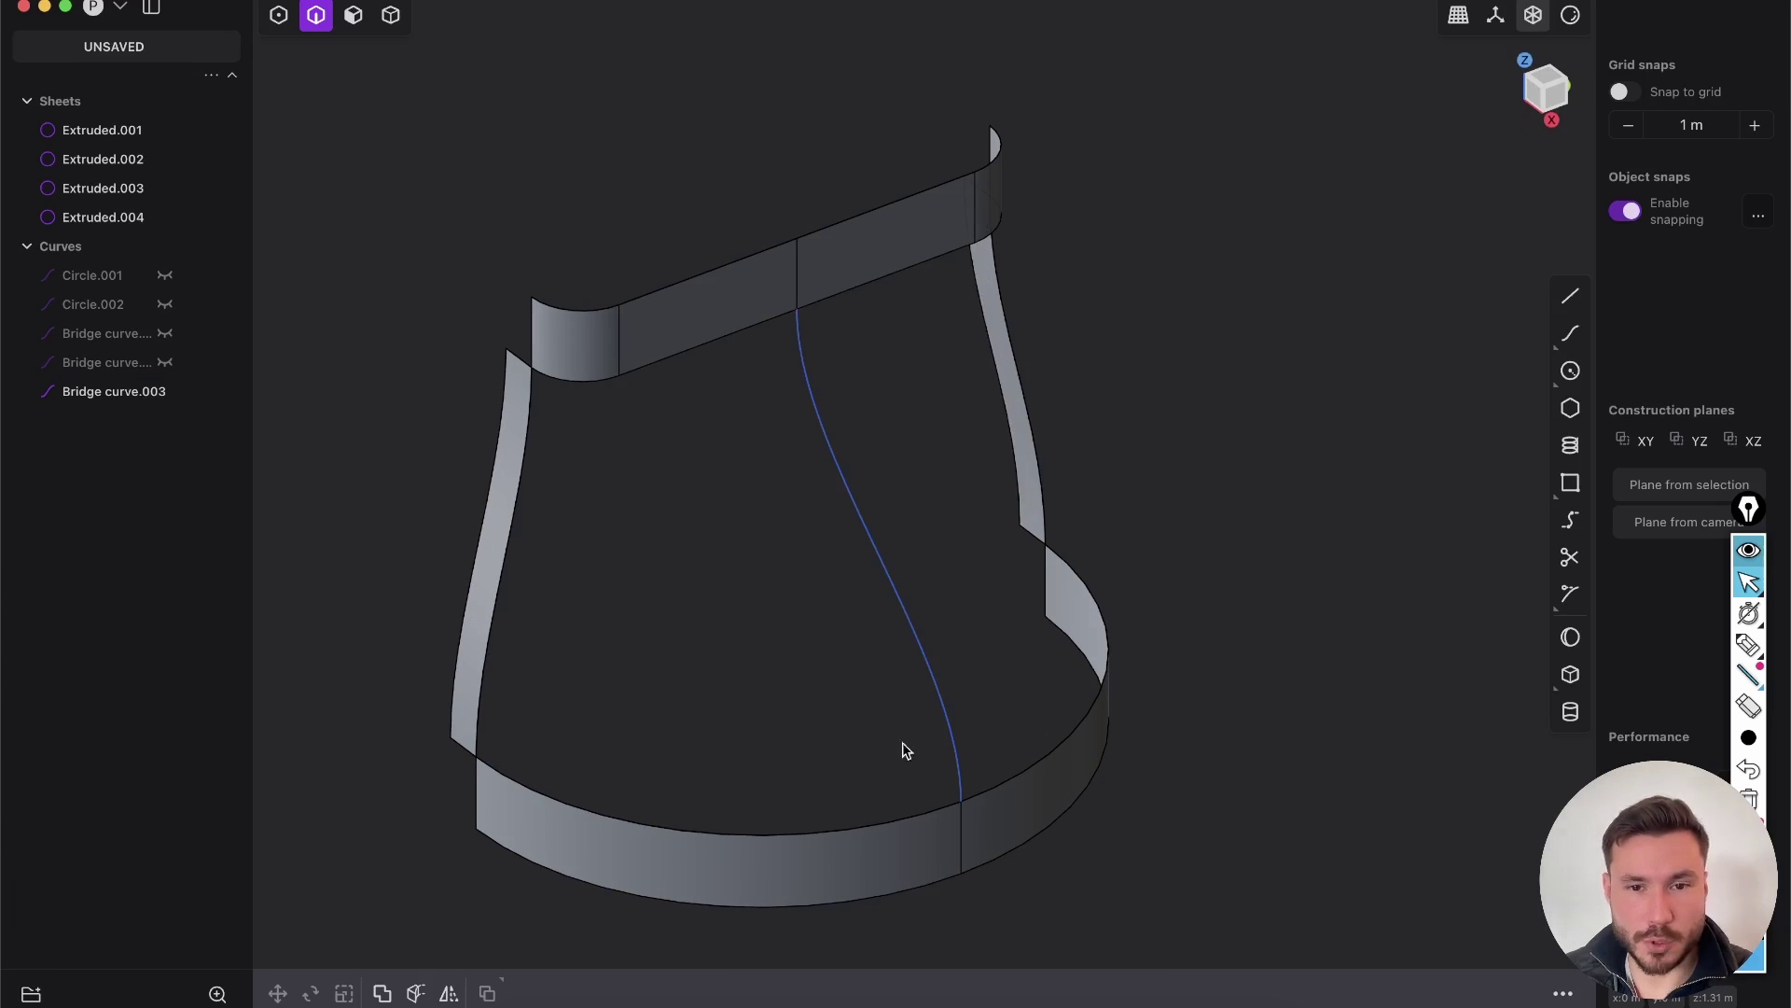
pyautogui.press('2')
pyautogui.click(606, 379)
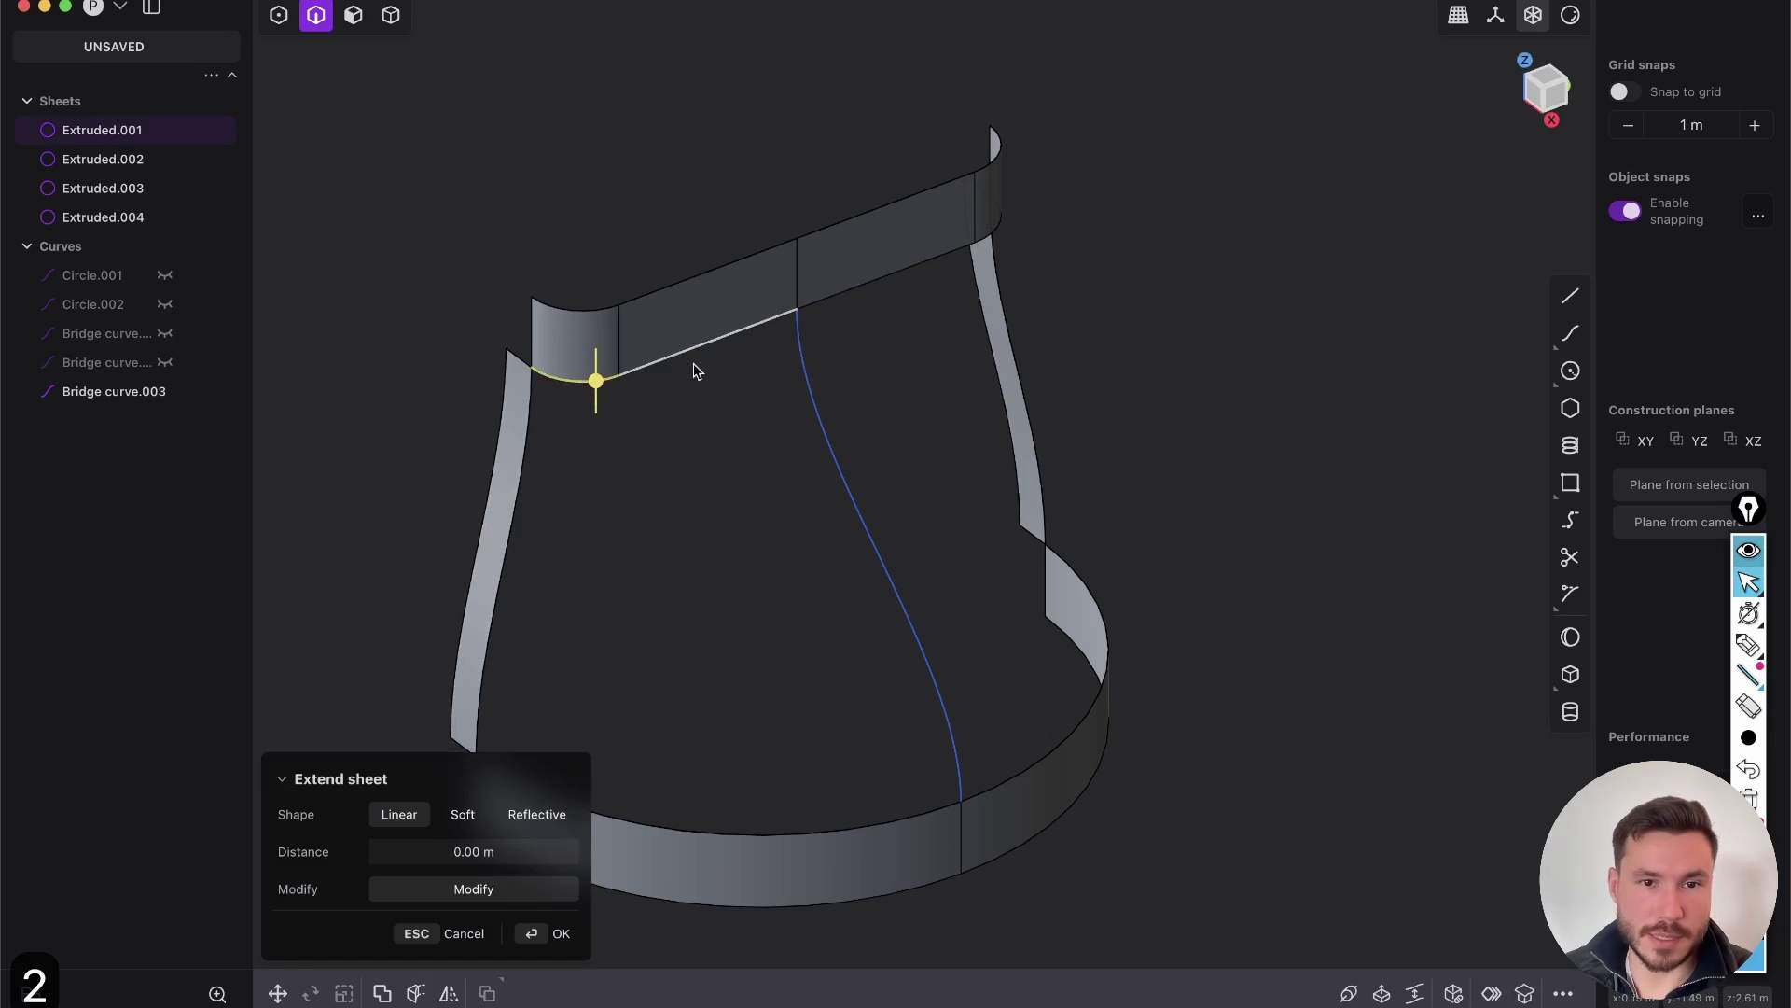
pyautogui.click(853, 299)
pyautogui.moveTo(858, 267); pyautogui.dragTo(775, 177, button='middle')
pyautogui.click(1048, 305)
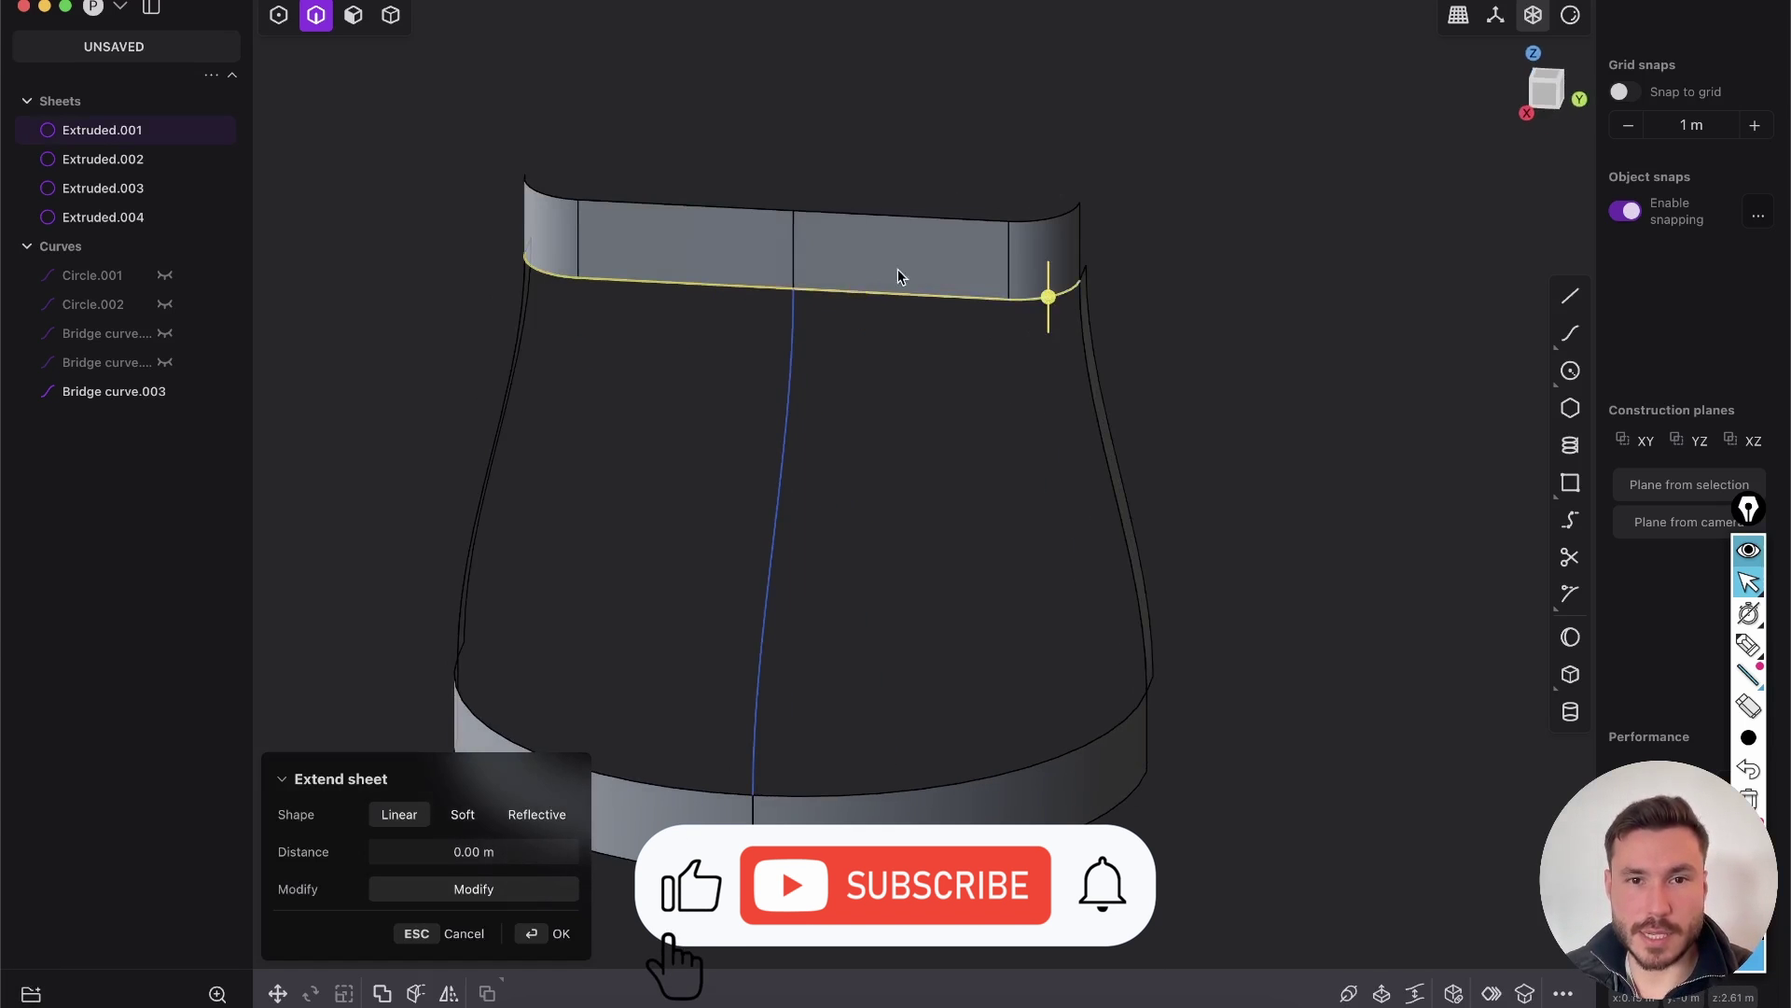
pyautogui.moveTo(900, 272); pyautogui.dragTo(899, 669, button='middle')
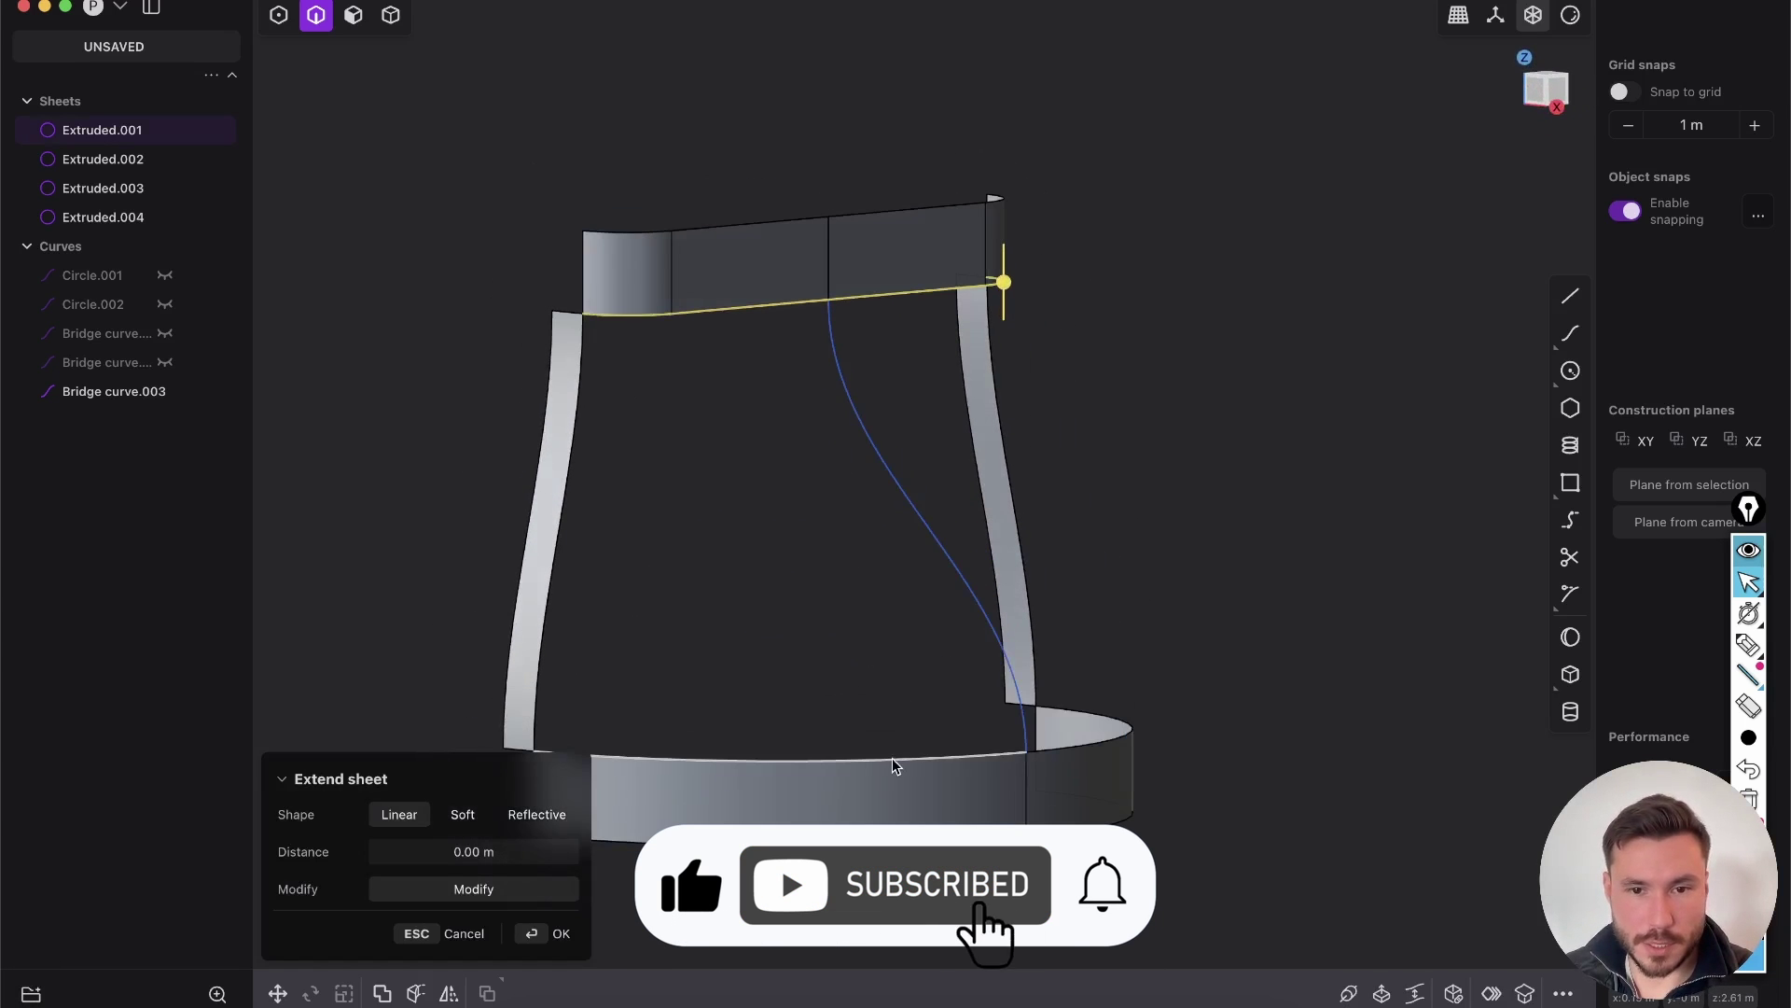
pyautogui.click(996, 760)
pyautogui.moveTo(998, 760); pyautogui.dragTo(1082, 723, button='middle')
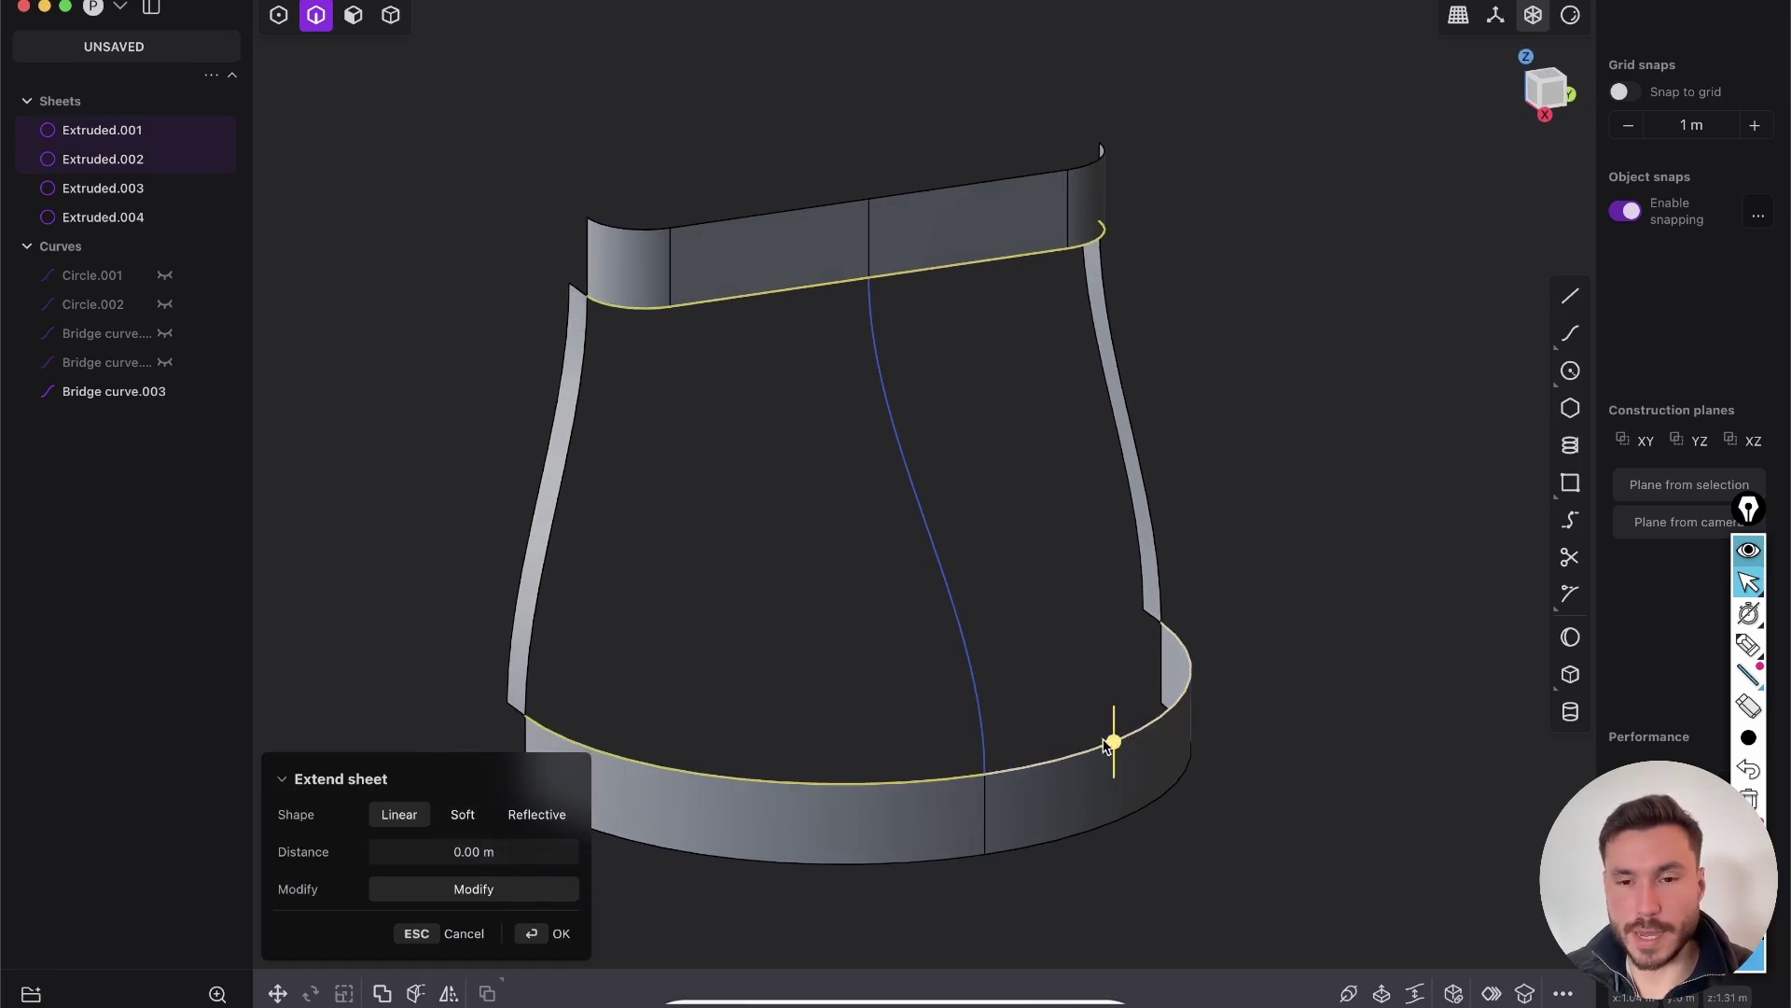
pyautogui.press('l')
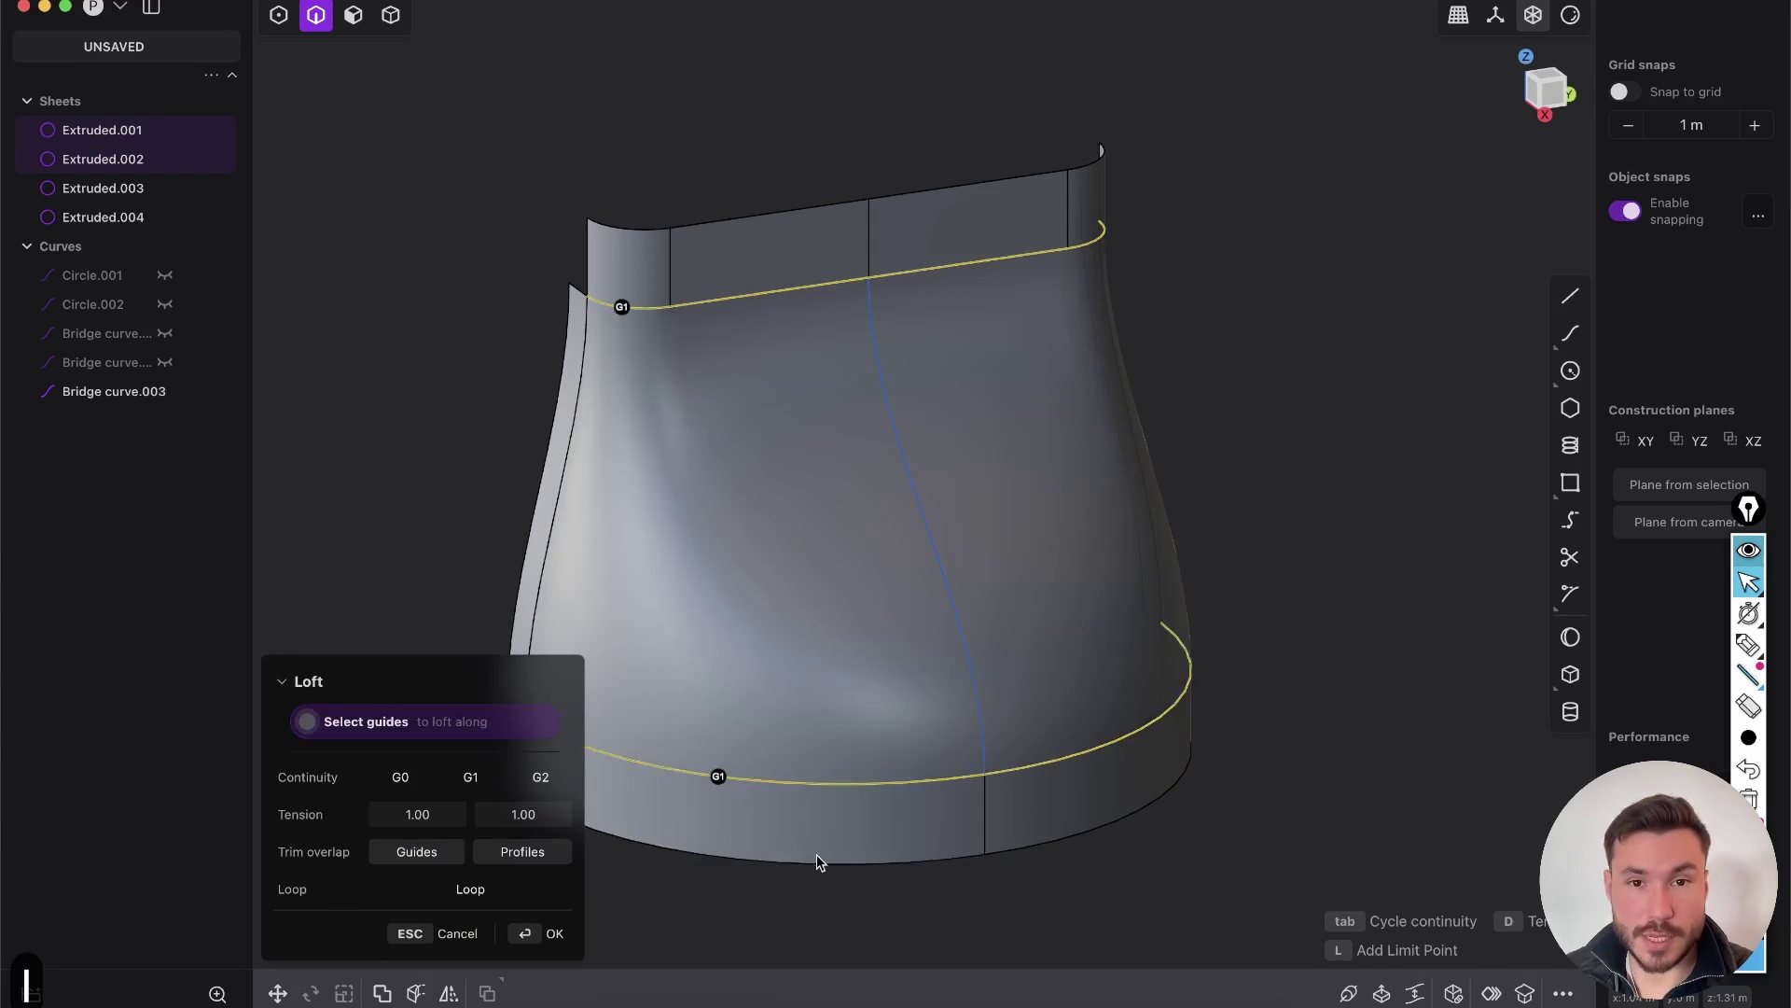
pyautogui.moveTo(828, 816); pyautogui.dragTo(653, 397, button='middle')
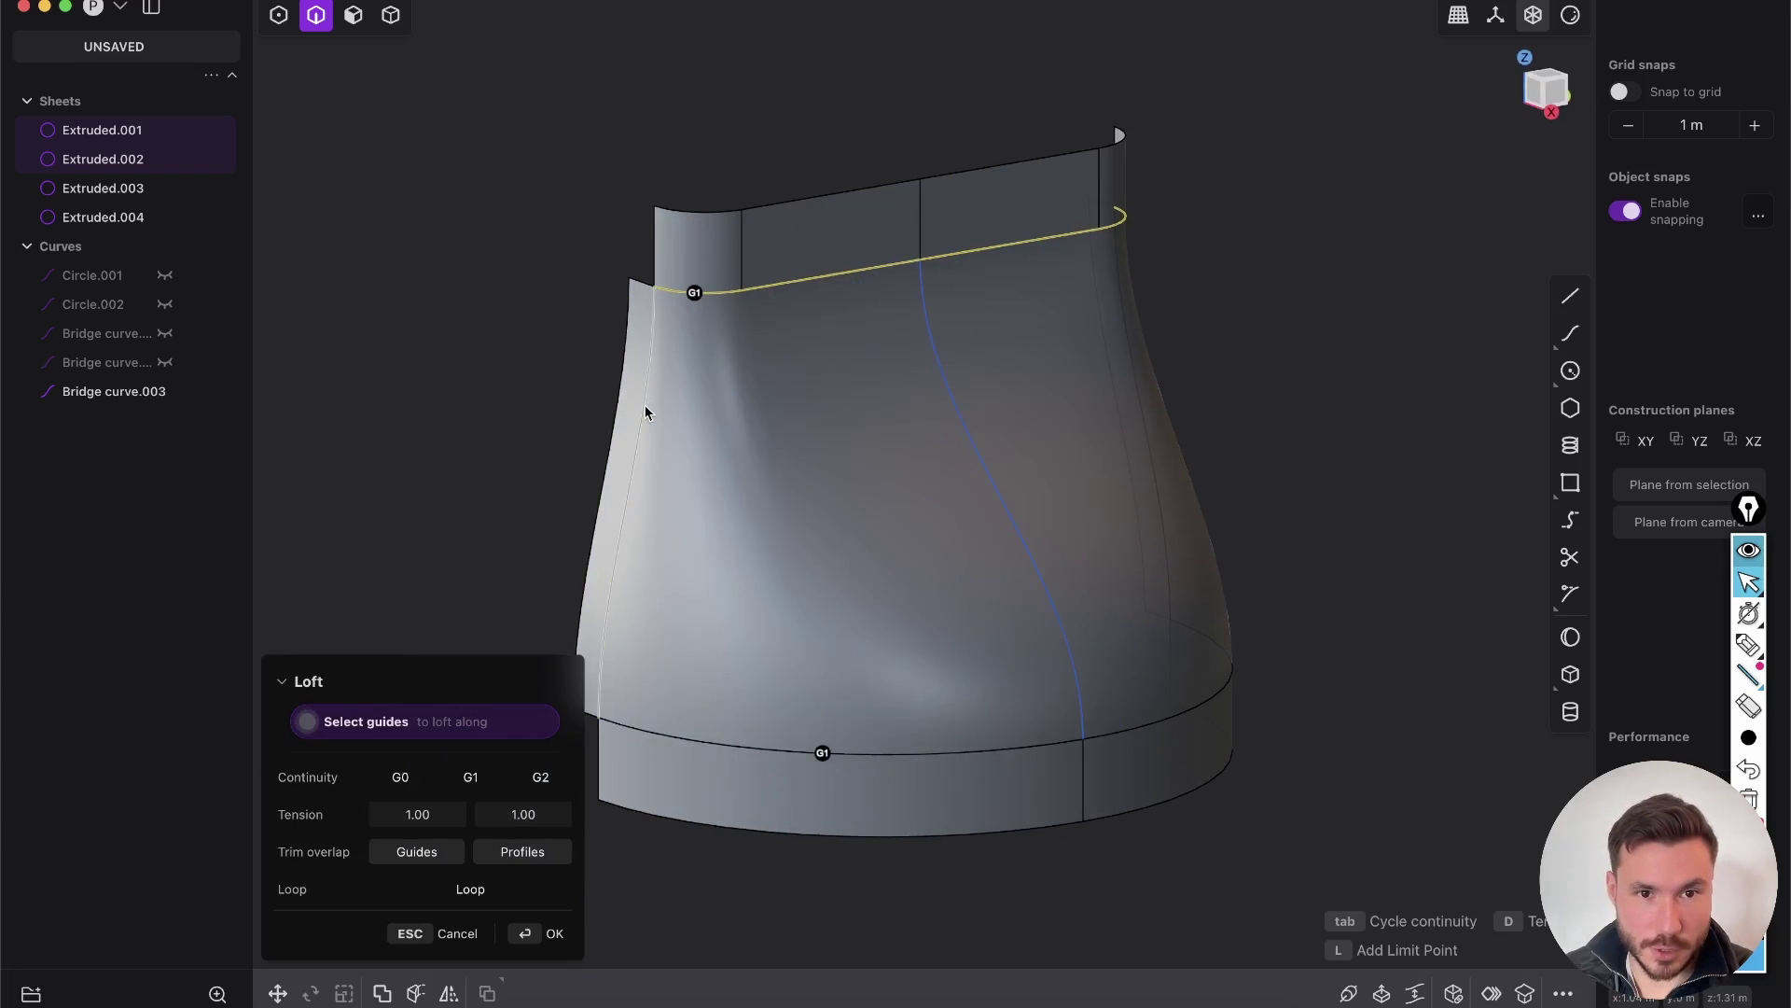
# Add the inner edges of both side sheets and the middle bridge curve as guides for the loft
pyautogui.click(646, 410)
pyautogui.moveTo(967, 451); pyautogui.dragTo(1115, 550, button='middle')
pyautogui.click(1110, 557)
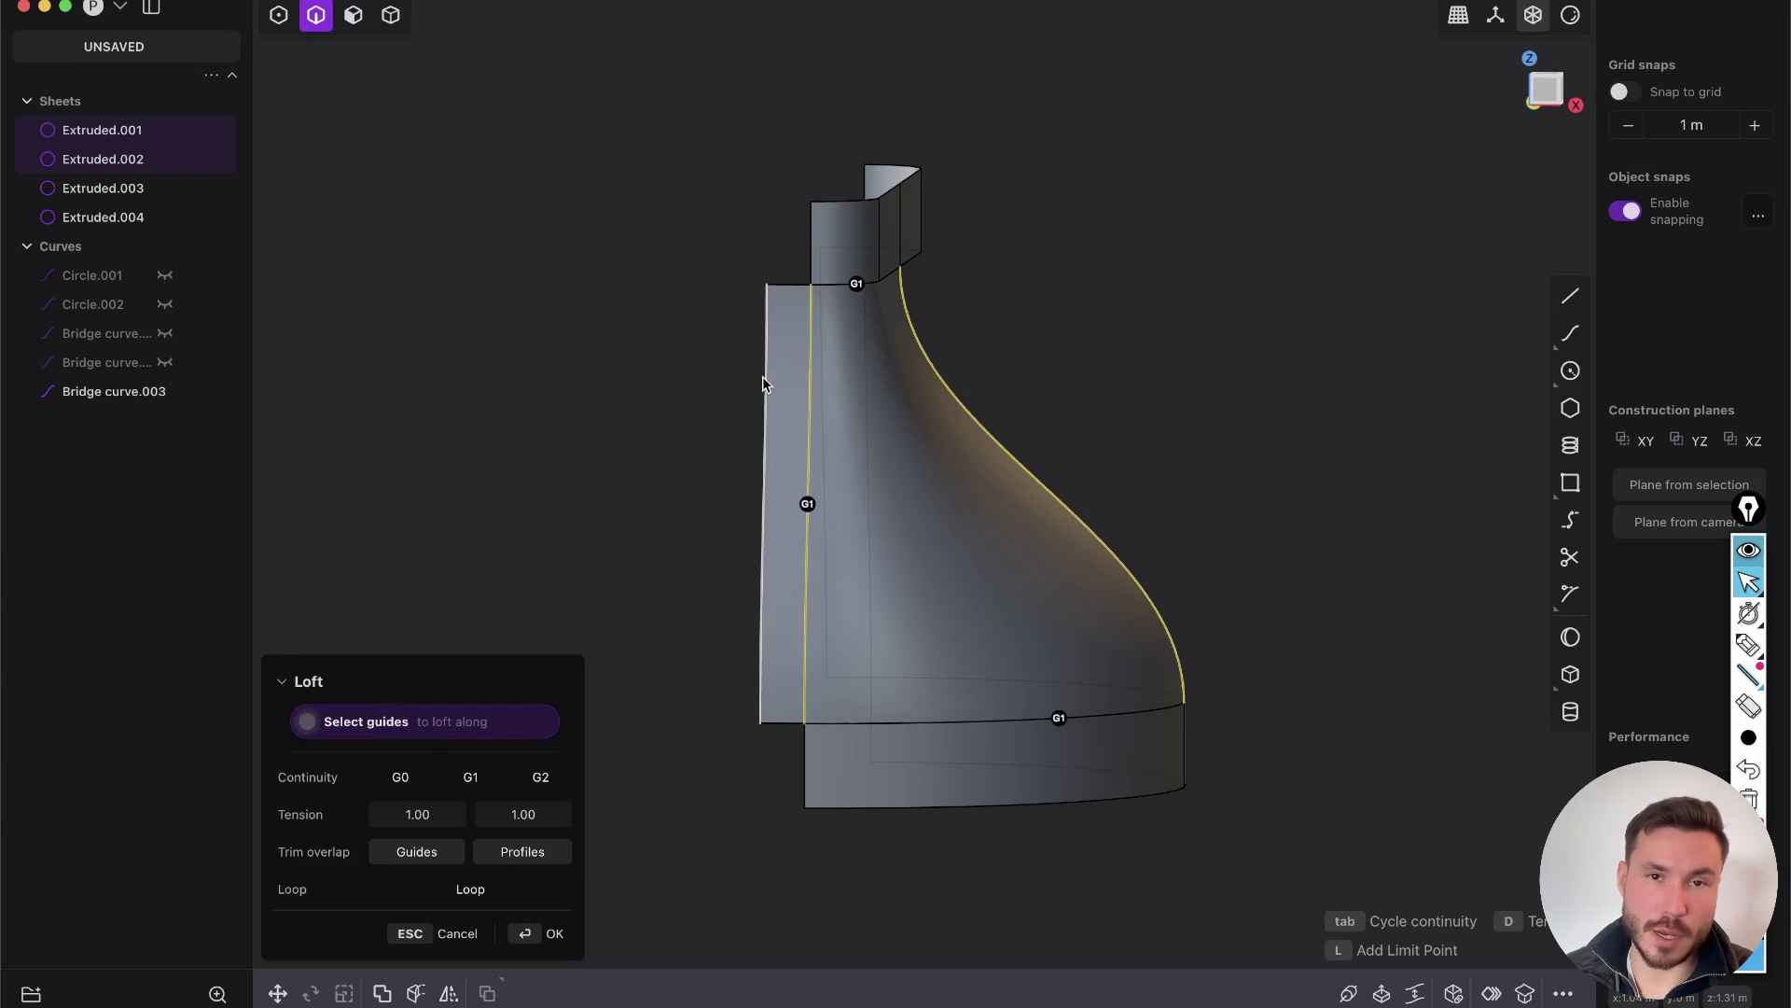
pyautogui.moveTo(1108, 608); pyautogui.dragTo(1102, 522, button='middle')
pyautogui.scroll(8, 1245, 478)
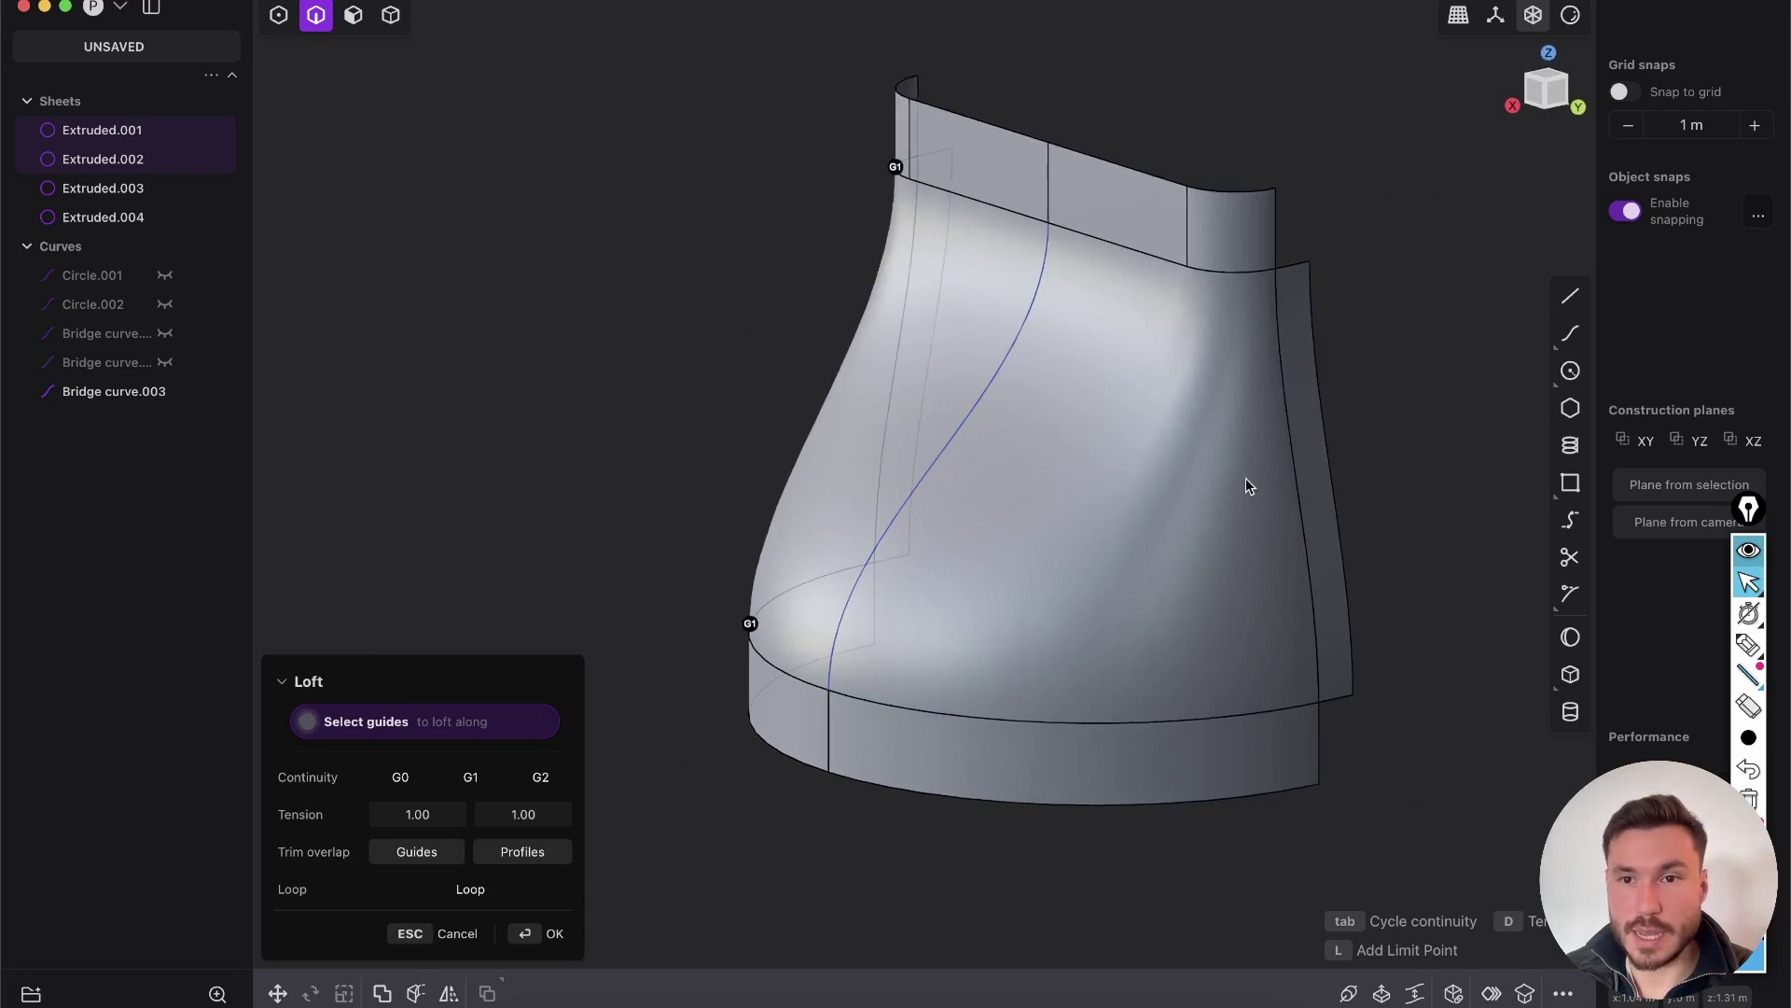
pyautogui.scroll(-2, 1206, 461)
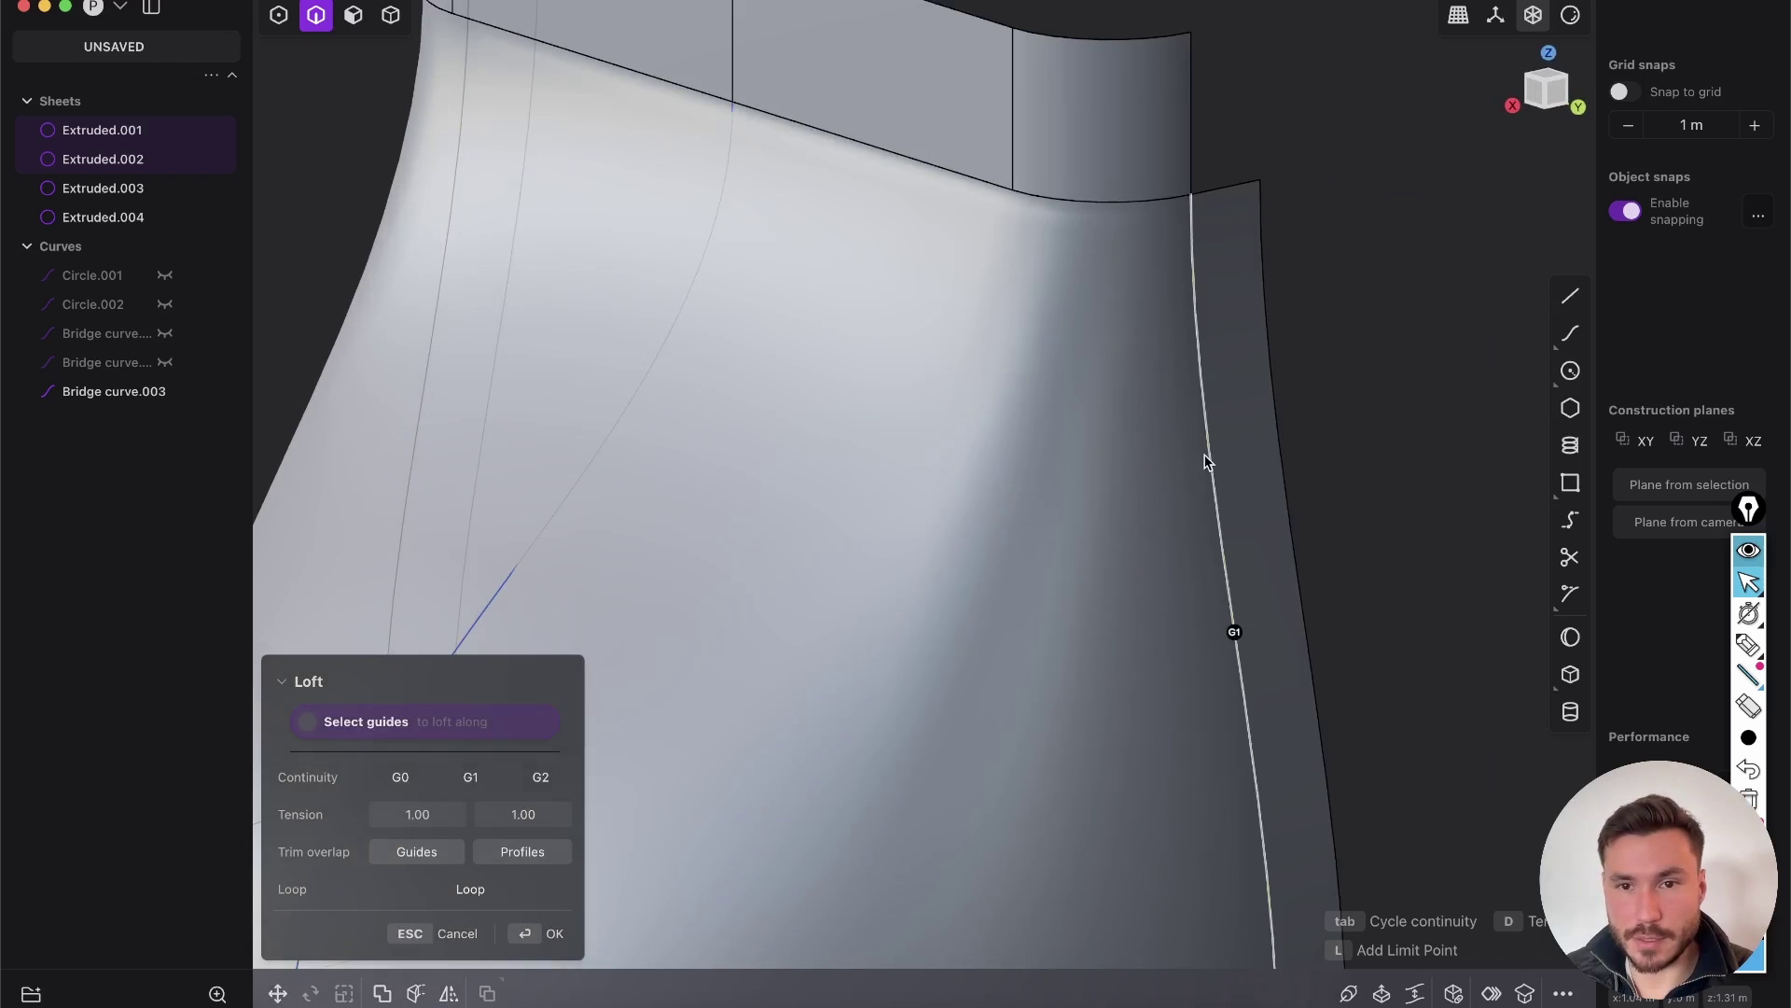
pyautogui.click(1210, 457)
pyautogui.scroll(-5, 1213, 466)
pyautogui.moveTo(922, 644); pyautogui.dragTo(746, 485, button='middle')
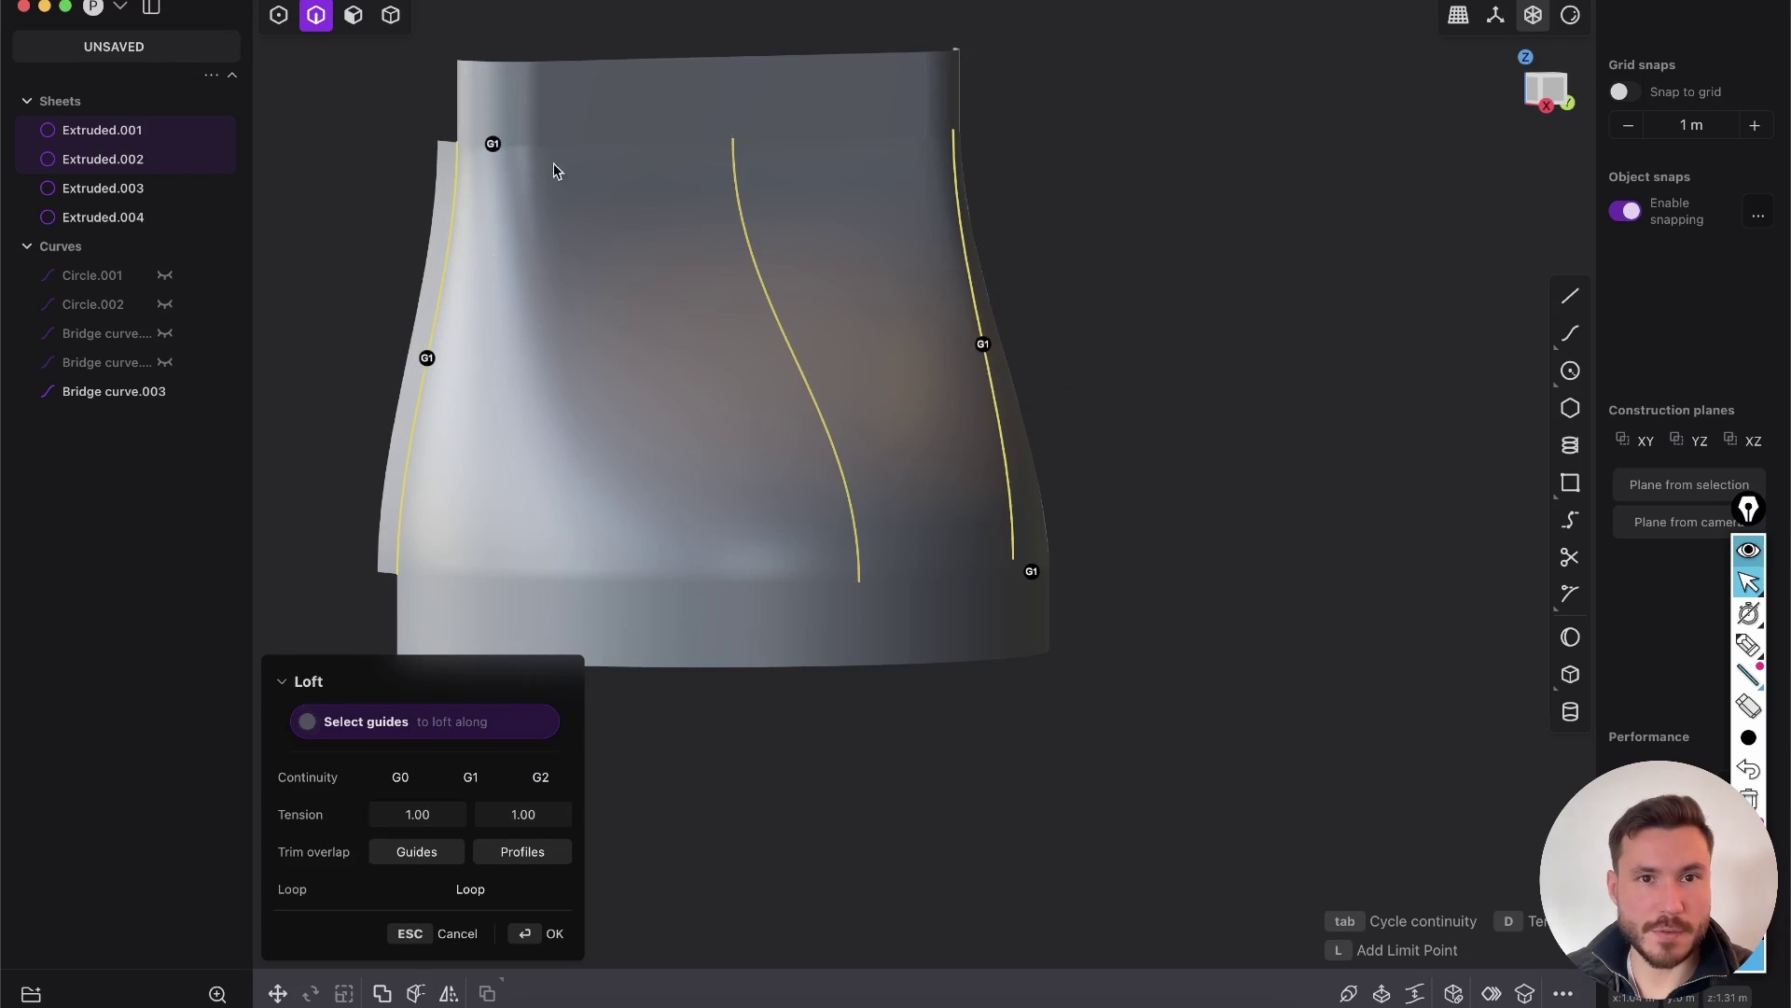
# Toggle the edge display to check the loft's transition into the upper sheet, and complete the loft
pyautogui.scroll(5, 519, 209)
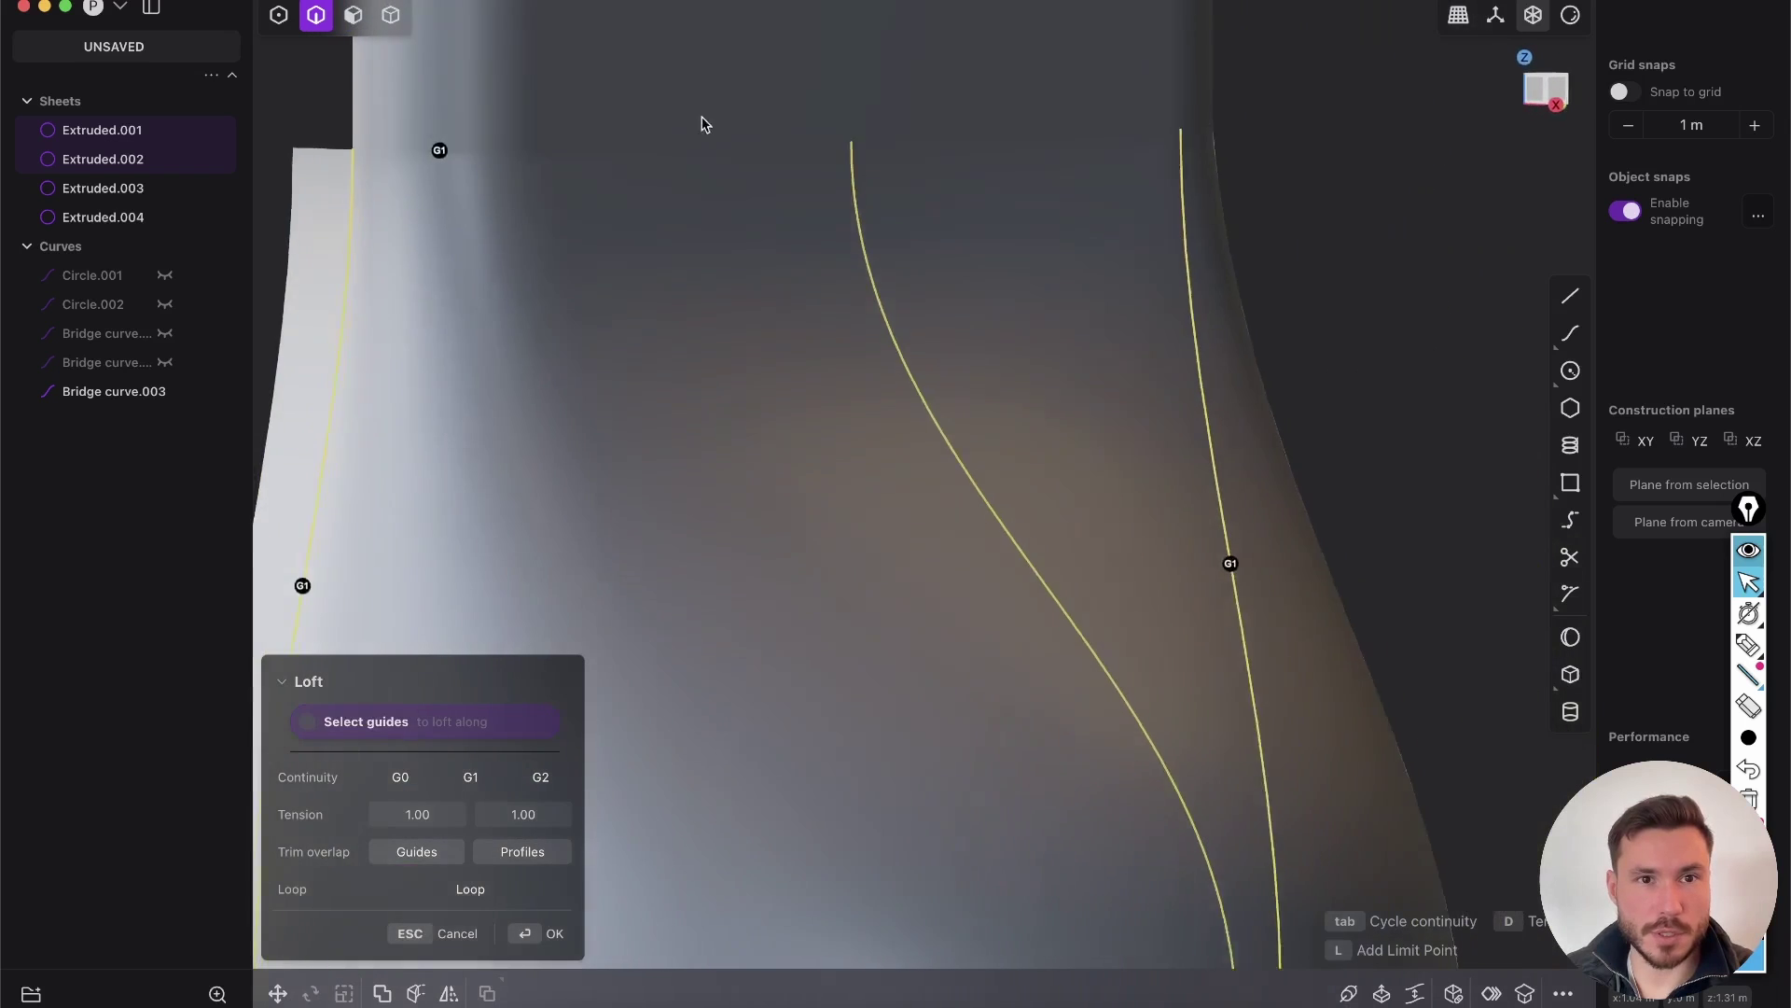
pyautogui.moveTo(705, 124); pyautogui.dragTo(624, 220, button='middle')
pyautogui.scroll(-5, 622, 215)
pyautogui.hotkey('shift', 'e')
pyautogui.keyDown('shift'); pyautogui.moveTo(815, 252); pyautogui.dragTo(875, 224, button='middle'); pyautogui.keyUp('shift')
pyautogui.scroll(2, 875, 224)
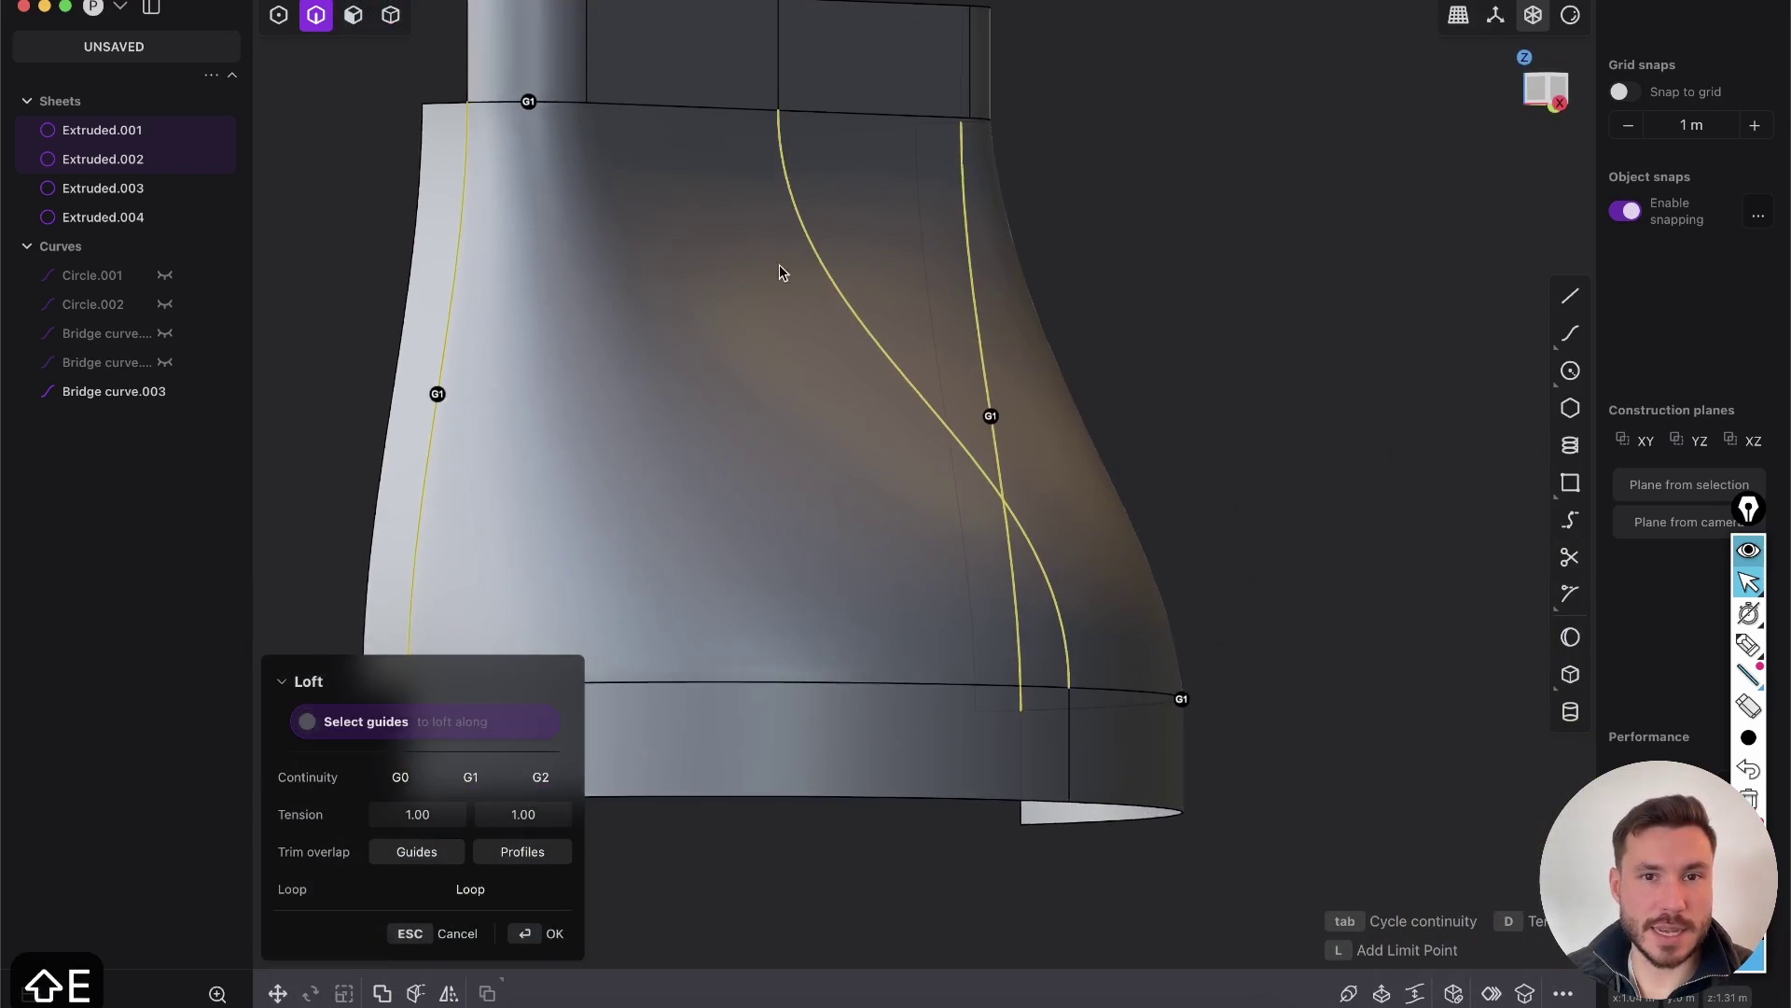
pyautogui.scroll(-5, 780, 271)
pyautogui.click(550, 933)
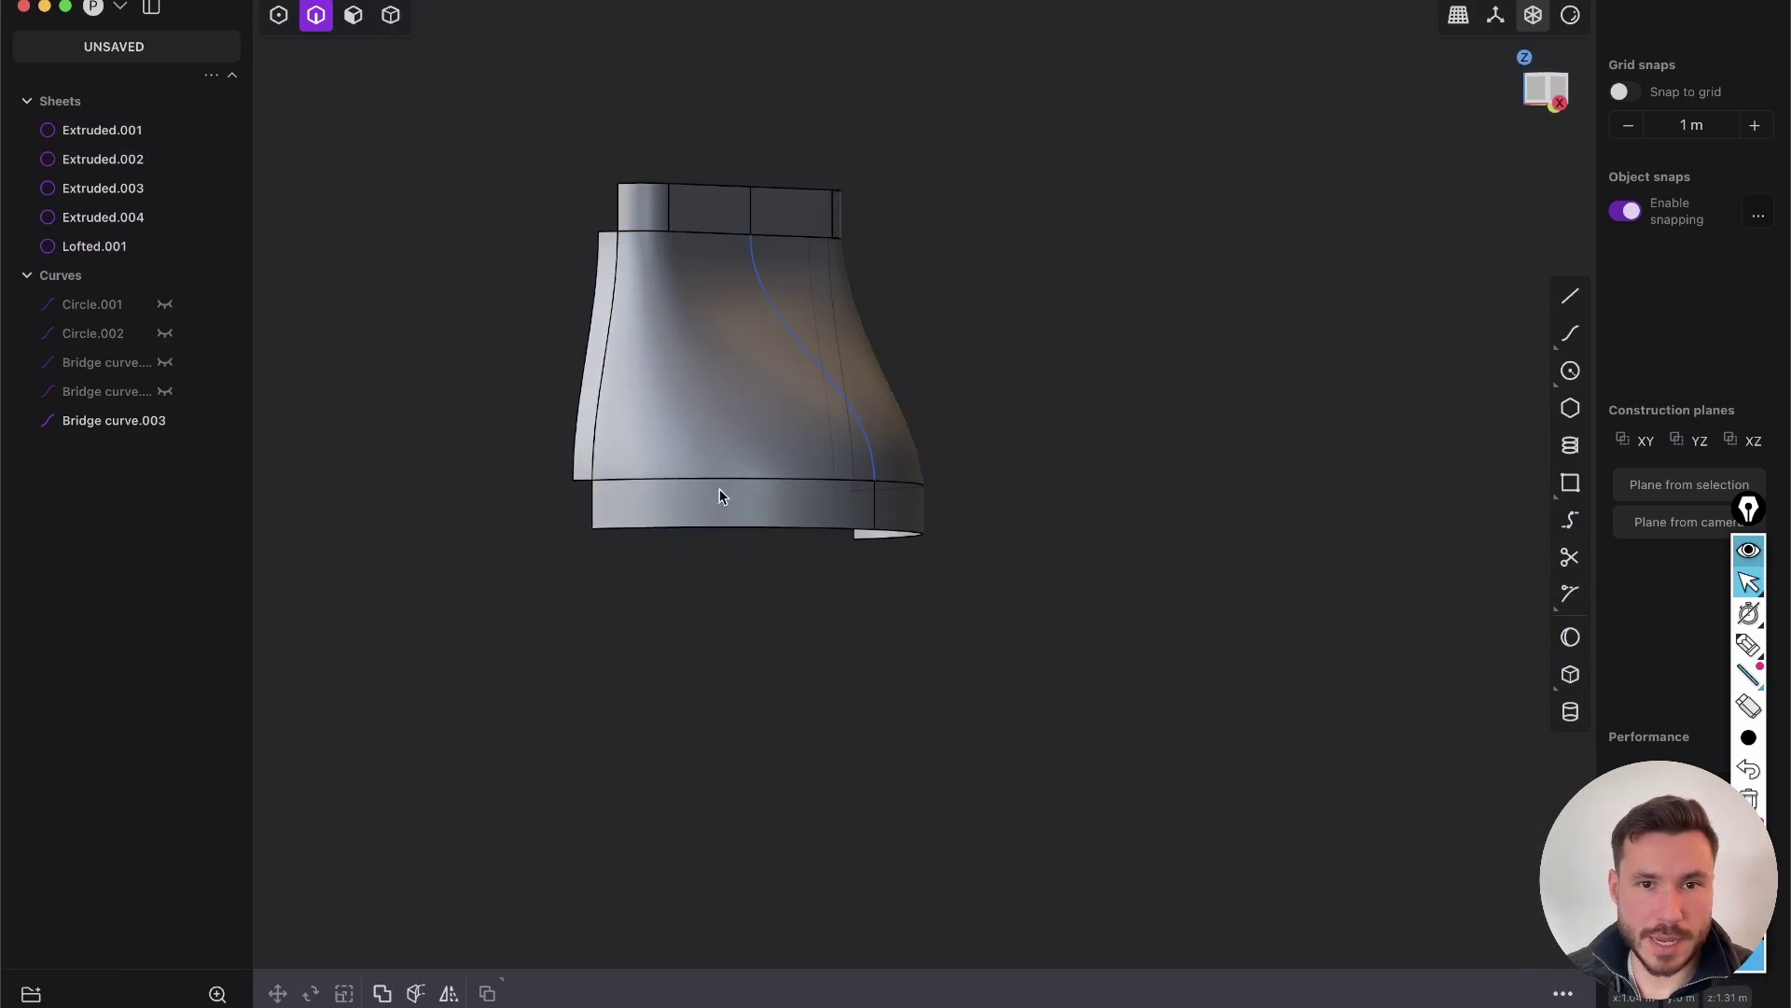
# Delete the middle bridge curve lying on the lofted surface
pyautogui.moveTo(719, 490); pyautogui.dragTo(664, 533, button='middle')
pyautogui.scroll(3, 759, 392)
pyautogui.press('2')
pyautogui.click(833, 300)
pyautogui.press('x')
# Delete all faces of the upper band, the lower band and both narrow side sheets around the loft
pyautogui.moveTo(889, 450); pyautogui.dragTo(830, 465, button='middle')
pyautogui.press('3')
pyautogui.click(508, 372)
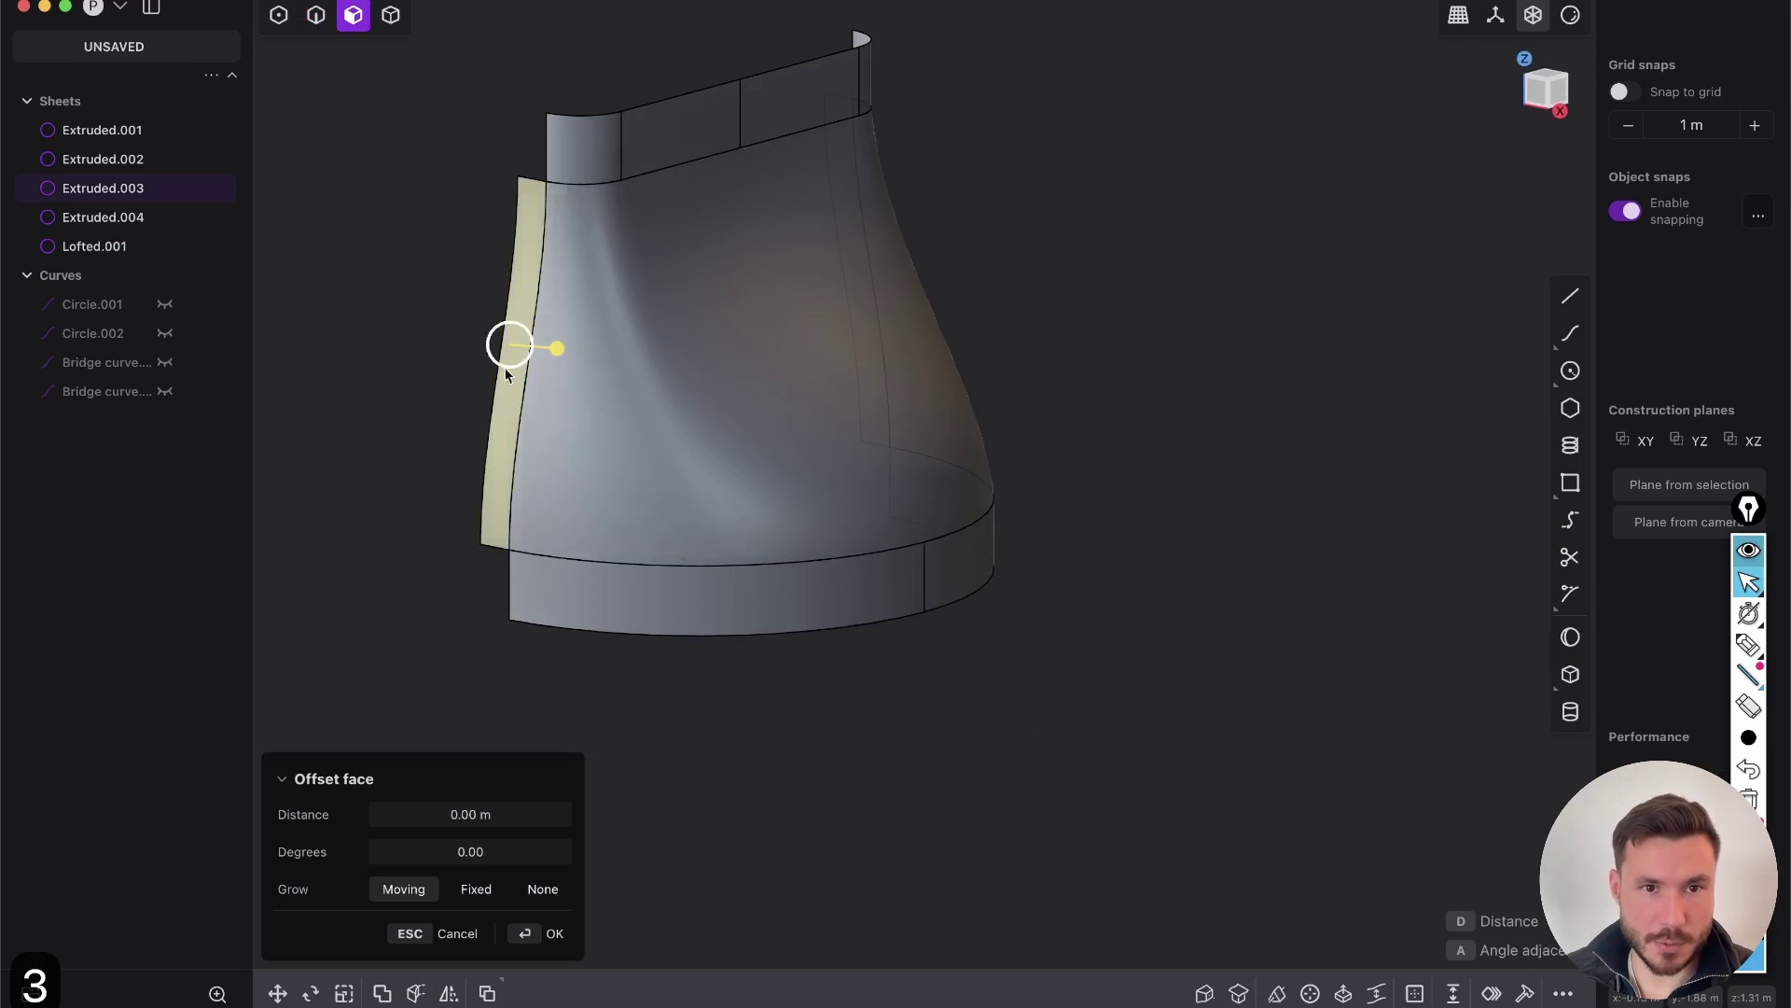
pyautogui.click(628, 601)
pyautogui.click(936, 574)
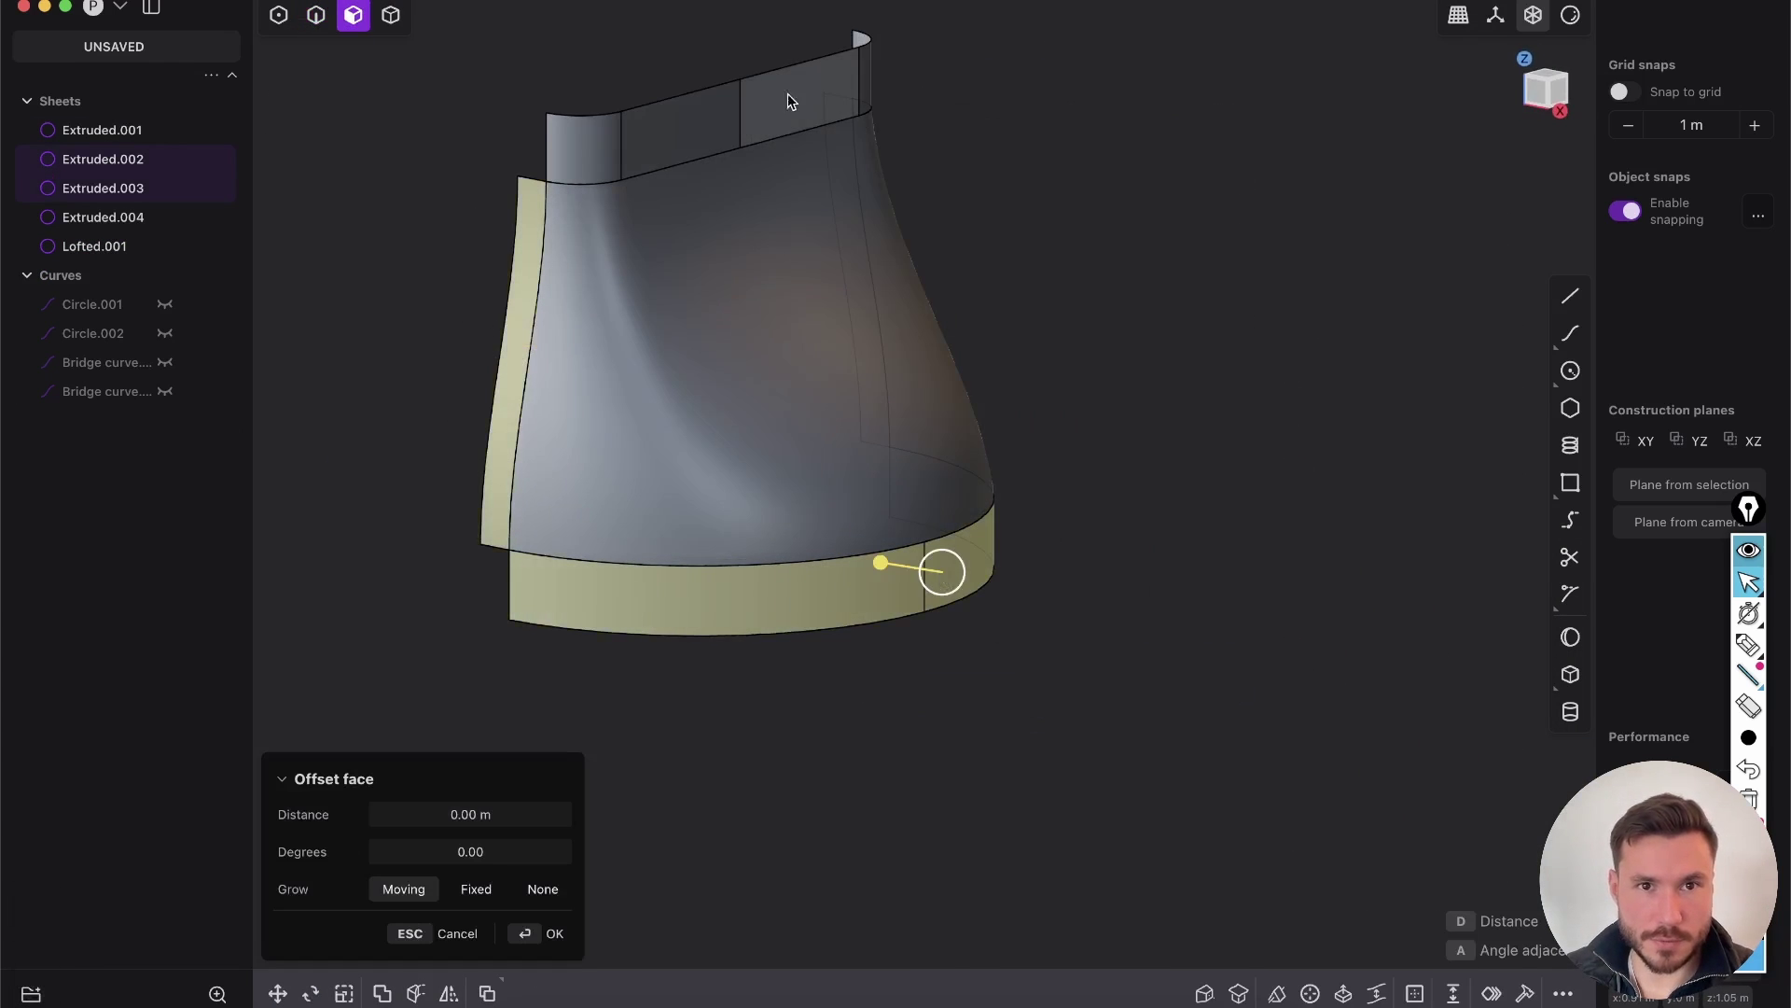
pyautogui.click(787, 95)
pyautogui.click(693, 121)
pyautogui.click(607, 142)
pyautogui.moveTo(843, 92); pyautogui.dragTo(686, 101, button='middle')
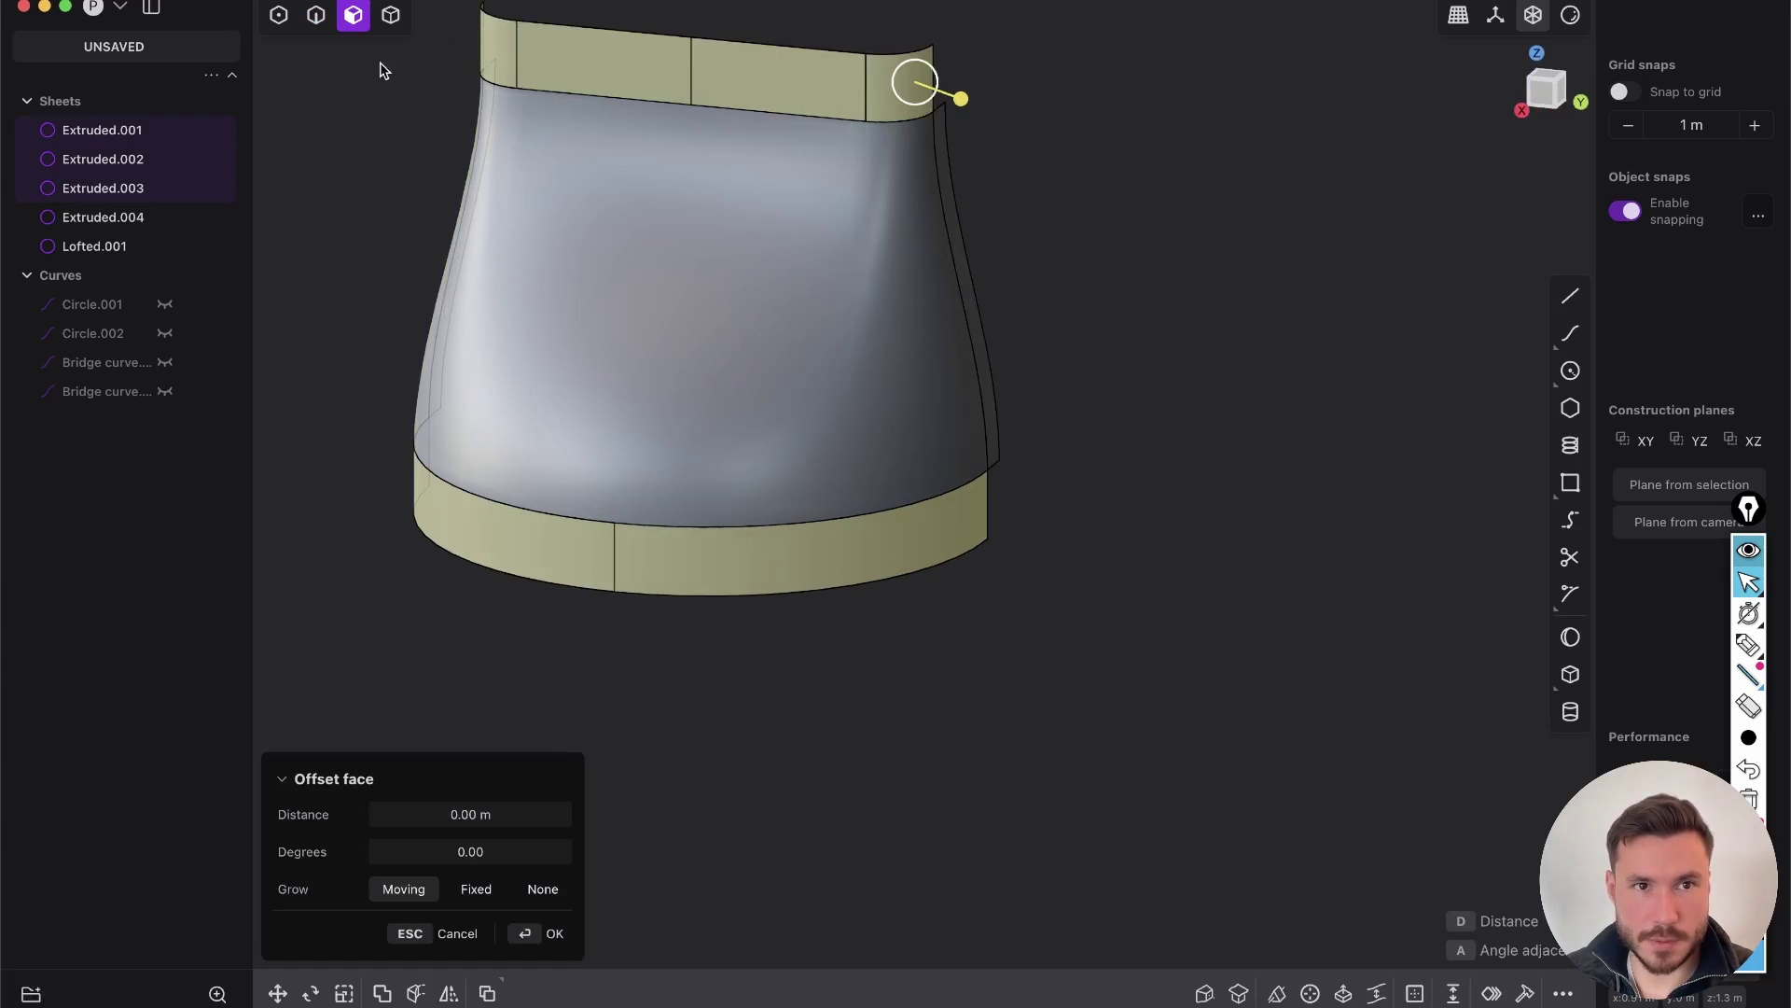
pyautogui.click(962, 262)
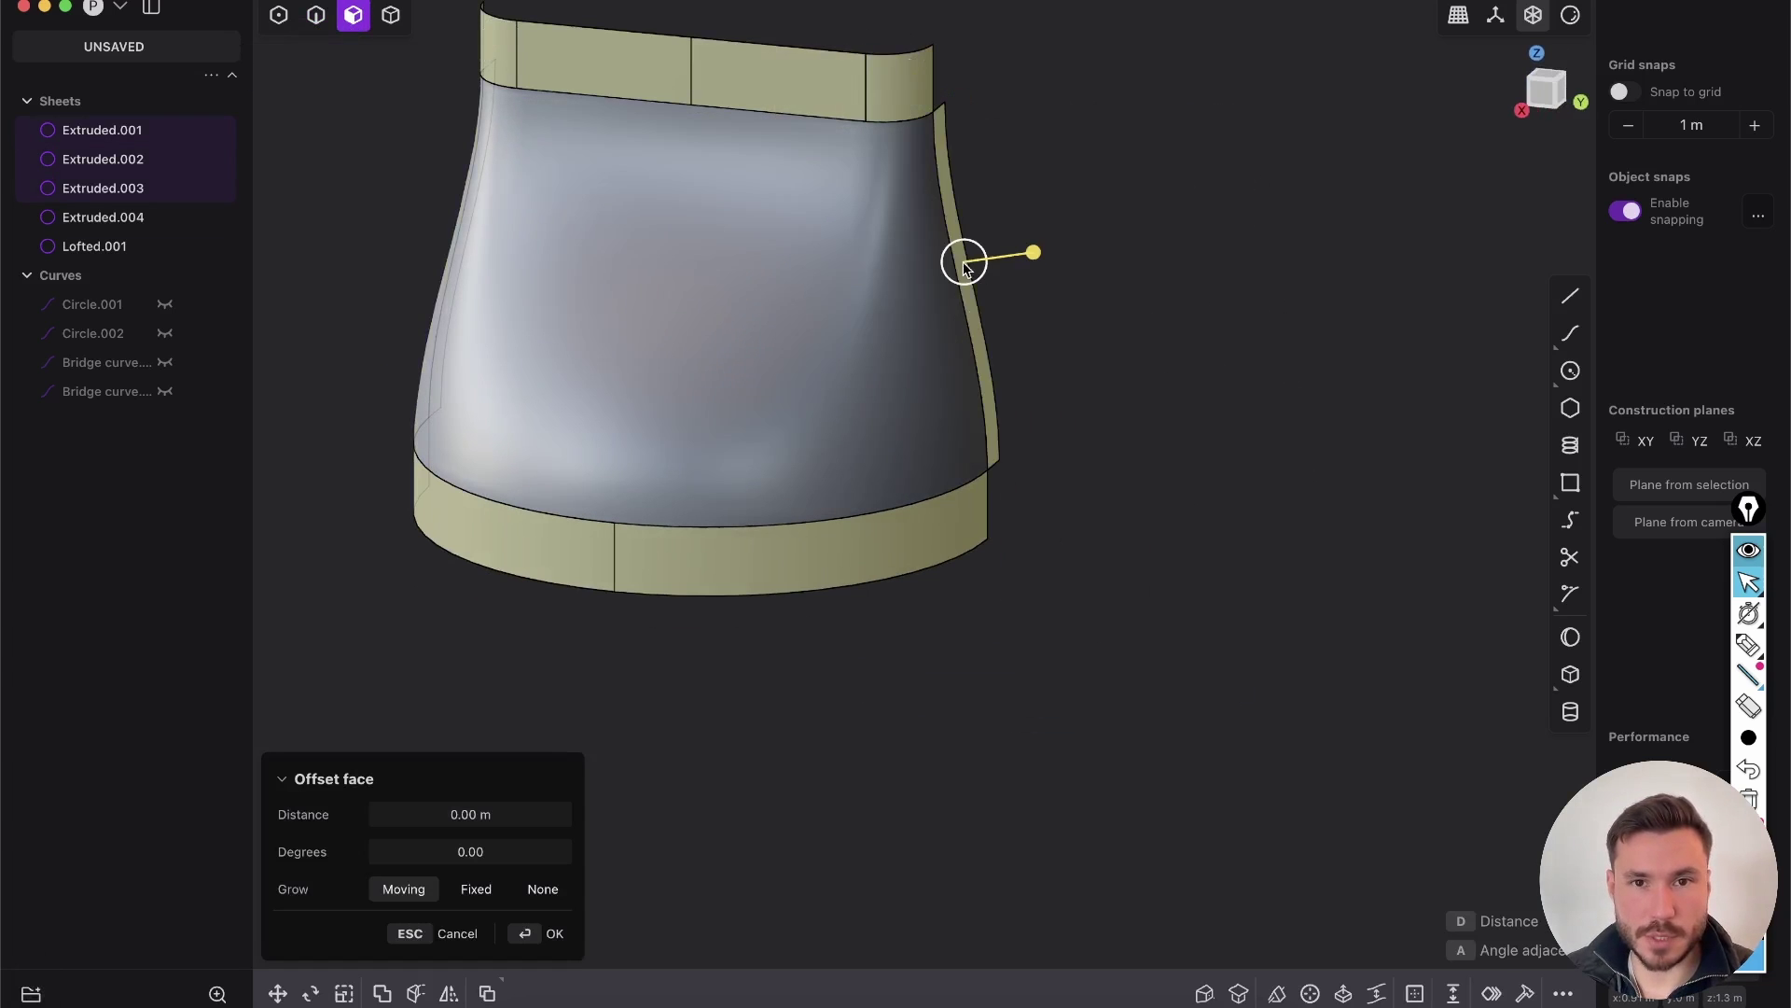
pyautogui.hotkey('shift', 'x')
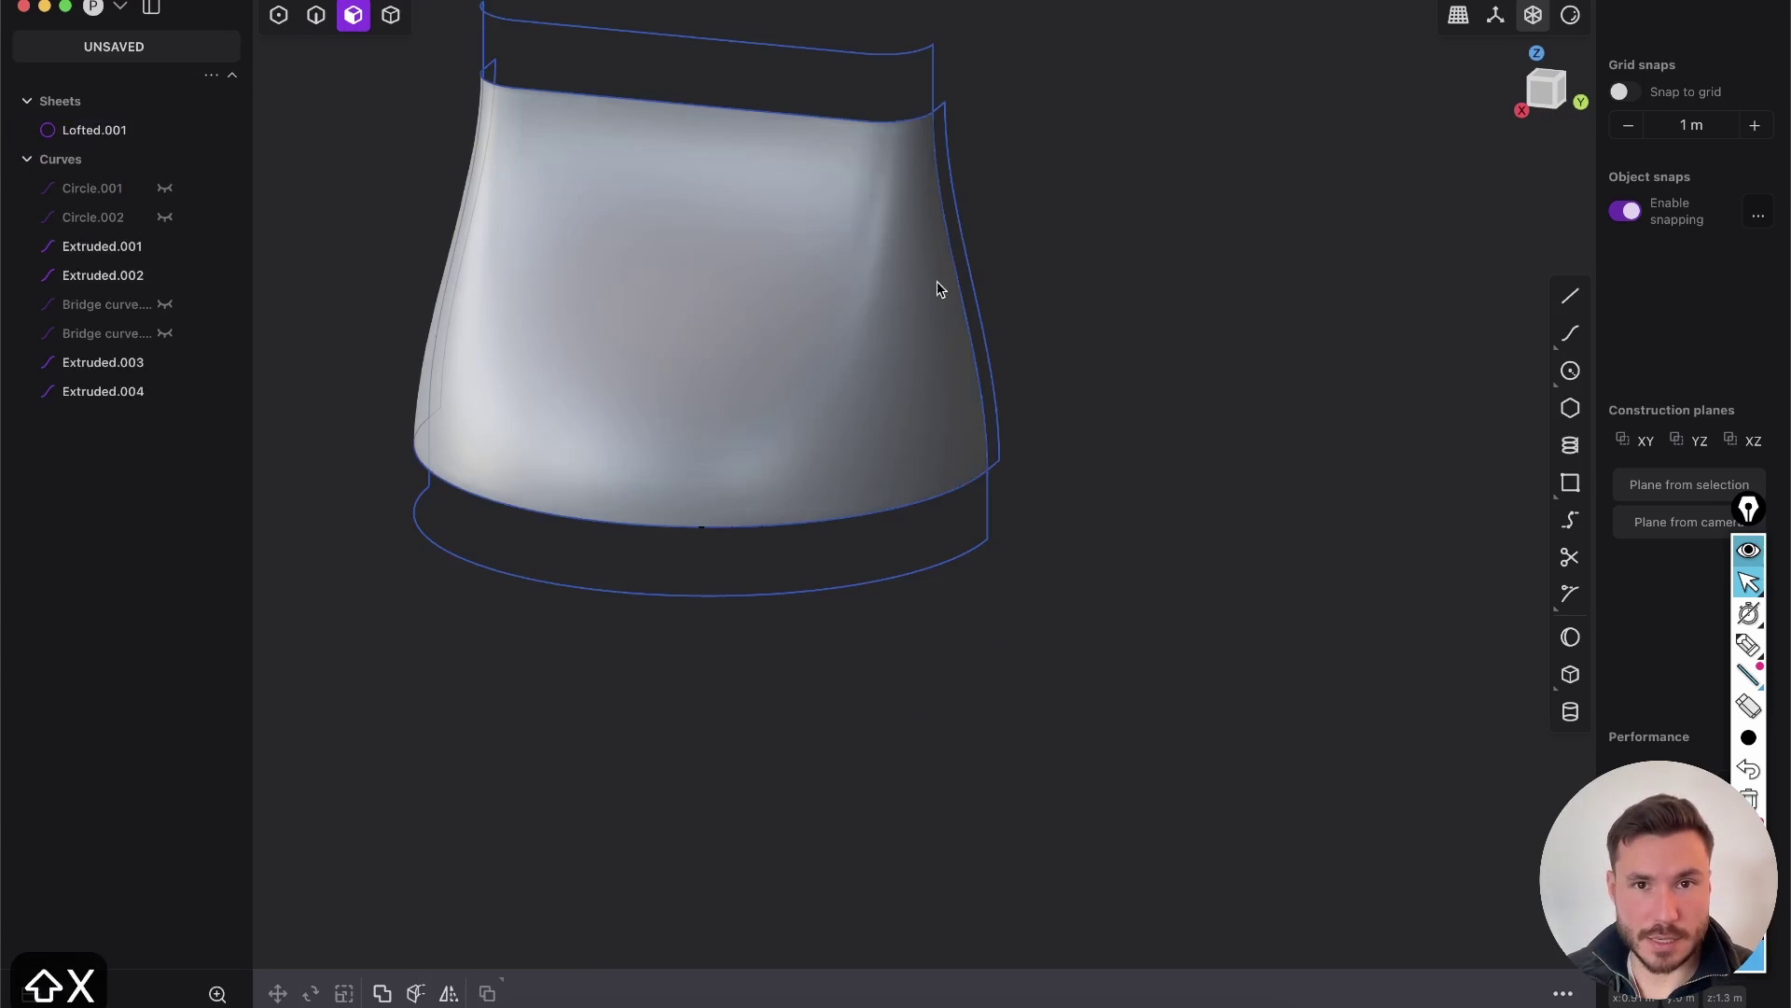
# Delete the leftover extruded edge curves above, below and along both sides of the lofted sheet
pyautogui.press('2')
pyautogui.press('x')
pyautogui.click(970, 539)
pyautogui.press('x')
pyautogui.press('x')
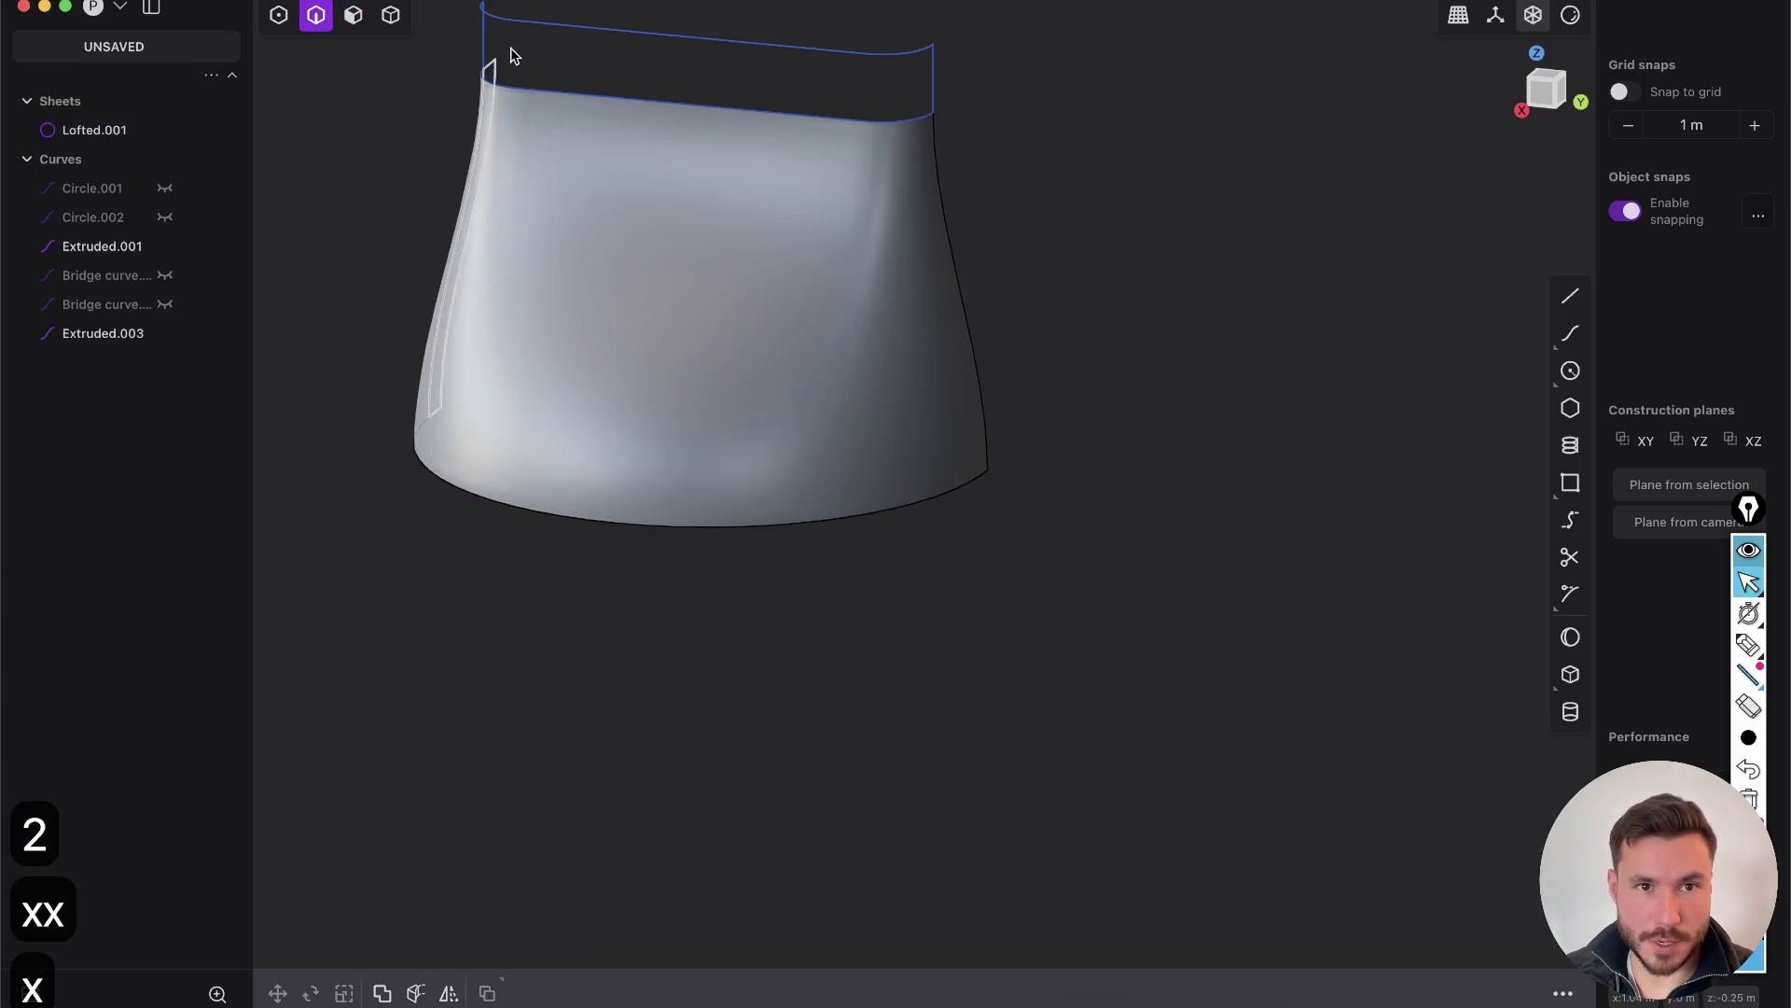
pyautogui.click(505, 50)
pyautogui.press('x')
pyautogui.click(520, 42)
pyautogui.press('x')
# Mirror the lofted sheet along the X axis and join both halves into one sheet
pyautogui.moveTo(807, 228); pyautogui.dragTo(1020, 439, button='middle')
pyautogui.press('Tab')
pyautogui.click(628, 336)
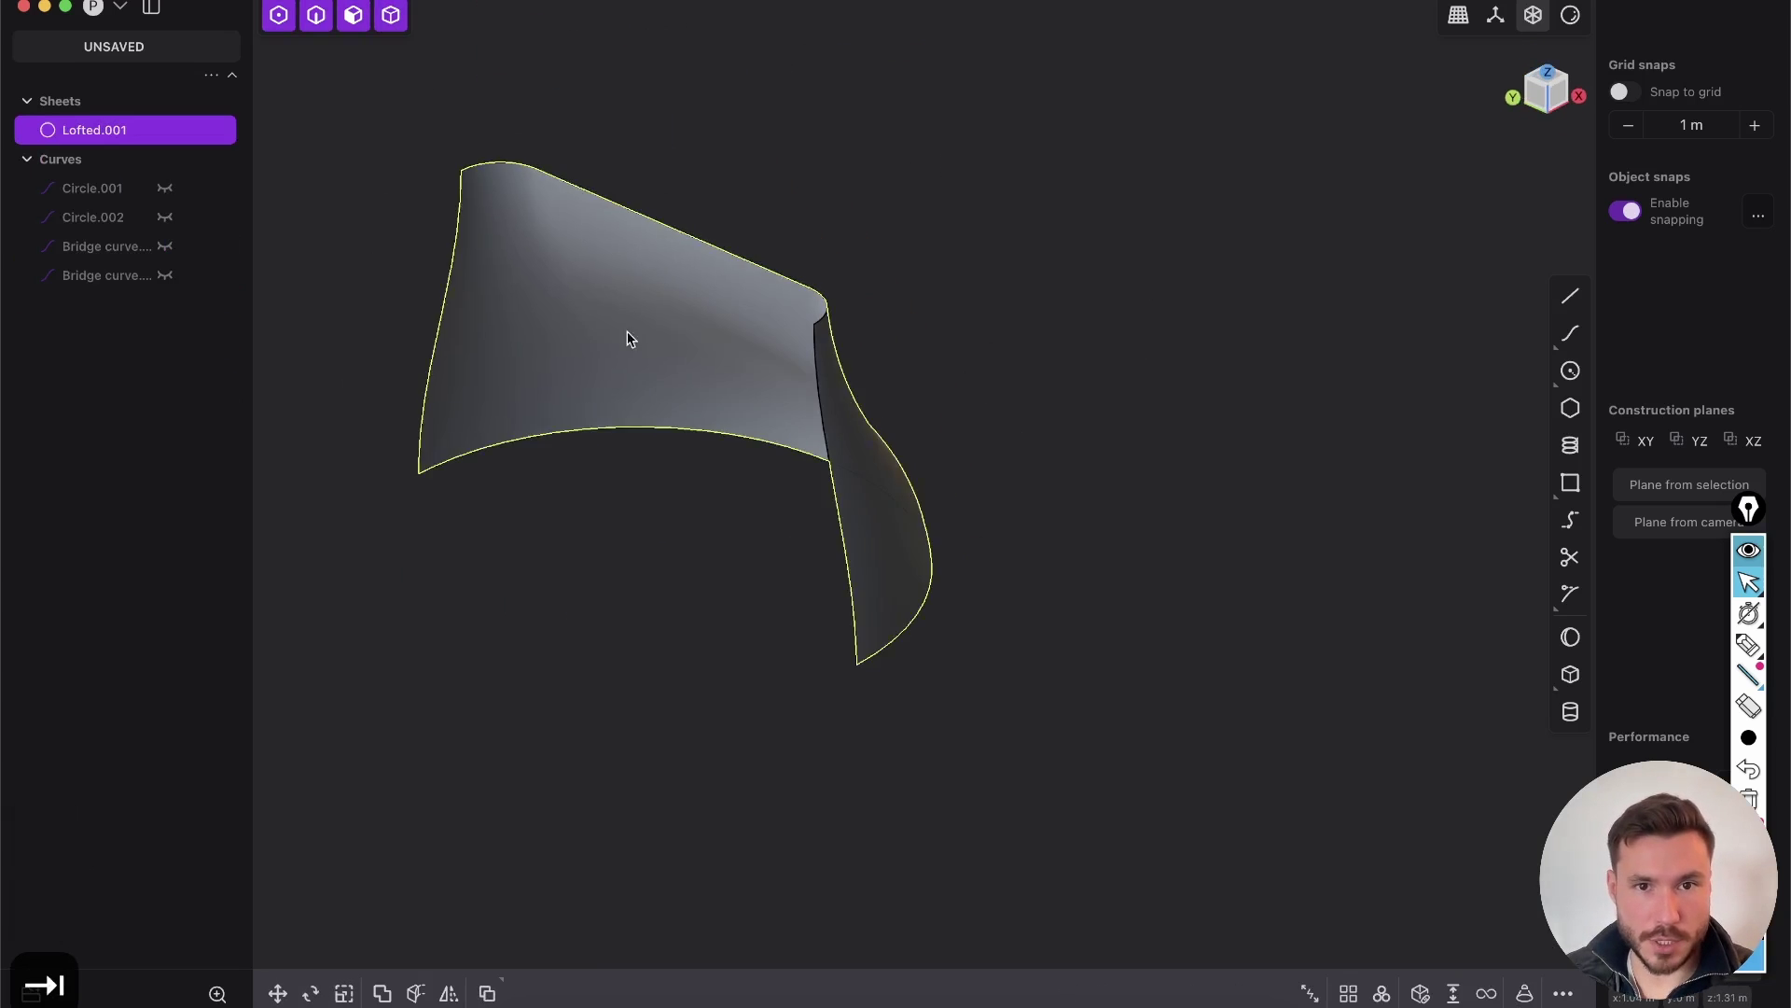
pyautogui.moveTo(628, 336); pyautogui.dragTo(964, 519, button='middle')
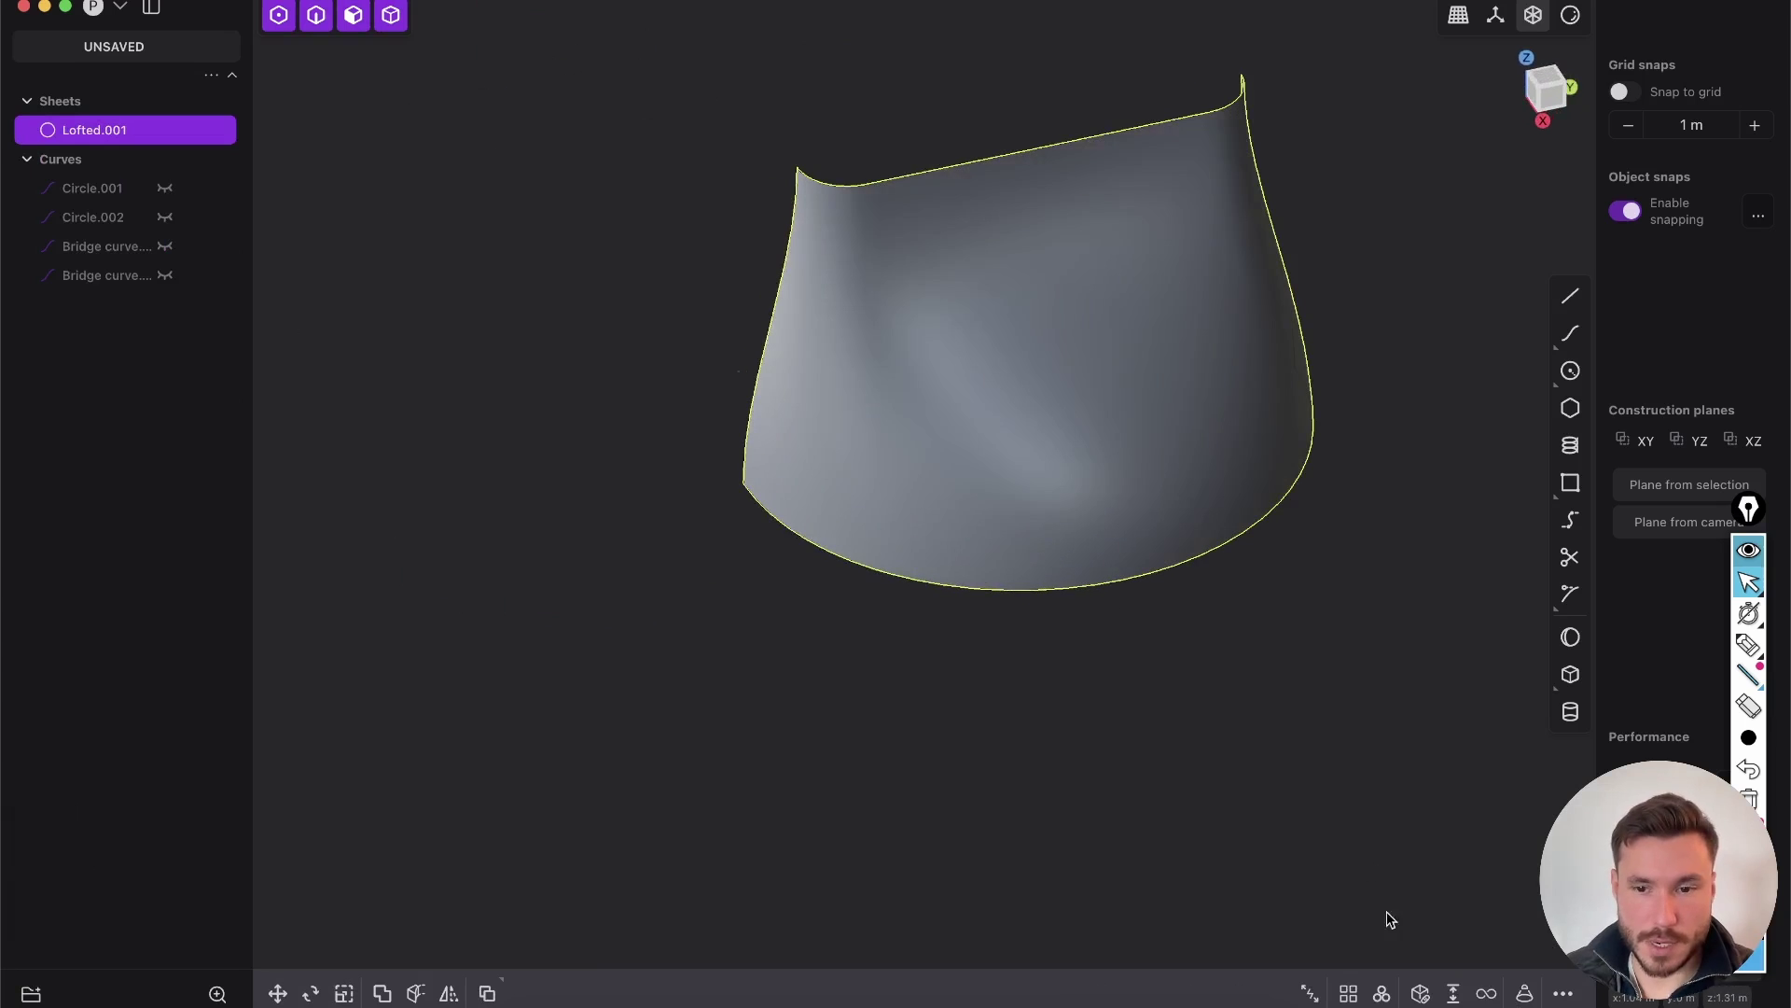
pyautogui.press('super+x')
pyautogui.moveTo(989, 256); pyautogui.dragTo(1116, 322, button='middle')
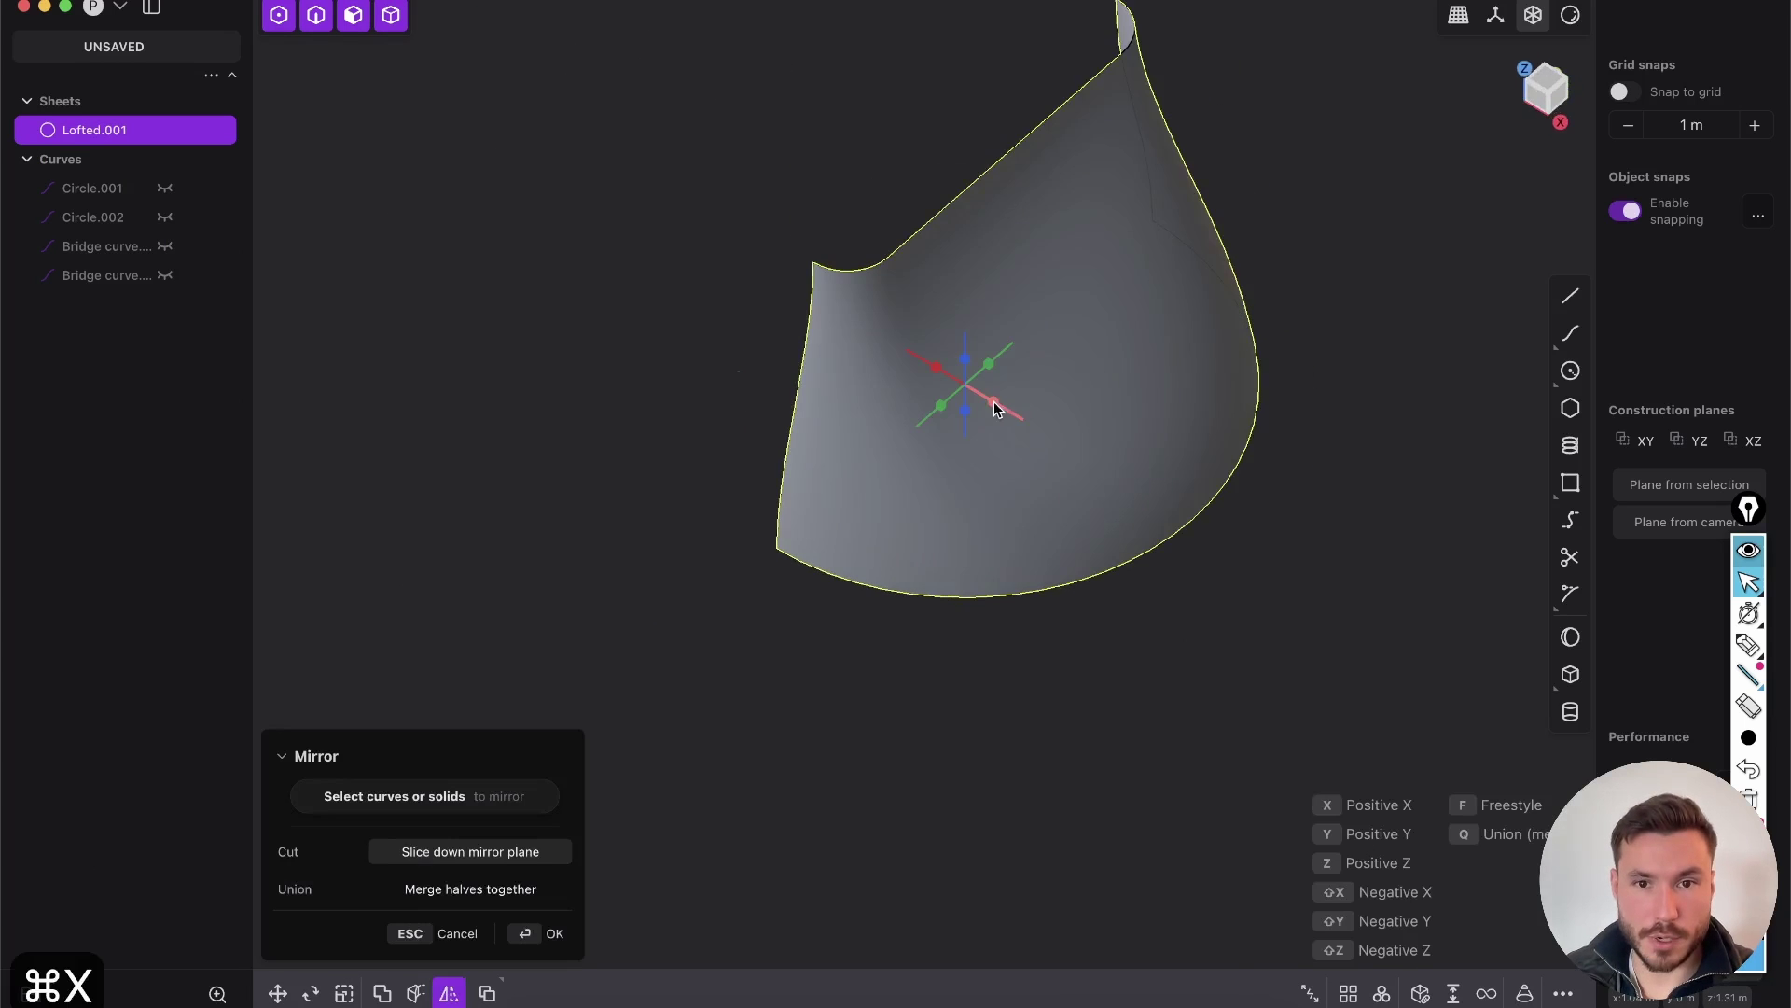
pyautogui.click(995, 399)
pyautogui.moveTo(1040, 250); pyautogui.dragTo(705, 871, button='middle')
pyautogui.click(554, 933)
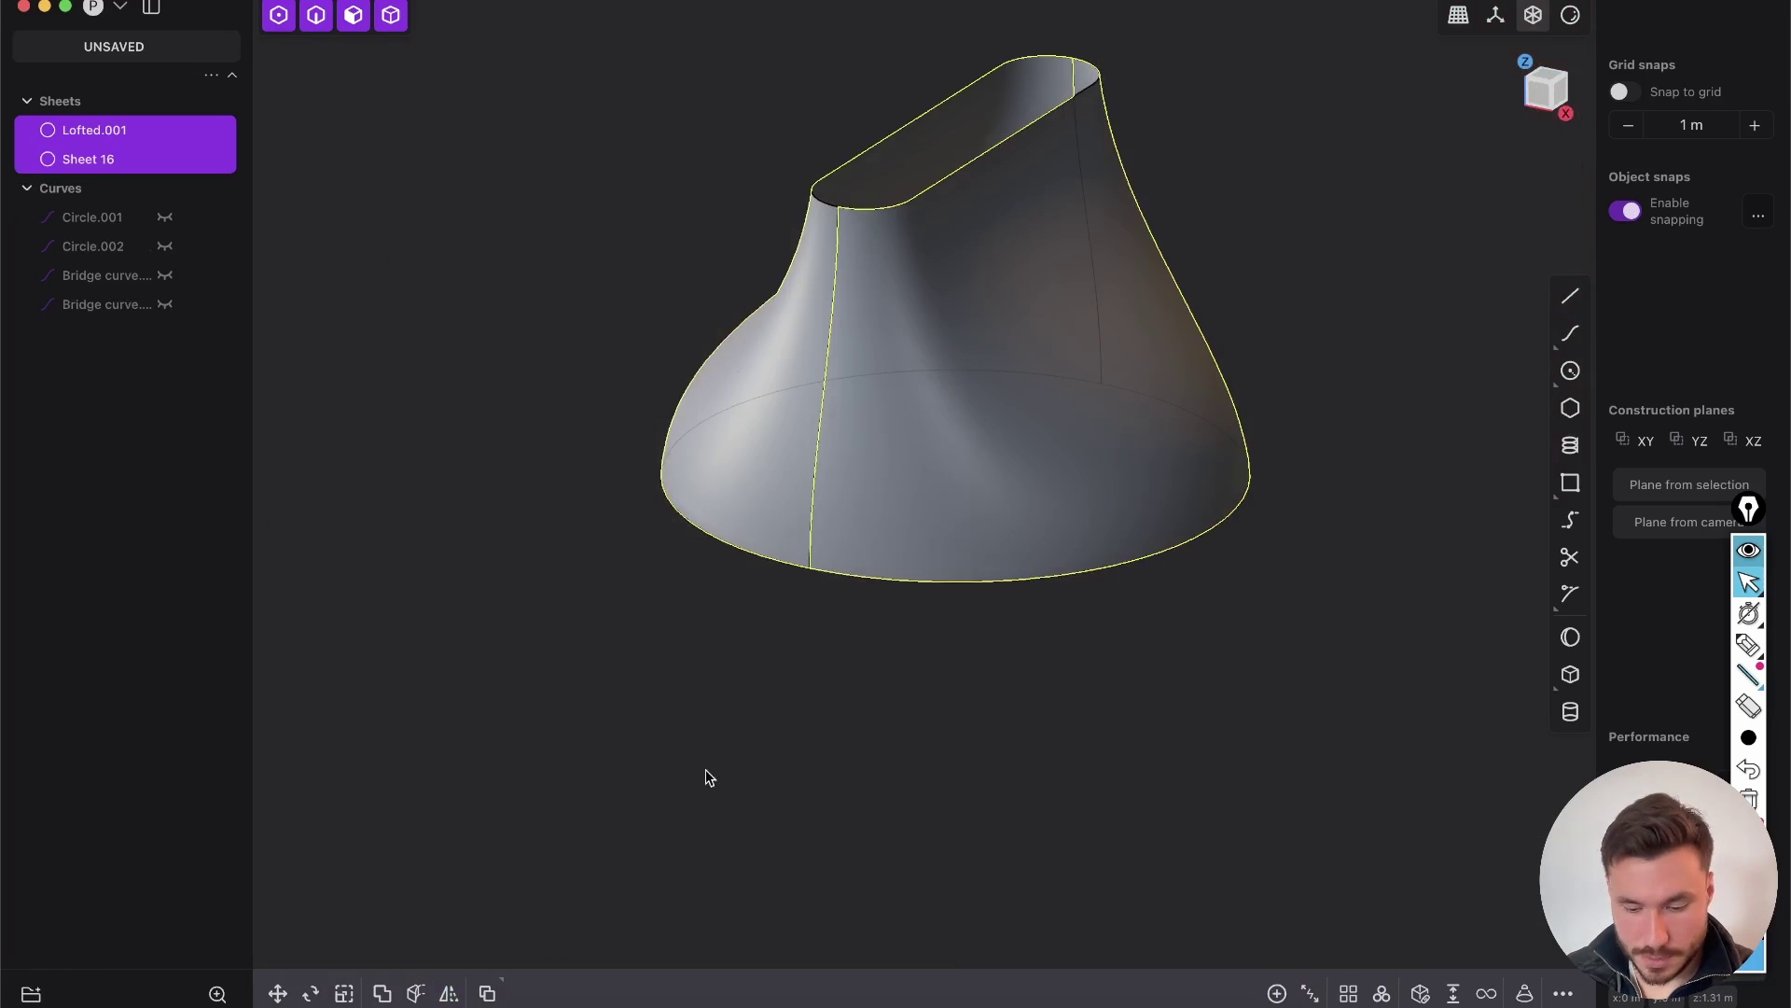
pyautogui.press('j')
pyautogui.click(951, 632)
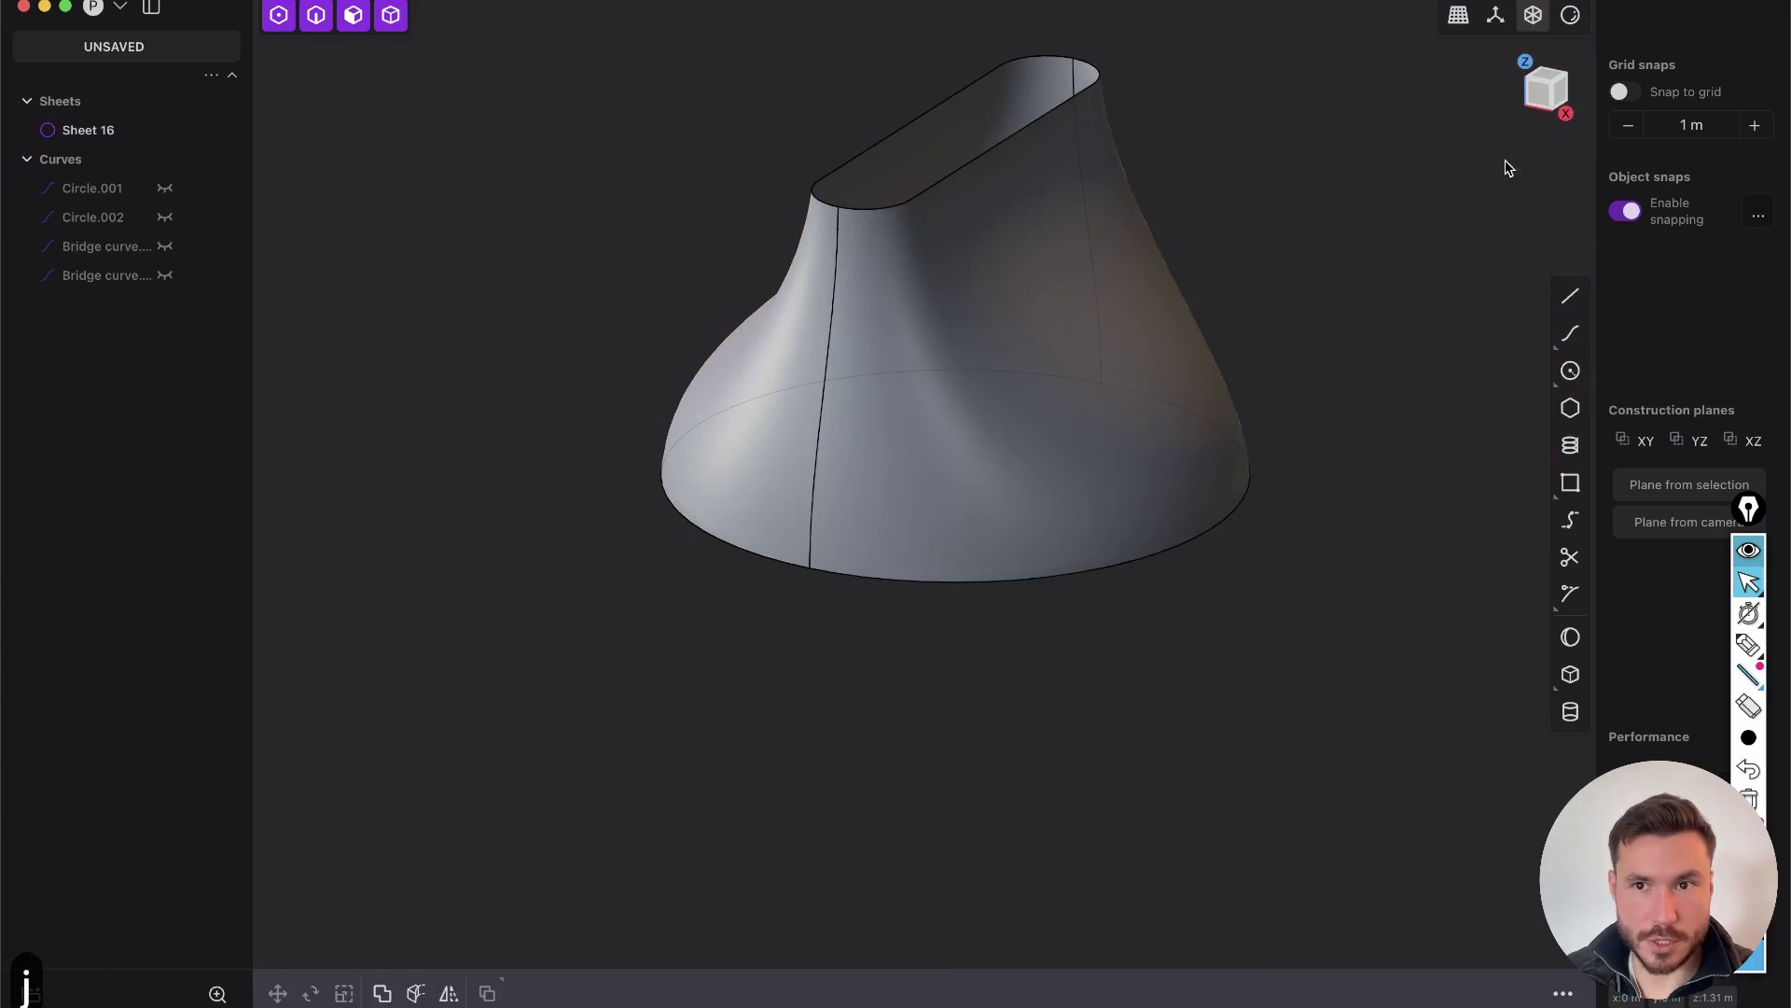
# Hide the edge display and examine the mirrored seam and surface smoothness from several angles
pyautogui.click(1570, 15)
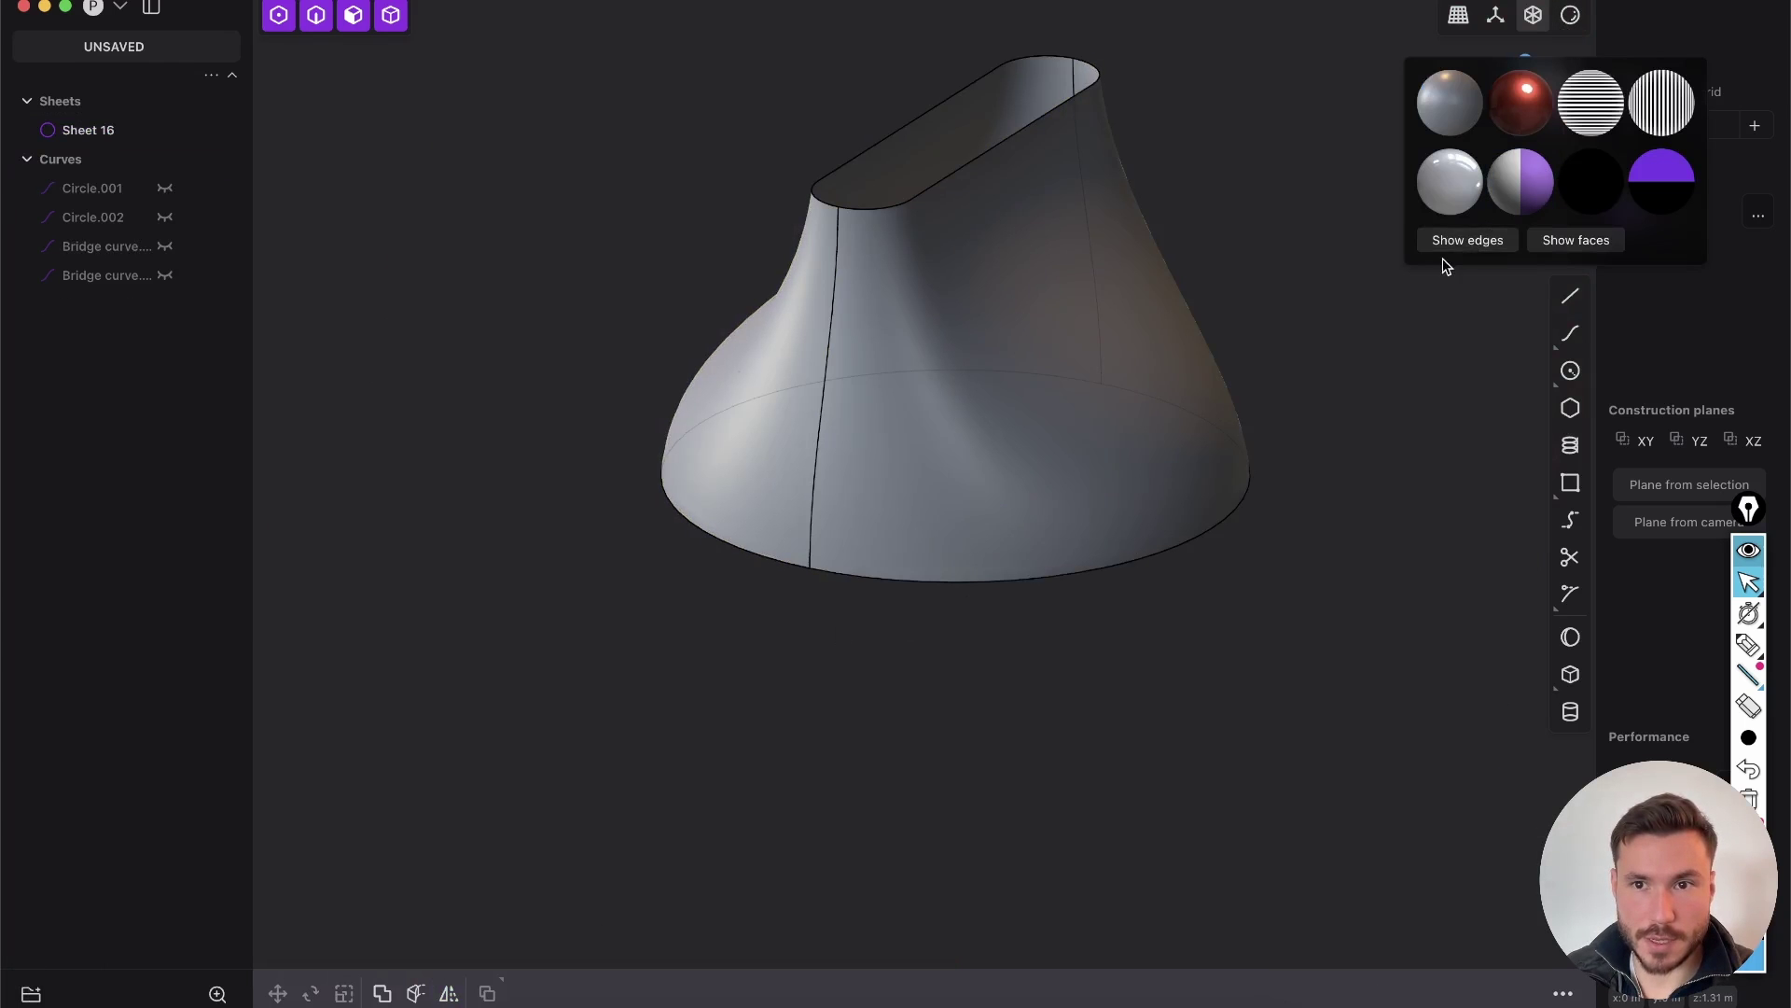
pyautogui.hotkey('shift', 'e')
pyautogui.moveTo(956, 396)
pyautogui.mouseDown(button='middle')
pyautogui.moveTo(1055, 323)
pyautogui.moveTo(858, 353)
pyautogui.mouseUp(button='middle')
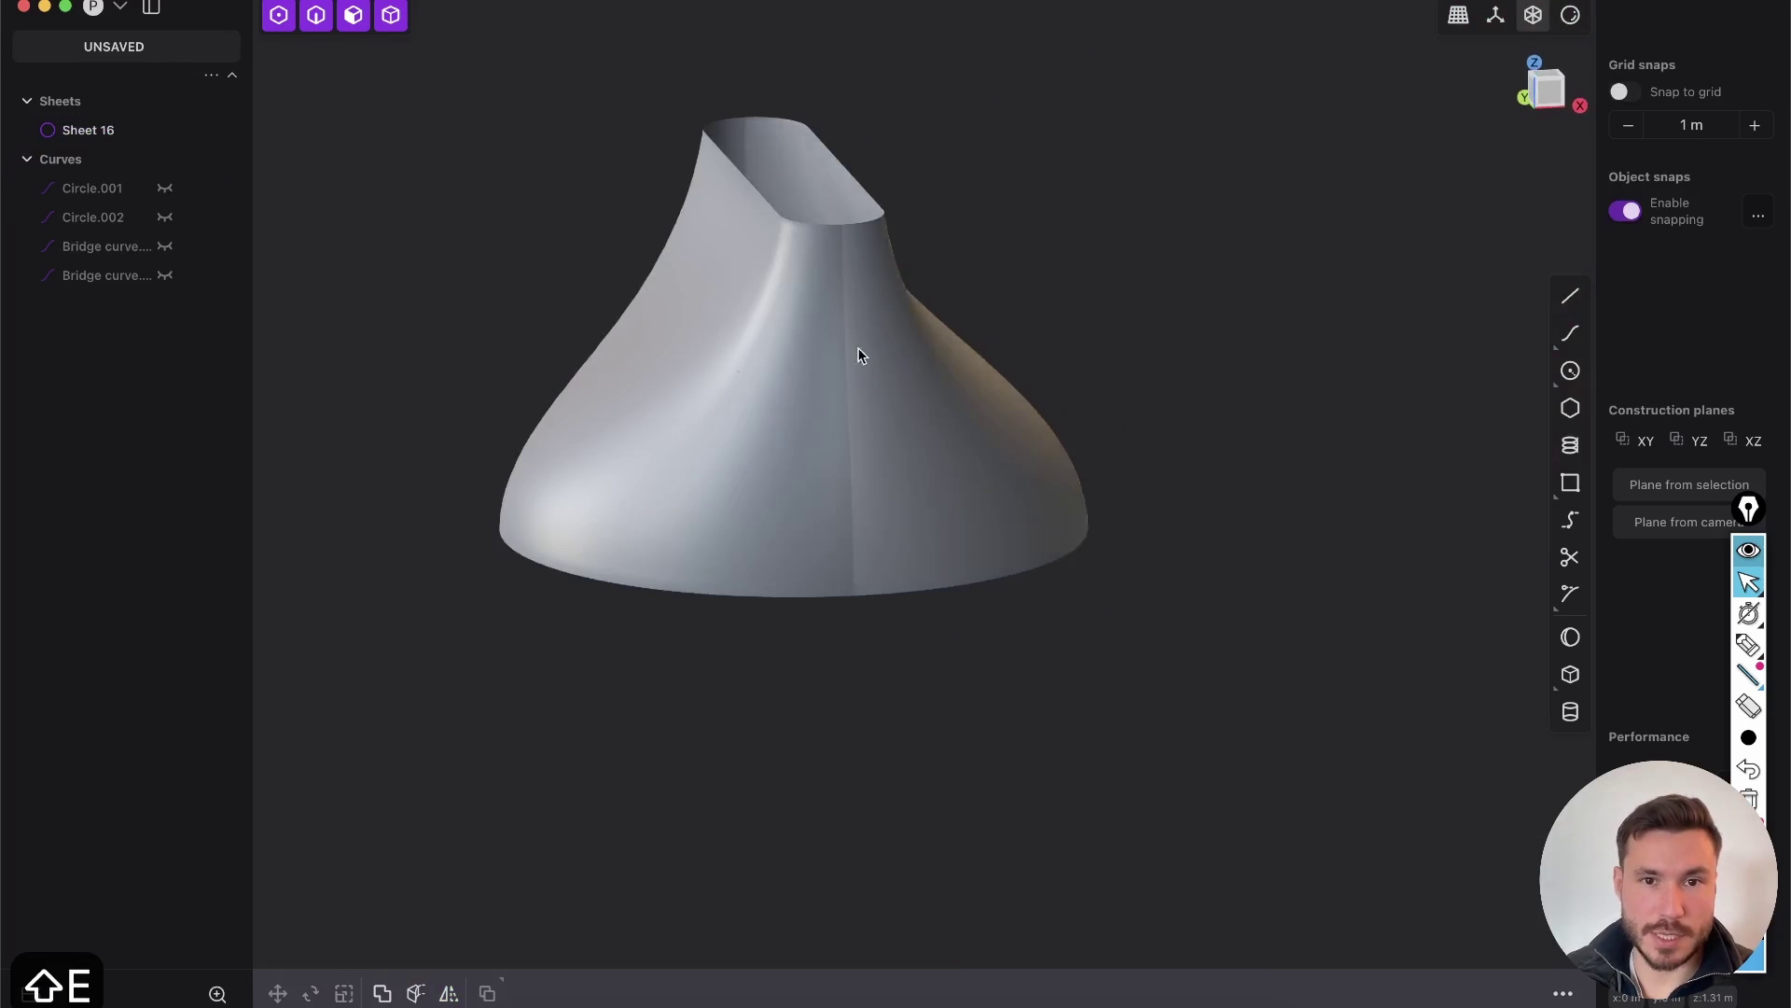
pyautogui.moveTo(1032, 724); pyautogui.dragTo(1089, 452, button='middle')
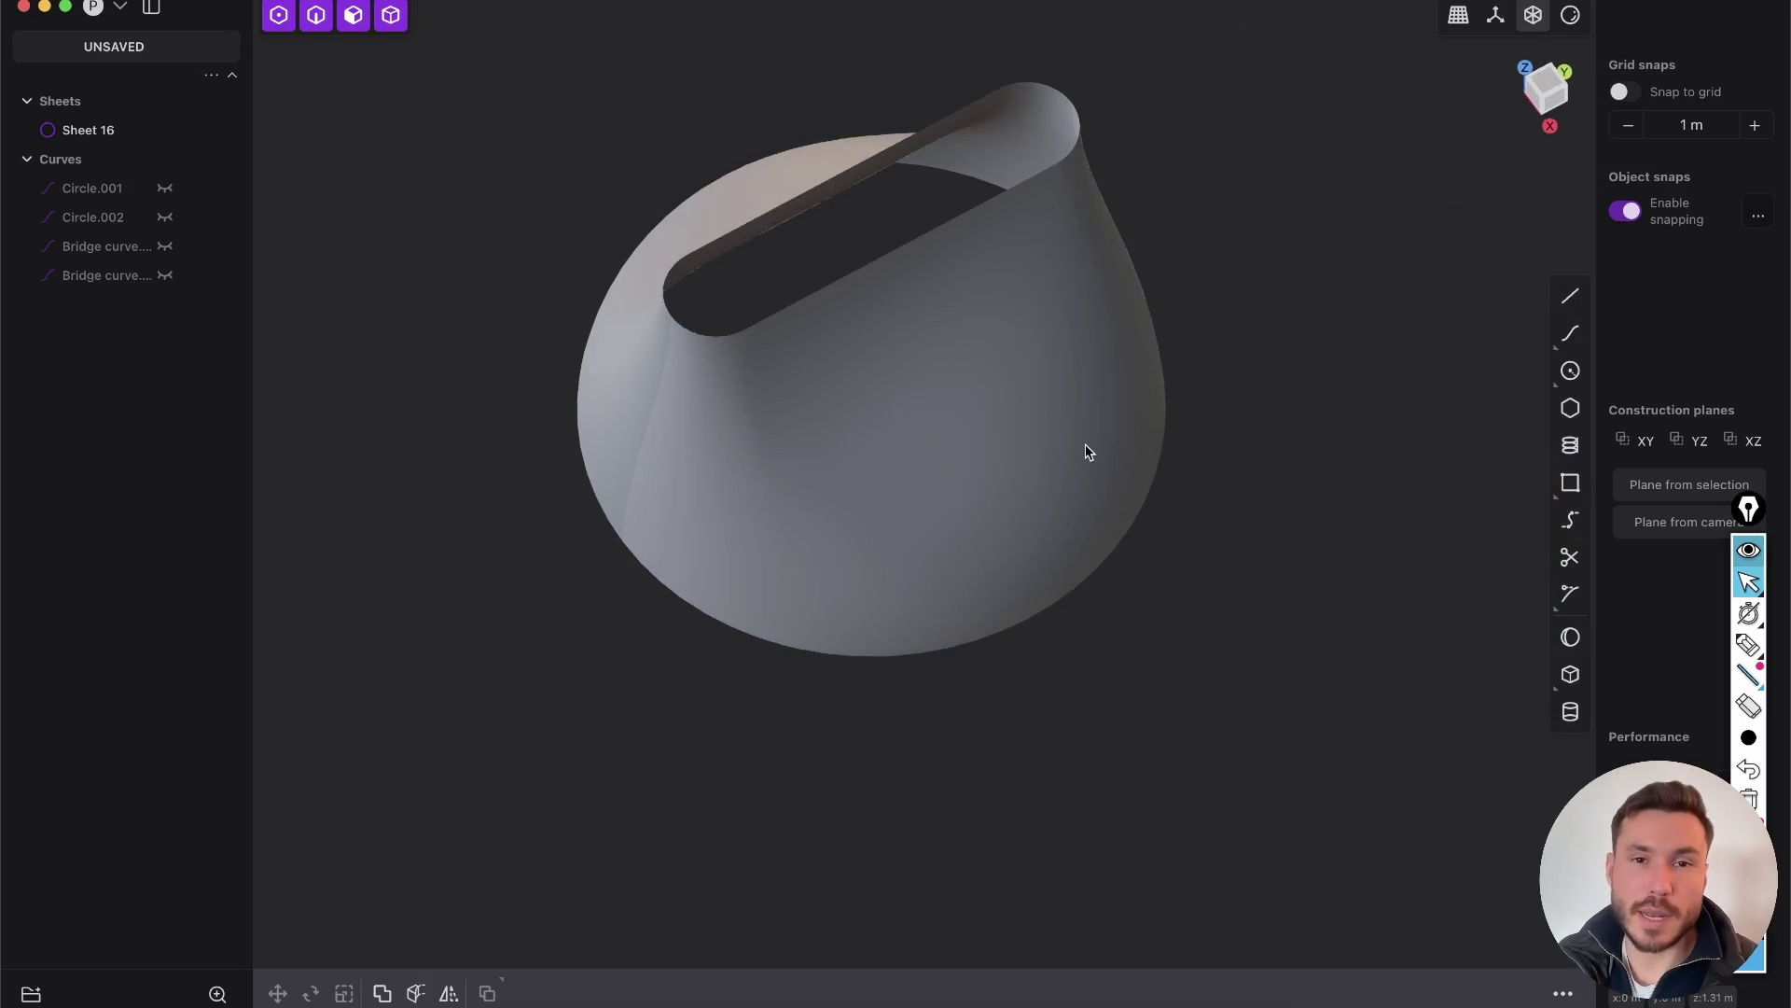
pyautogui.moveTo(740, 496); pyautogui.dragTo(719, 371, button='middle')
# Close the slot-shaped upper opening with a Patch across its rim edges
pyautogui.press('2')
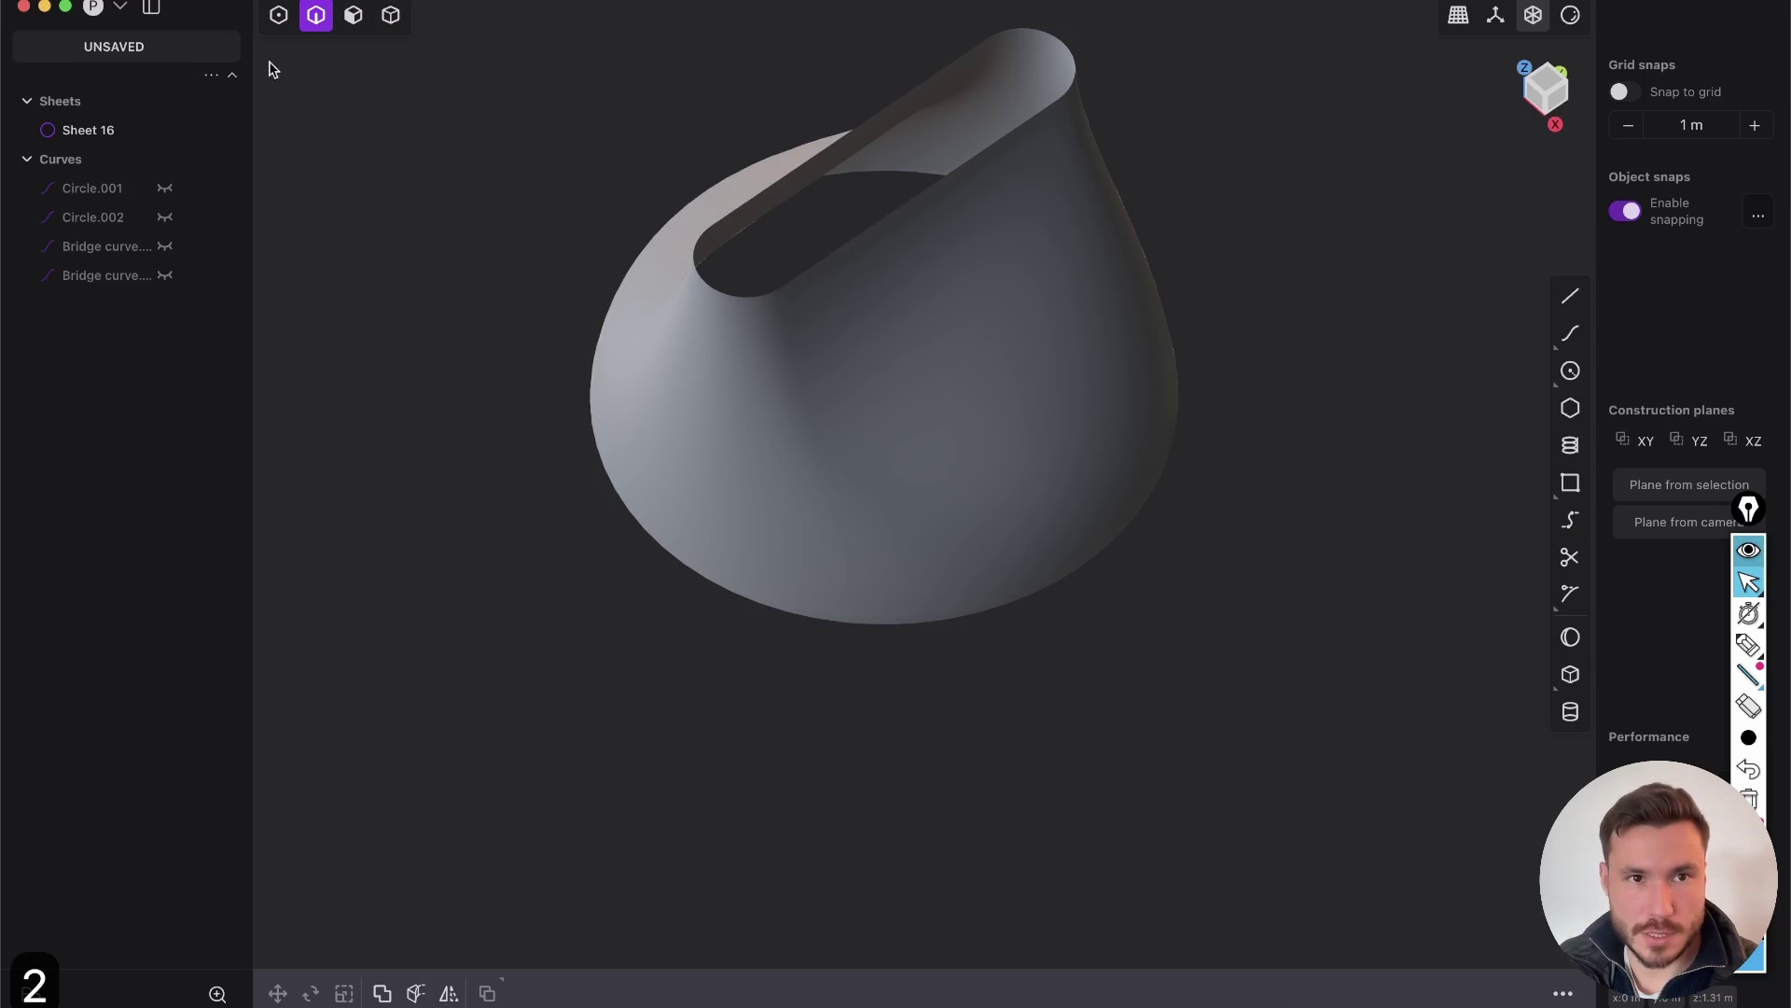
pyautogui.click(866, 237)
pyautogui.press('e')
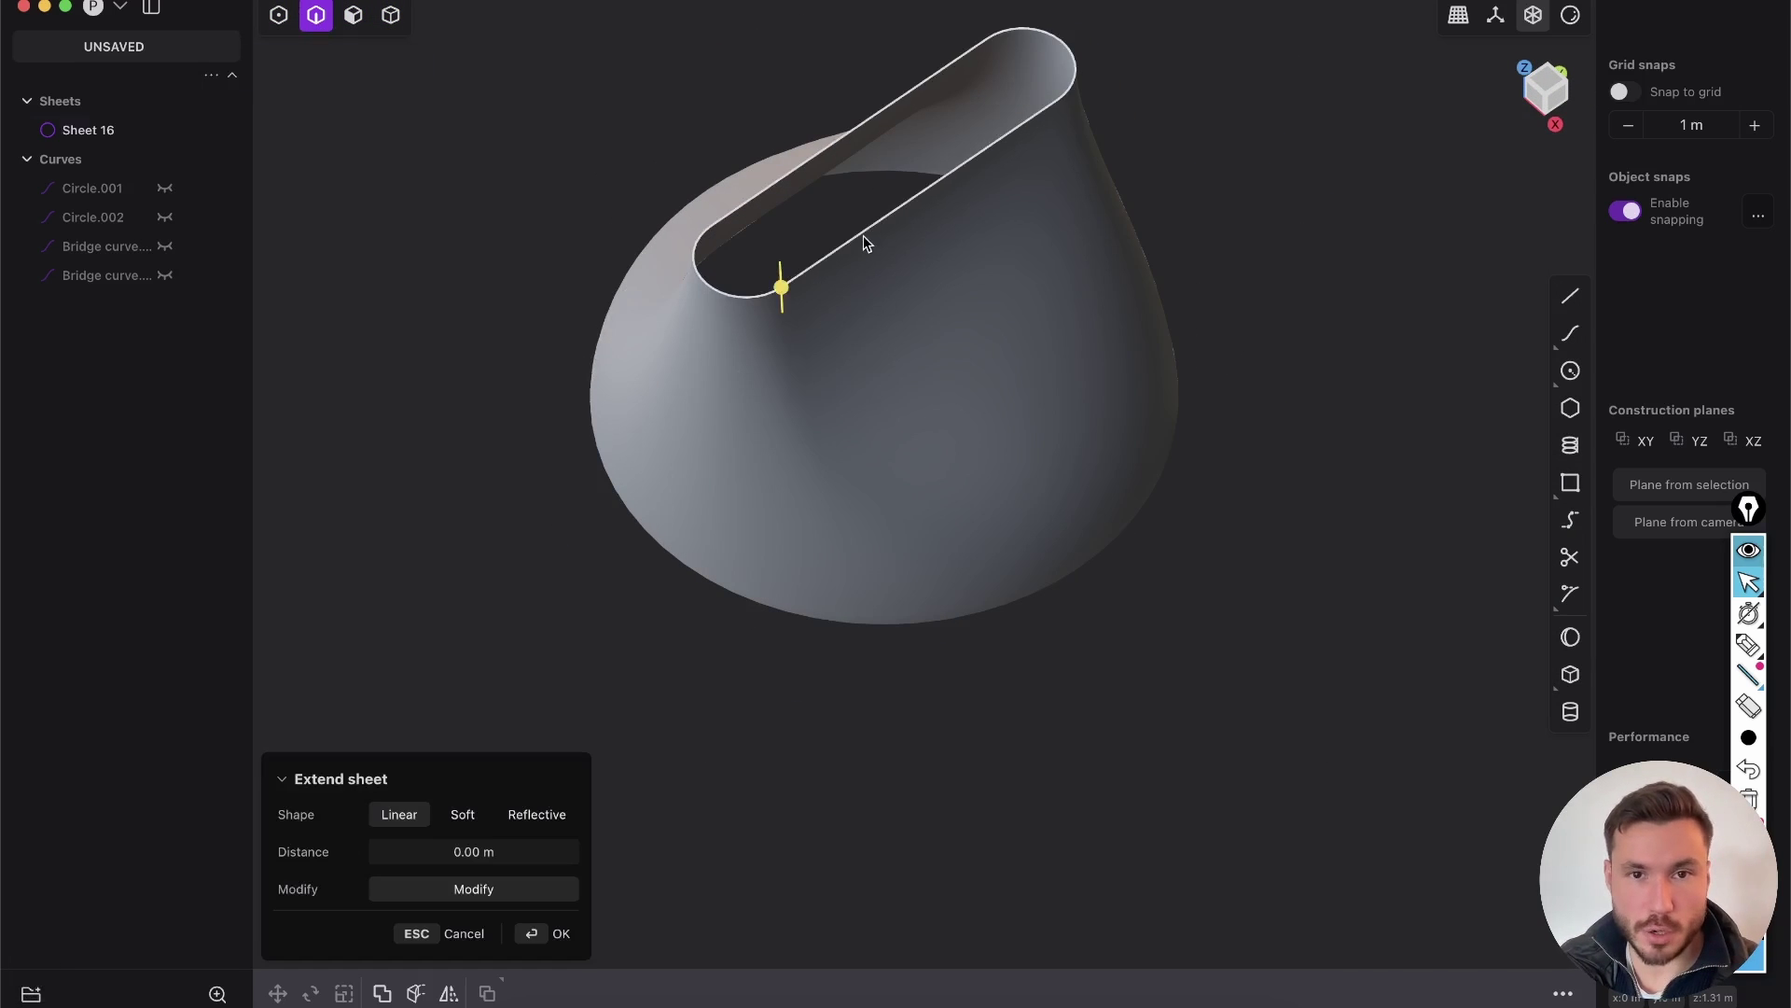
pyautogui.moveTo(866, 237); pyautogui.dragTo(1124, 490, button='middle')
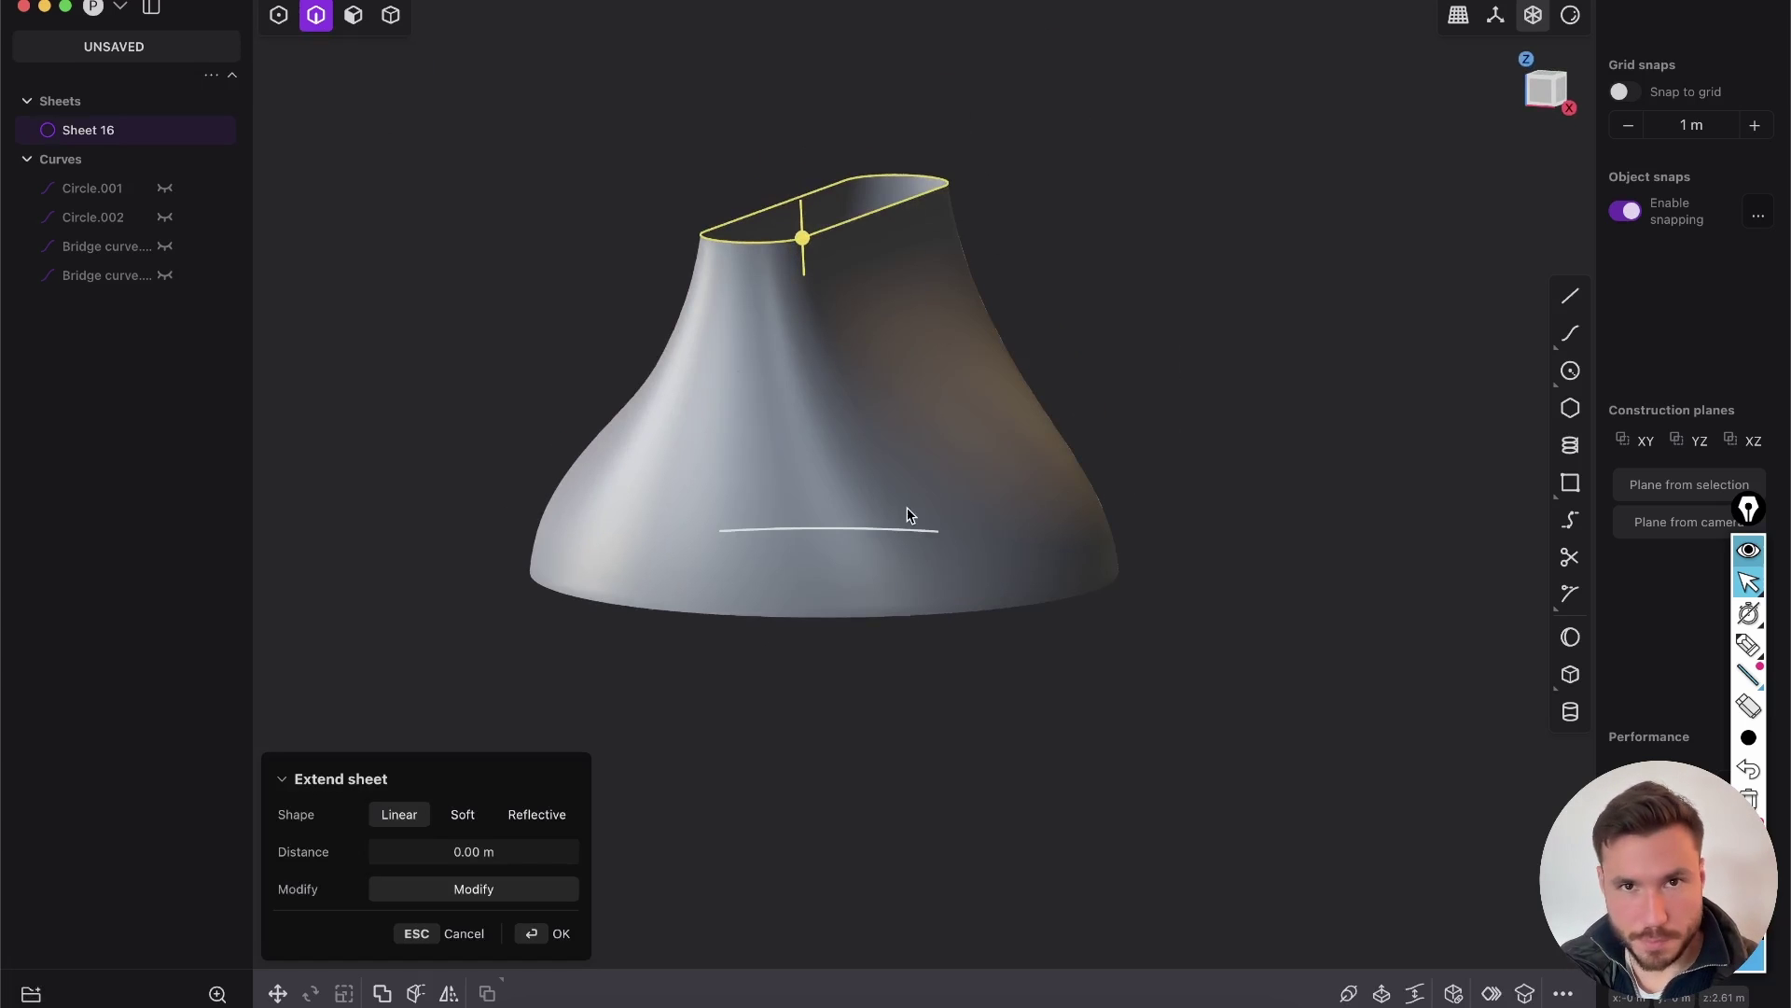
pyautogui.write('fp')
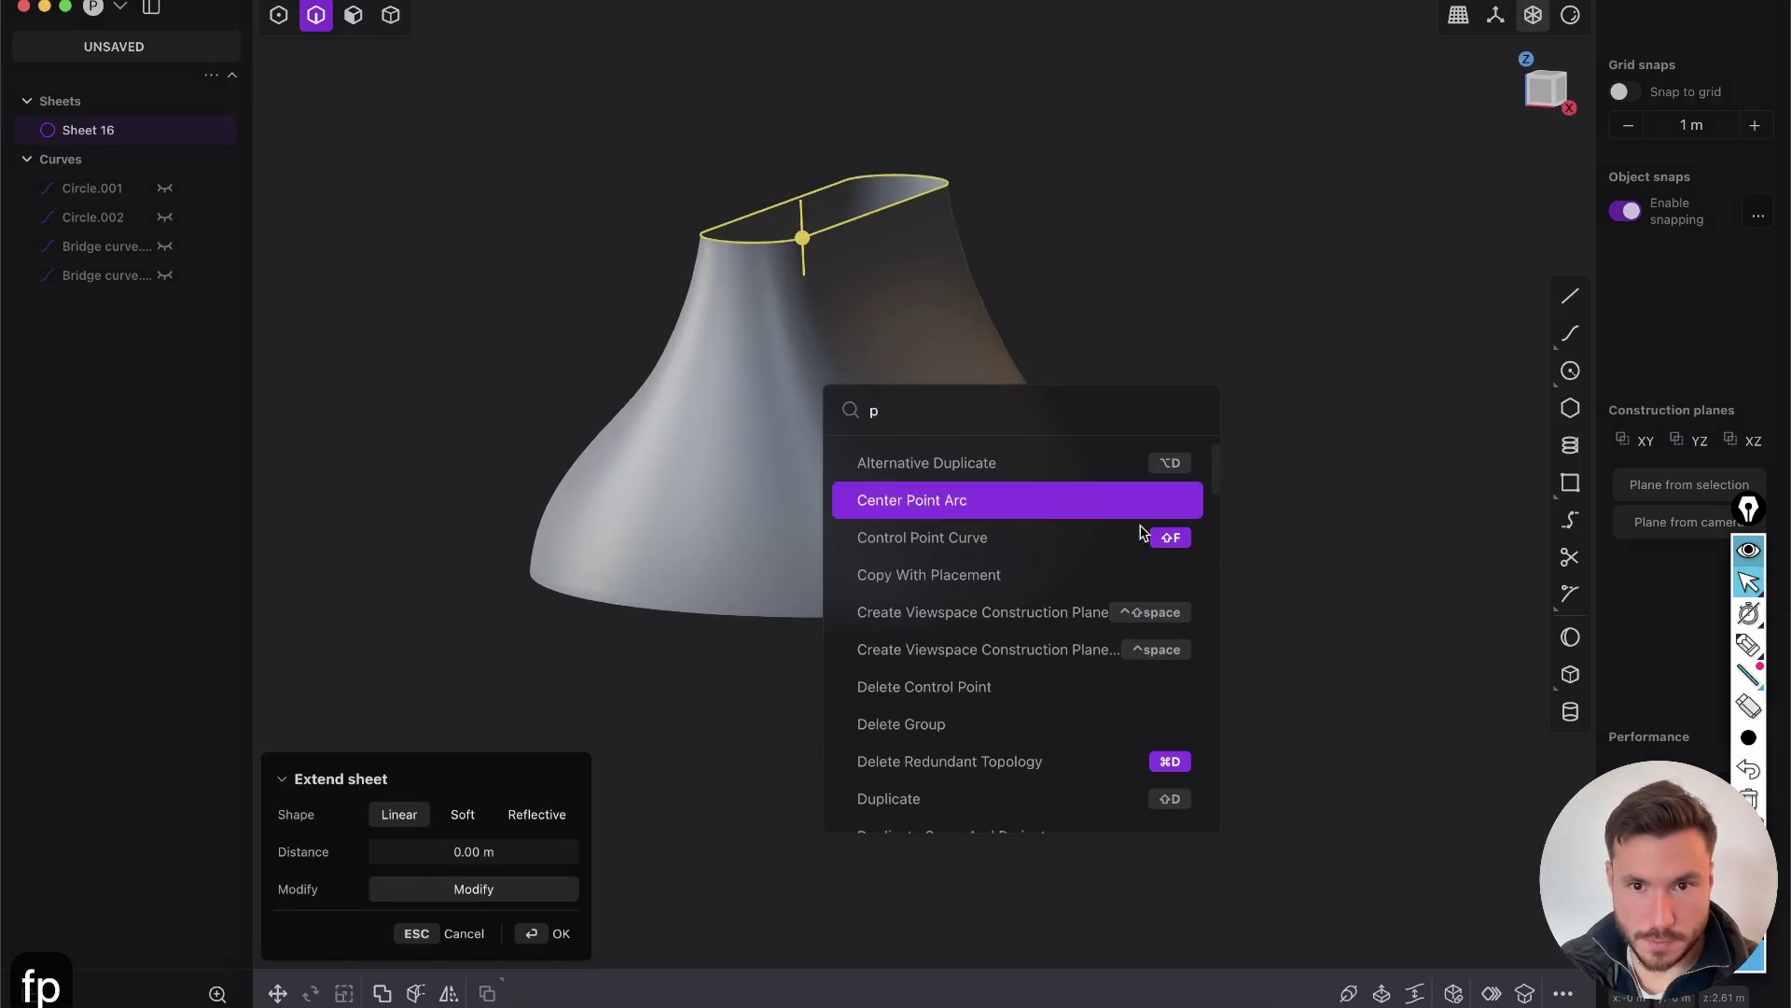
pyautogui.write('a')
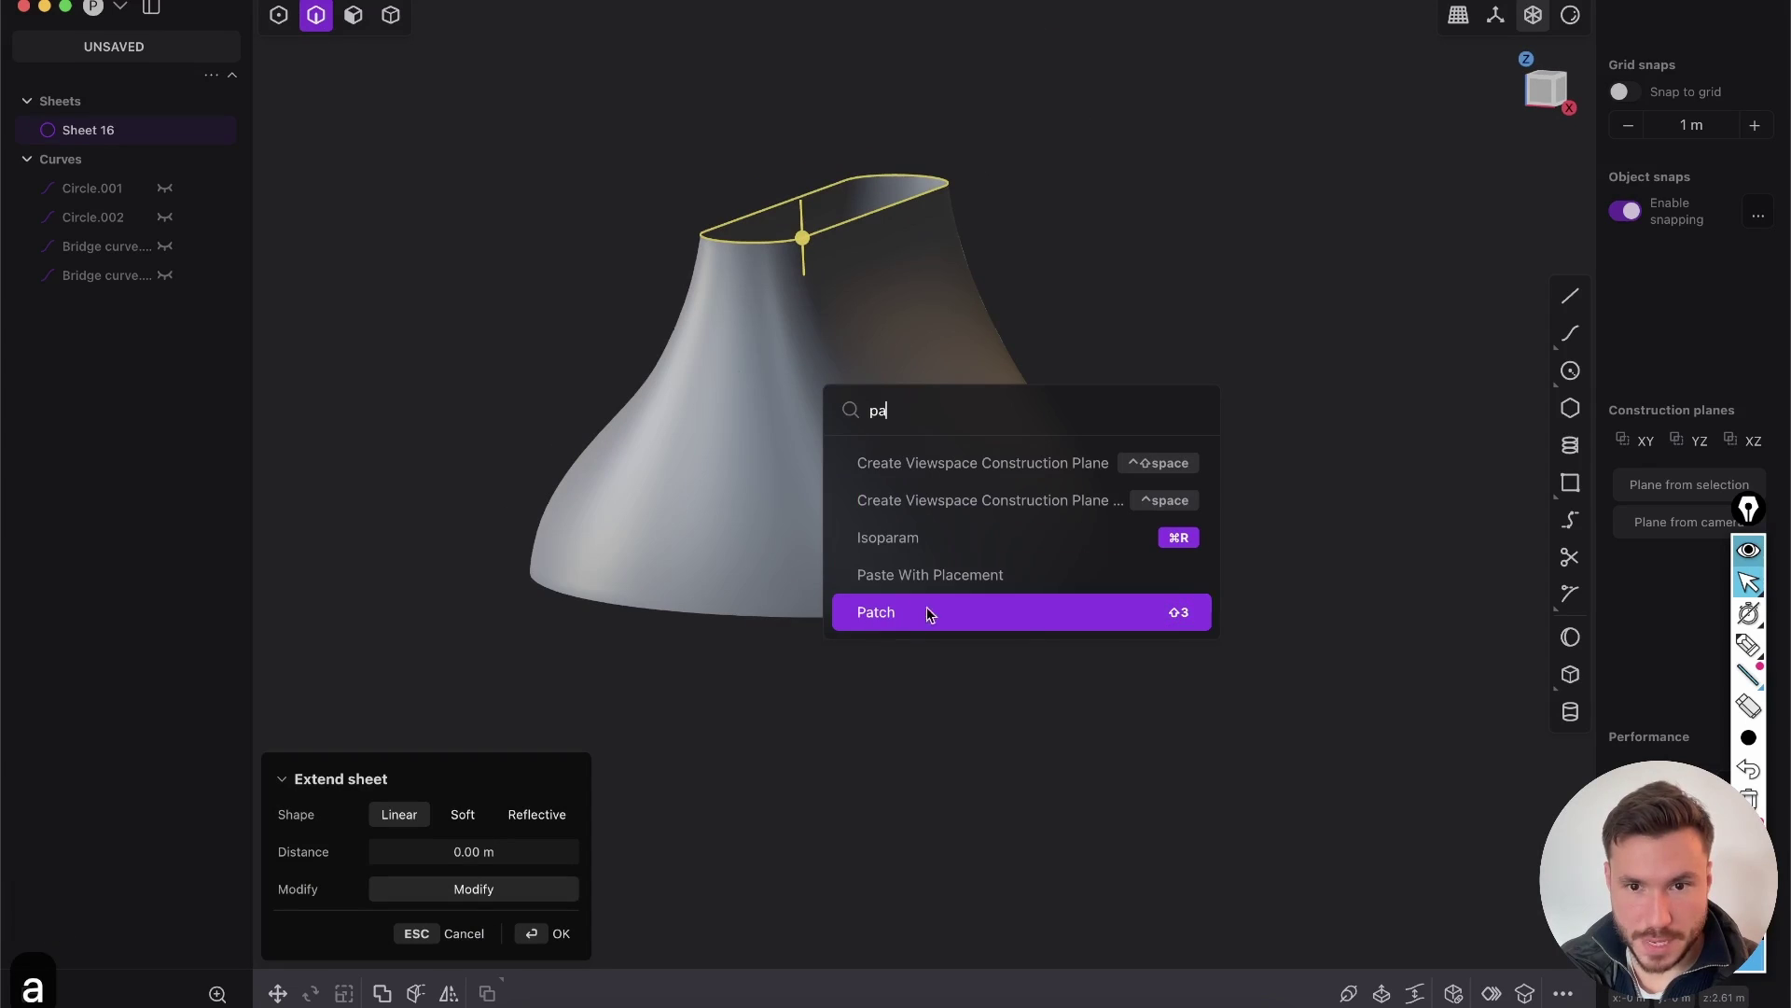
pyautogui.press('Escape')
pyautogui.hotkey('shift', '3')
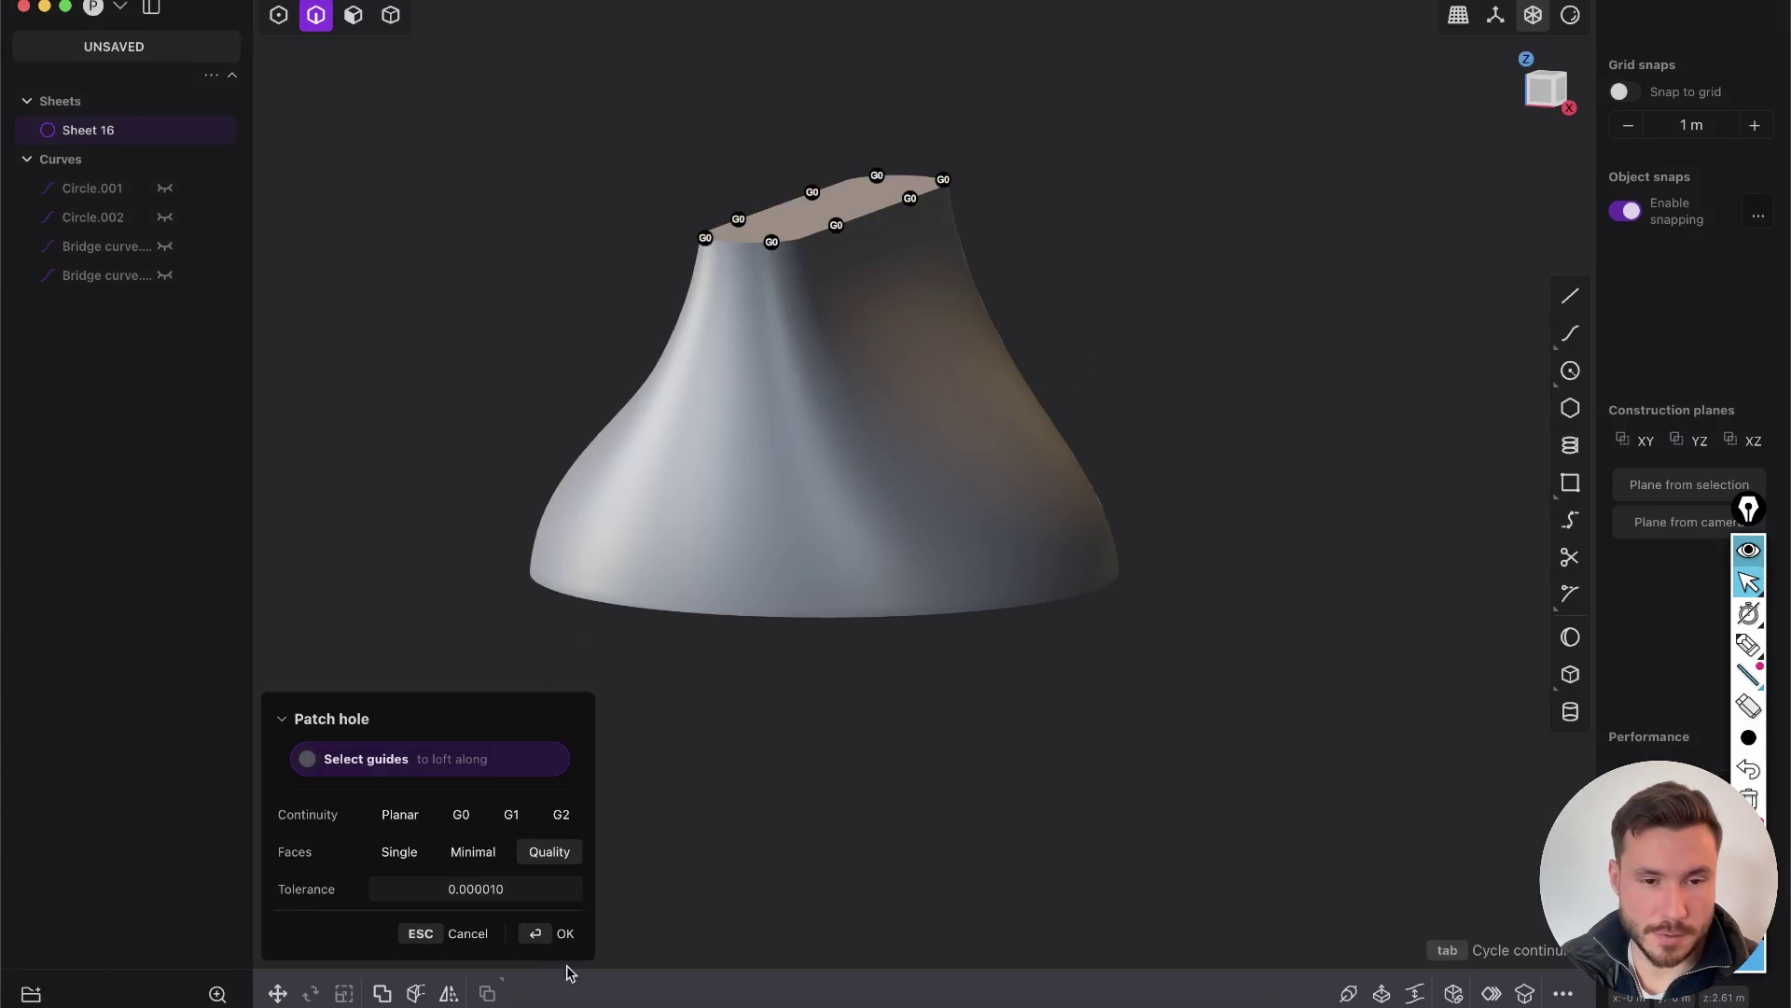
pyautogui.click(563, 934)
# Patch the circular base opening to close the sheet into a solid
pyautogui.moveTo(743, 712); pyautogui.dragTo(820, 528, button='middle')
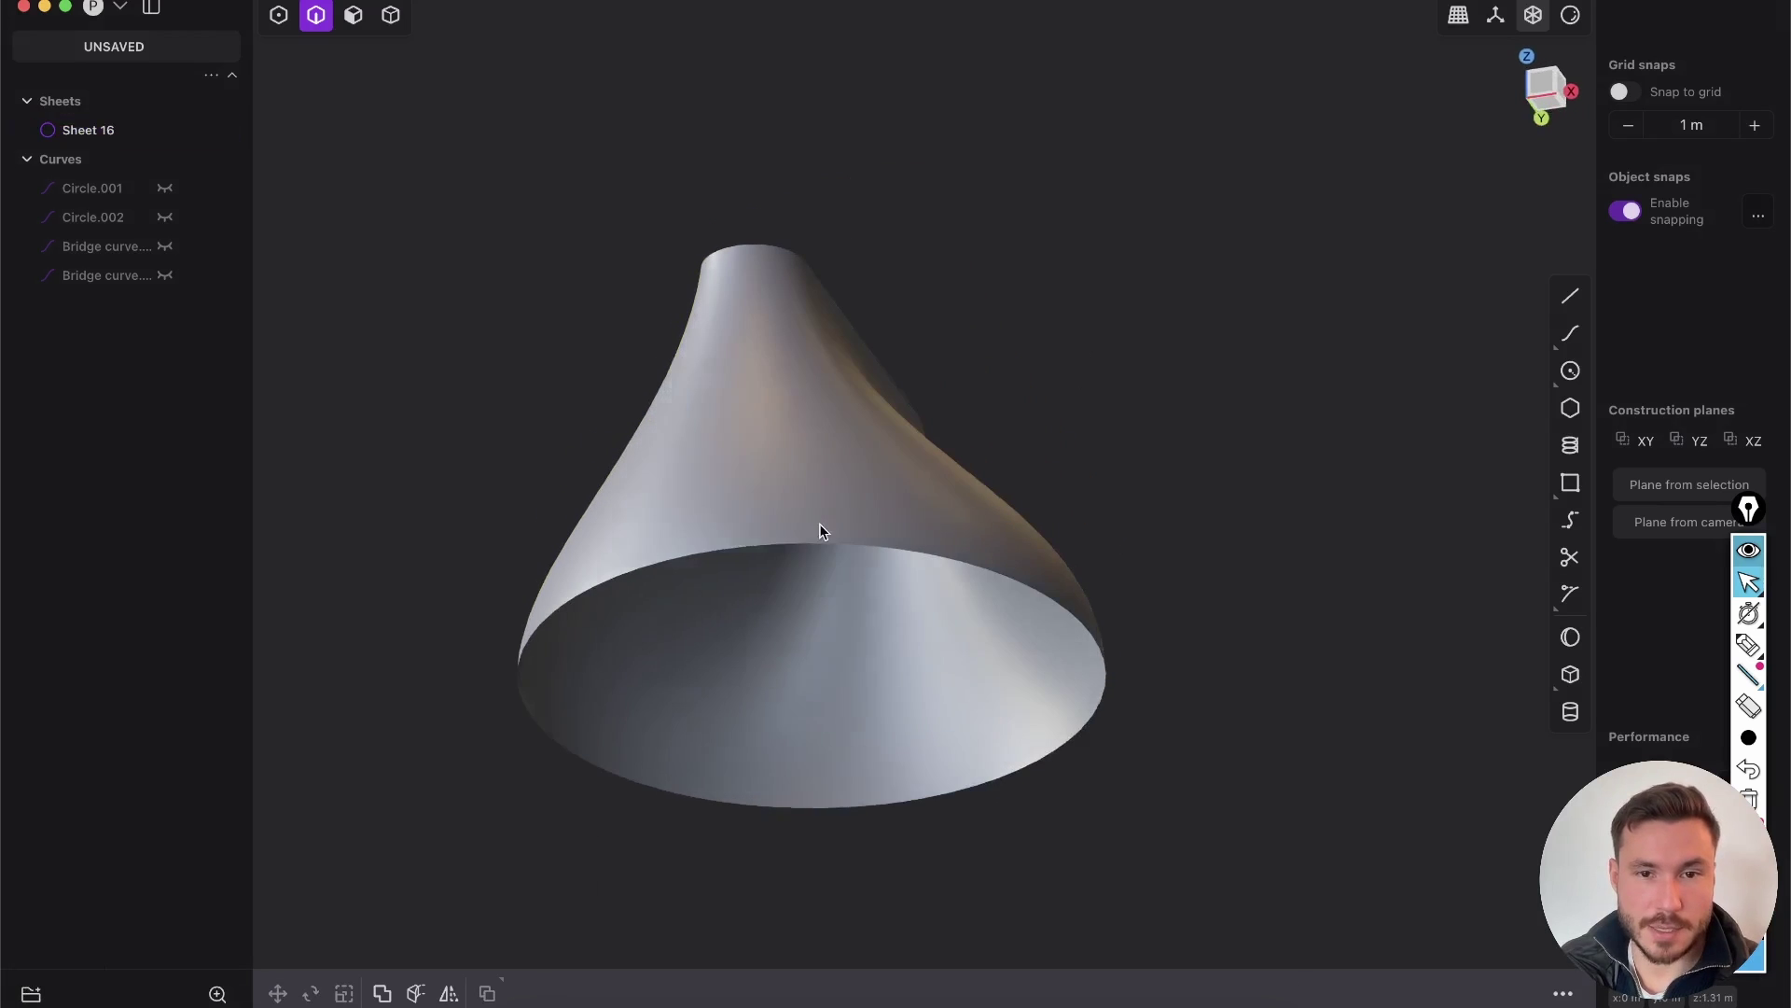
pyautogui.press('2')
pyautogui.click(977, 570)
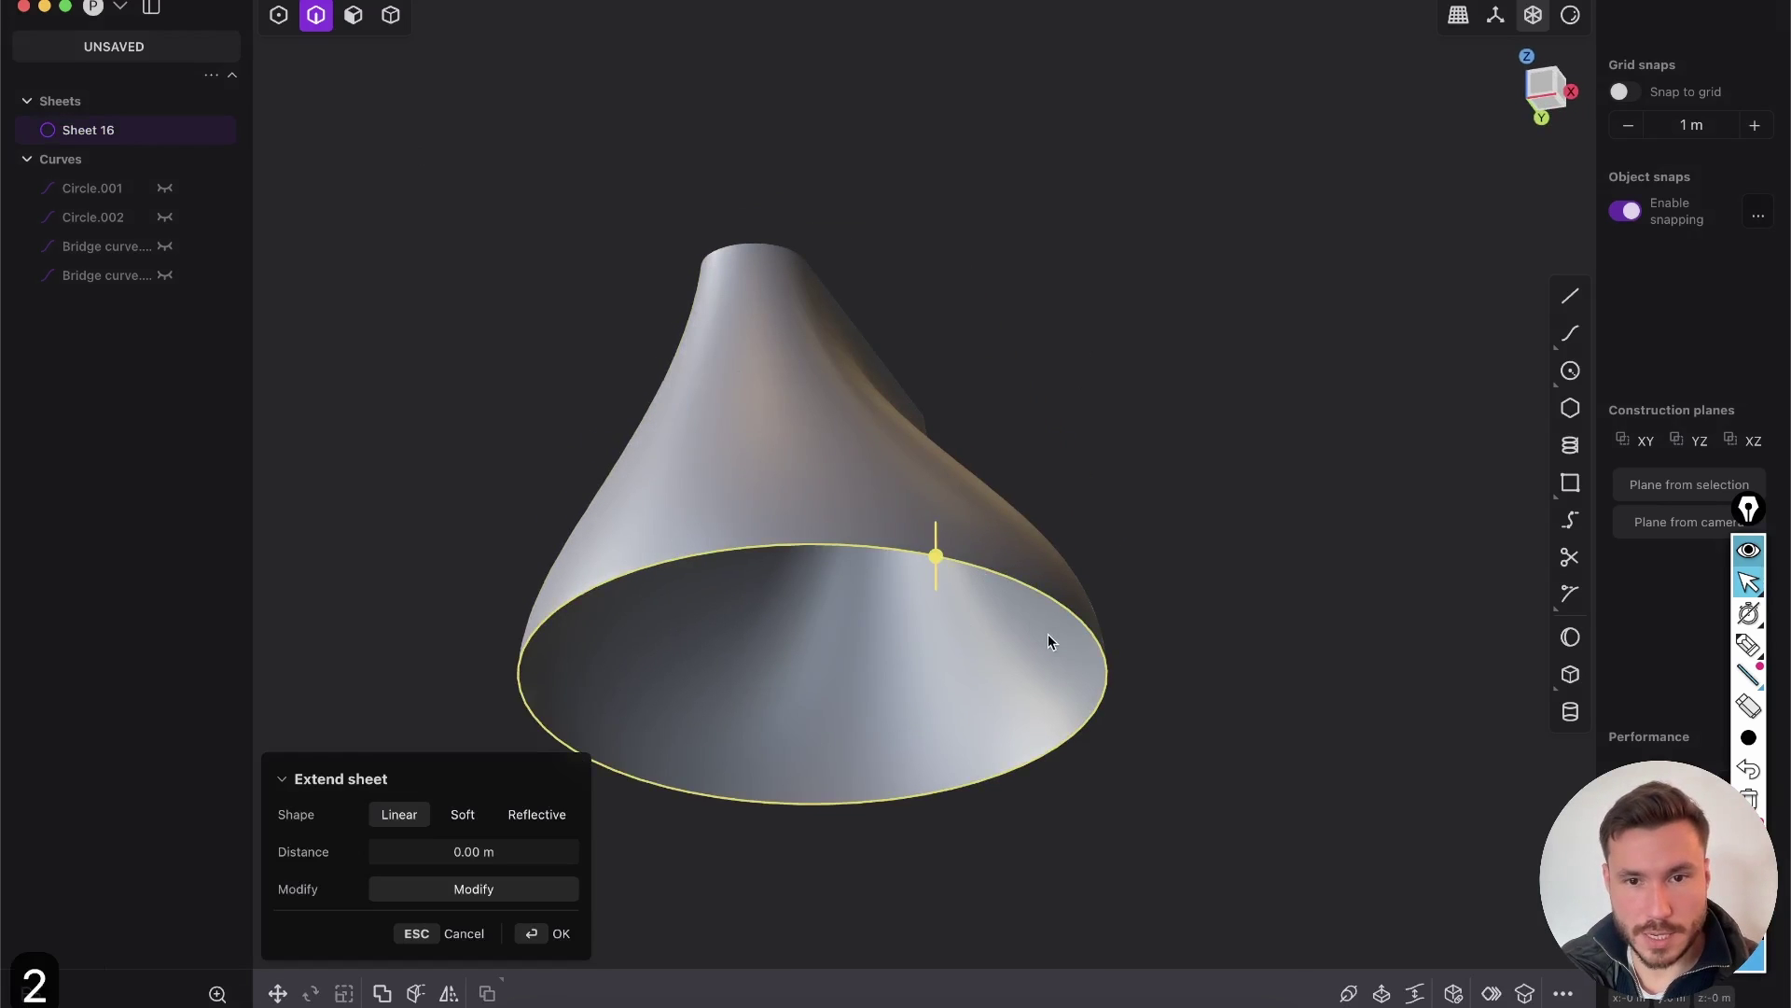
pyautogui.press('Return')
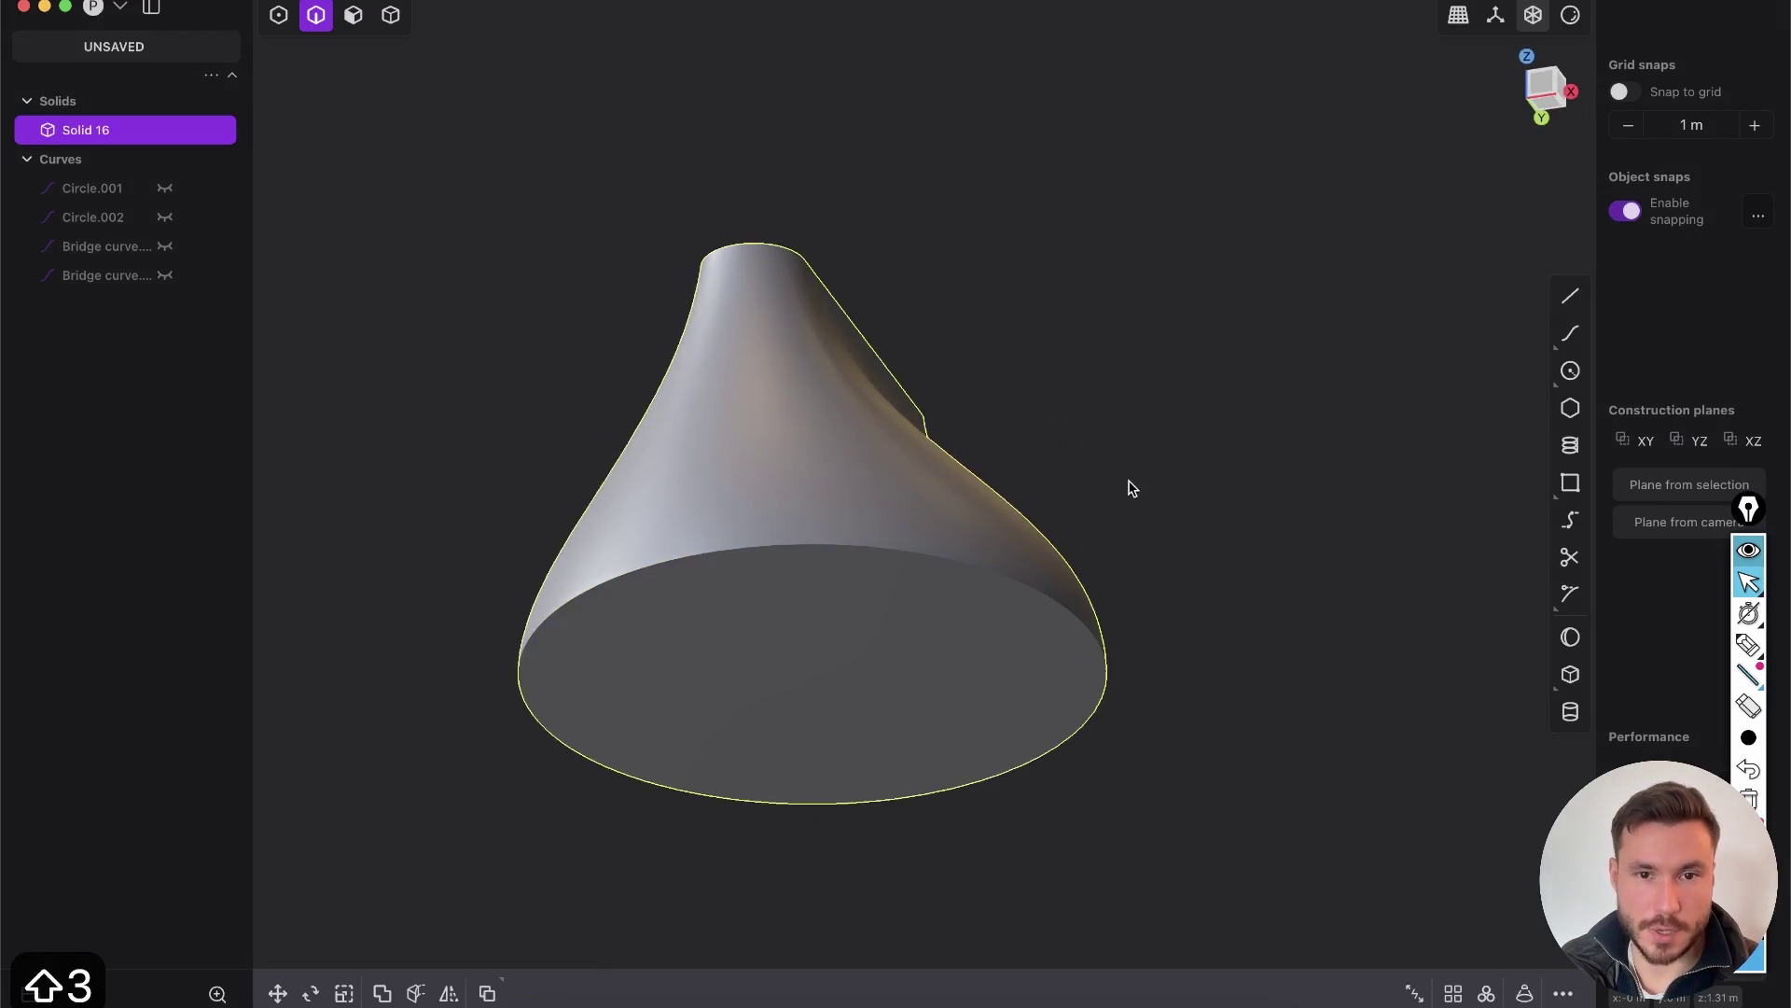
# Select the slot-shaped upper face together with the circular base face, and turn the edge display back on
pyautogui.moveTo(1000, 512); pyautogui.dragTo(1008, 286, button='middle')
pyautogui.press('3')
pyautogui.click(915, 198)
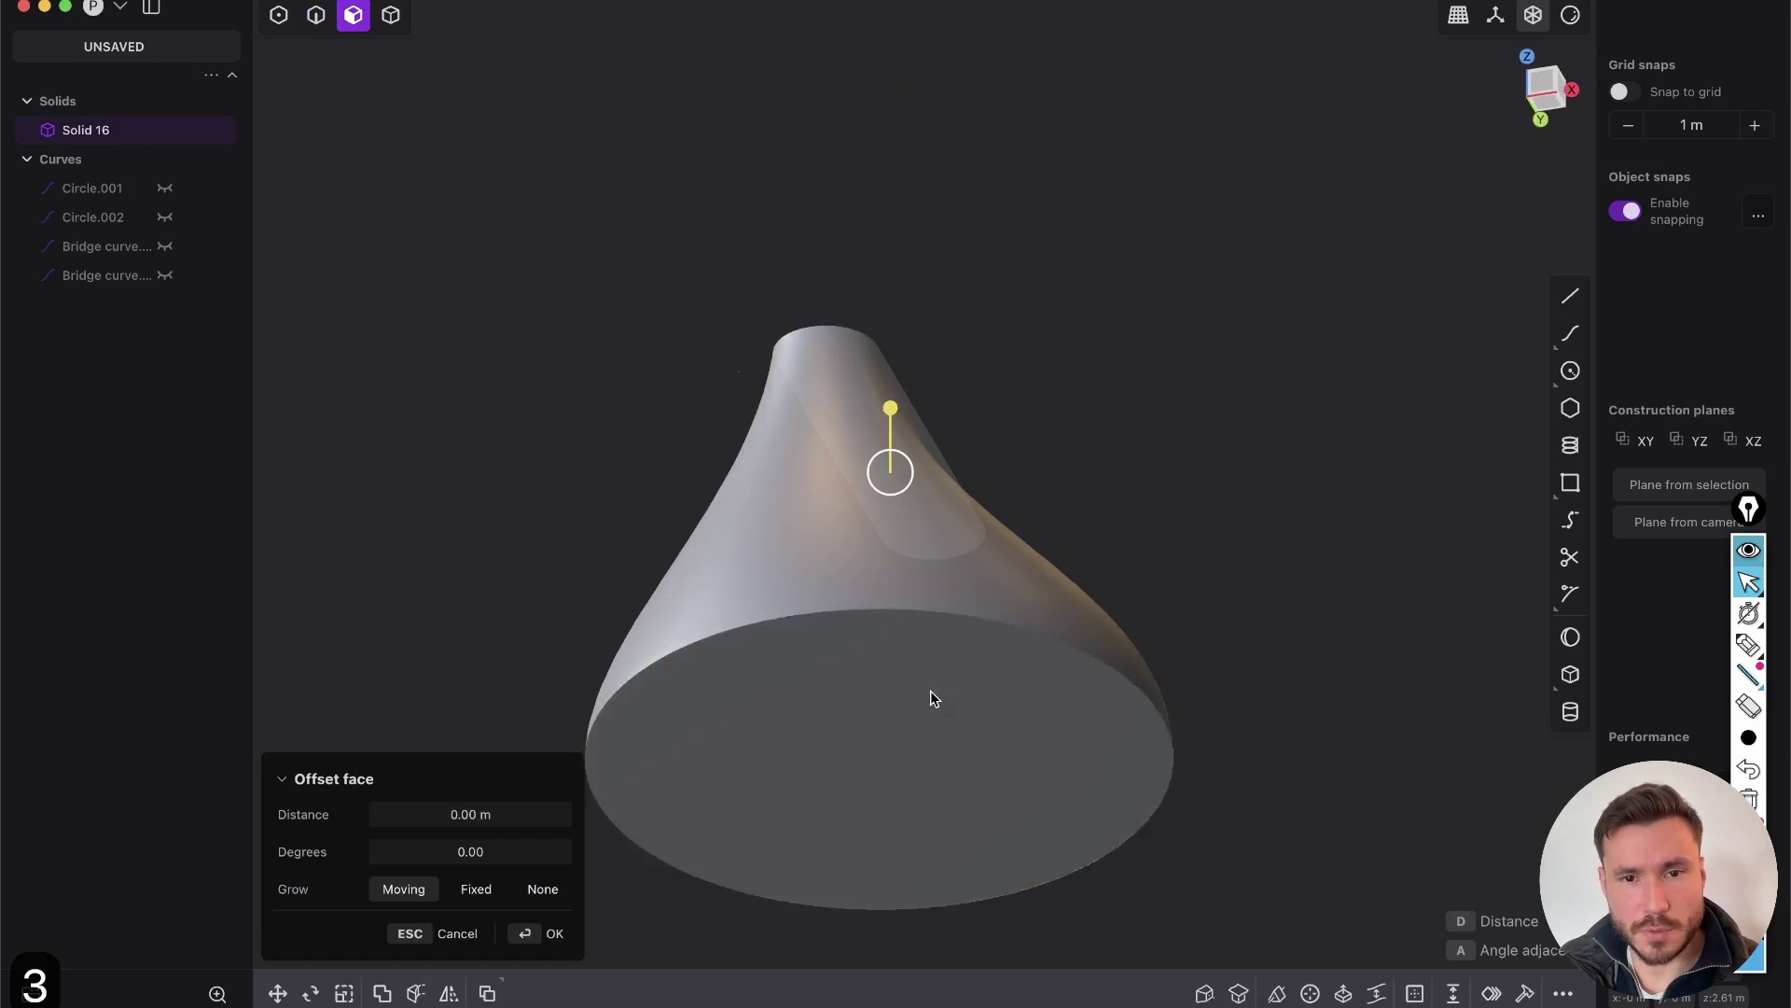
pyautogui.keyDown('shift'); pyautogui.click(932, 691); pyautogui.keyUp('shift')
pyautogui.moveTo(940, 508); pyautogui.dragTo(820, 307, button='middle')
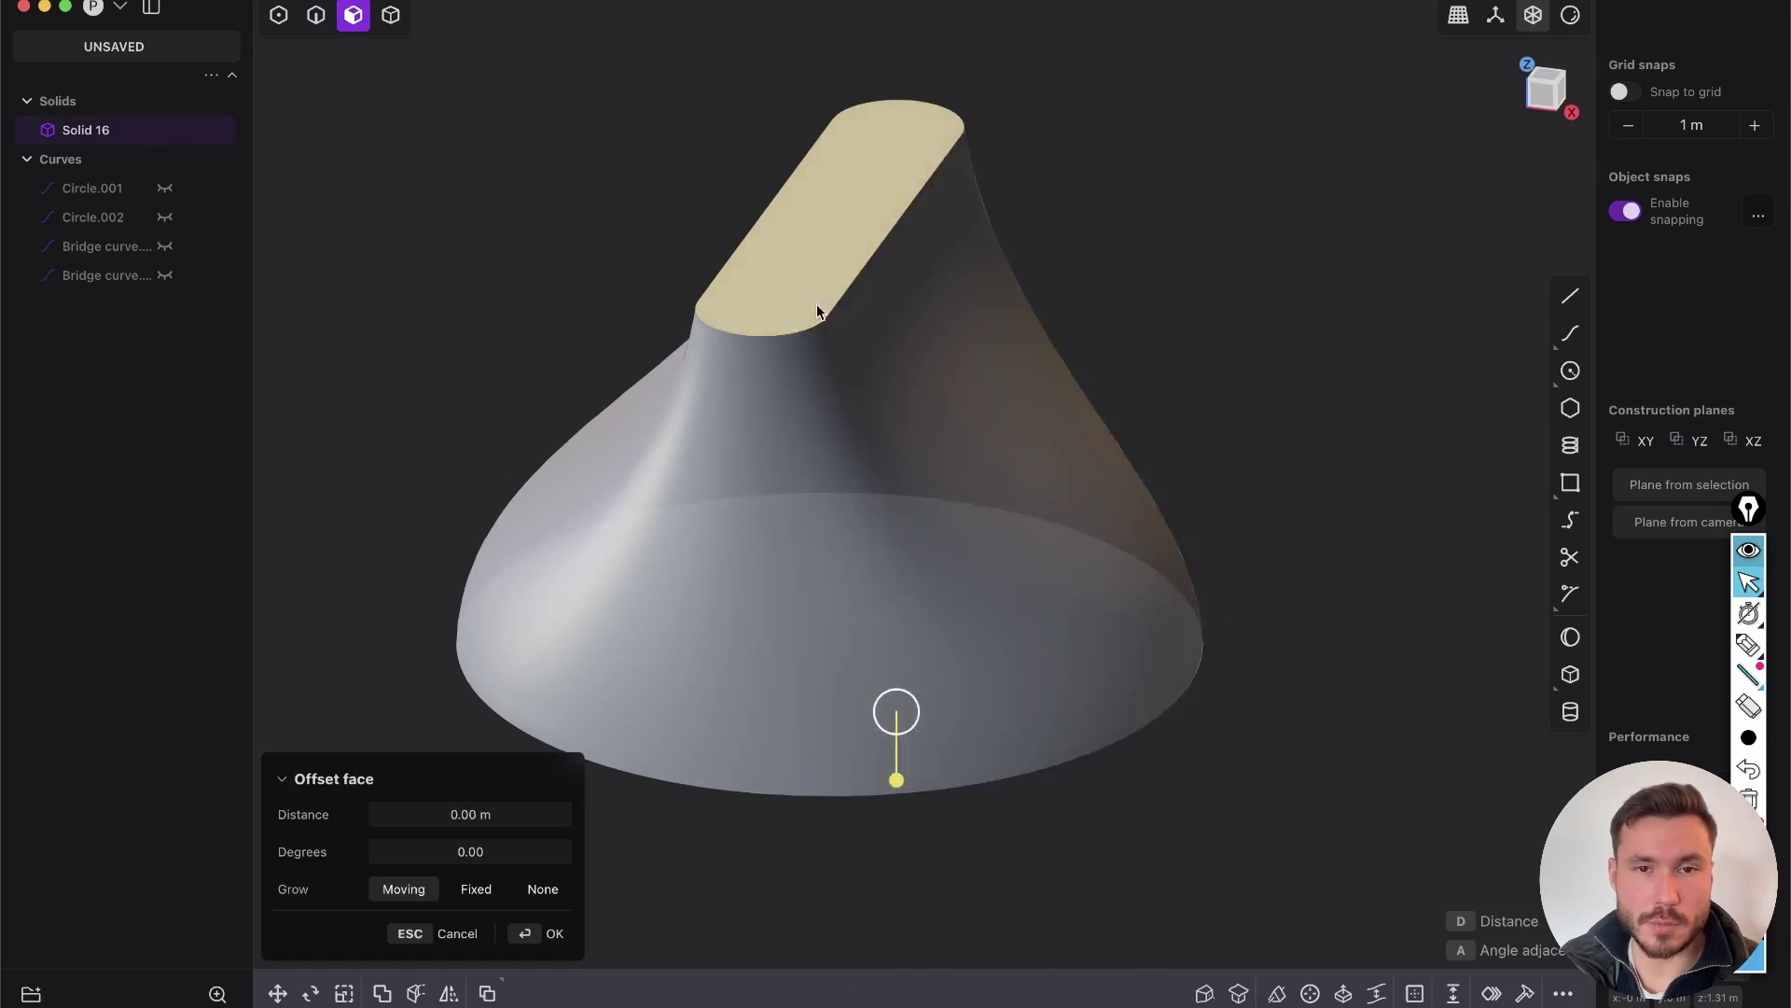
pyautogui.moveTo(626, 495); pyautogui.dragTo(1032, 457, button='middle')
pyautogui.hotkey('shift', 'e')
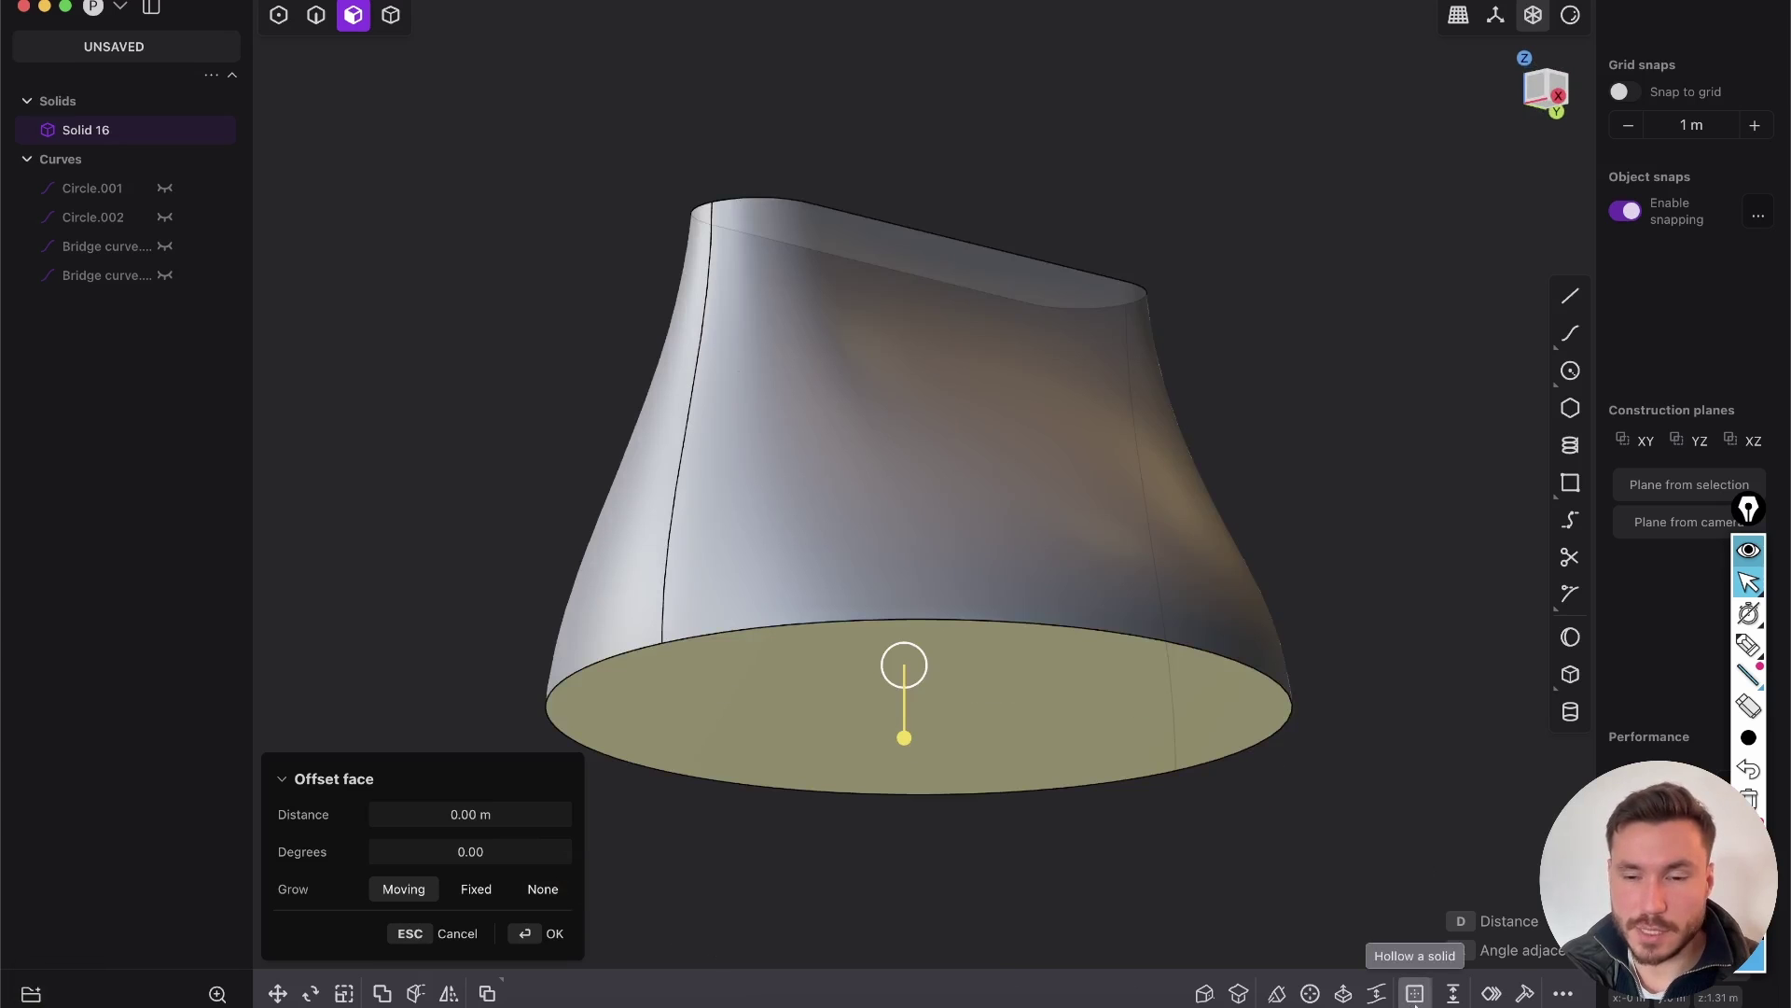
pyautogui.click(1416, 994)
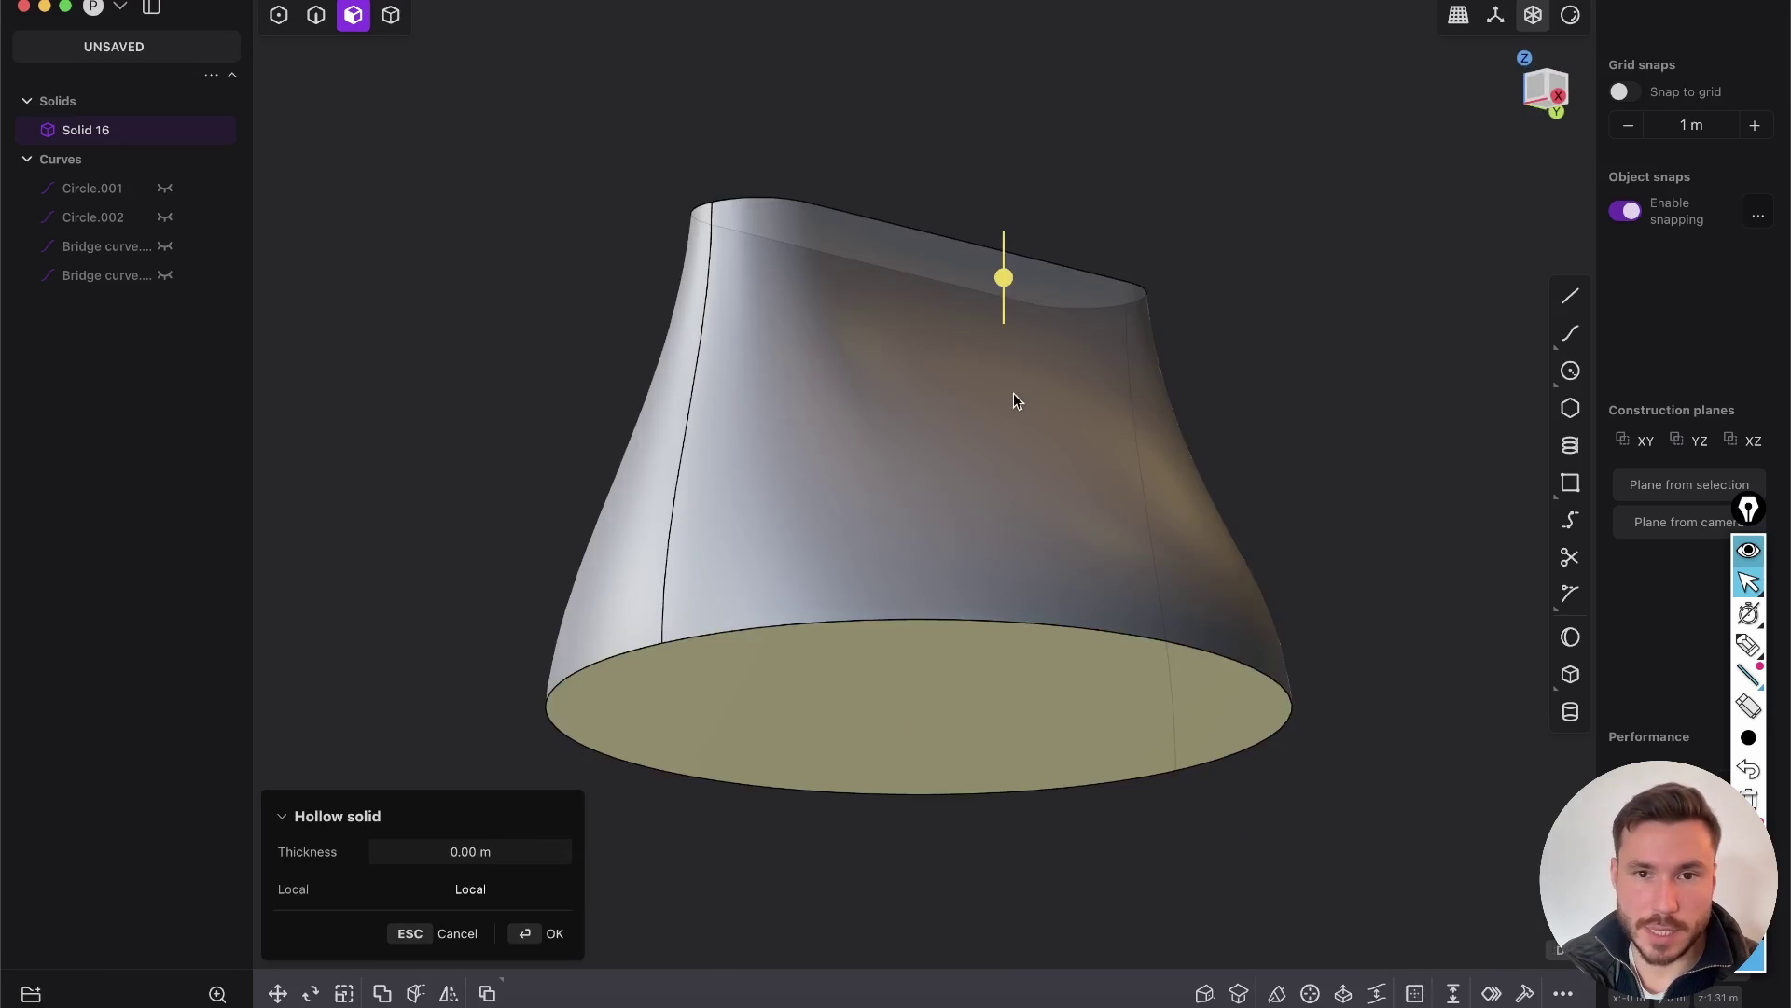
pyautogui.moveTo(1016, 399); pyautogui.dragTo(1007, 164, button='middle')
pyautogui.moveTo(938, 116); pyautogui.dragTo(970, 88)
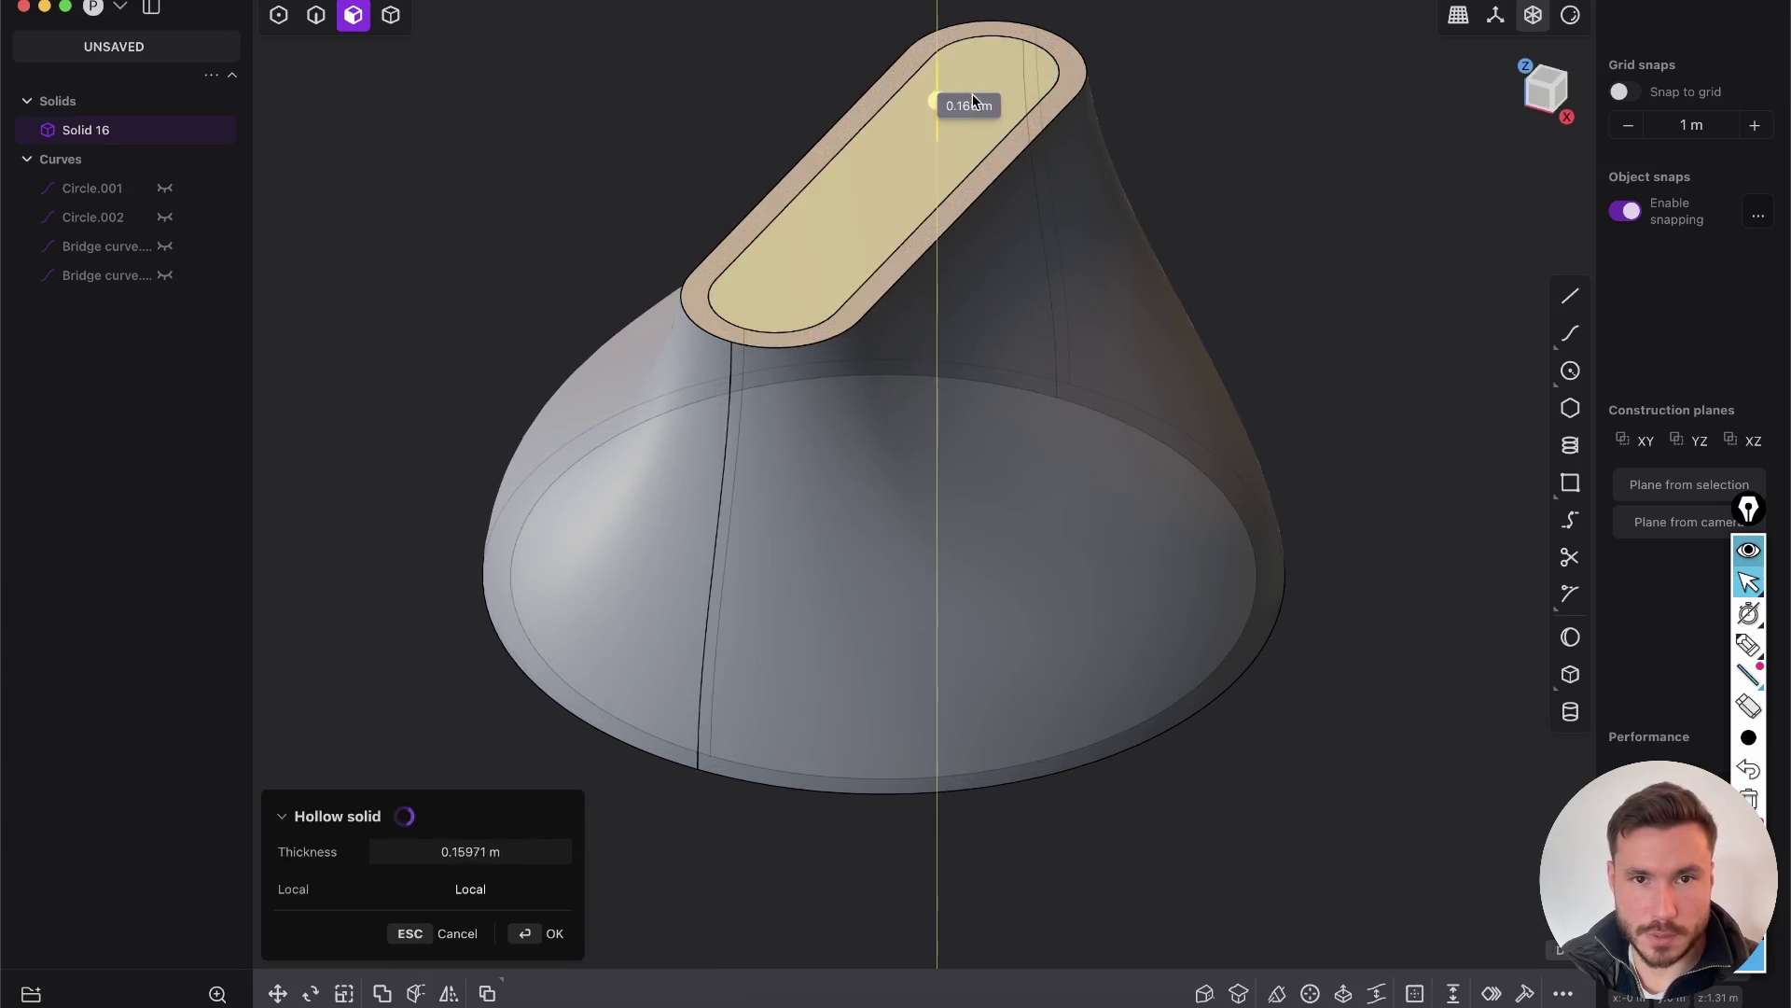
pyautogui.press('Escape')
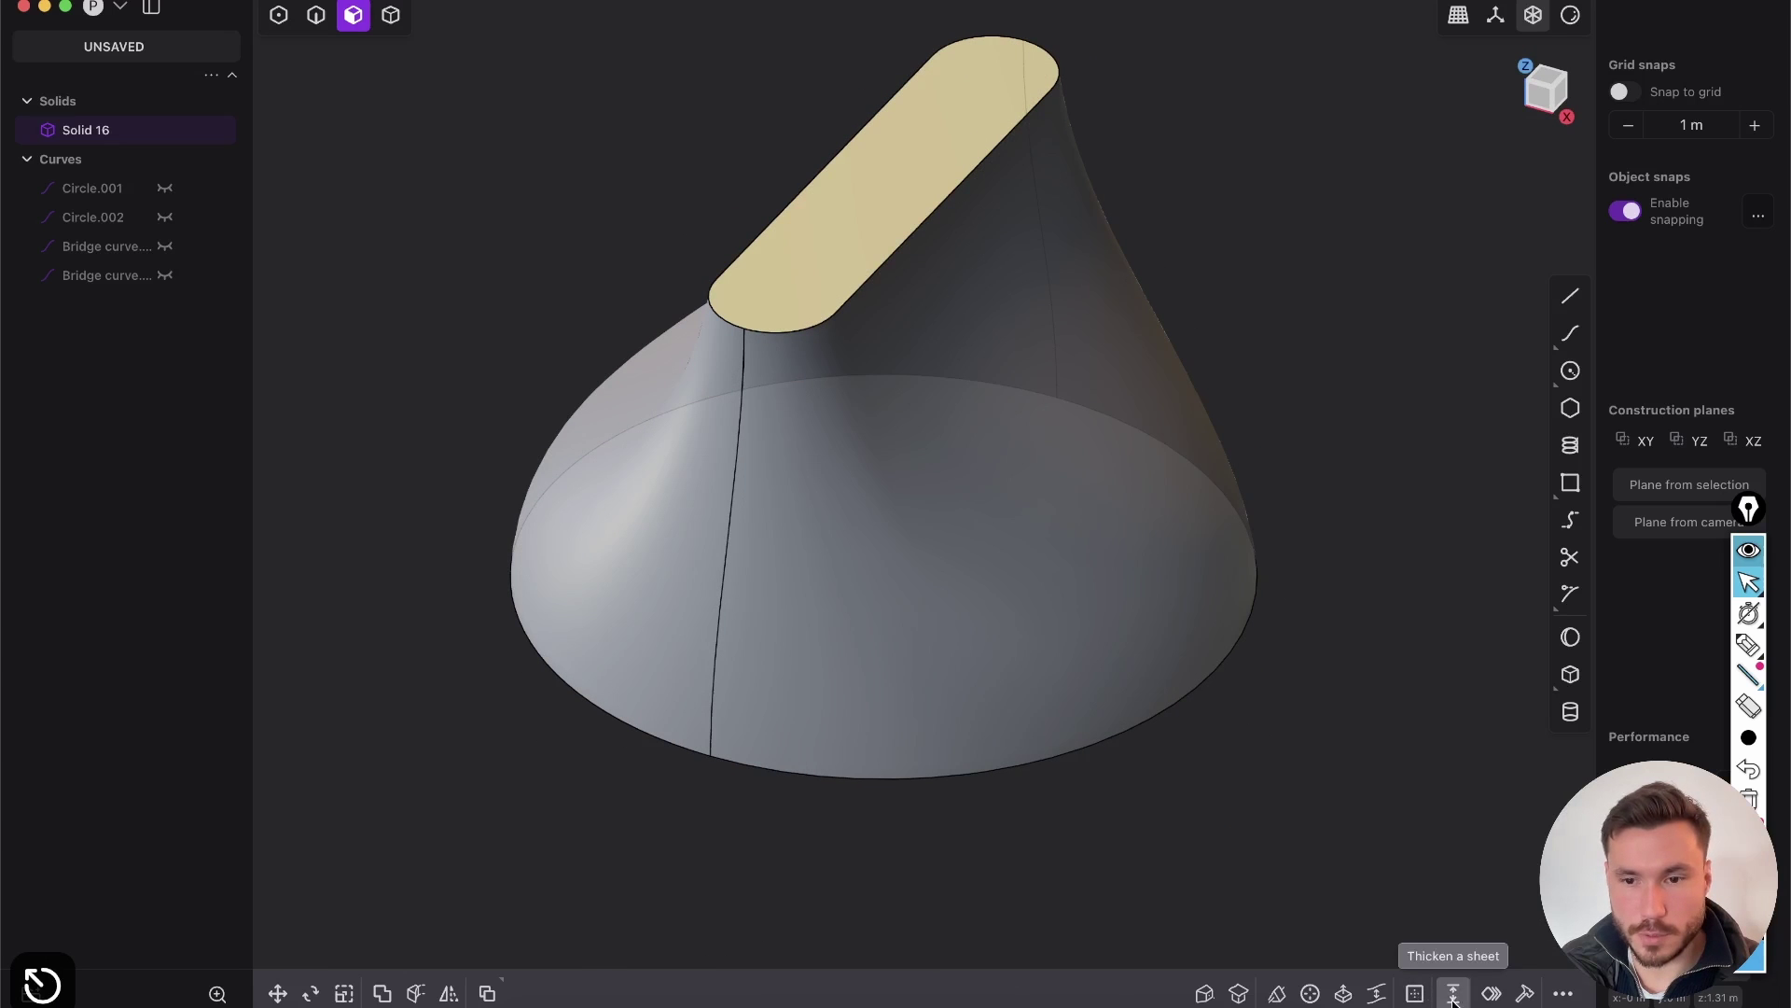
# Hollow the solid inward through the selected end faces with a thickness of about -0.088 m
pyautogui.click(1453, 992)
pyautogui.moveTo(929, 115); pyautogui.dragTo(945, 131)
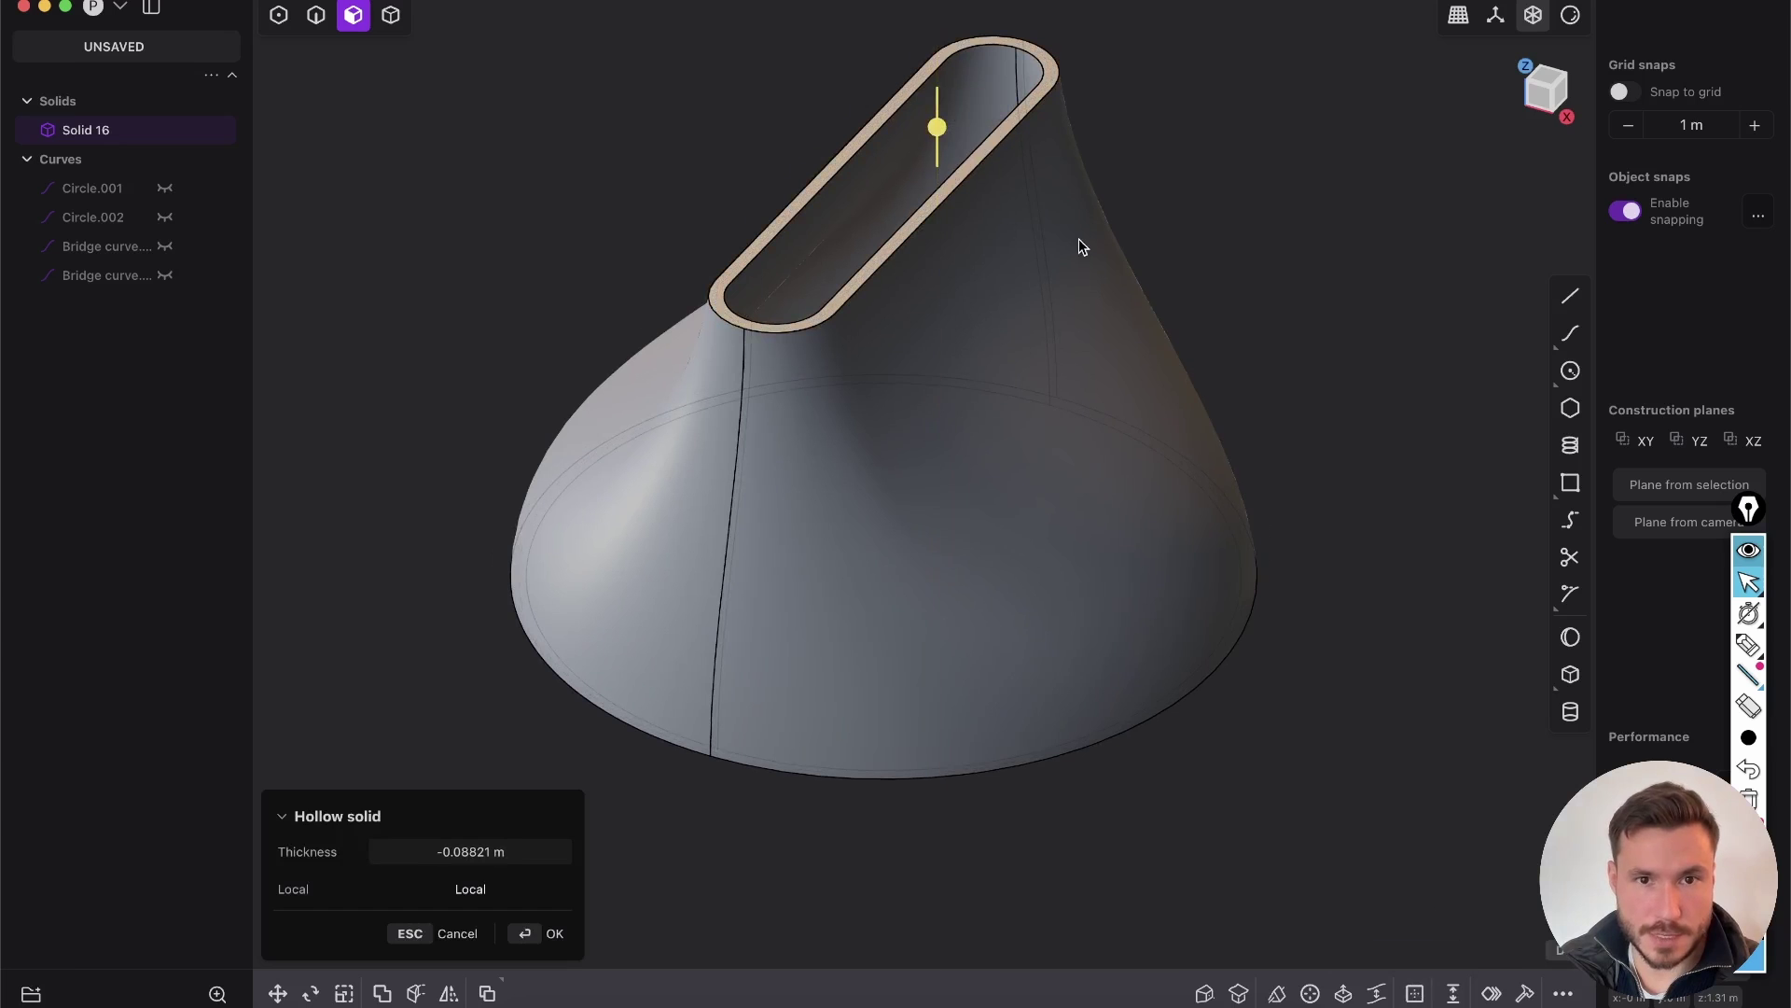
pyautogui.press('Return')
# Turn off X-ray display and fillet the inner and outer rim edges of the slot opening and the circular base
pyautogui.hotkey('shift', 'z')
pyautogui.press('2')
pyautogui.click(872, 244)
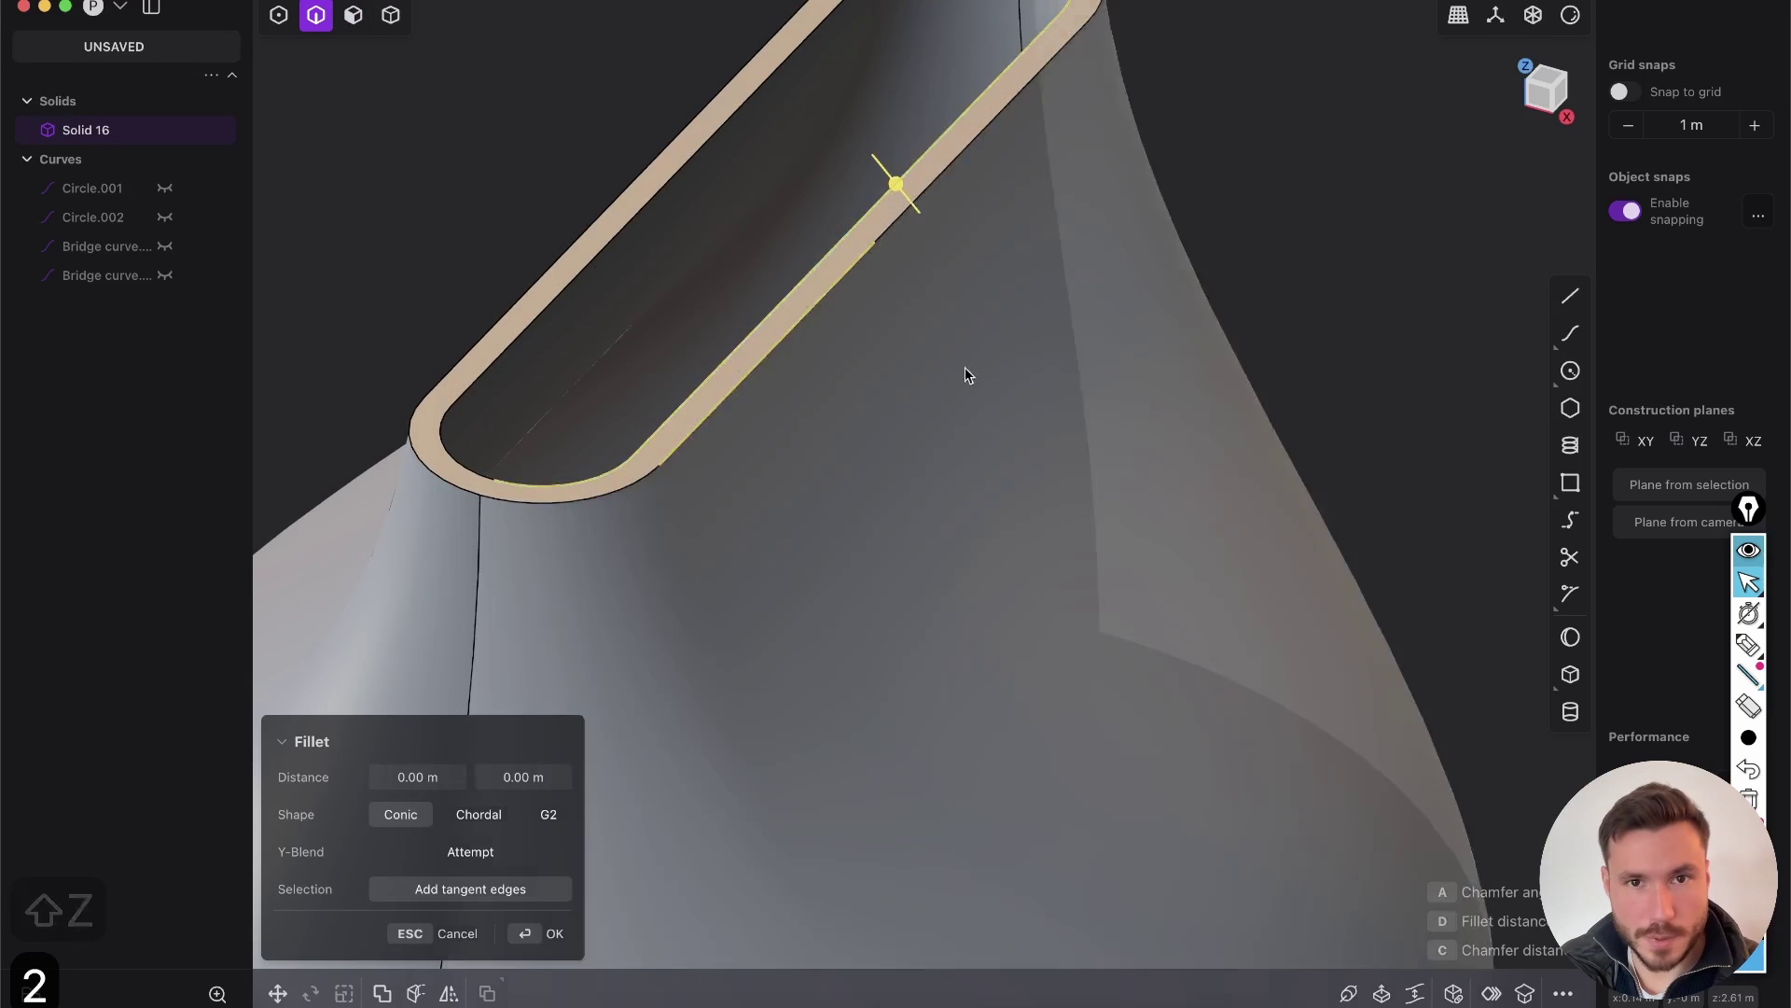
pyautogui.moveTo(989, 634); pyautogui.dragTo(979, 154, button='middle')
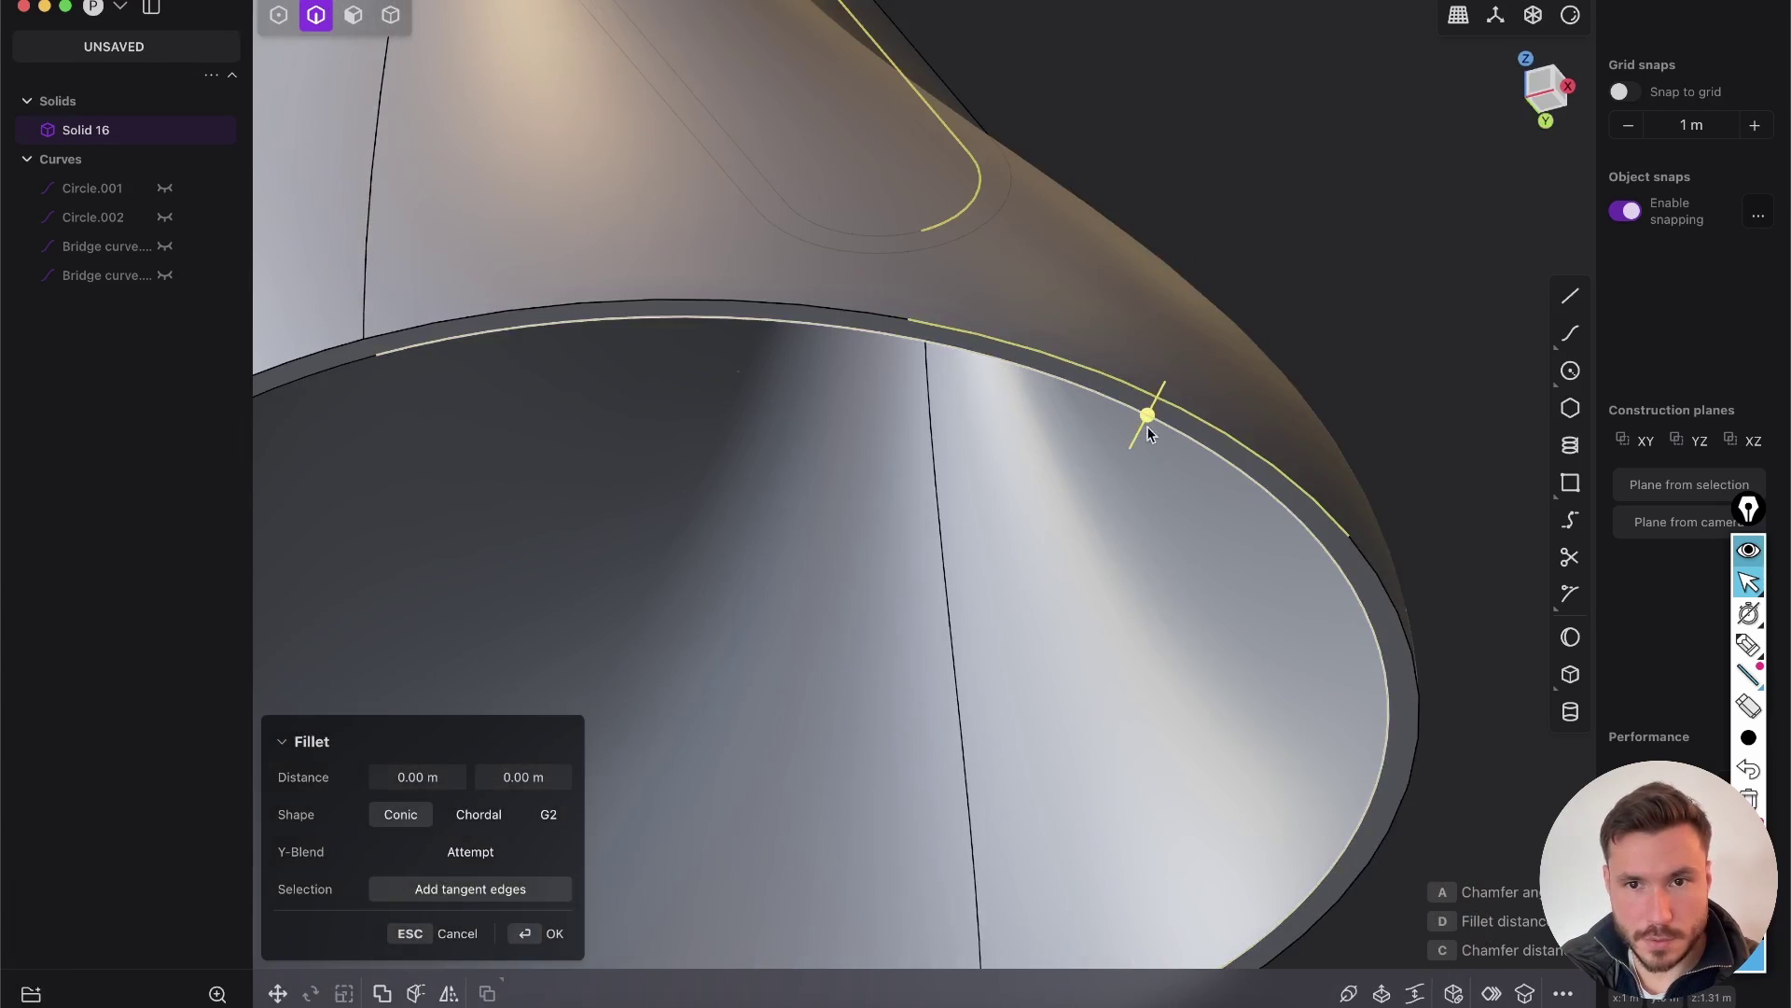
pyautogui.moveTo(1146, 425); pyautogui.dragTo(1153, 430)
pyautogui.press('Return')
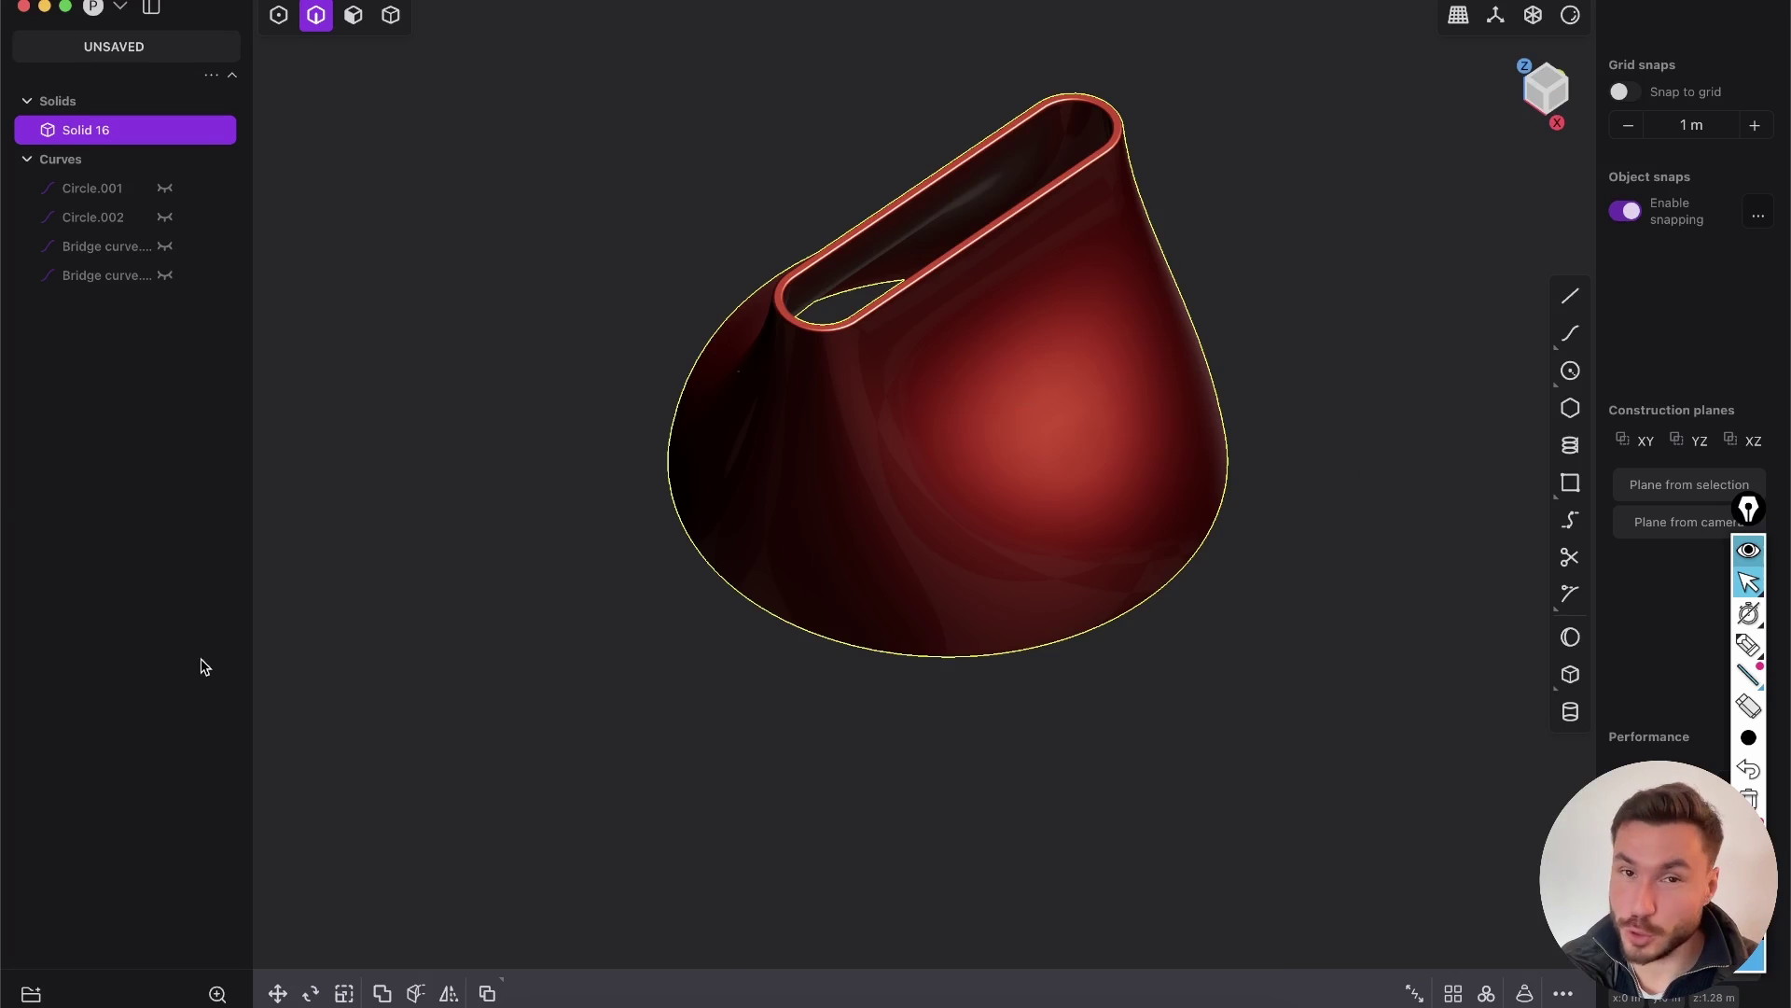
# Switch to the web browser and look through the Plasticity 3D modeling course page, including its 3D motorcycle preview and enrollment offer
pyautogui.click(796, 1004)
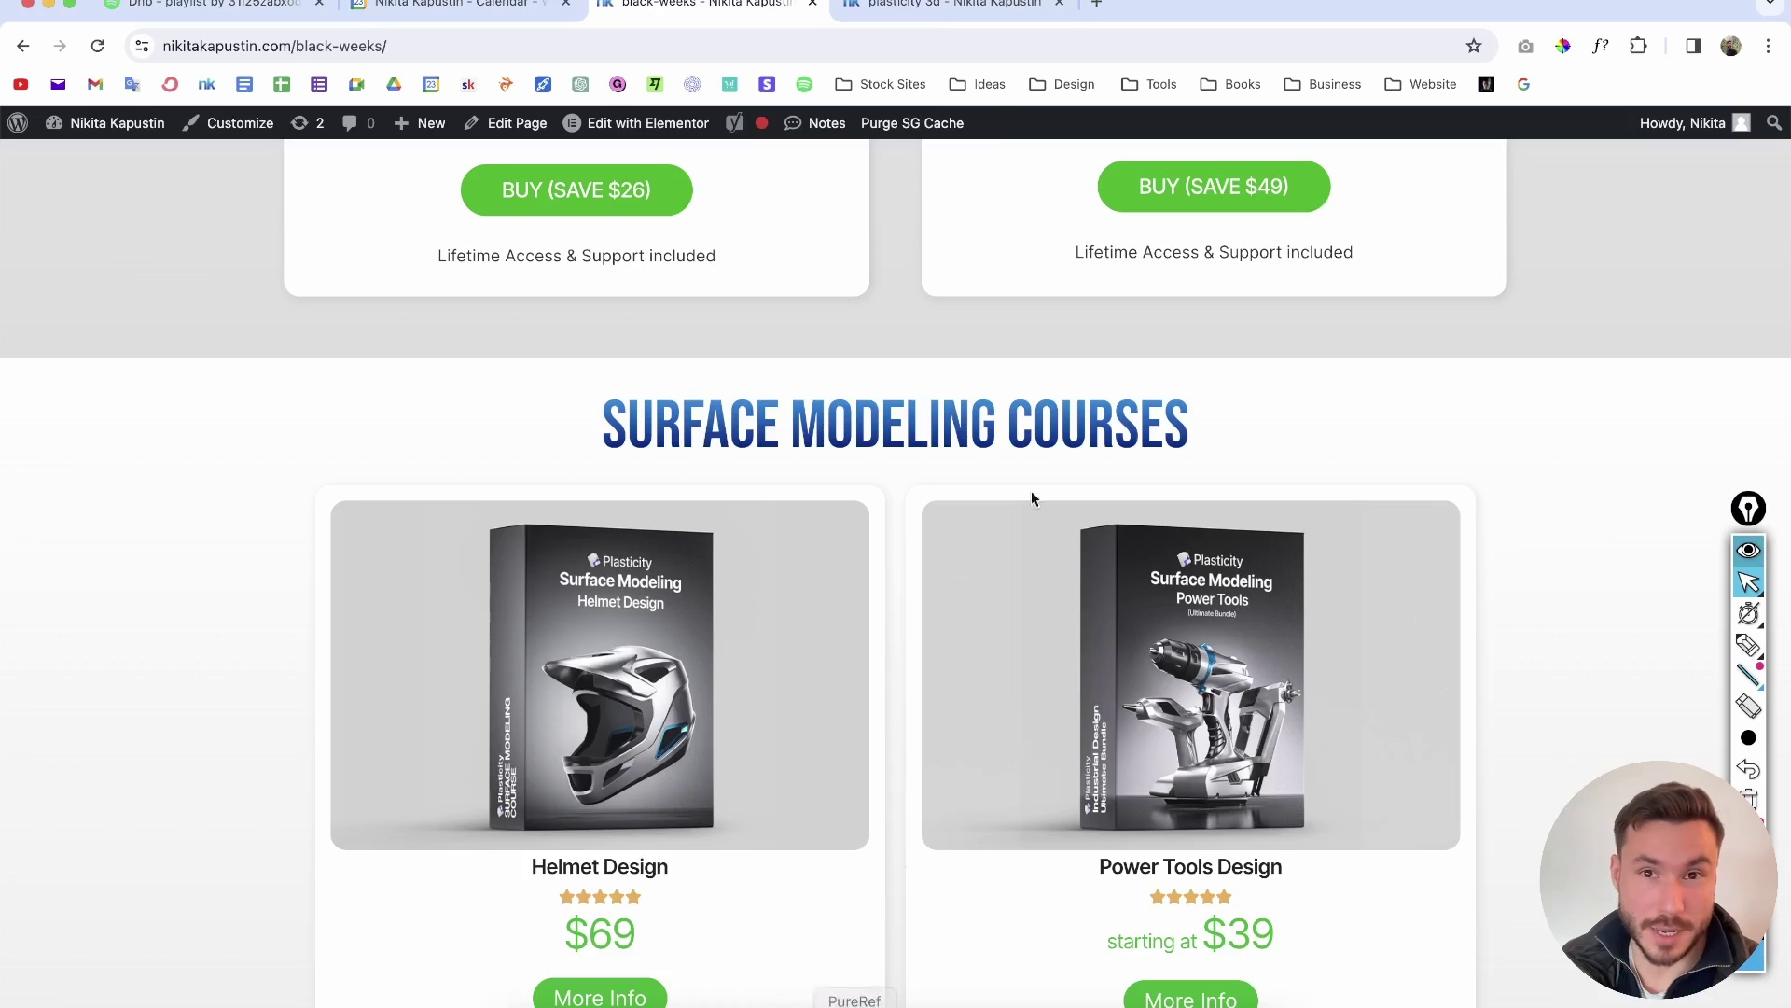
pyautogui.click(953, 5)
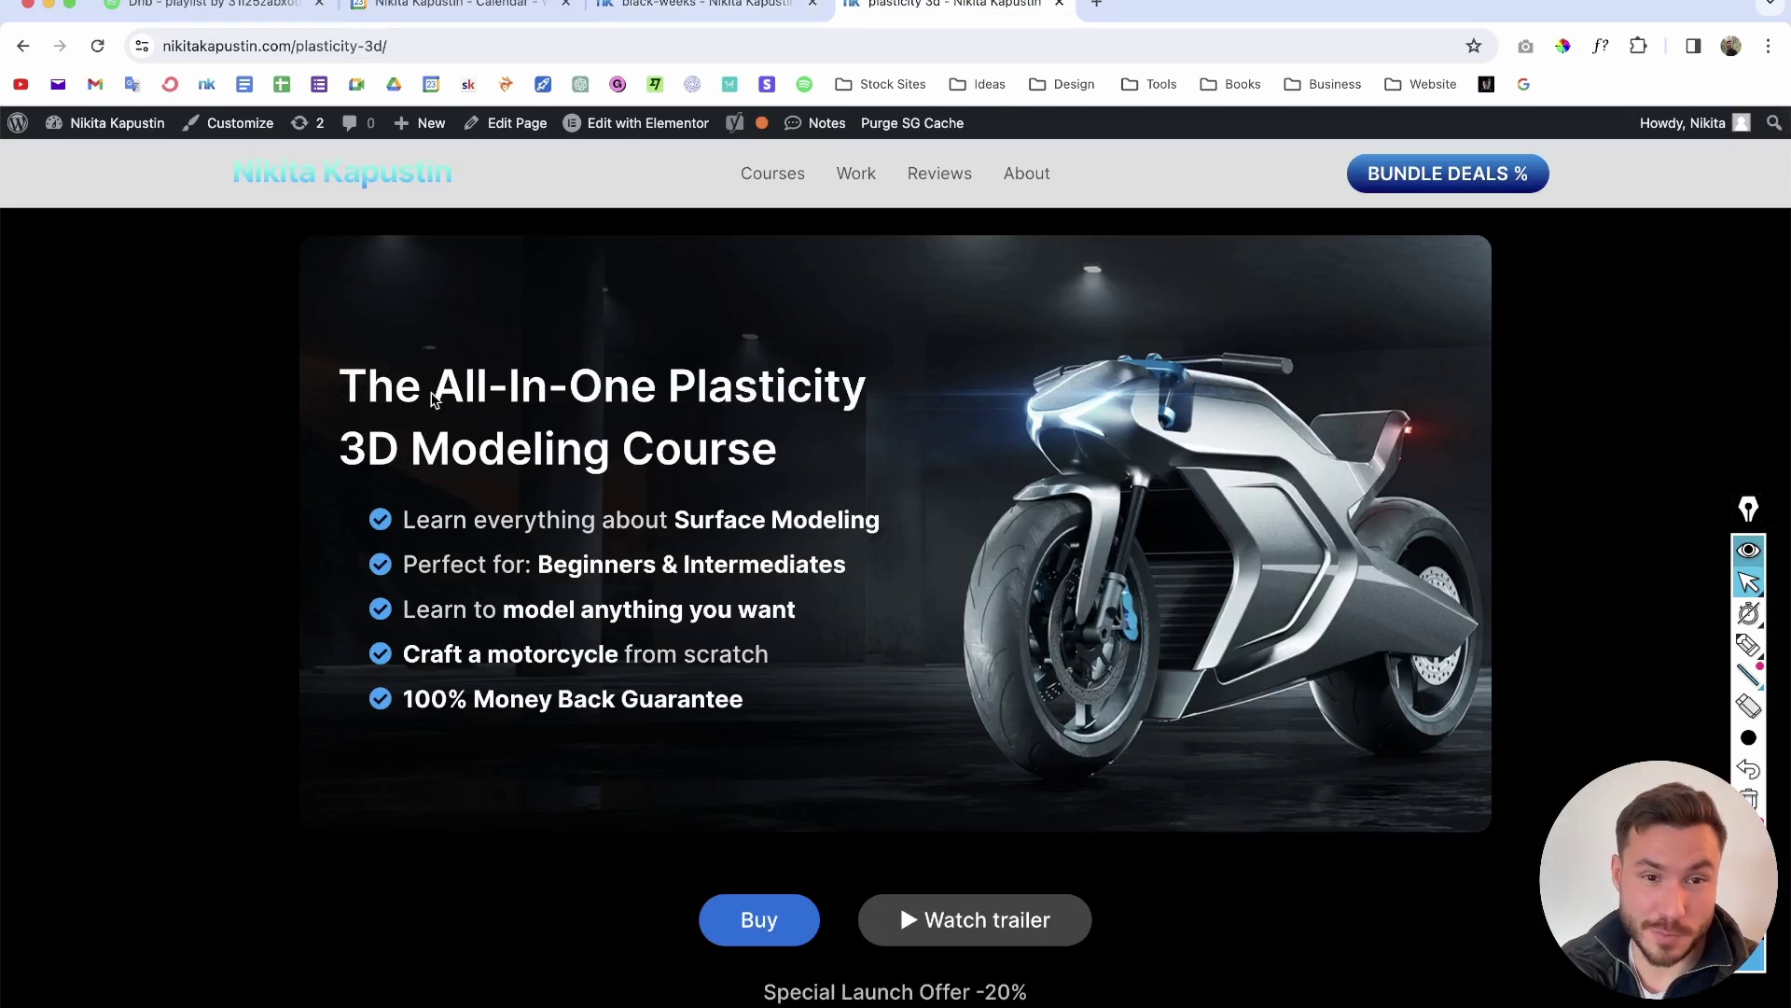
pyautogui.moveTo(434, 425); pyautogui.dragTo(877, 467)
pyautogui.click(1221, 439)
pyautogui.scroll(-20, 1109, 486)
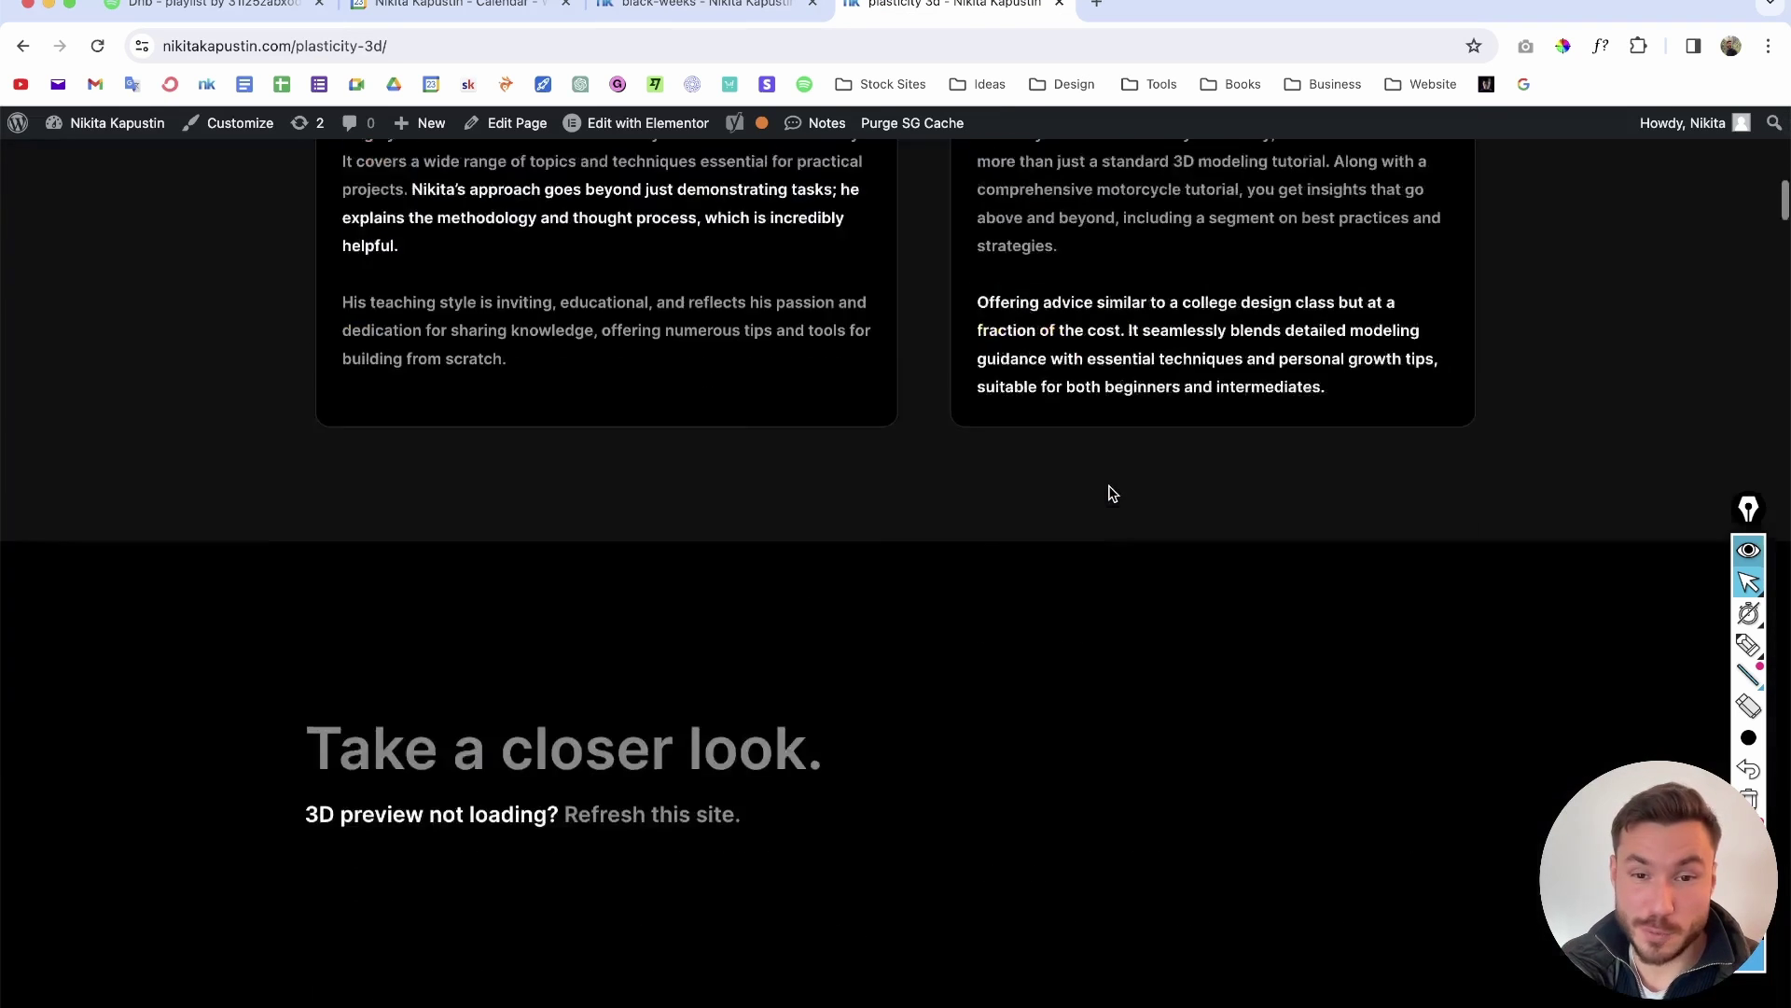
pyautogui.scroll(10, 1110, 486)
pyautogui.scroll(2, 1110, 492)
pyautogui.moveTo(812, 844)
pyautogui.mouseDown()
pyautogui.moveTo(911, 787)
pyautogui.moveTo(941, 848)
pyautogui.moveTo(1013, 876)
pyautogui.moveTo(987, 760)
pyautogui.moveTo(810, 814)
pyautogui.mouseUp()
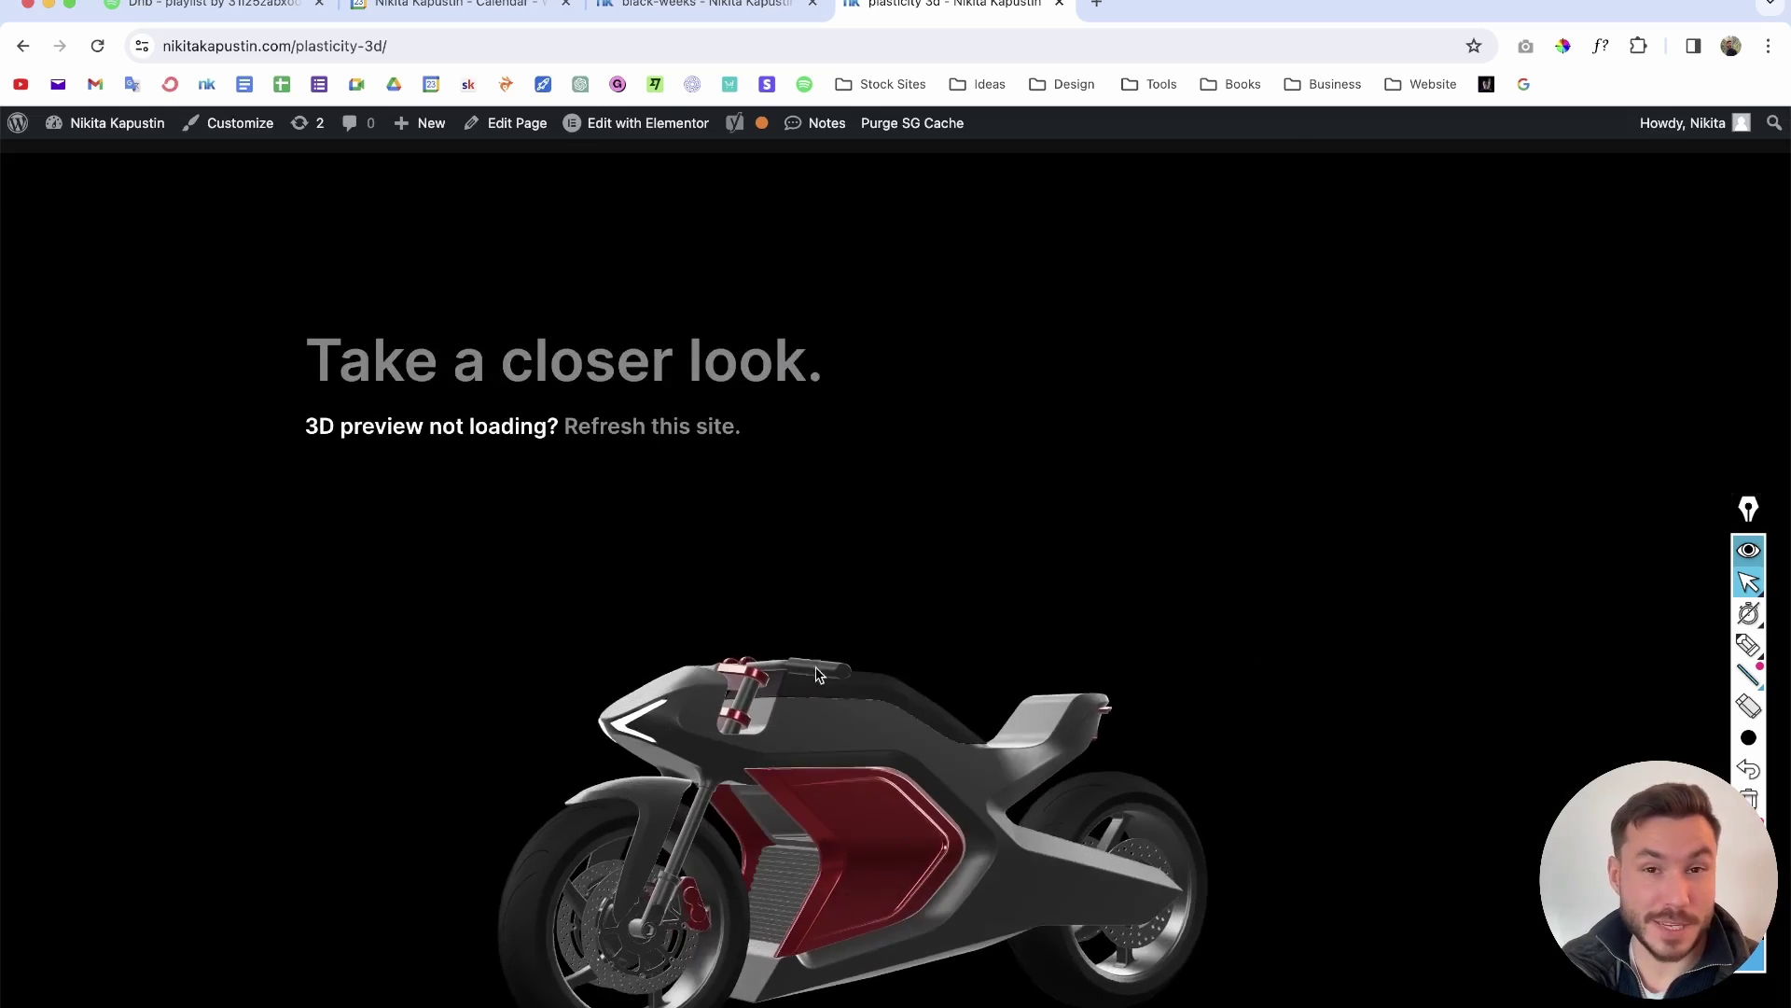
pyautogui.scroll(-20, 747, 403)
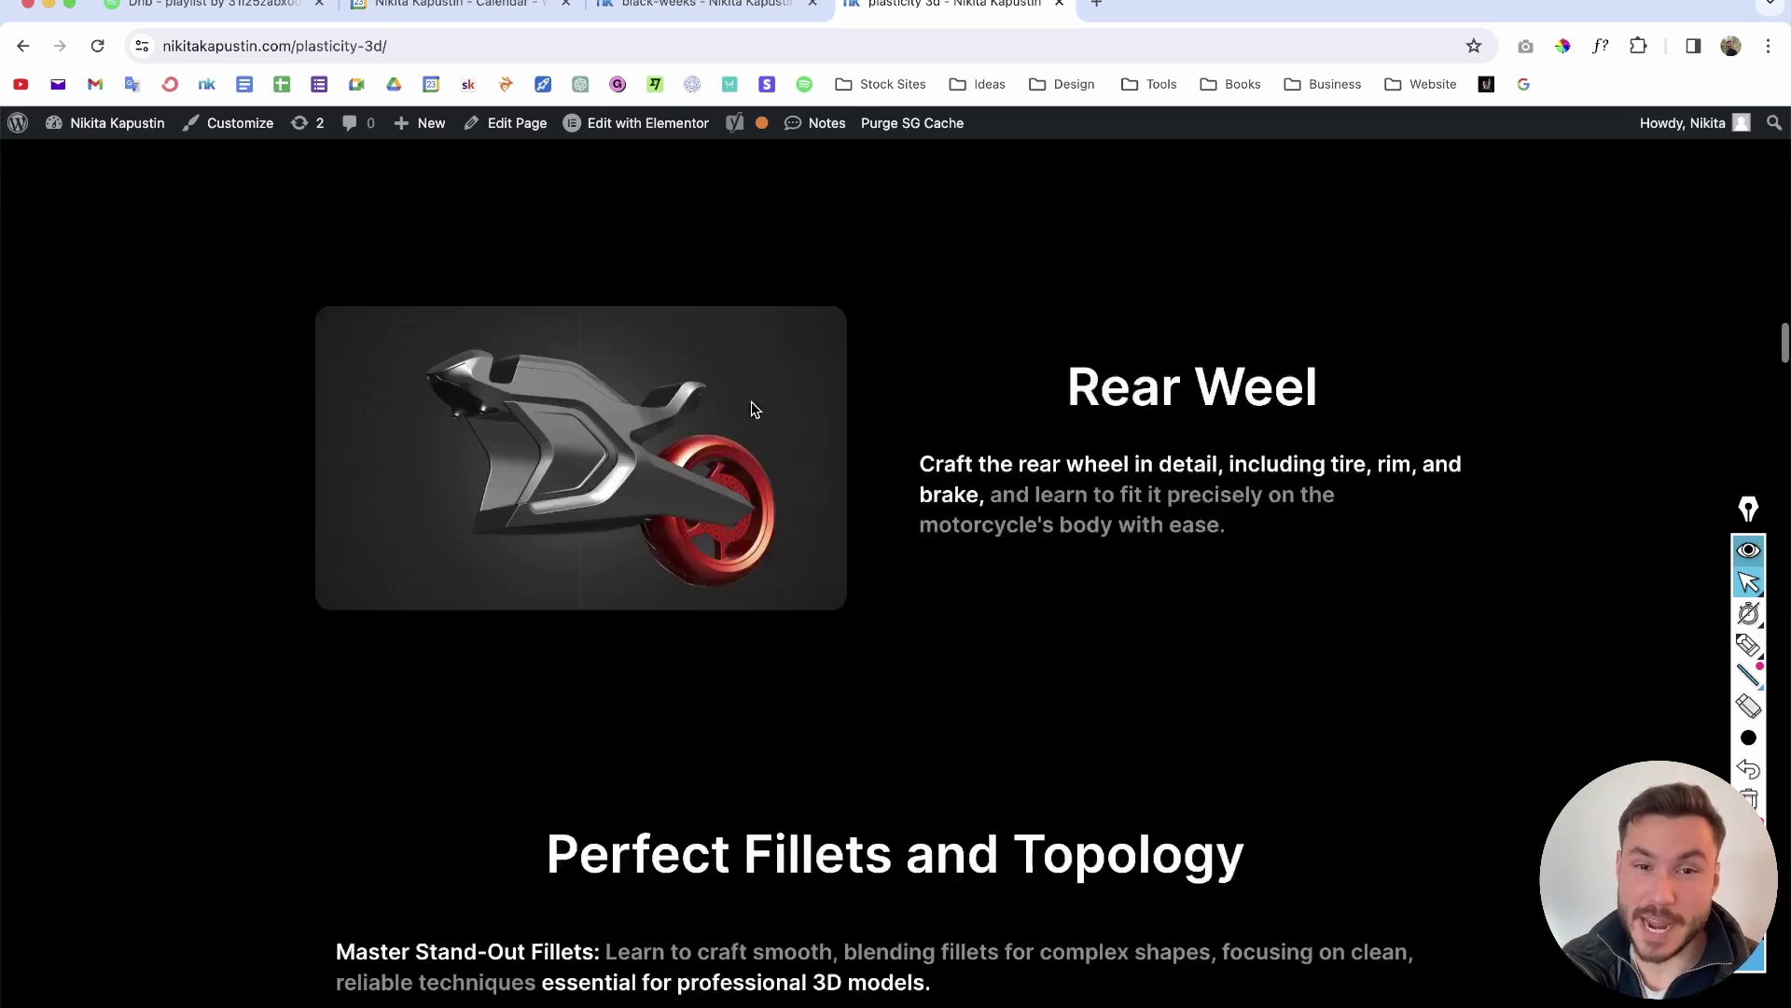
pyautogui.scroll(-15, 751, 411)
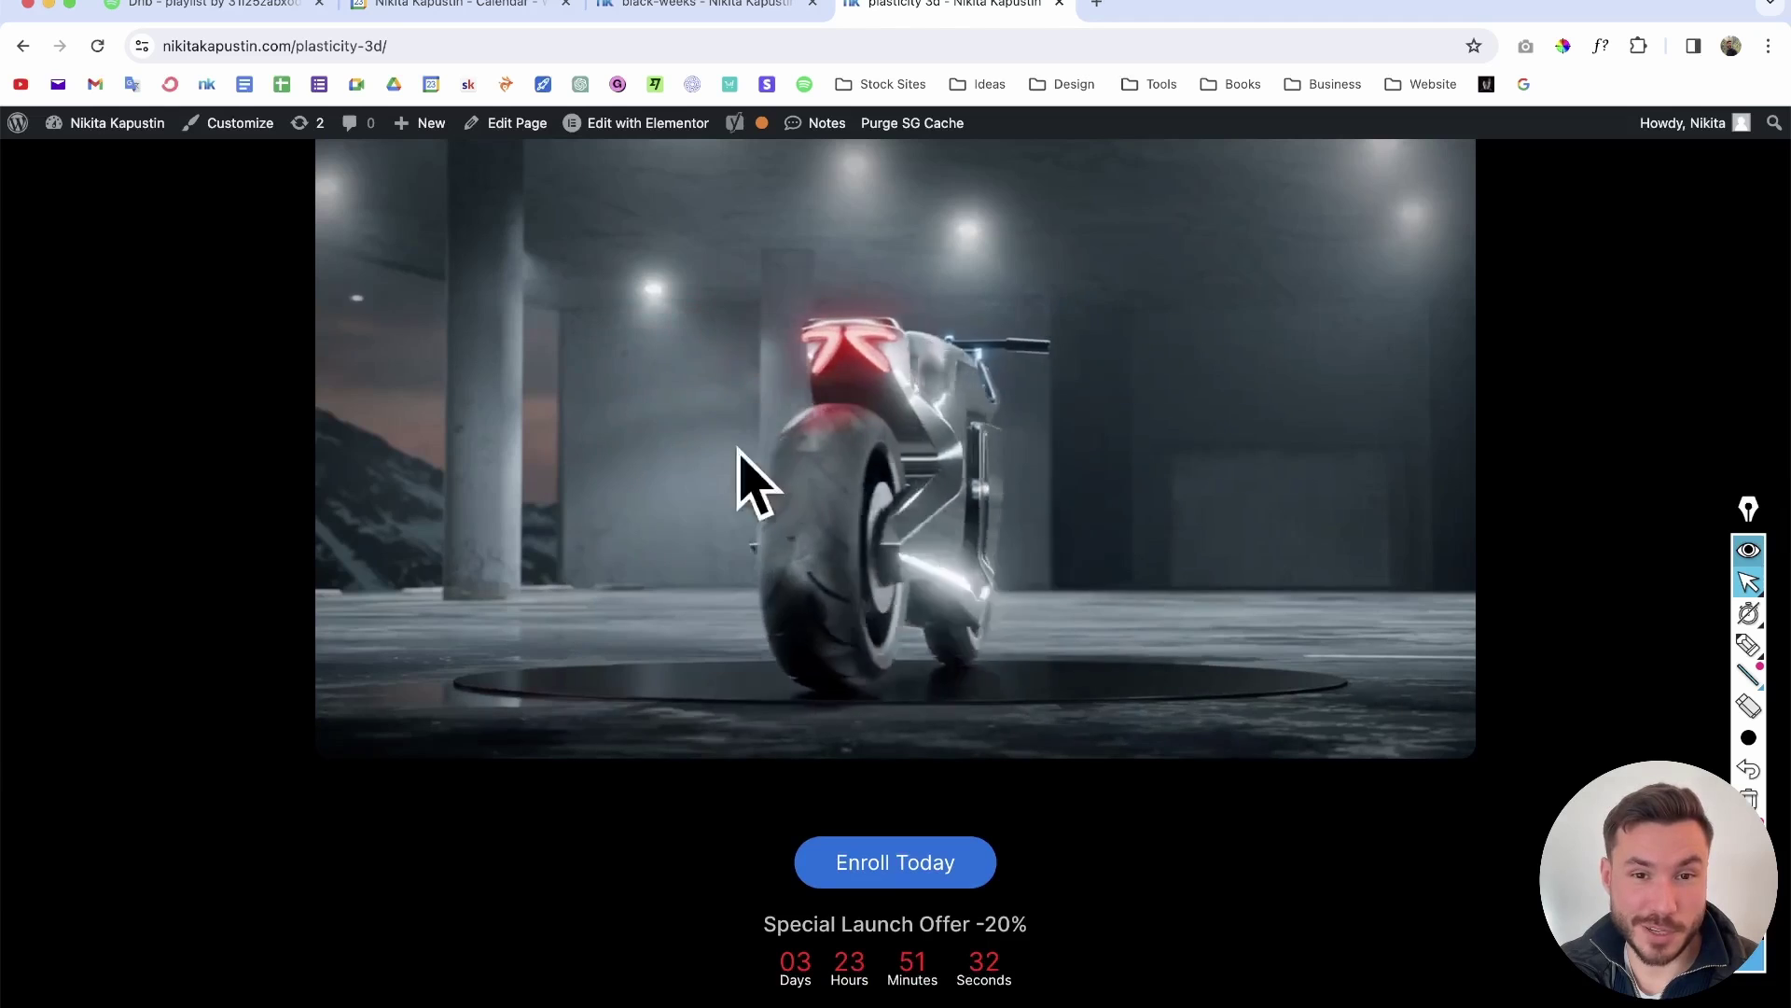
pyautogui.scroll(-20, 860, 425)
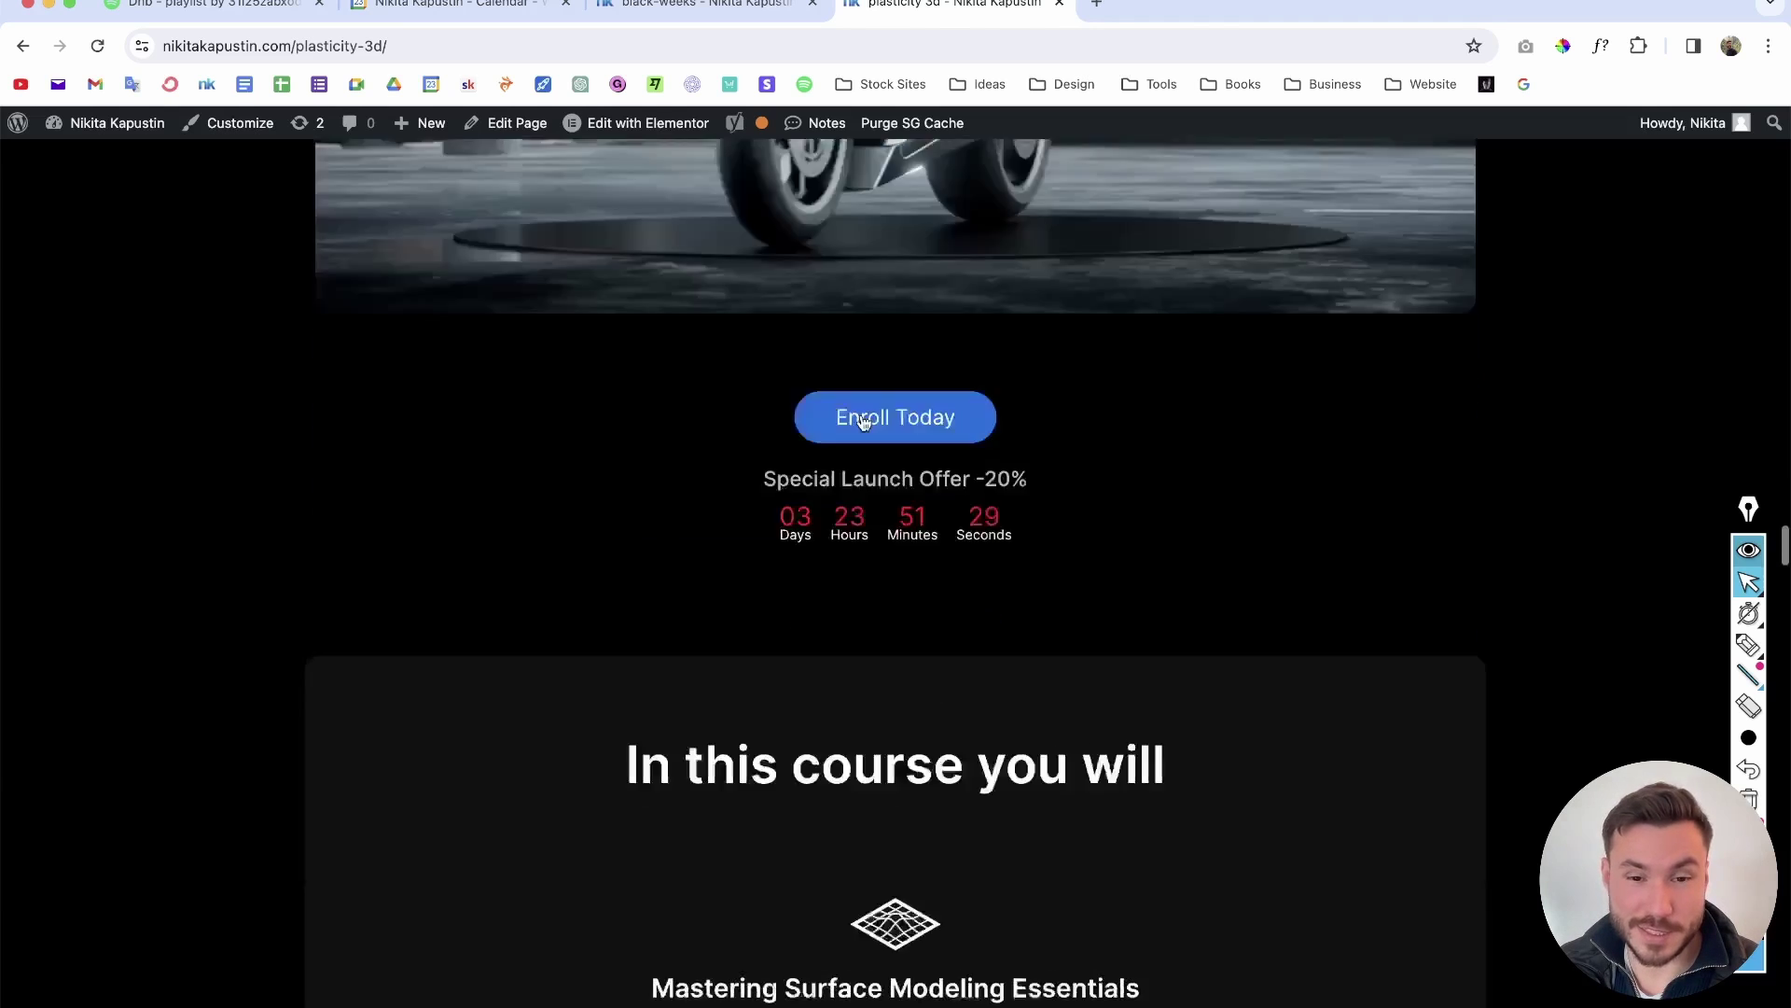
# Read through the bonus courses section of the course page, from Learning Pyramid and Surface Modeling Introduction to My Top 10 Tips
pyautogui.scroll(4, 860, 426)
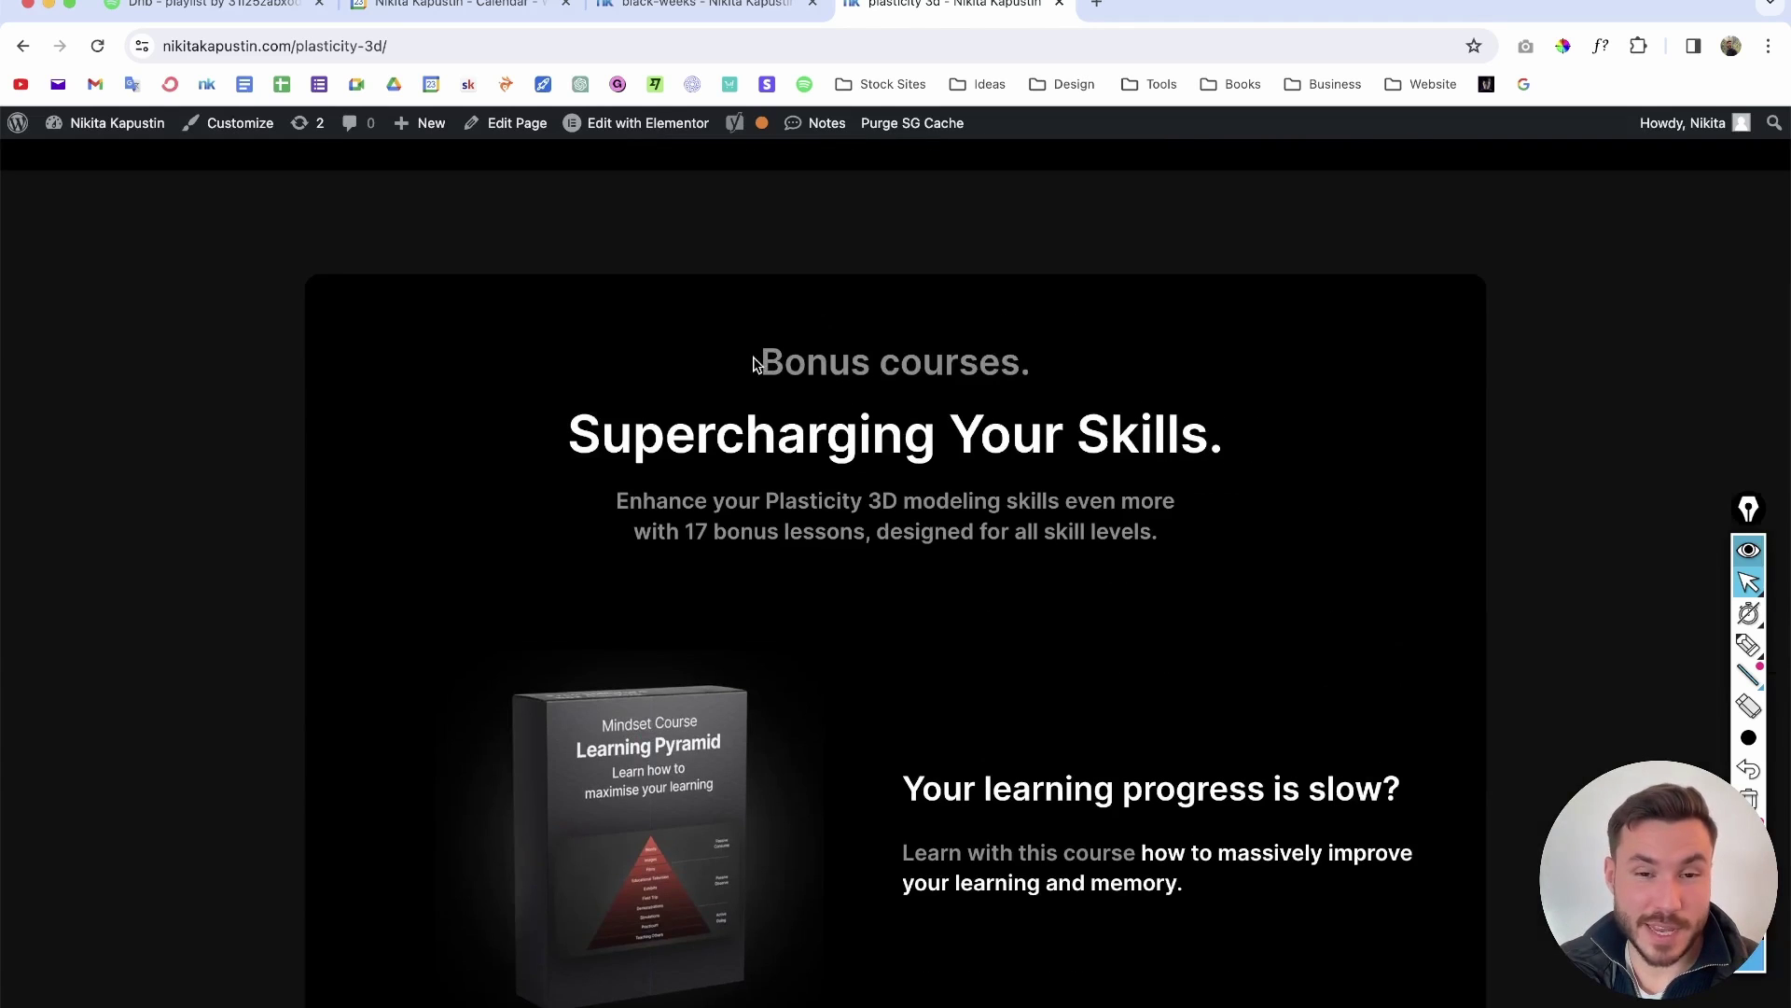
pyautogui.moveTo(799, 356); pyautogui.dragTo(992, 362)
pyautogui.scroll(-2, 911, 473)
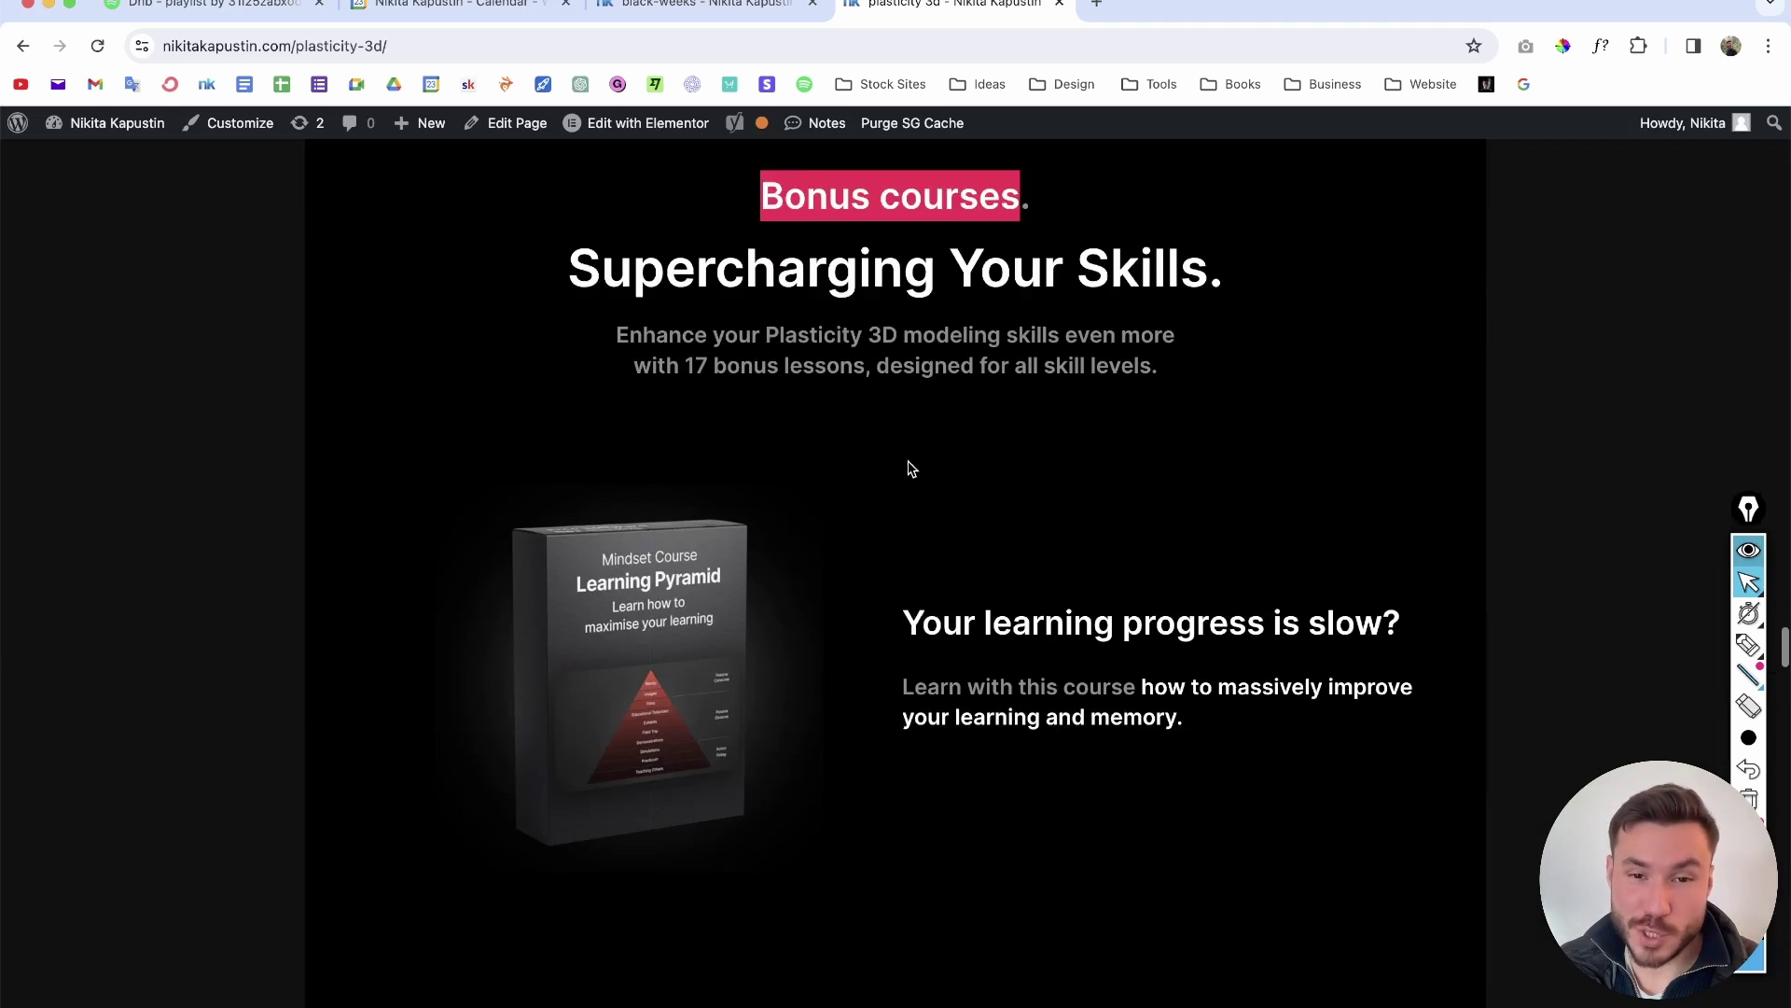
pyautogui.click(910, 499)
pyautogui.moveTo(891, 640); pyautogui.dragTo(1435, 644)
pyautogui.scroll(-10, 892, 623)
pyautogui.moveTo(892, 623); pyautogui.dragTo(1344, 618)
pyautogui.moveTo(992, 616); pyautogui.dragTo(1080, 617)
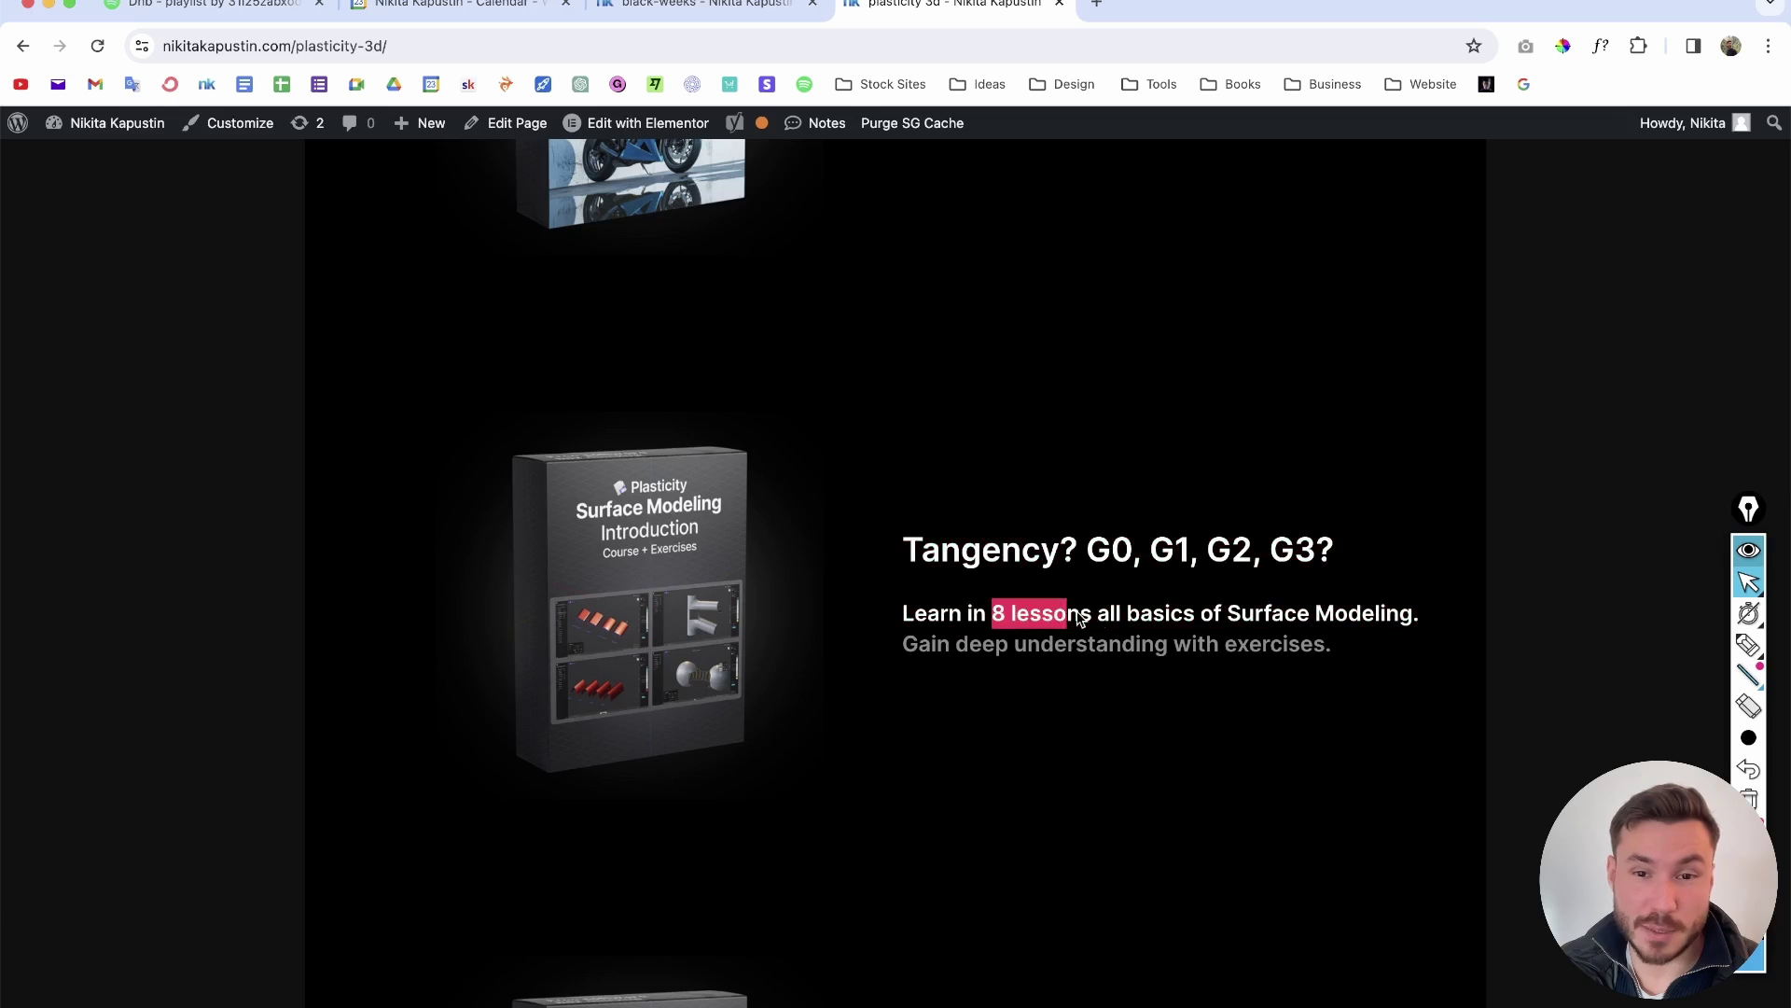
pyautogui.scroll(-6, 1095, 560)
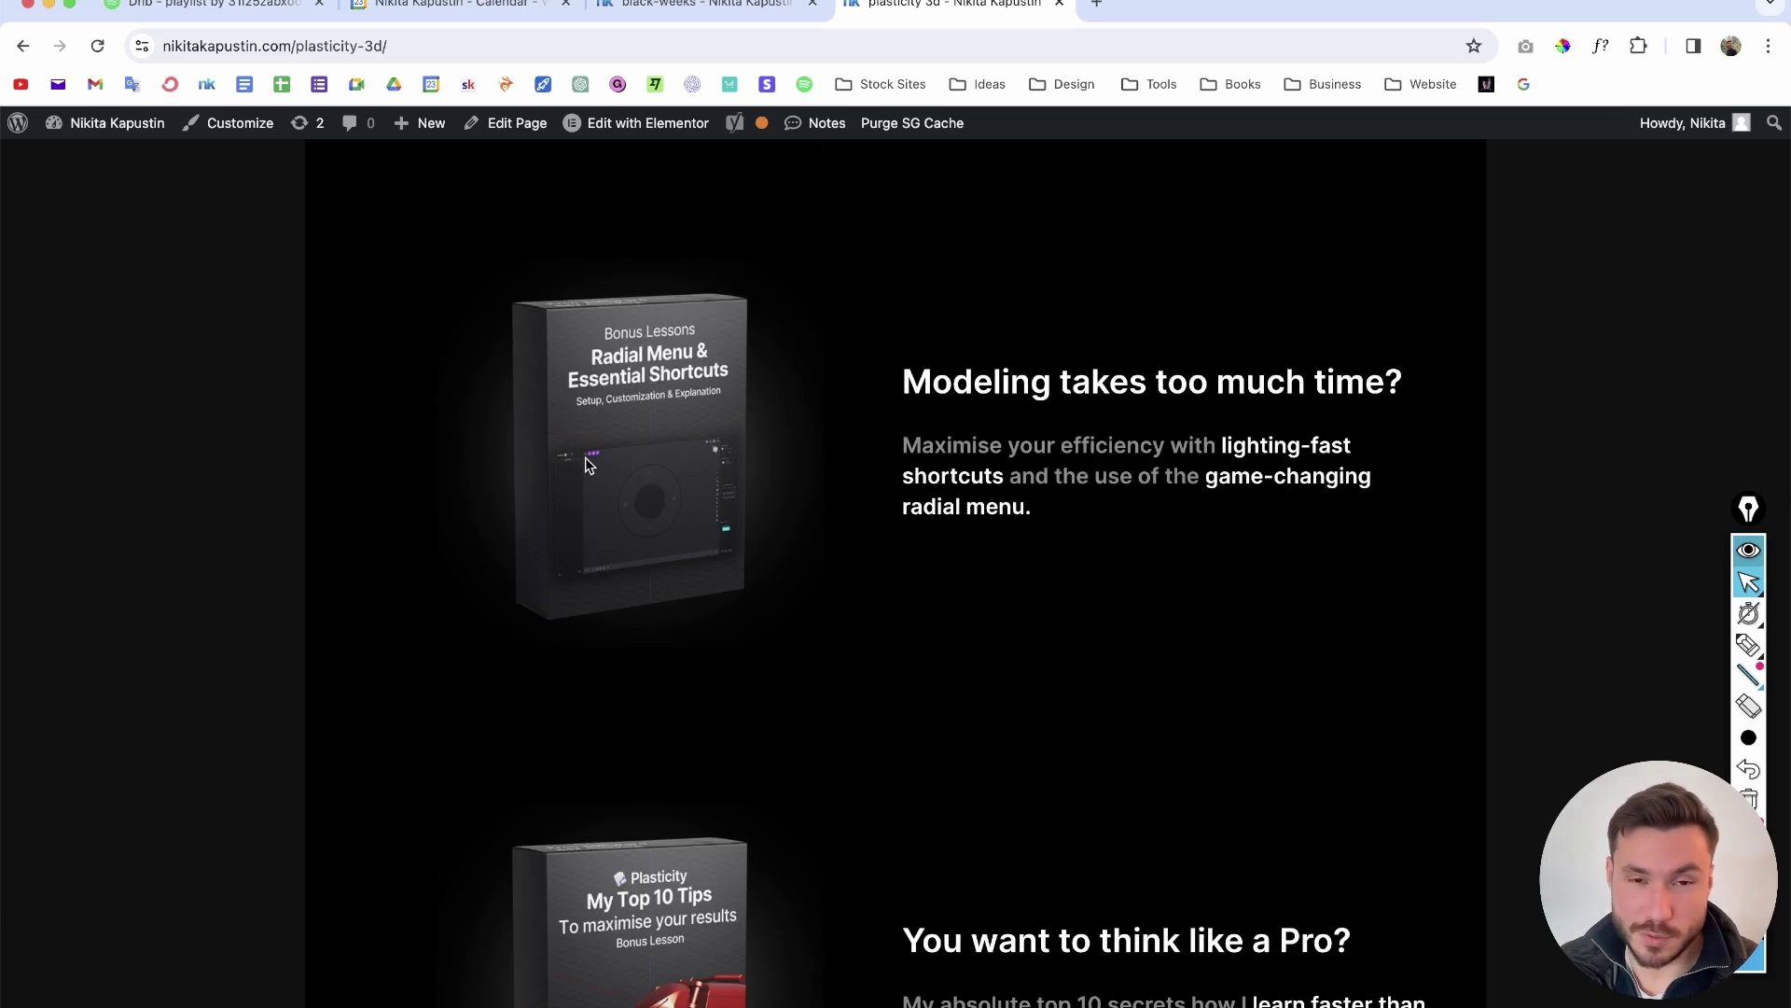
pyautogui.scroll(-2, 625, 464)
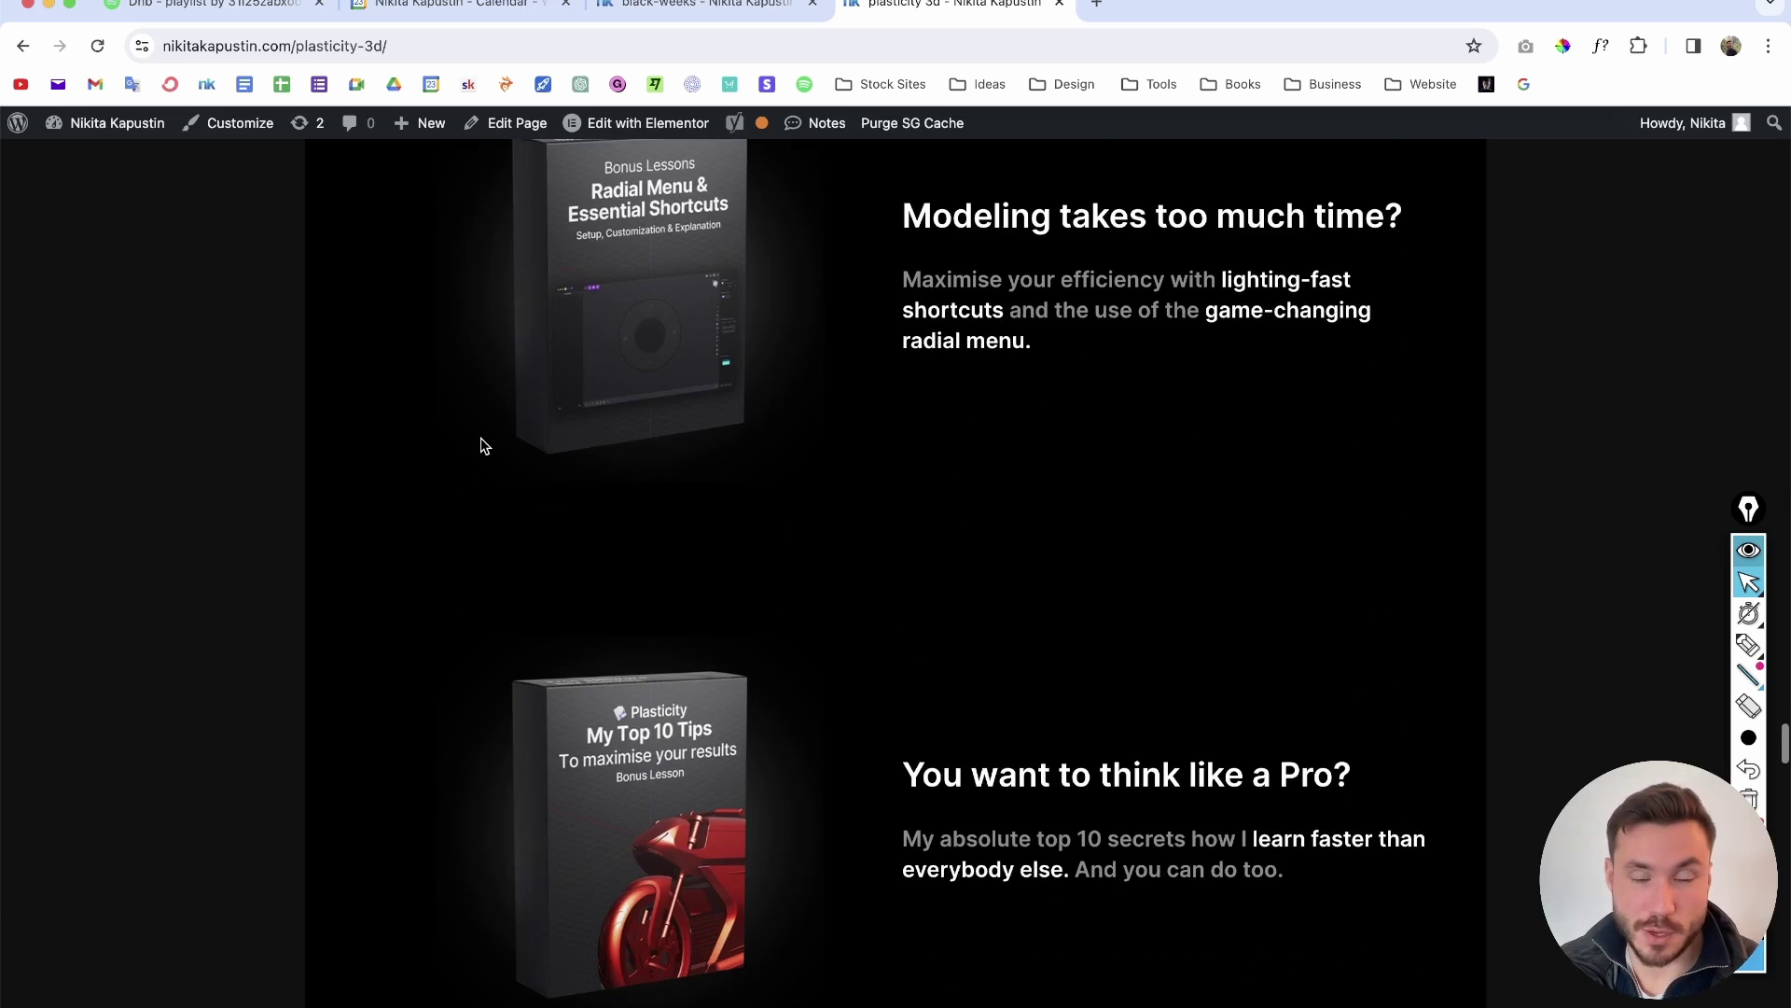
pyautogui.scroll(-2, 690, 485)
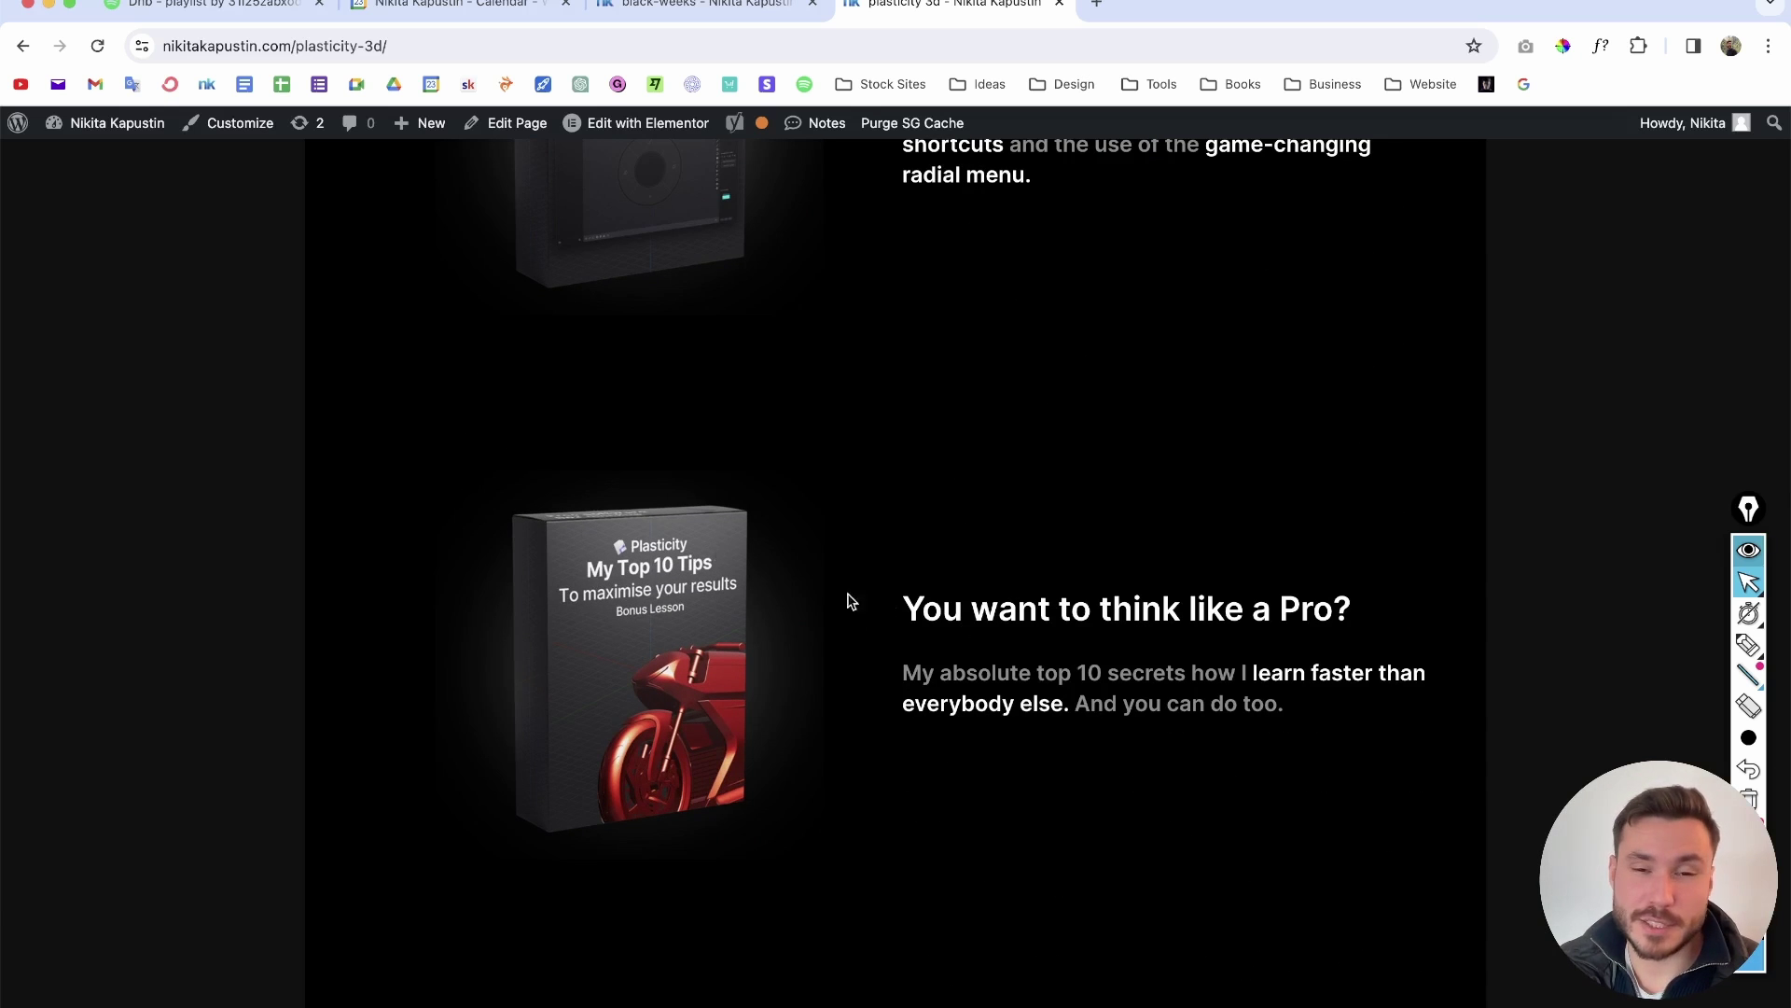
pyautogui.scroll(-4, 820, 552)
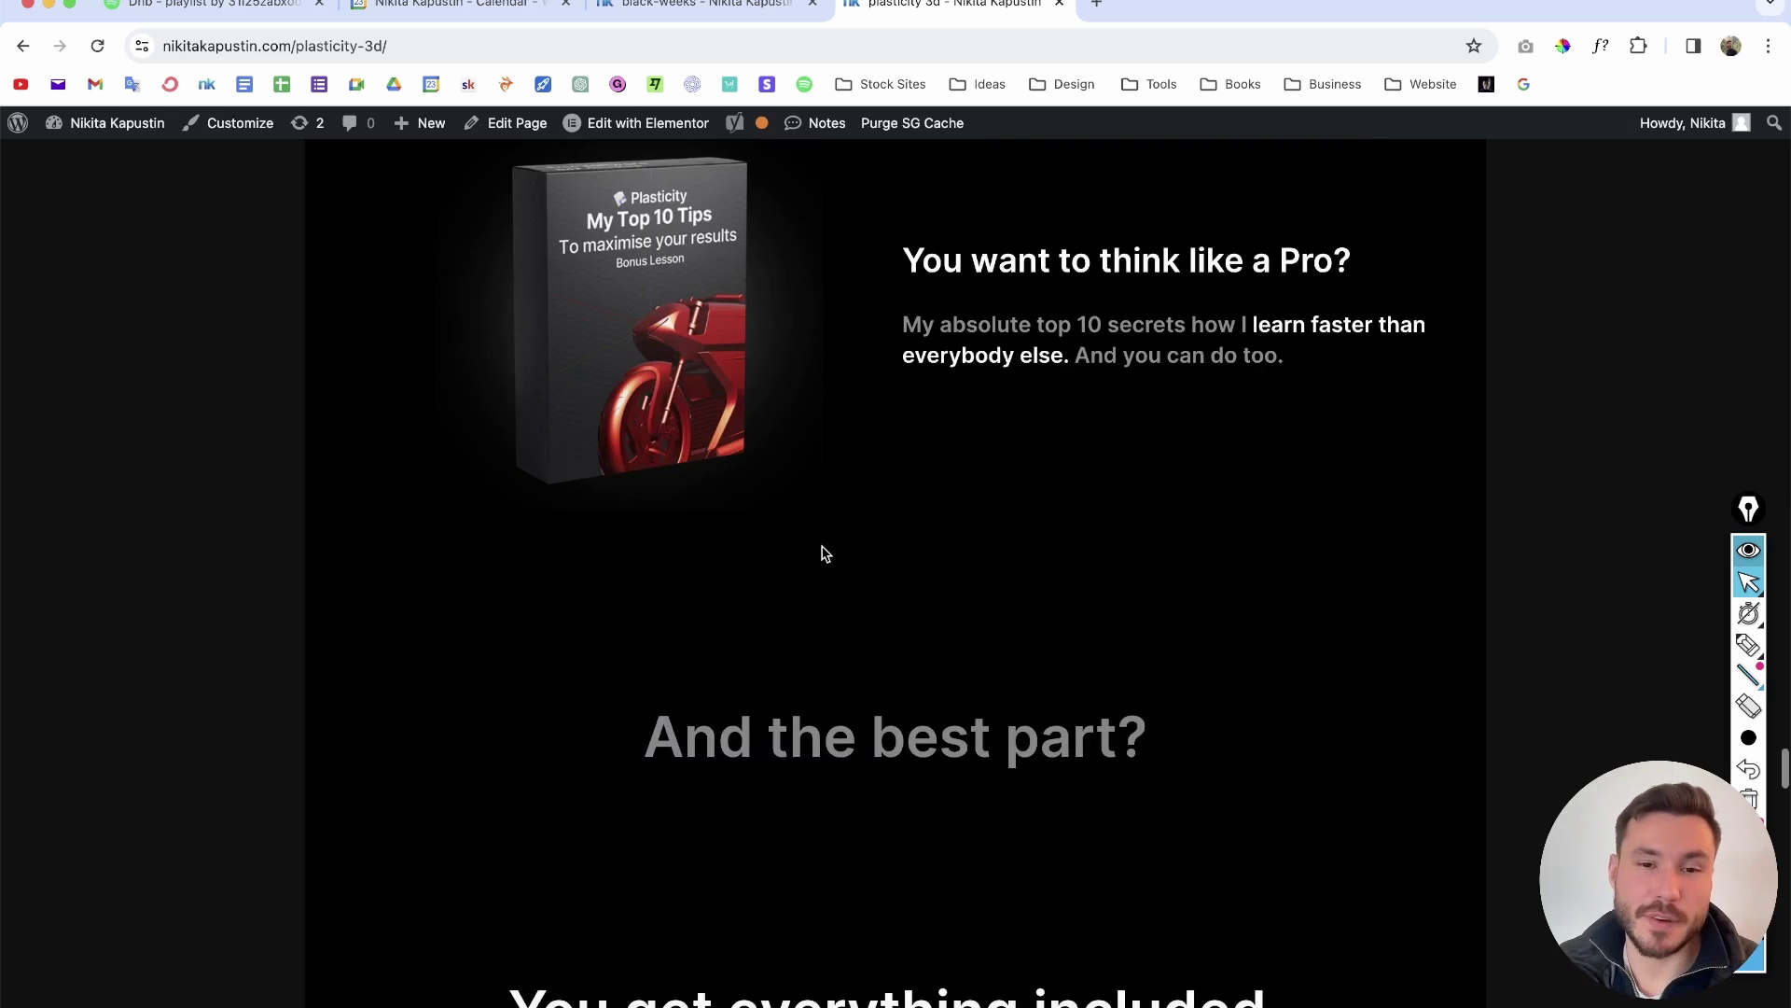
pyautogui.scroll(4, 831, 540)
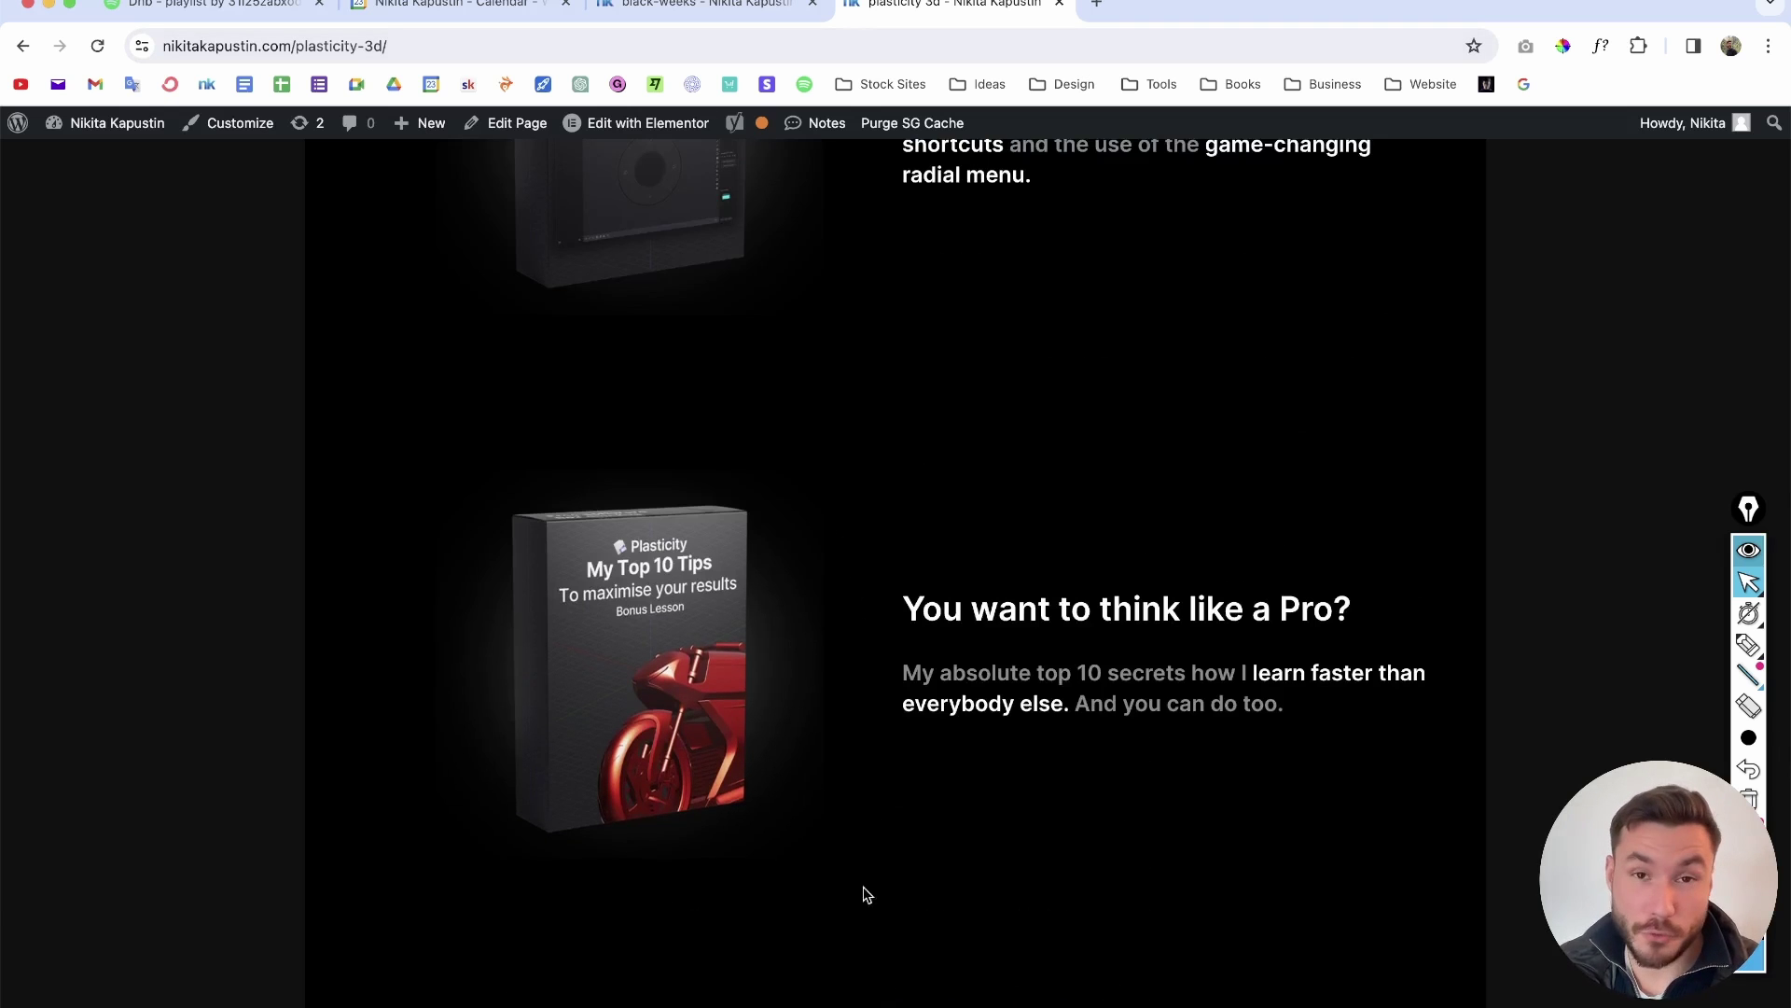
# Switch back to Plasticity and inspect the filleted hollow body from another angle
pyautogui.click(912, 1000)
pyautogui.moveTo(1257, 636); pyautogui.dragTo(930, 552, button='middle')
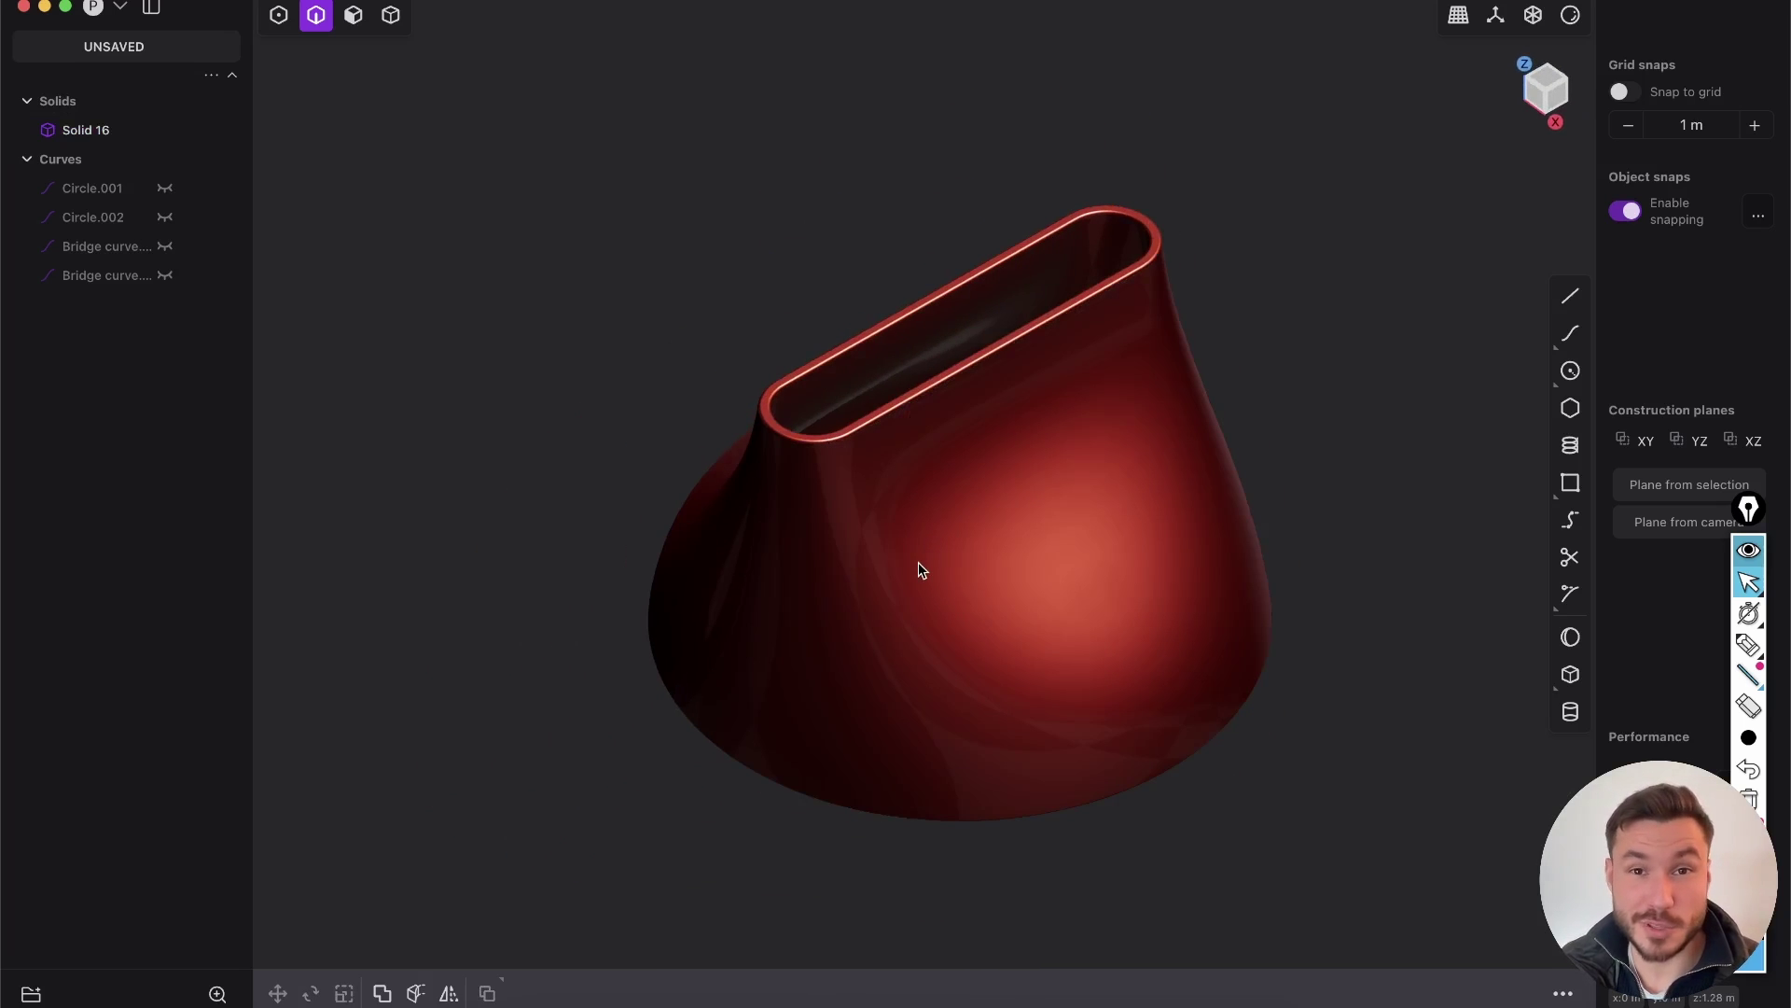